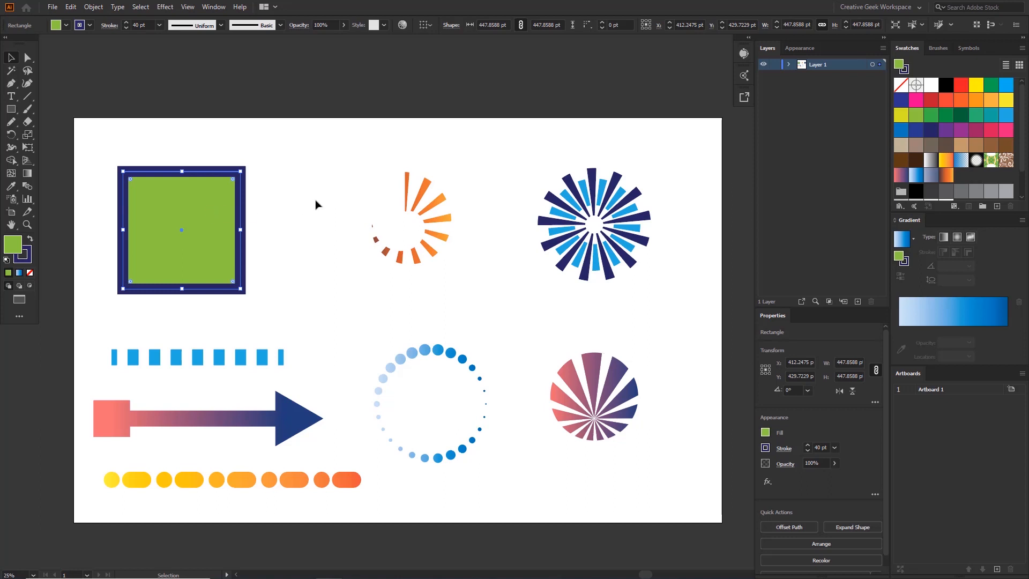
# Isolate the green square, move it slightly up and to the right, and exit isolation mode.
pyautogui.doubleClick(197, 214)
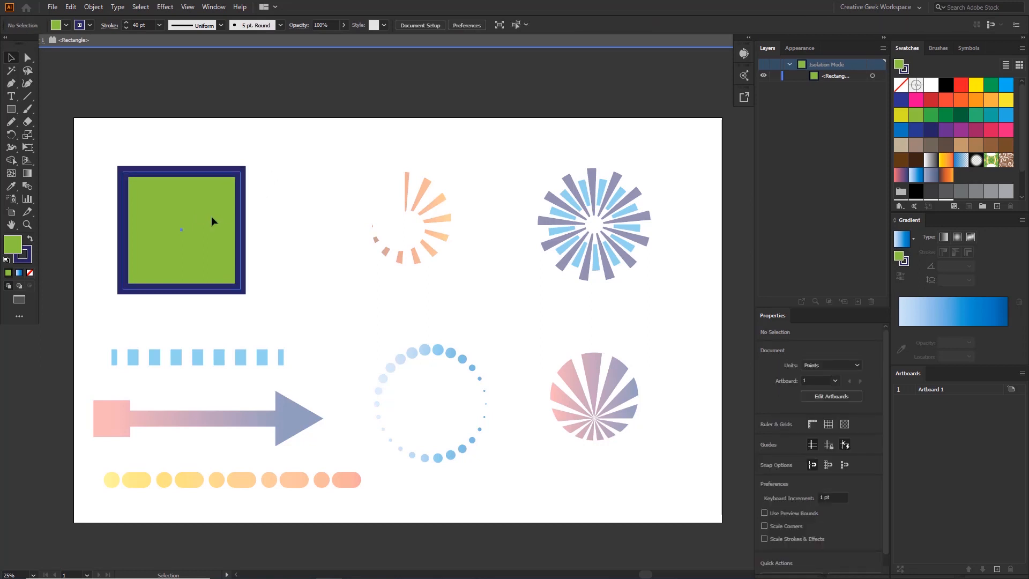
pyautogui.moveTo(214, 223); pyautogui.dragTo(230, 206)
pyautogui.doubleClick(307, 156)
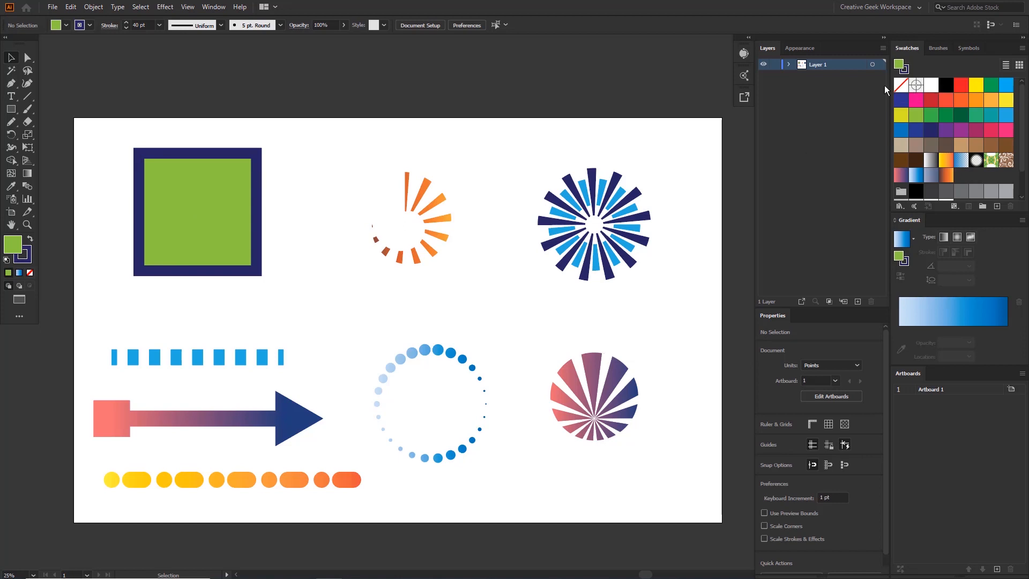
# Recolor the green square's stroke, trying the orange and purple swatches before settling on blue.
pyautogui.click(257, 174)
pyautogui.click(905, 70)
pyautogui.click(961, 101)
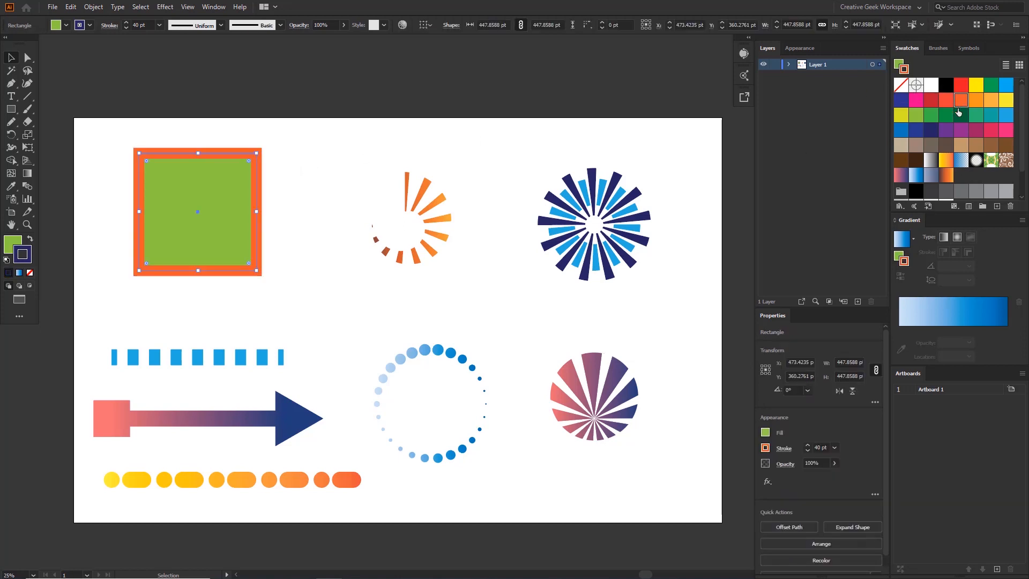
pyautogui.click(947, 130)
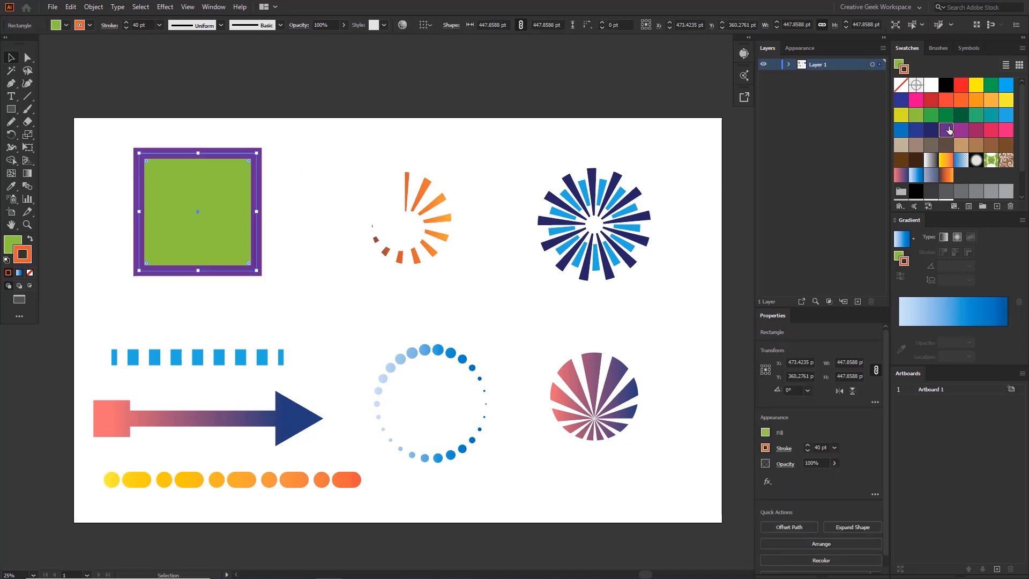
pyautogui.click(902, 129)
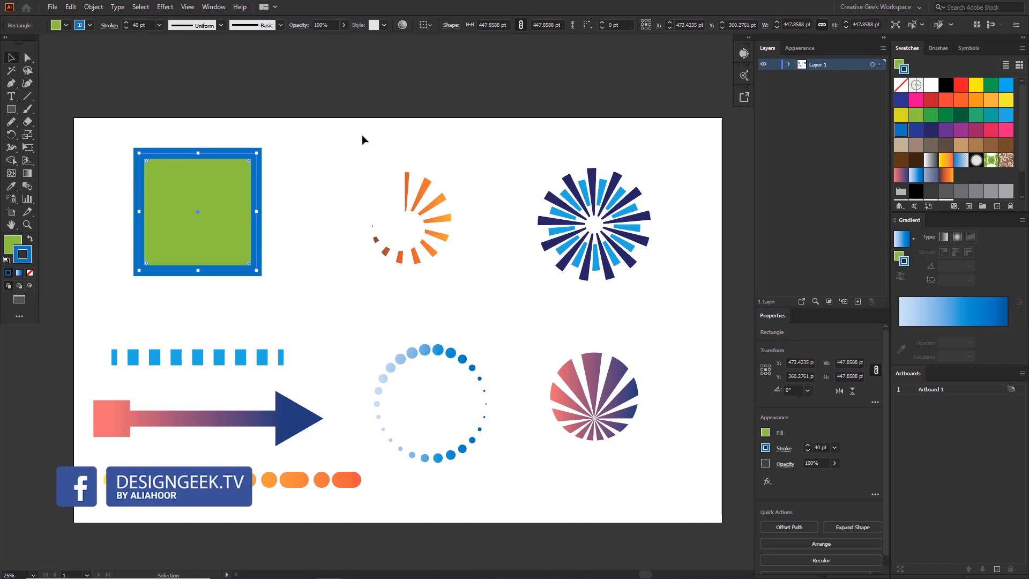
# Select the four circular designs together to inspect their underlying paths, and deselect them.
pyautogui.moveTo(376, 172); pyautogui.dragTo(654, 462)
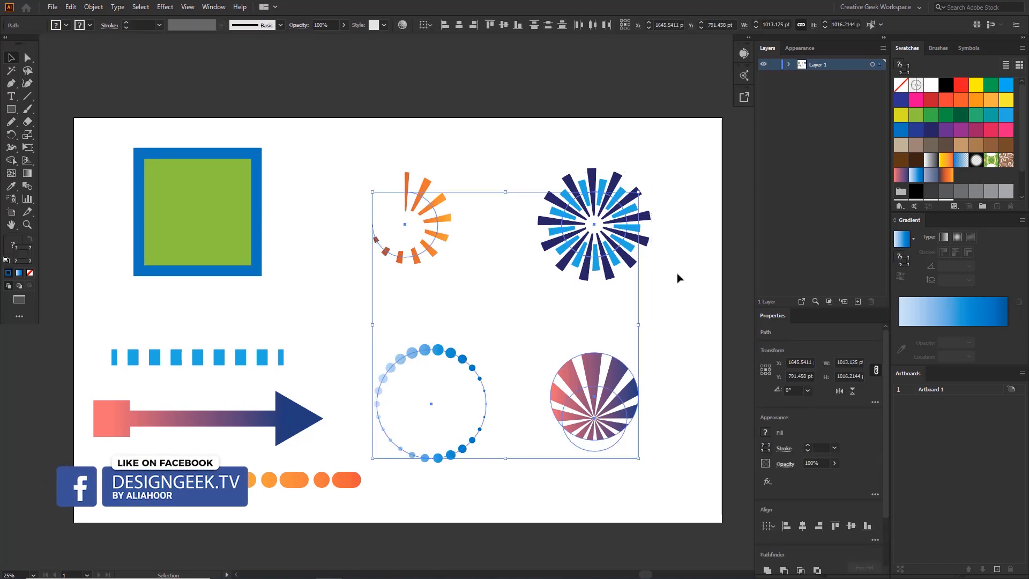
pyautogui.click(679, 265)
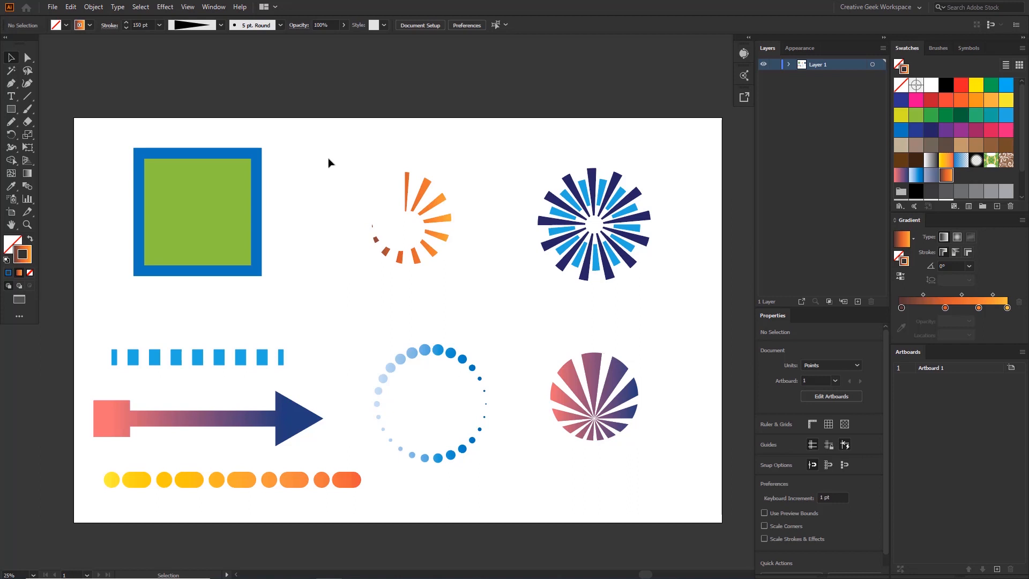
# Shift the green square slightly to the right and set its stroke weight to 16 pt.
pyautogui.moveTo(214, 201); pyautogui.dragTo(227, 198)
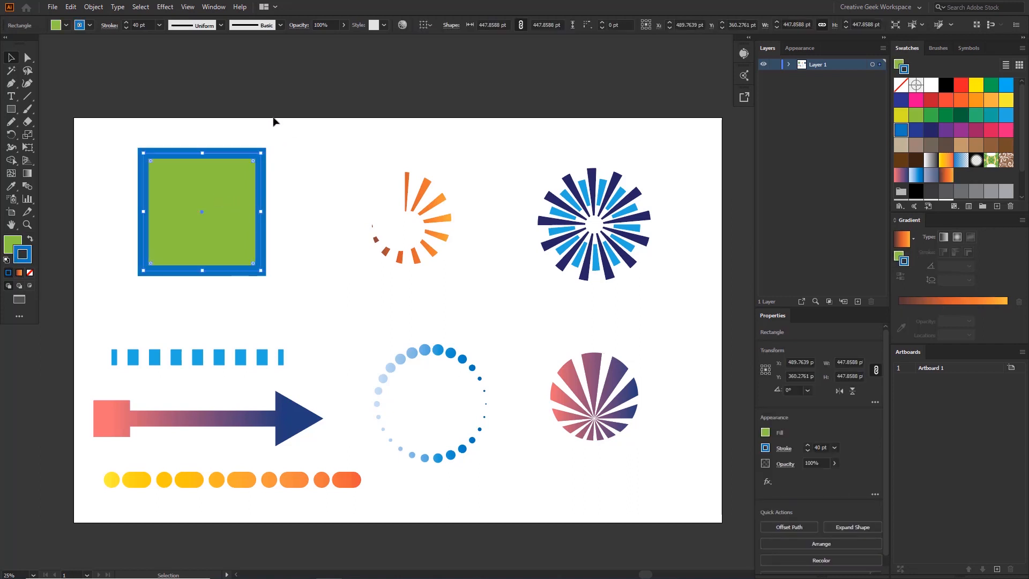
pyautogui.click(110, 27)
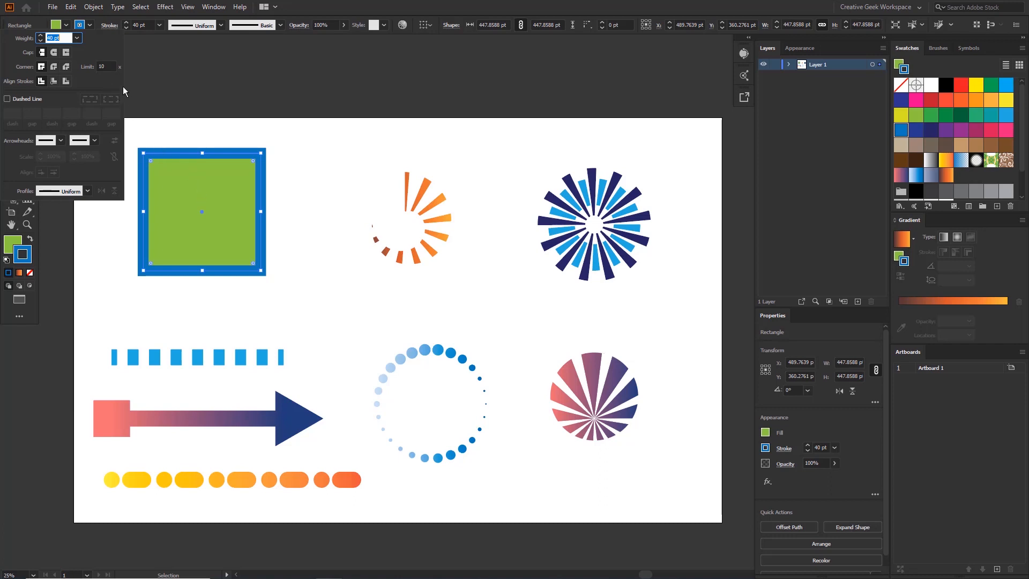
pyautogui.click(77, 38)
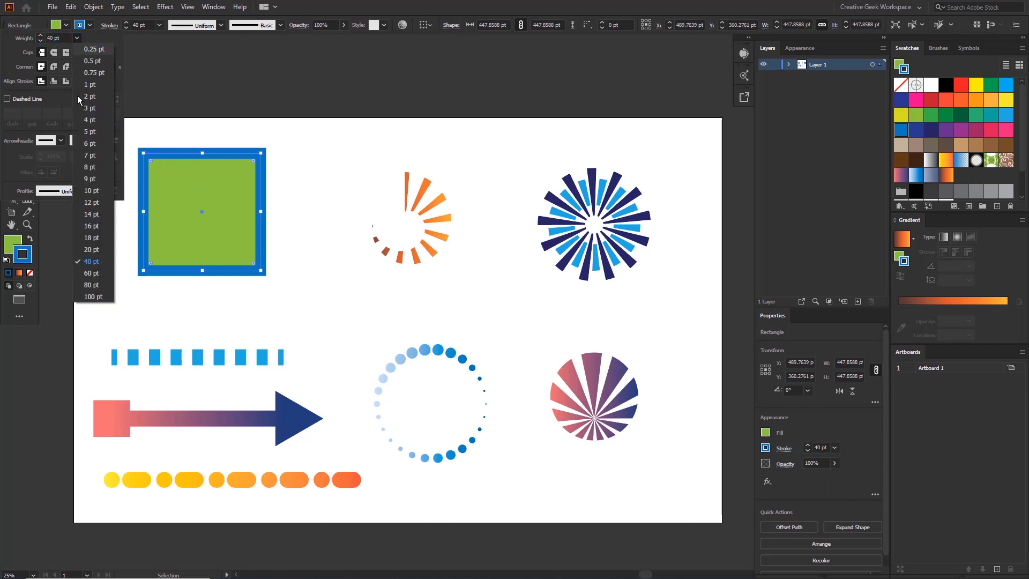
pyautogui.click(89, 229)
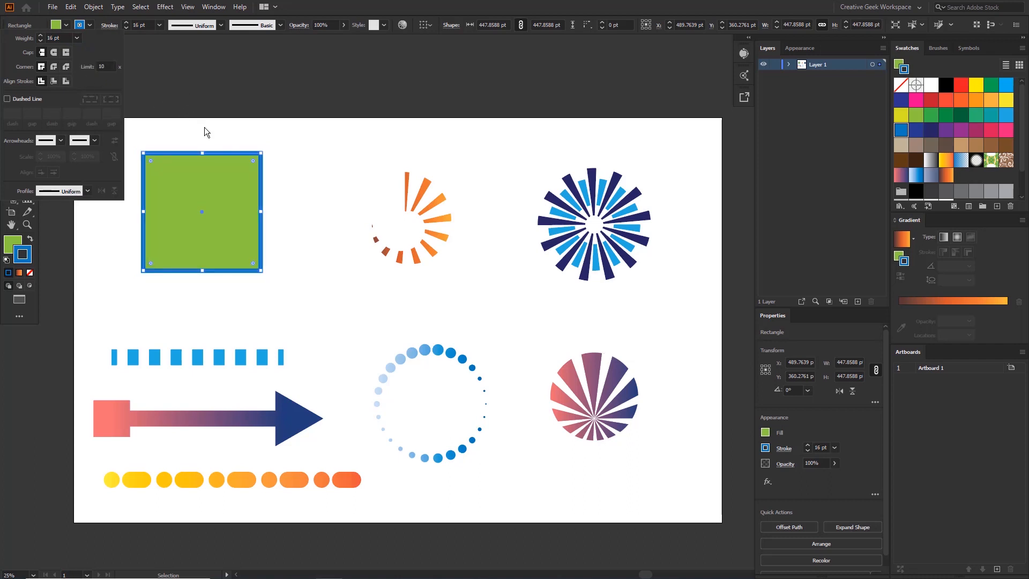
pyautogui.click(220, 175)
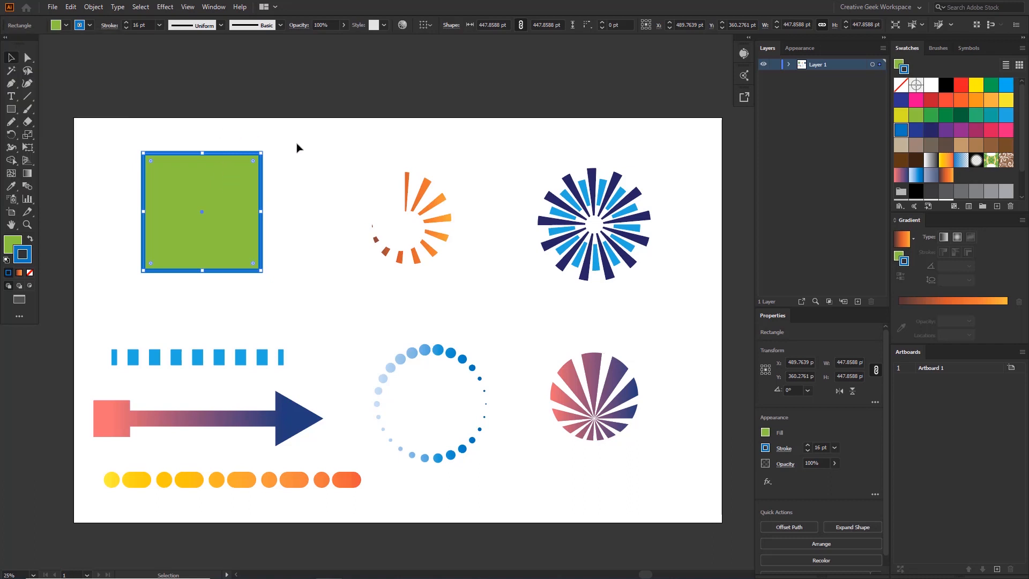
# Open the floating Stroke panel and place it above the artwork.
pyautogui.press('space')
pyautogui.moveTo(327, 145); pyautogui.dragTo(268, 140)
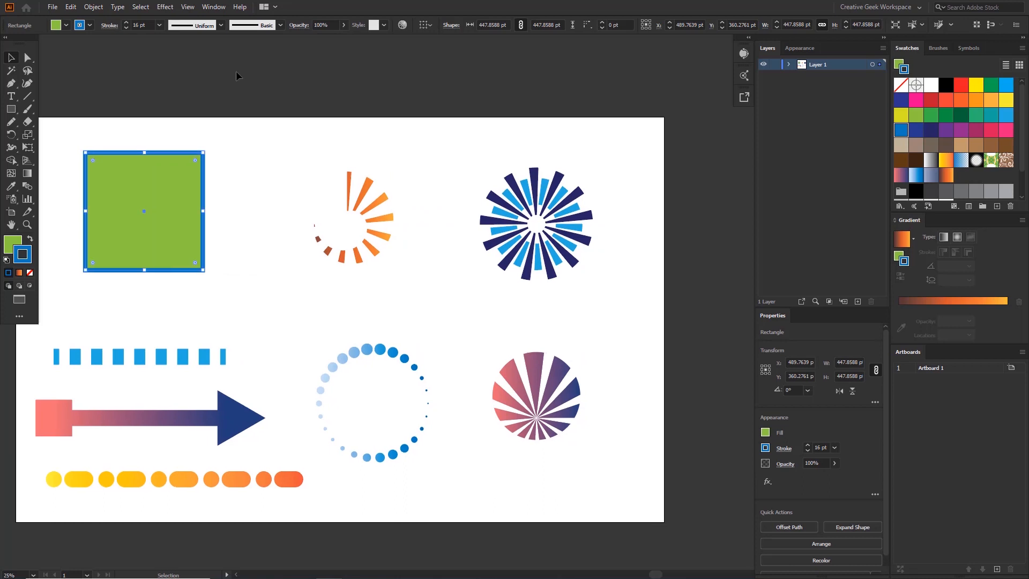
pyautogui.click(216, 7)
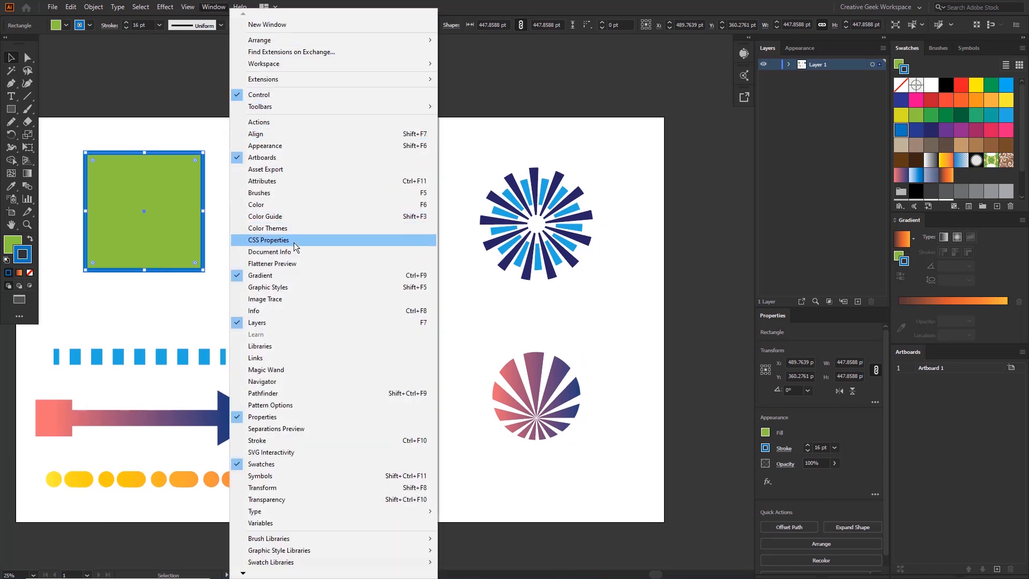
pyautogui.click(276, 444)
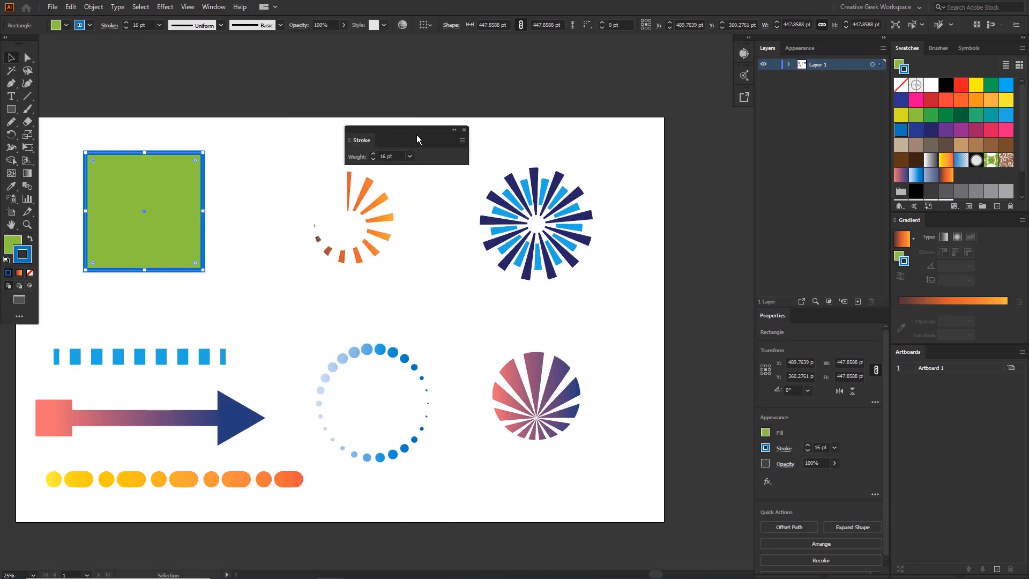
pyautogui.press('space')
pyautogui.moveTo(237, 196); pyautogui.dragTo(321, 218)
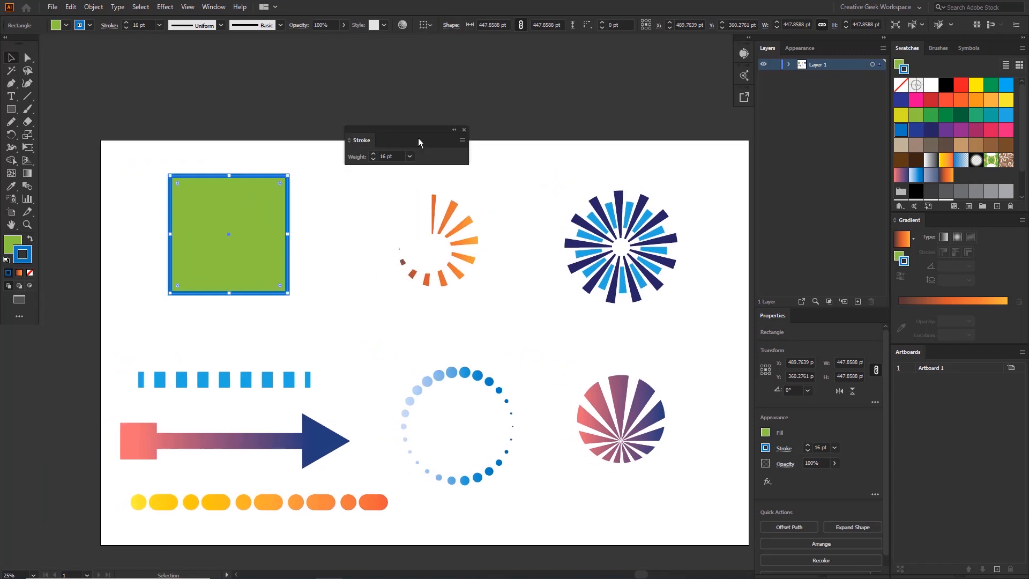
pyautogui.moveTo(419, 141)
pyautogui.mouseDown()
pyautogui.moveTo(455, 115)
pyautogui.moveTo(605, 79)
pyautogui.mouseUp()
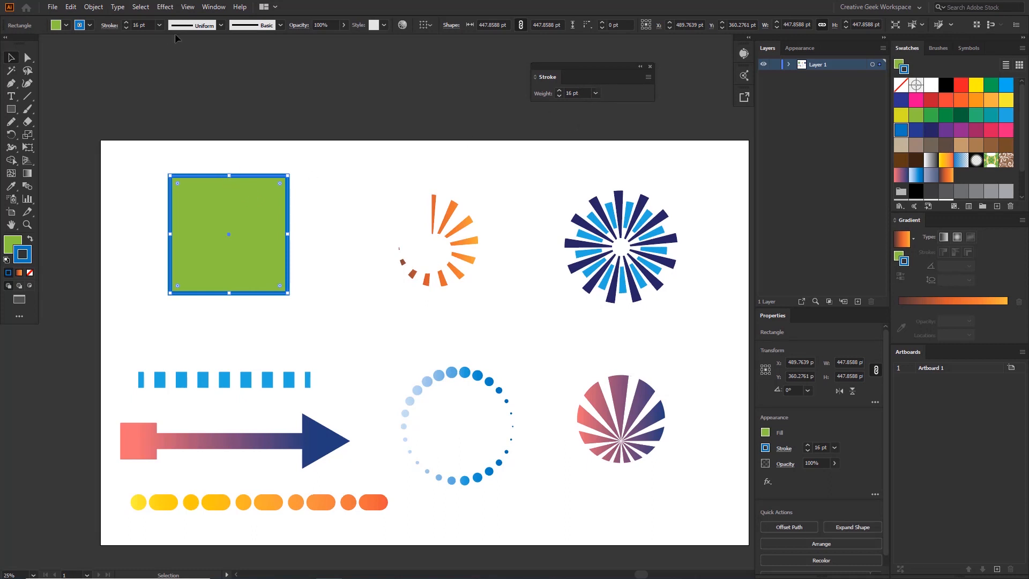
# Expand the floating Stroke panel to show all its options and move it away from the artwork.
pyautogui.click(109, 25)
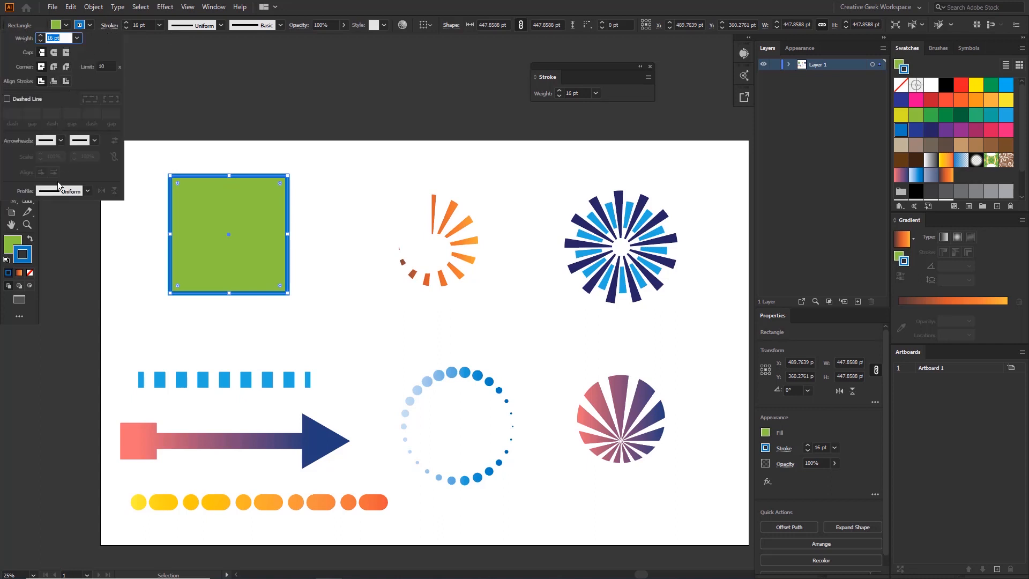
pyautogui.click(375, 167)
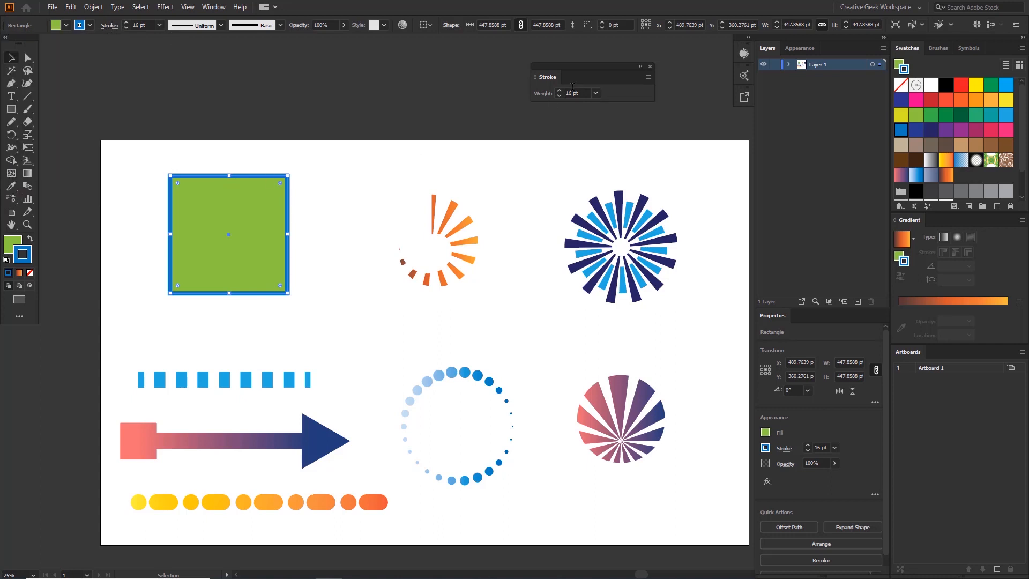
pyautogui.click(651, 79)
pyautogui.click(674, 81)
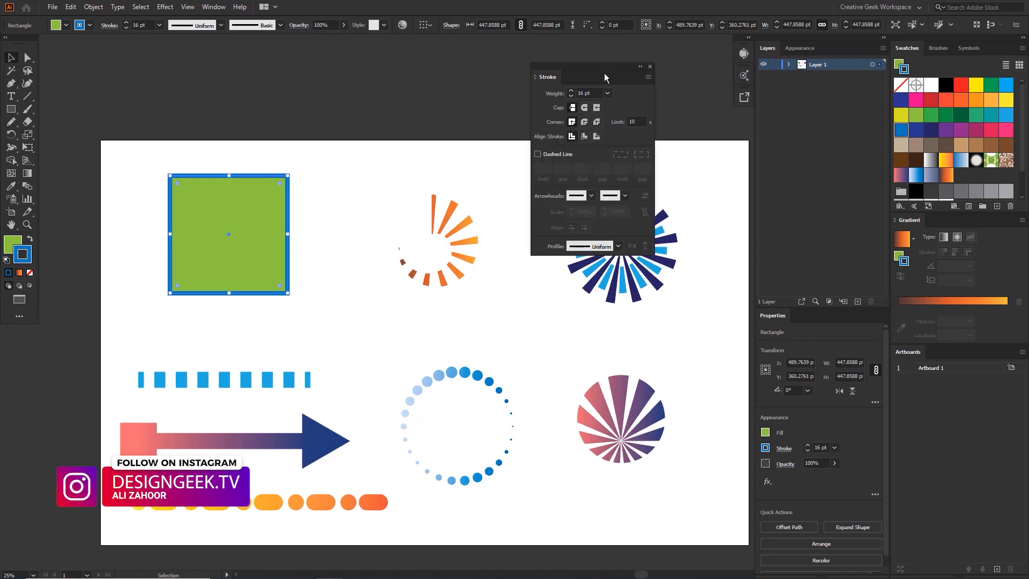
pyautogui.moveTo(604, 72); pyautogui.dragTo(651, 69)
pyautogui.press('space')
pyautogui.moveTo(410, 172); pyautogui.dragTo(336, 146)
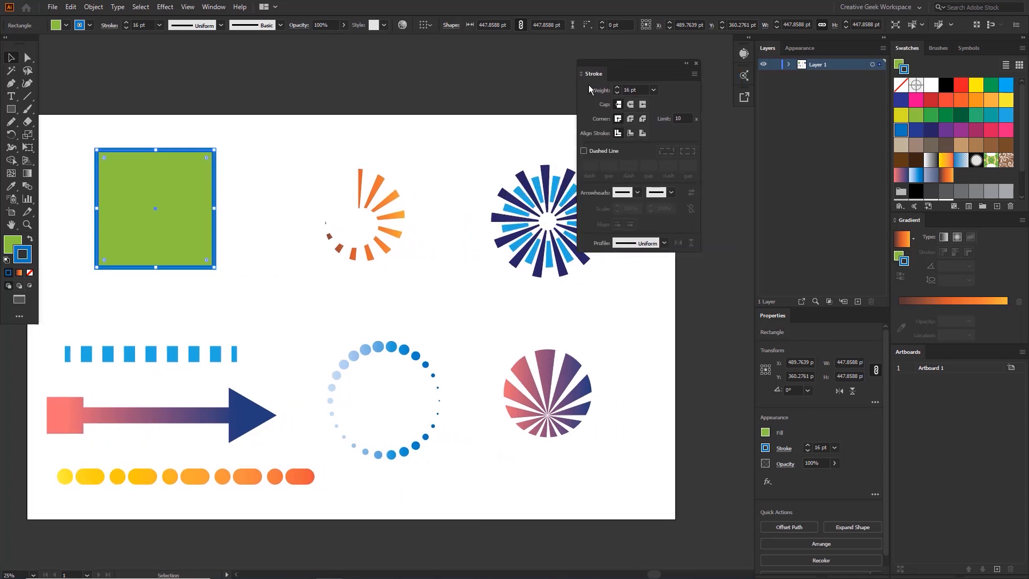
pyautogui.click(111, 28)
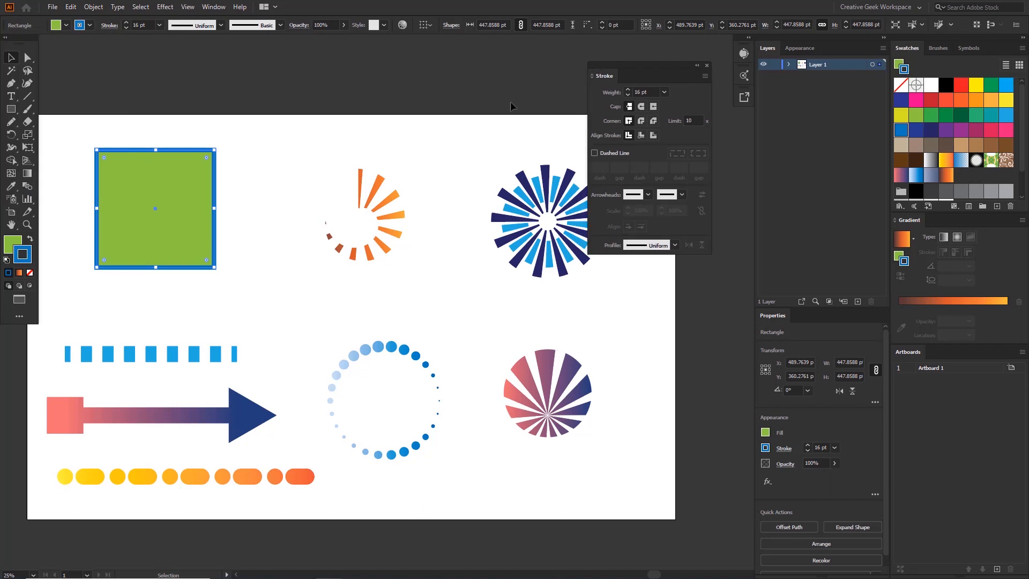
pyautogui.moveTo(266, 154)
pyautogui.mouseDown()
pyautogui.moveTo(316, 174)
pyautogui.moveTo(250, 159)
pyautogui.mouseUp()
pyautogui.scroll(-1, 287, 178)
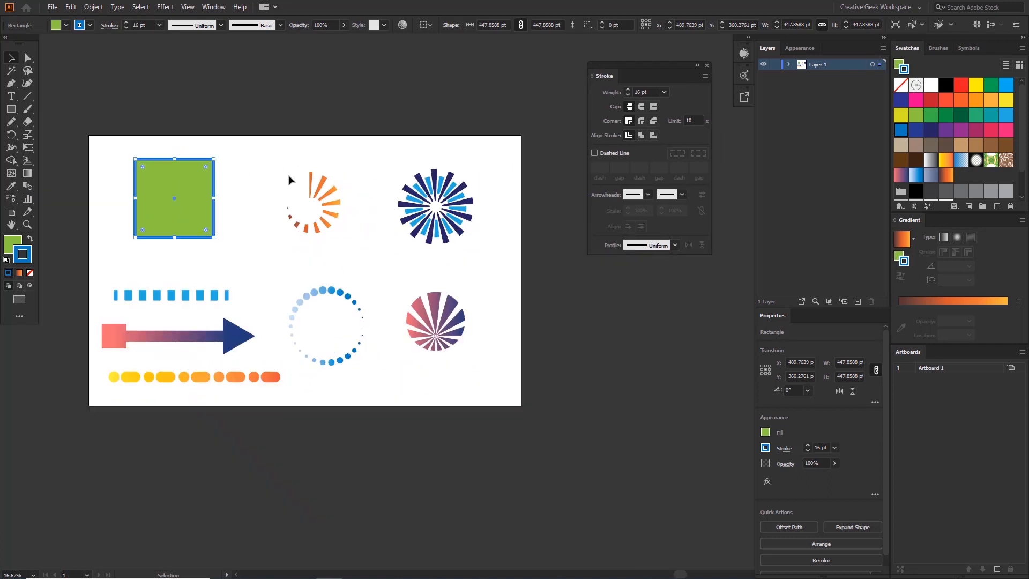
pyautogui.scroll(-1, 290, 179)
pyautogui.scroll(1, 282, 191)
pyautogui.scroll(1, 289, 191)
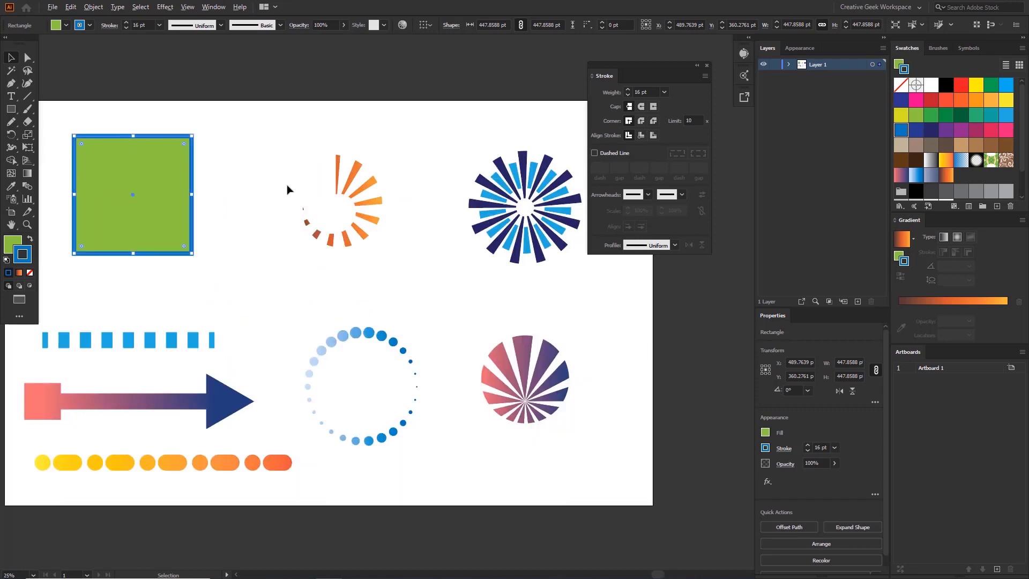
pyautogui.scroll(-2, 291, 191)
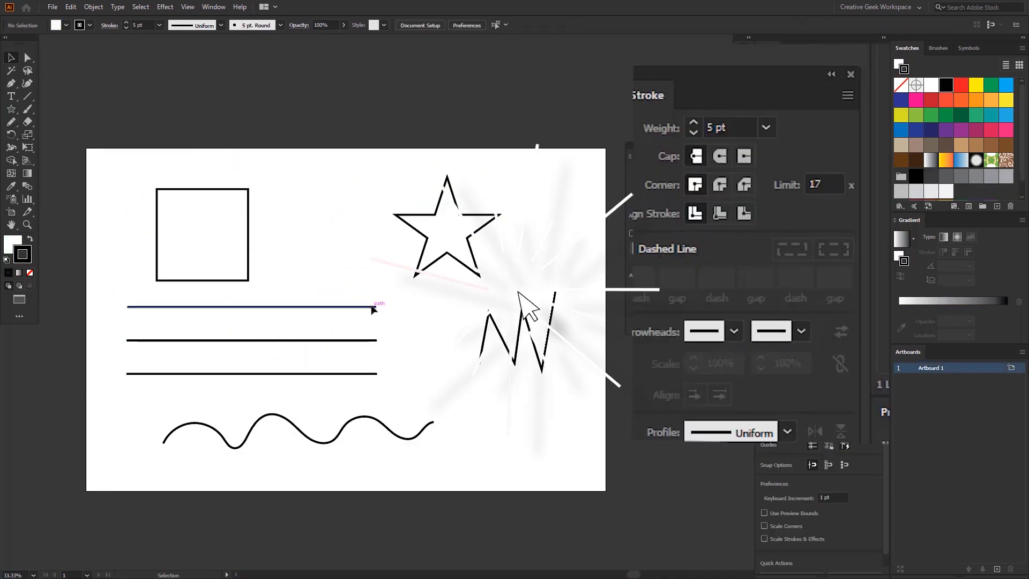
# Select the outlined square in the practice document and reposition the Stroke panel so all its options are readable.
pyautogui.scroll(1, 374, 310)
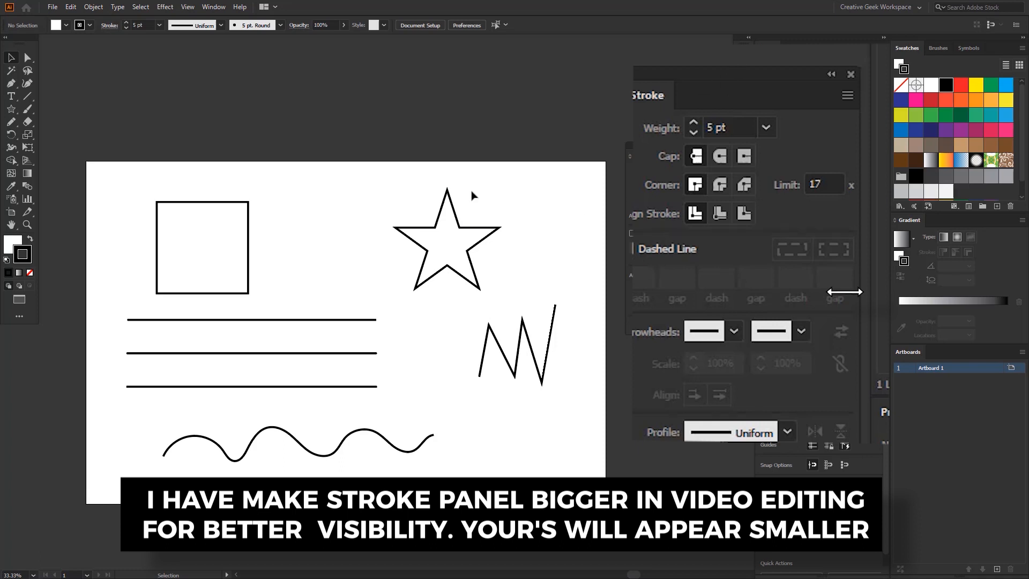
pyautogui.press('space')
pyautogui.moveTo(296, 223); pyautogui.dragTo(329, 207)
pyautogui.scroll(2, 254, 221)
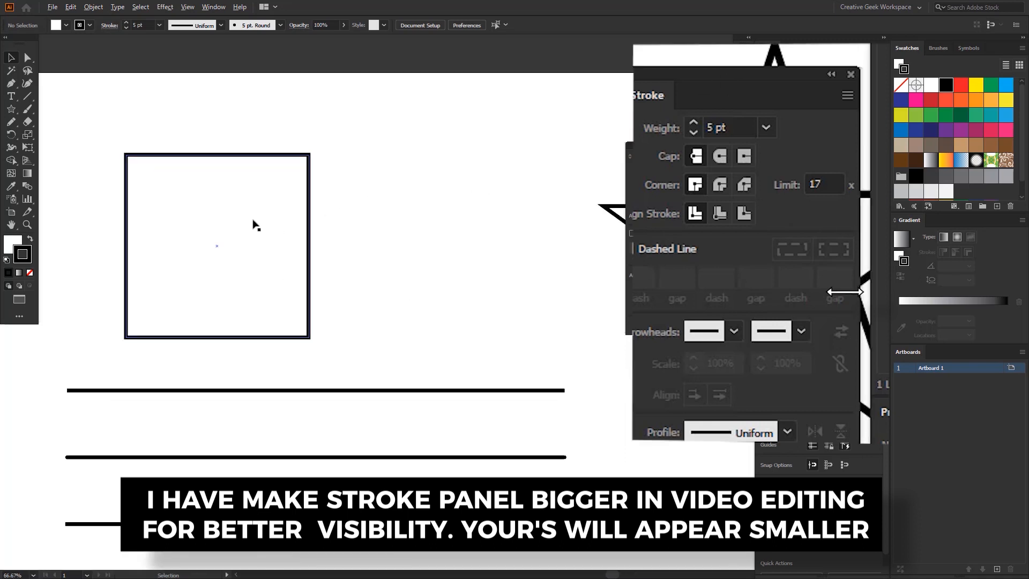
pyautogui.click(279, 196)
pyautogui.scroll(-2, 278, 200)
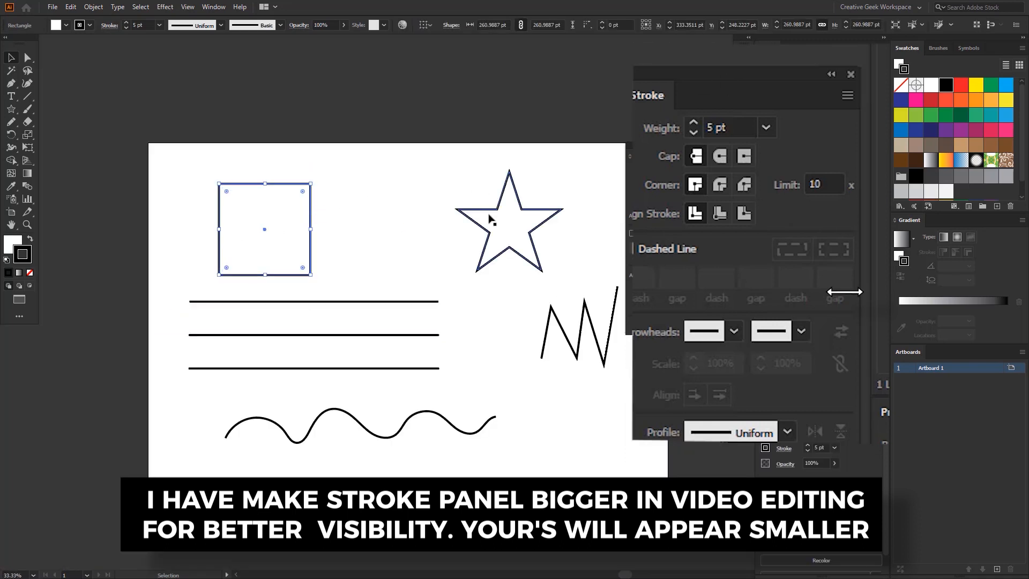
pyautogui.click(490, 220)
pyautogui.scroll(2, 292, 209)
pyautogui.click(289, 206)
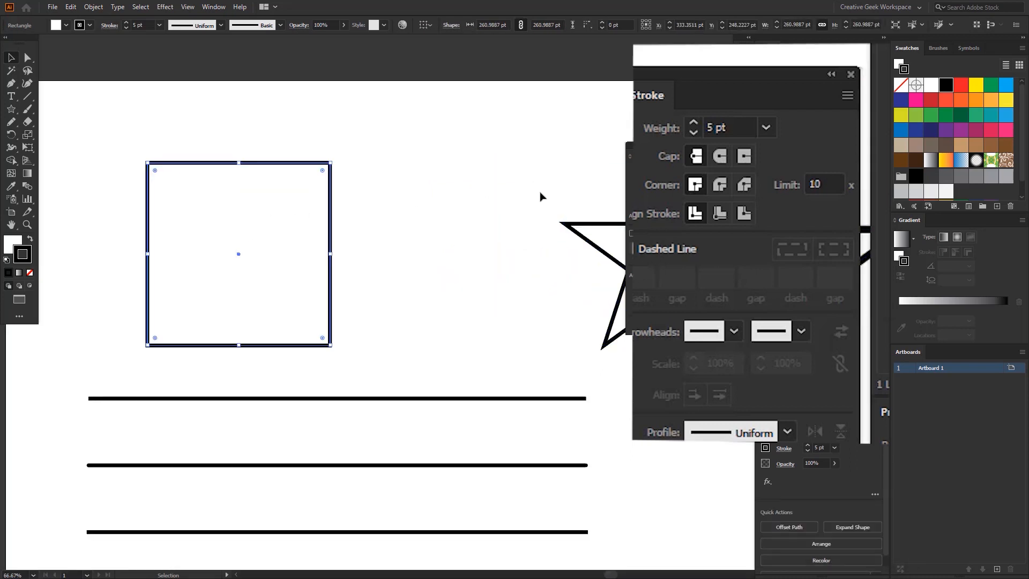
pyautogui.moveTo(715, 76); pyautogui.dragTo(733, 63)
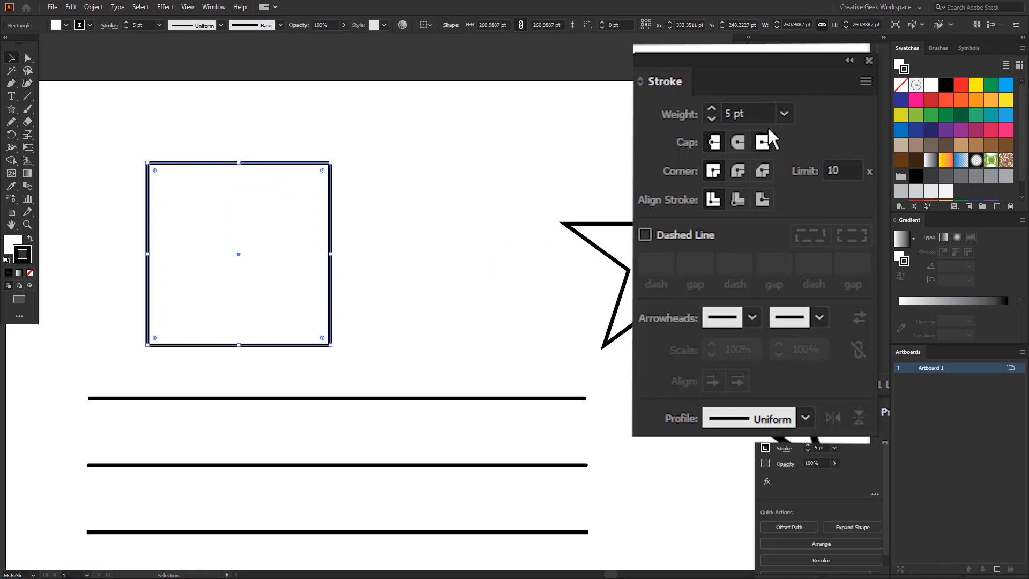
# Increase the outlined square's stroke weight incrementally to 19 pt.
pyautogui.click(712, 109)
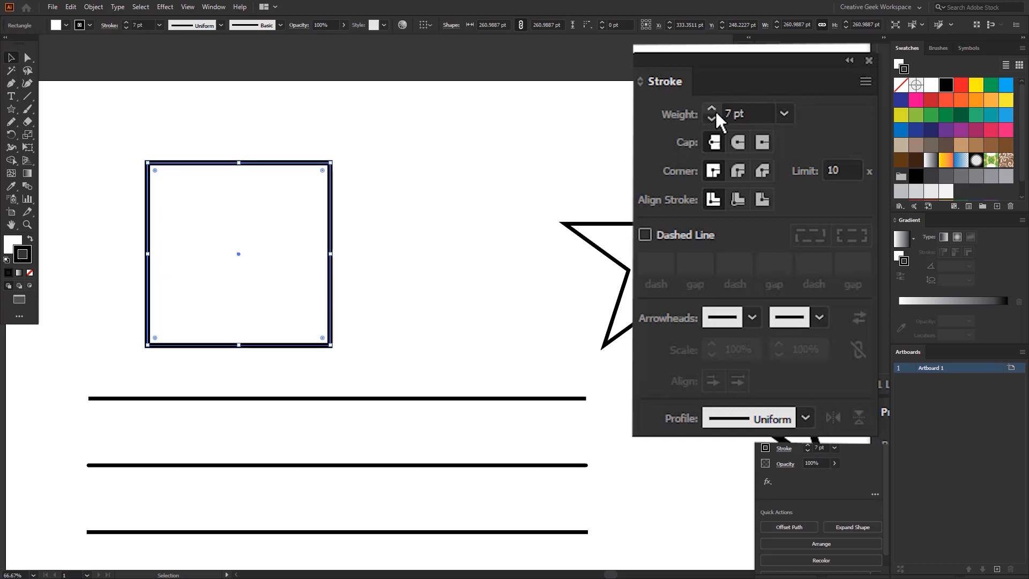
pyautogui.click(713, 108)
pyautogui.click(712, 108)
pyautogui.click(712, 109)
pyautogui.click(712, 108)
pyautogui.click(712, 109)
pyautogui.click(713, 109)
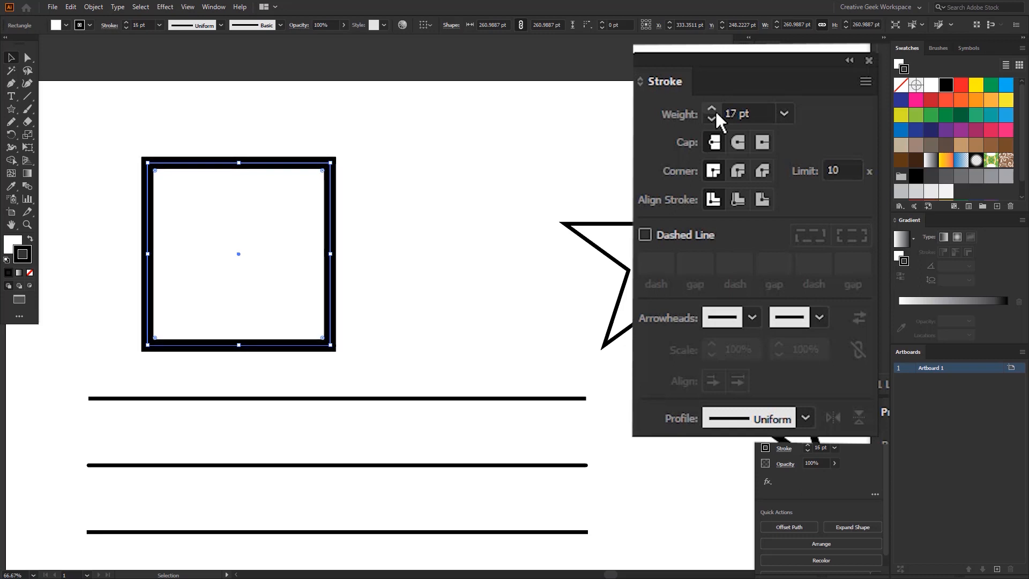
pyautogui.click(712, 109)
pyautogui.click(712, 109)
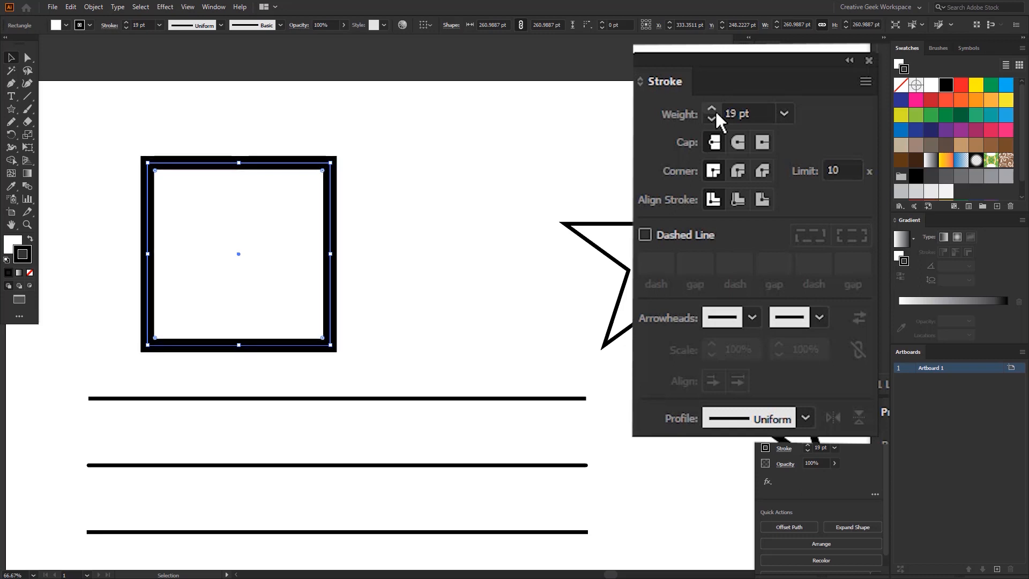
# Reduce the outlined square's stroke weight incrementally to 14 pt.
pyautogui.click(712, 118)
pyautogui.click(713, 118)
pyautogui.click(712, 118)
pyautogui.click(713, 118)
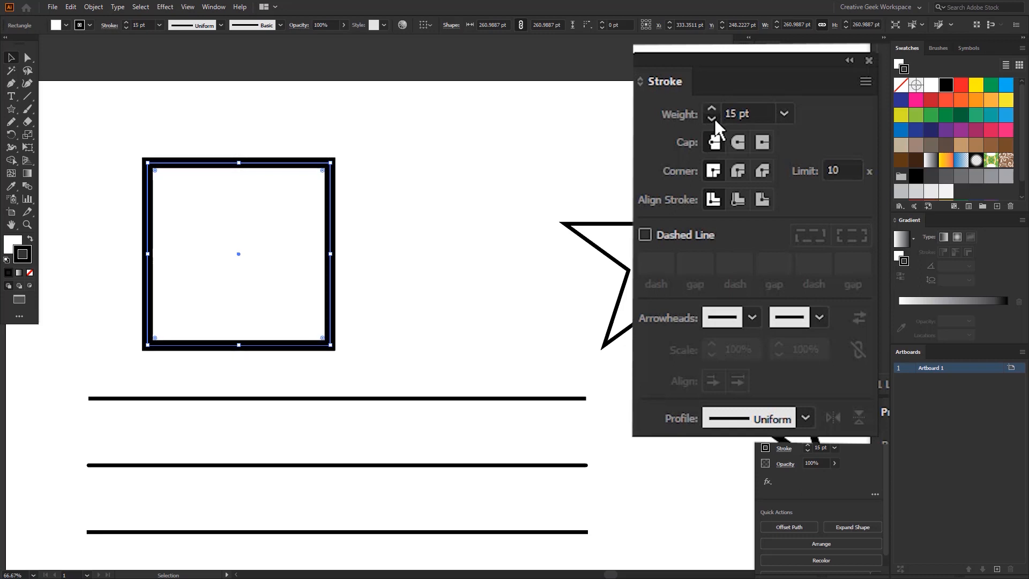
pyautogui.click(712, 118)
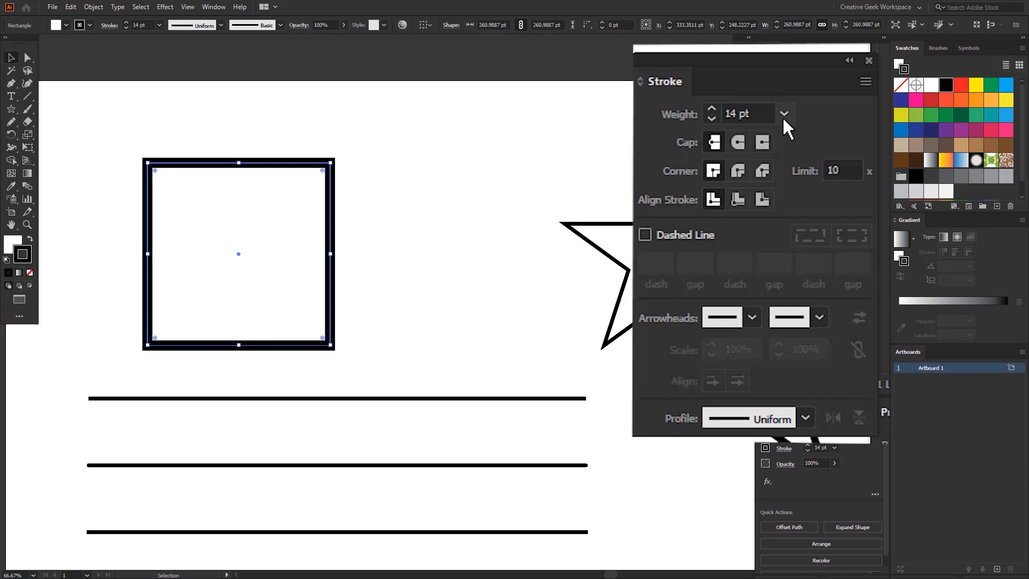
# Set the outlined square's stroke weight to 60 pt and replace it with the 12 pt preset.
pyautogui.click(784, 115)
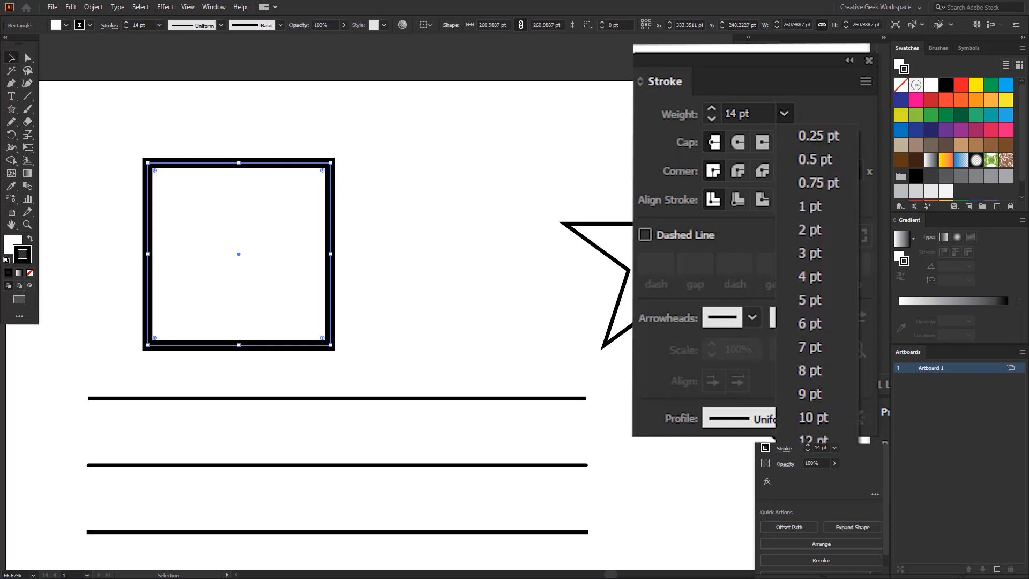
pyautogui.write('60')
pyautogui.press('Return')
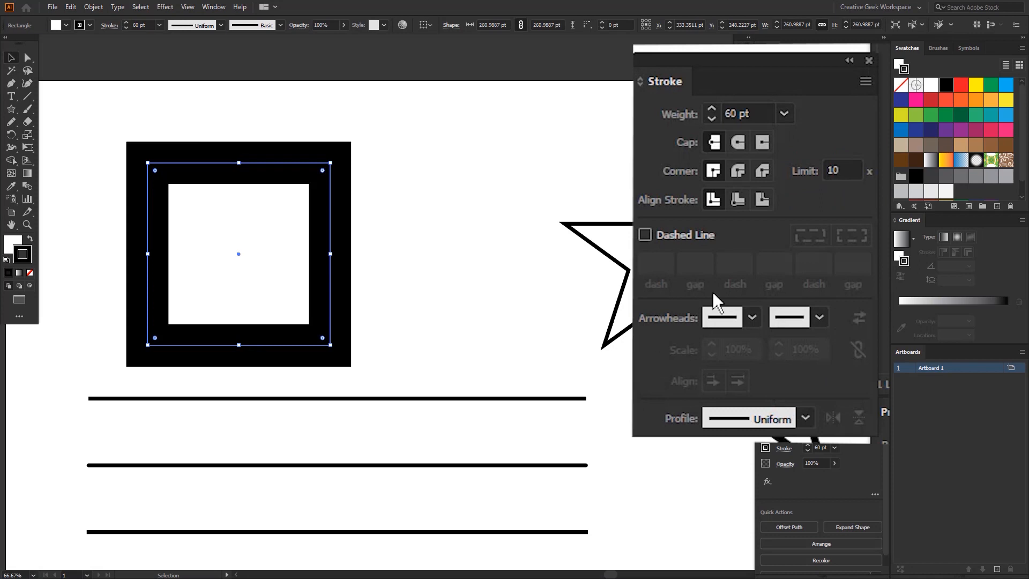
pyautogui.click(784, 114)
pyautogui.click(813, 438)
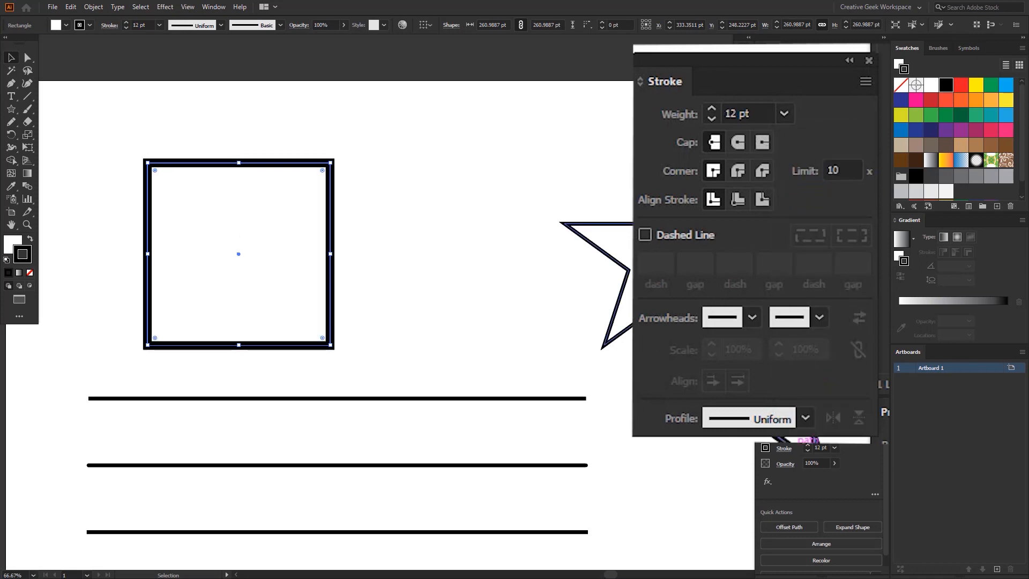
# Enter a stroke weight of 50 pt for the outlined square.
pyautogui.doubleClick(734, 113)
pyautogui.write('50')
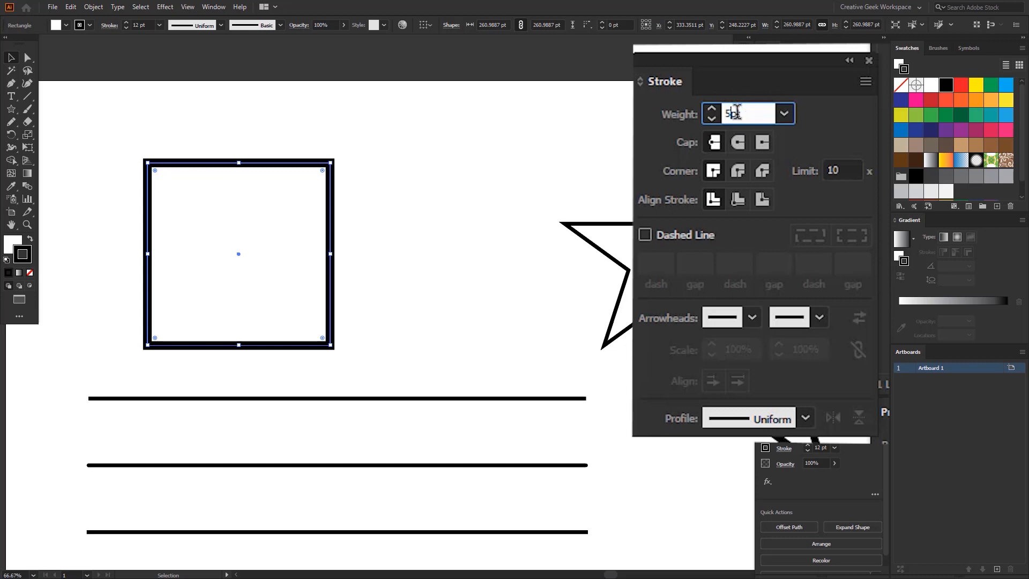
pyautogui.press('Return')
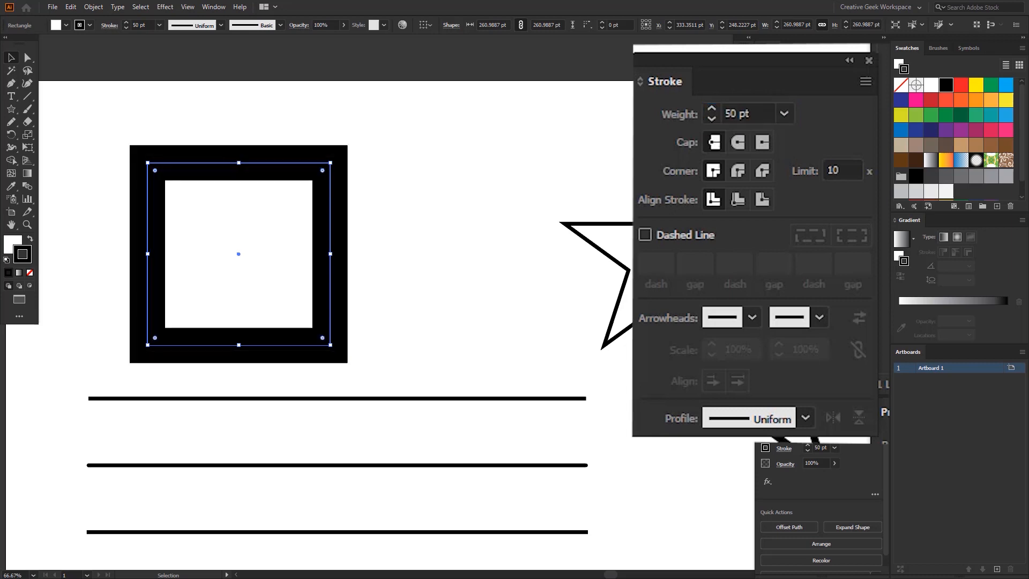
# Raise the square's stroke weight in 1 pt increments to 57 pt.
pyautogui.click(760, 115)
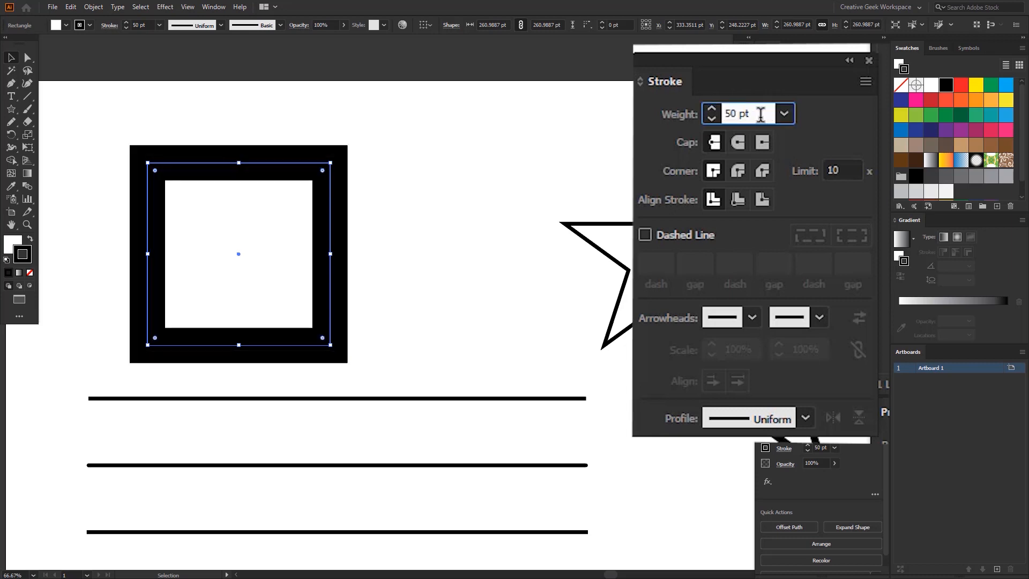
pyautogui.press('Up')
pyautogui.press('Up')
pyautogui.press('Up')
pyautogui.press('Up')
pyautogui.press('Up')
pyautogui.press('Up')
pyautogui.press('Up')
pyautogui.press('Up')
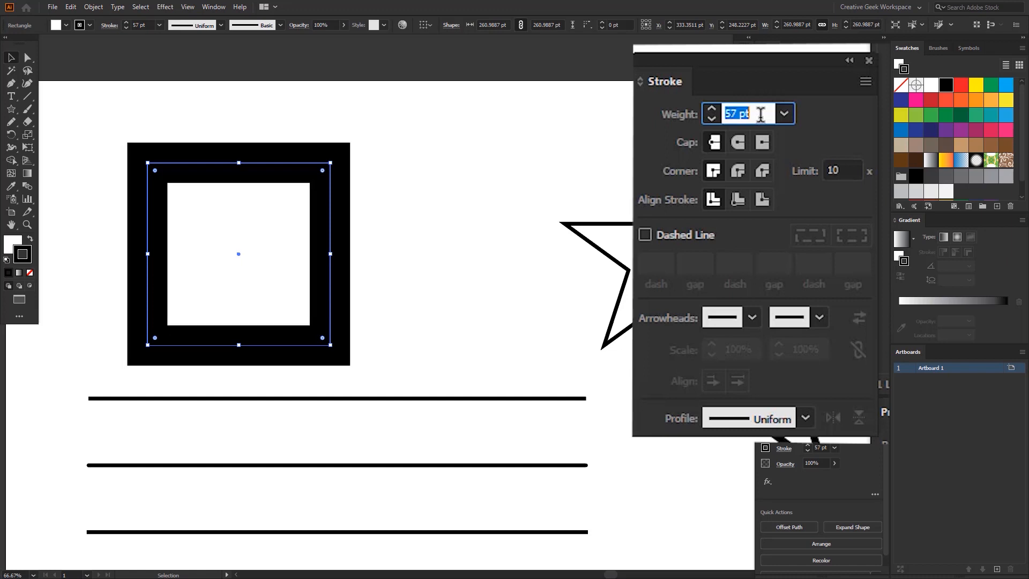
# Lower the square's stroke weight in 1 pt increments and raise it again to 56 pt.
pyautogui.press('Down')
pyautogui.press('Down')
pyautogui.press('Down')
pyautogui.press('Down')
pyautogui.press('Down')
pyautogui.press('Down')
pyautogui.press('Down')
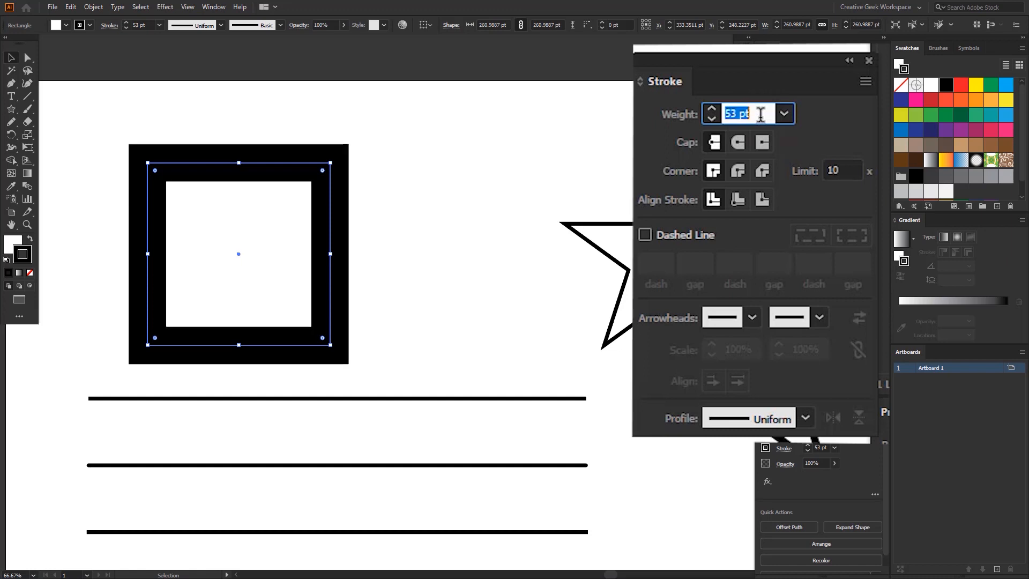
pyautogui.press('Down')
pyautogui.press('Down')
pyautogui.press('Up')
pyautogui.press('Up')
pyautogui.press('Up')
pyautogui.press('Up')
pyautogui.press('Up')
pyautogui.press('Up')
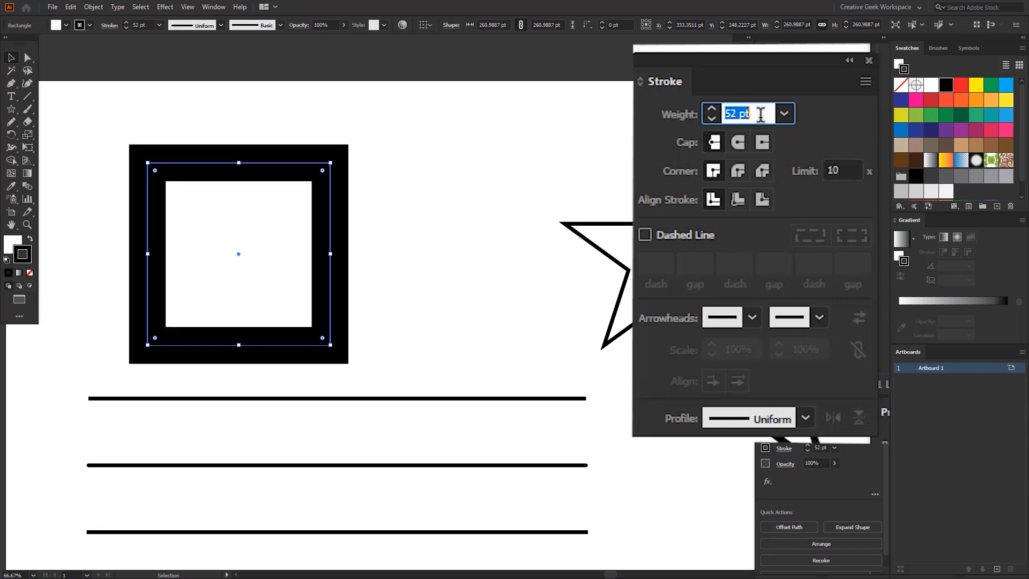
pyautogui.press('Up')
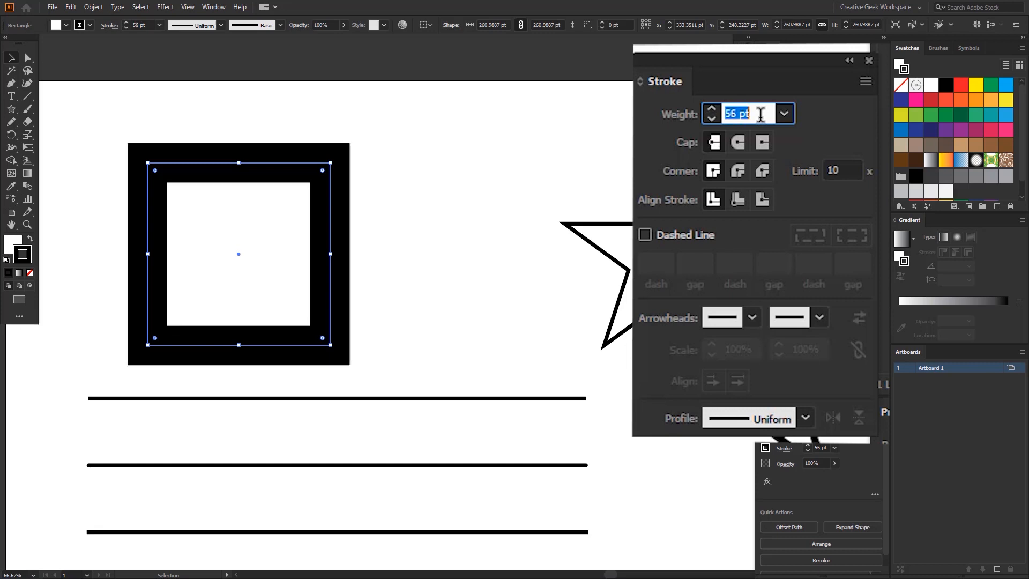
# Step the square's stroke weight down in 1 pt increments to 49 pt and back up to 50 pt.
pyautogui.press('Up')
pyautogui.press('Up')
pyautogui.press('Up')
pyautogui.press('Down')
pyautogui.press('Down')
pyautogui.press('Down')
pyautogui.press('Down')
pyautogui.press('Down')
pyautogui.press('Down')
pyautogui.press('Down')
pyautogui.press('Down')
pyautogui.press('Down')
pyautogui.press('Down')
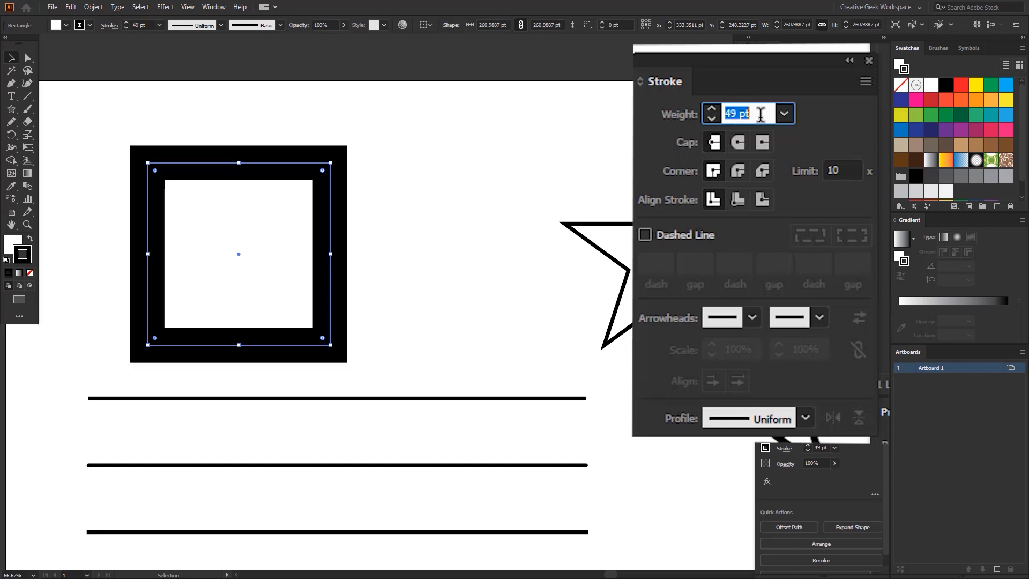
pyautogui.press('Up')
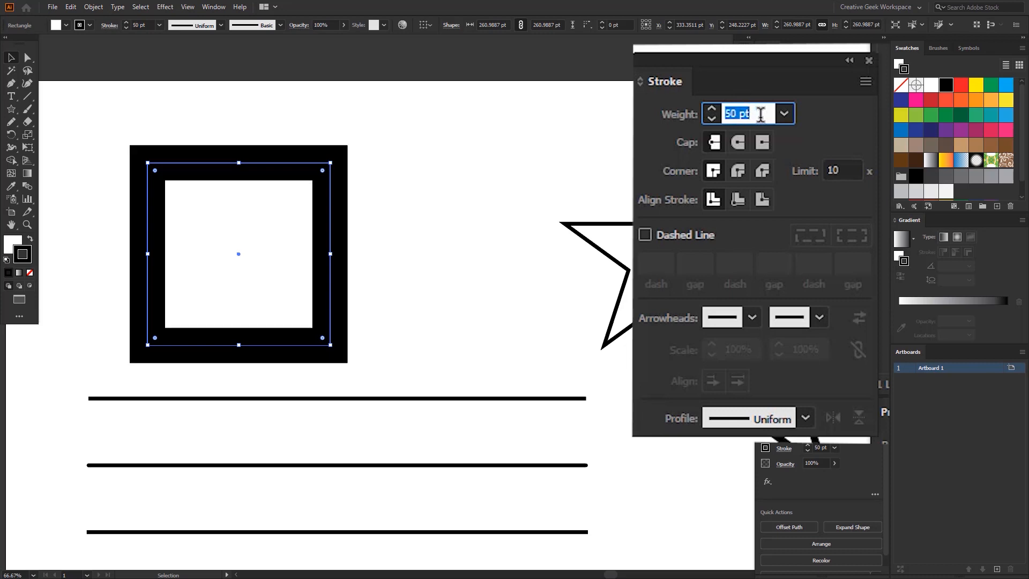
# Reduce the square's stroke weight in fine 0.1 pt increments to about 49.1 pt.
pyautogui.hotkey('ctrl', 'Down')
pyautogui.hotkey('ctrl', 'Down')
pyautogui.hotkey('ctrl', 'Down')
pyautogui.hotkey('ctrl', 'Down')
pyautogui.hotkey('ctrl', 'Down')
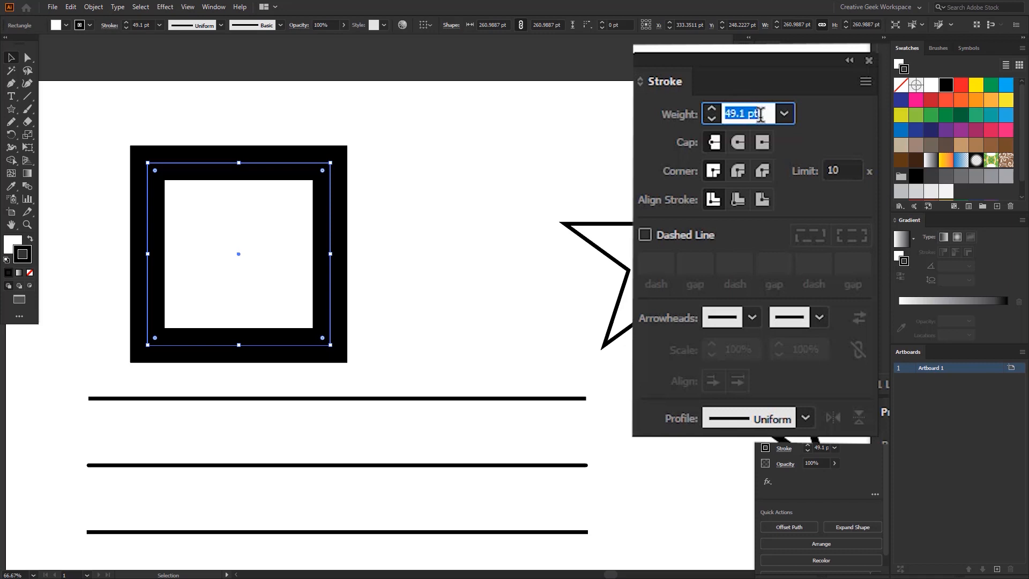
pyautogui.hotkey('ctrl', 'Down')
# Increase the square's stroke weight in 0.1 pt increments to 50.5 pt, and step it down to 50 pt.
pyautogui.hotkey('ctrl', 'Up')
pyautogui.hotkey('ctrl', 'Up')
pyautogui.hotkey('ctrl', 'Up')
pyautogui.hotkey('ctrl', 'Up')
pyautogui.hotkey('ctrl', 'Up')
pyautogui.hotkey('ctrl', 'Up')
pyautogui.hotkey('ctrl', 'Up')
pyautogui.hotkey('ctrl', 'Up')
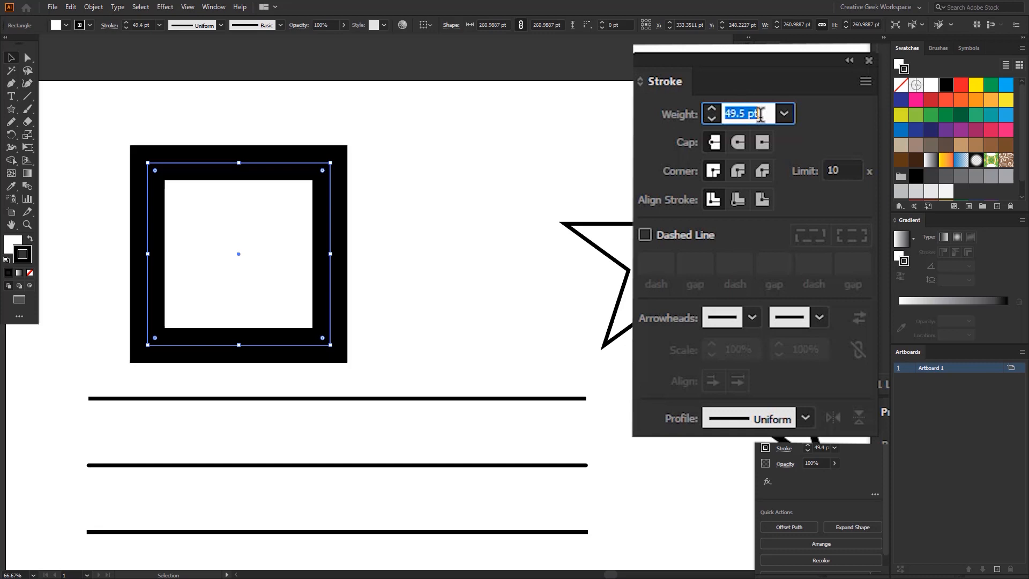
pyautogui.hotkey('ctrl', 'Up')
pyautogui.hotkey('ctrl', 'Up')
pyautogui.hotkey('ctrl', 'Up')
pyautogui.hotkey('ctrl', 'Up')
pyautogui.hotkey('ctrl', 'Up')
pyautogui.hotkey('ctrl', 'Up')
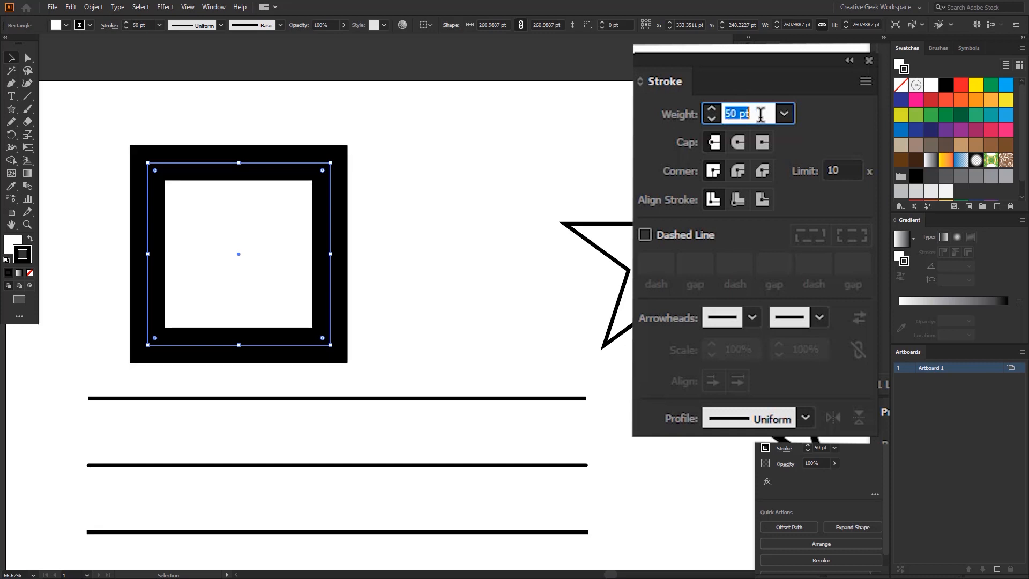
pyautogui.hotkey('ctrl', 'Up')
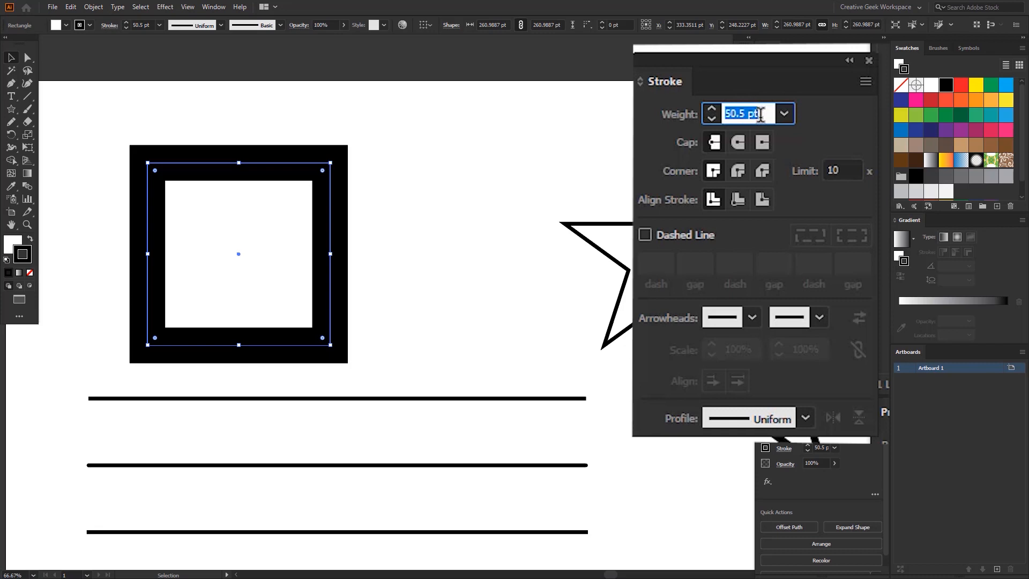
pyautogui.press('Down')
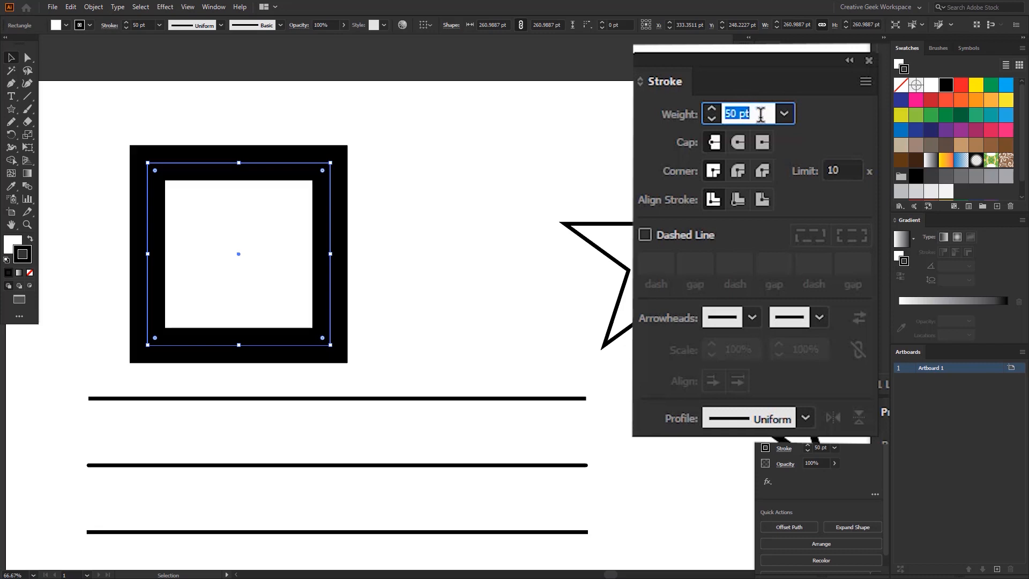
# Change the square's stroke weight in 10 pt increments, down to 40 pt and up to 70 pt.
pyautogui.hotkey('shift', 'Down')
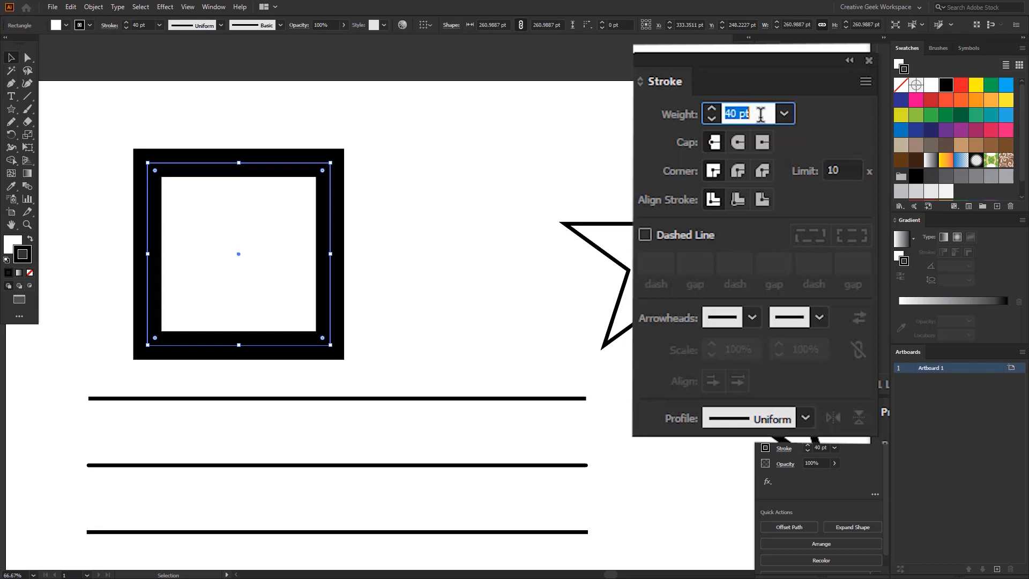
pyautogui.hotkey('shift', 'Up')
pyautogui.hotkey('shift', 'Up')
pyautogui.hotkey('shift', 'Up')
pyautogui.hotkey('shift', 'Up')
pyautogui.hotkey('shift', 'Up')
pyautogui.hotkey('shift', 'Up')
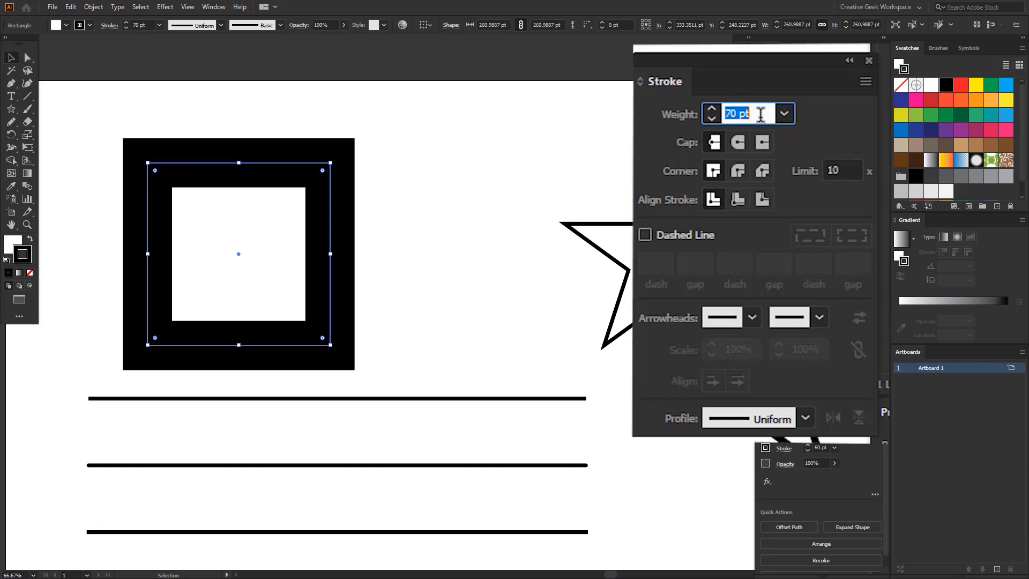
# Lower the square's stroke weight to 60 pt in 10 pt increments and to 58 pt in 1 pt increments.
pyautogui.hotkey('shift', 'Down')
pyautogui.hotkey('shift', 'Down')
pyautogui.hotkey('shift', 'Down')
pyautogui.hotkey('shift', 'Down')
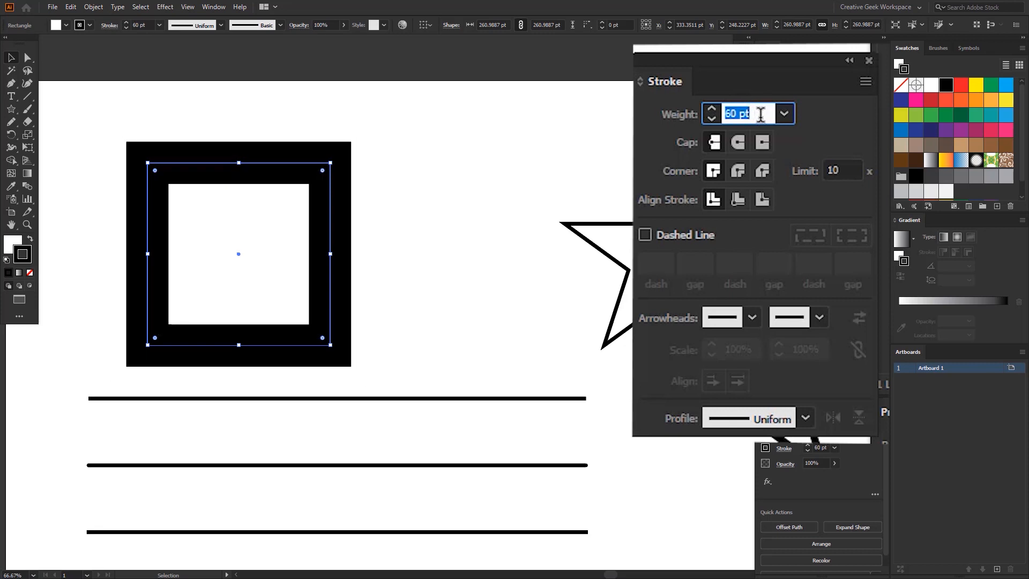
pyautogui.press('Down')
pyautogui.press('Down')
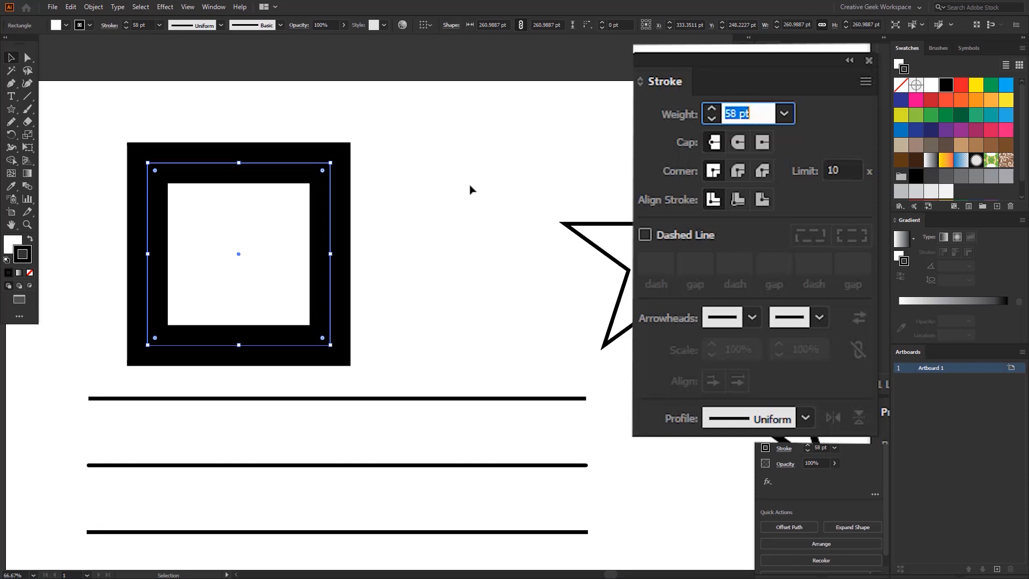
# Set the square's stroke weight to 50 pt and move the square up and left to about X 232, Y 201.
pyautogui.write('v')
pyautogui.press('BackSpace')
pyautogui.write('50')
pyautogui.click(428, 193)
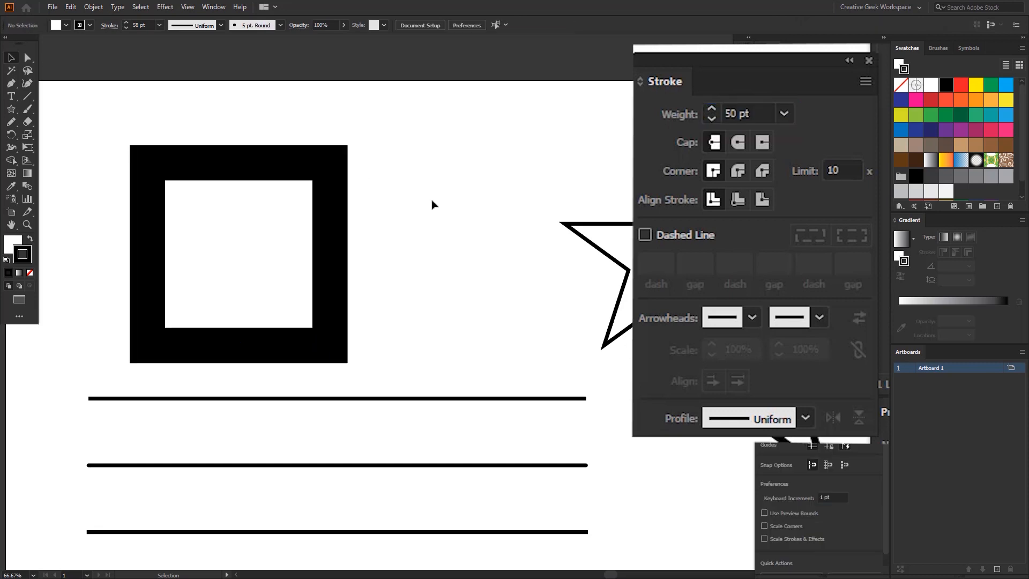
pyautogui.moveTo(269, 154); pyautogui.dragTo(193, 121)
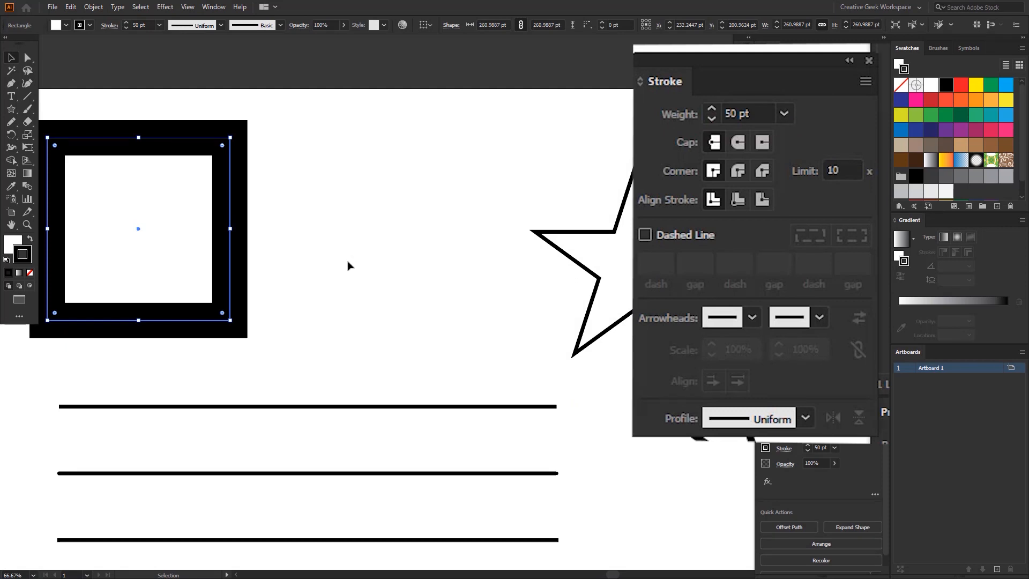
# Select the three horizontal lines together and set their stroke weight to 10 pt.
pyautogui.moveTo(372, 244)
pyautogui.mouseDown()
pyautogui.moveTo(324, 232)
pyautogui.moveTo(317, 165)
pyautogui.moveTo(286, 161)
pyautogui.mouseUp()
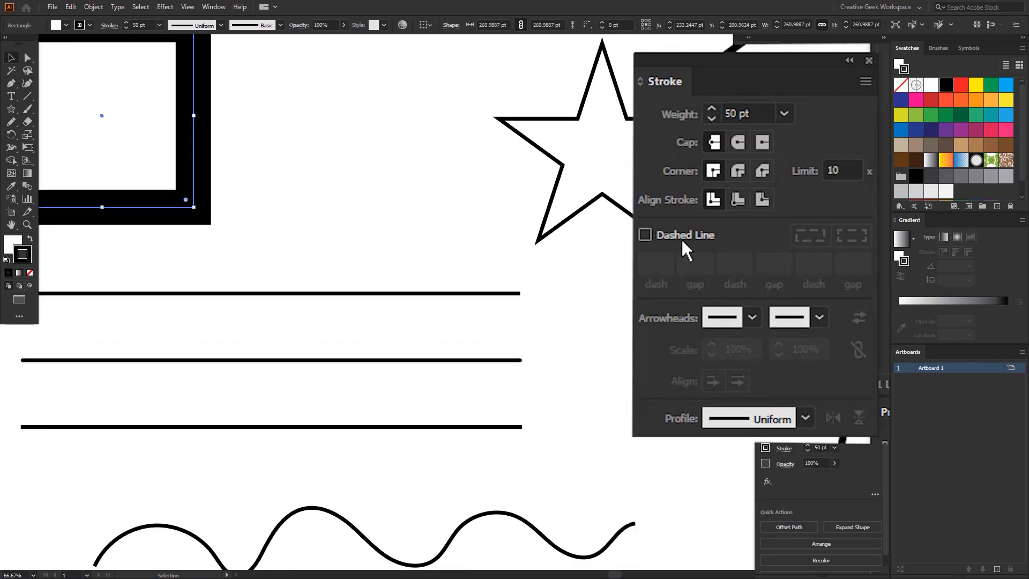
pyautogui.moveTo(436, 250); pyautogui.dragTo(381, 456)
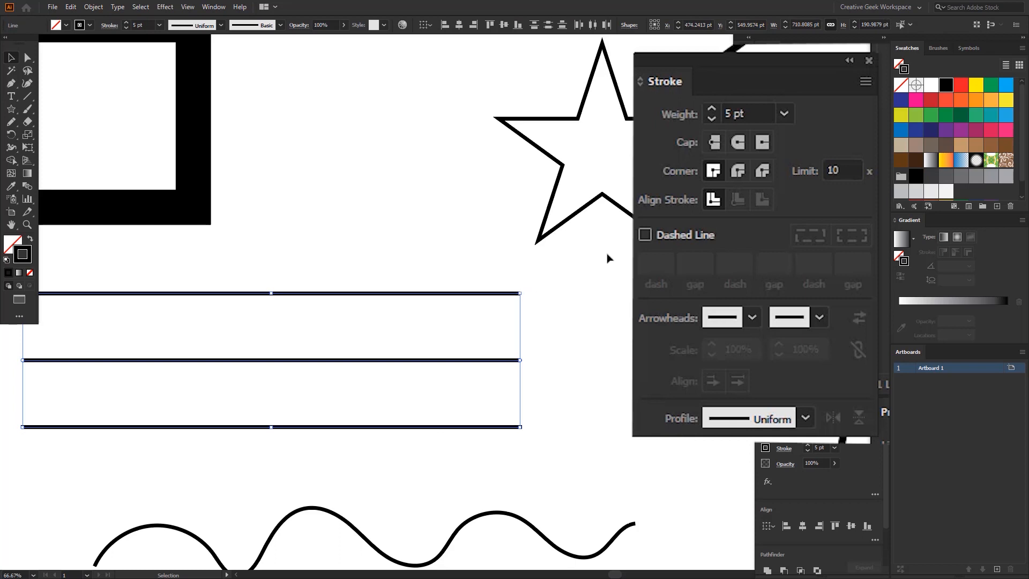
pyautogui.click(784, 113)
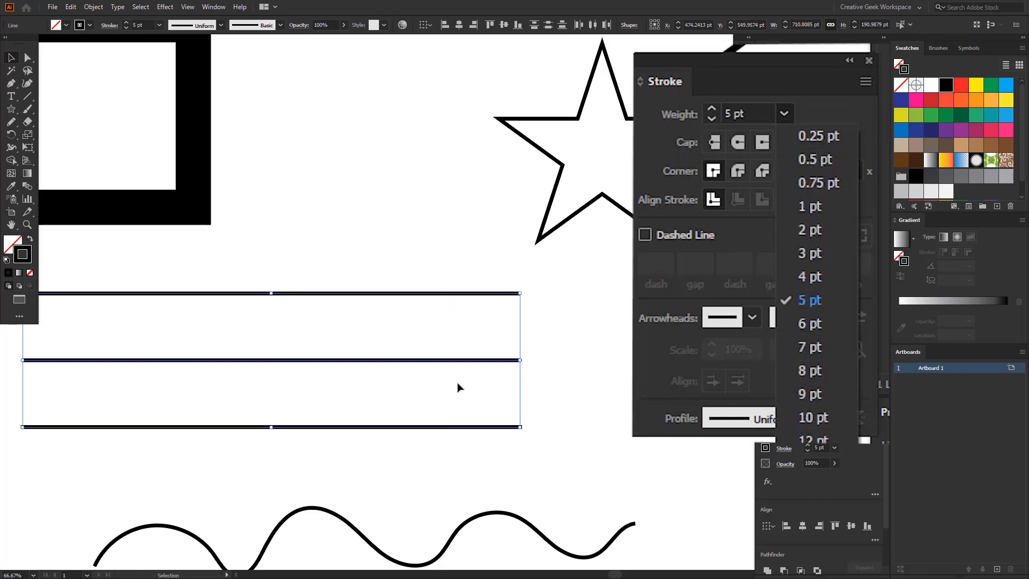
pyautogui.click(812, 415)
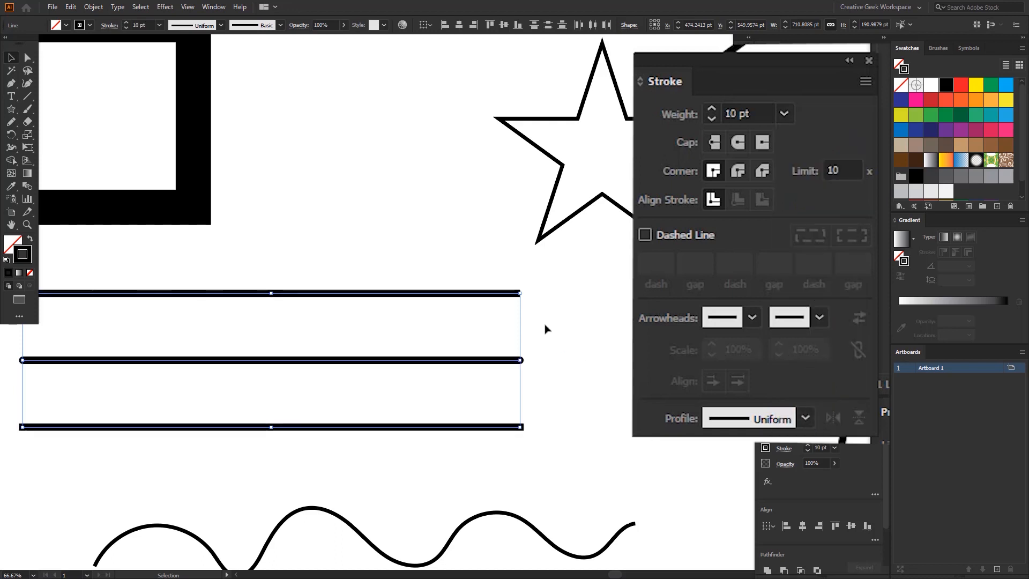
# Select only the top horizontal line and examine the butt cap at both of its ends up close.
pyautogui.moveTo(532, 318); pyautogui.dragTo(497, 310)
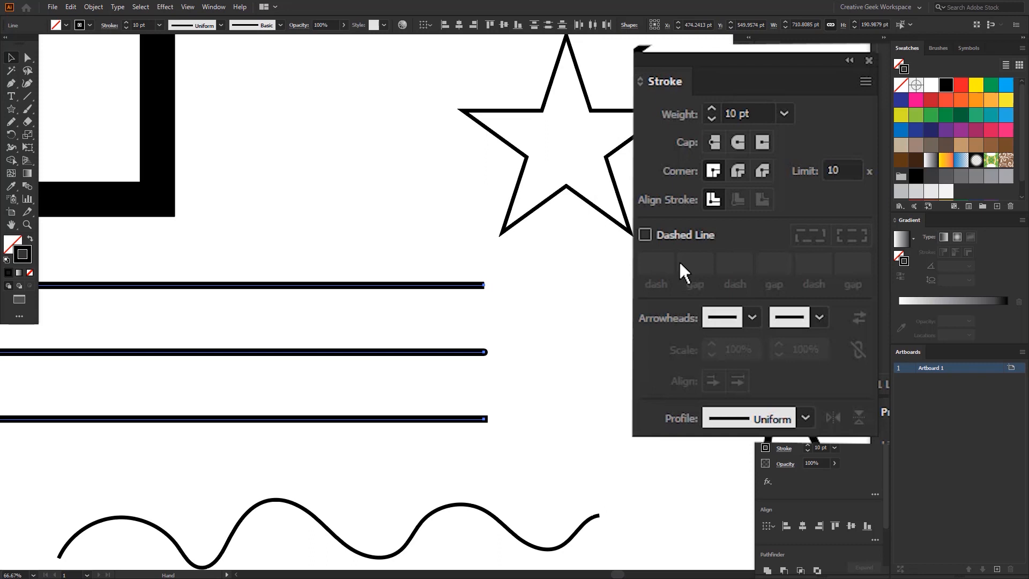
pyautogui.click(501, 297)
pyautogui.scroll(5, 497, 294)
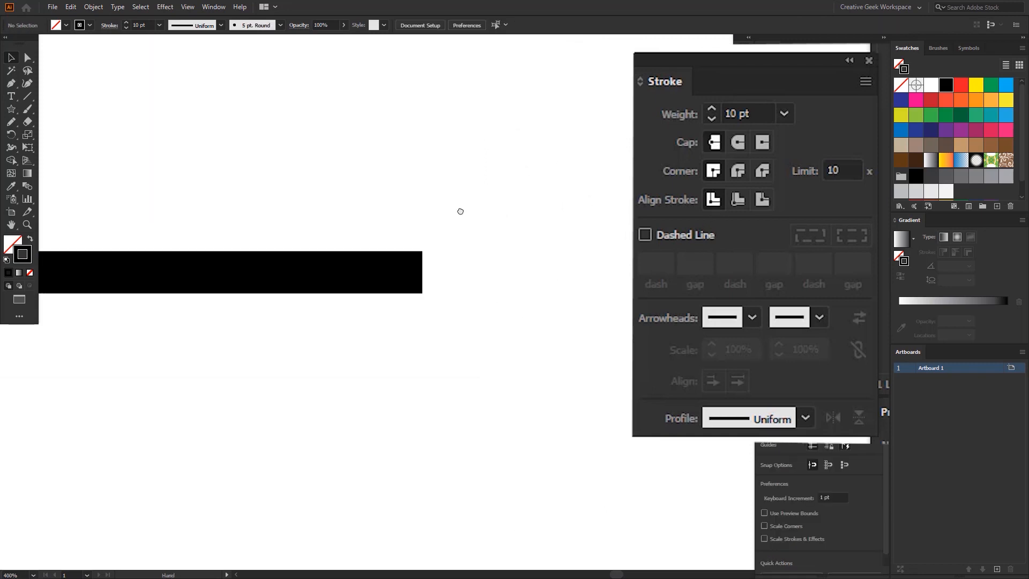
pyautogui.moveTo(460, 209); pyautogui.dragTo(369, 297)
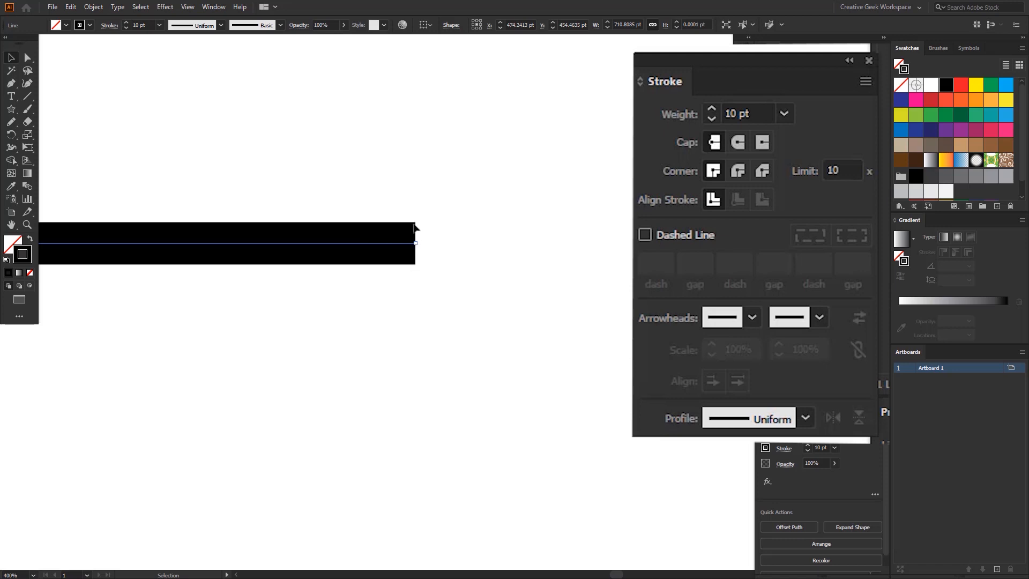
pyautogui.scroll(-4, 417, 235)
pyautogui.moveTo(275, 269); pyautogui.dragTo(469, 262)
pyautogui.moveTo(176, 282); pyautogui.dragTo(459, 298)
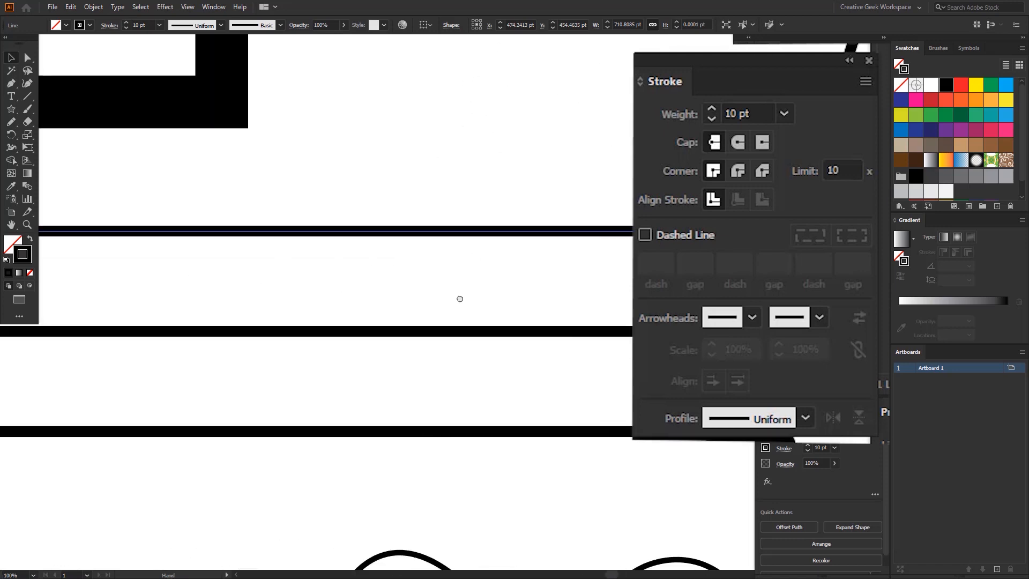
pyautogui.scroll(3, 115, 242)
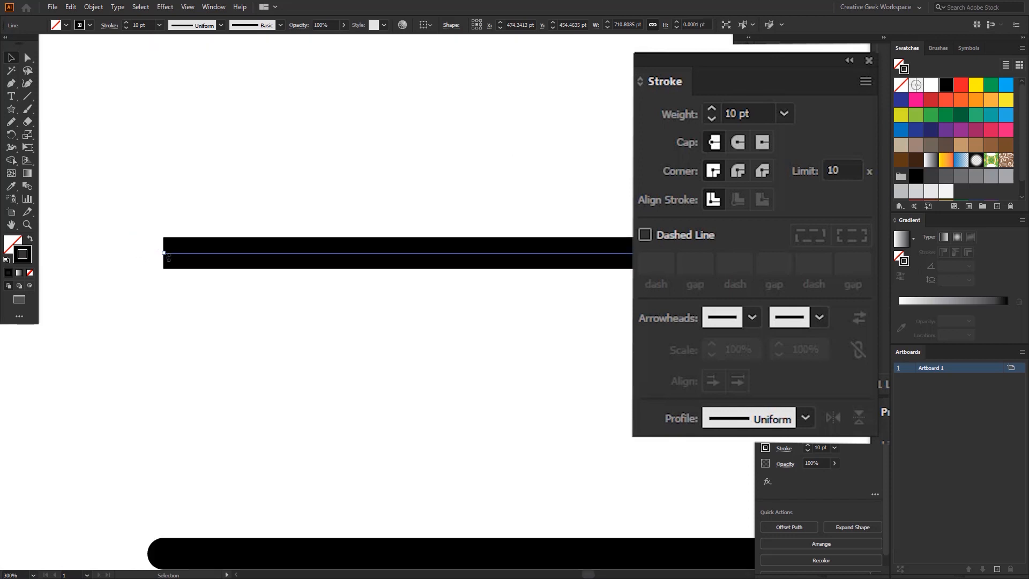
pyautogui.moveTo(500, 333); pyautogui.dragTo(241, 338)
pyautogui.moveTo(547, 415); pyautogui.dragTo(215, 328)
pyautogui.moveTo(536, 371); pyautogui.dragTo(188, 374)
pyautogui.moveTo(483, 316); pyautogui.dragTo(168, 322)
# Move the round-capped middle line up closer to the top line, to about Y 507.
pyautogui.click(738, 142)
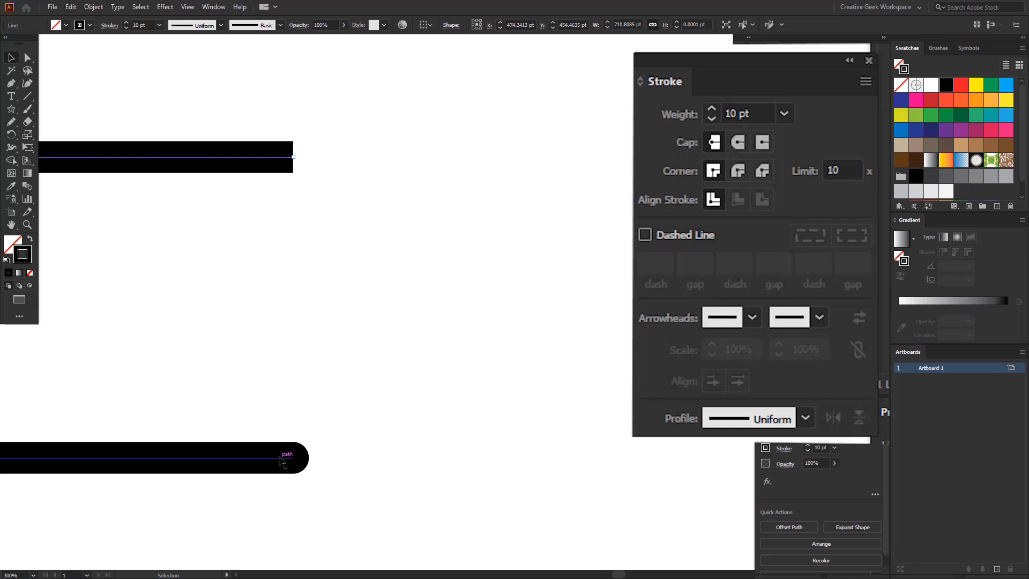
pyautogui.moveTo(279, 460); pyautogui.dragTo(284, 320)
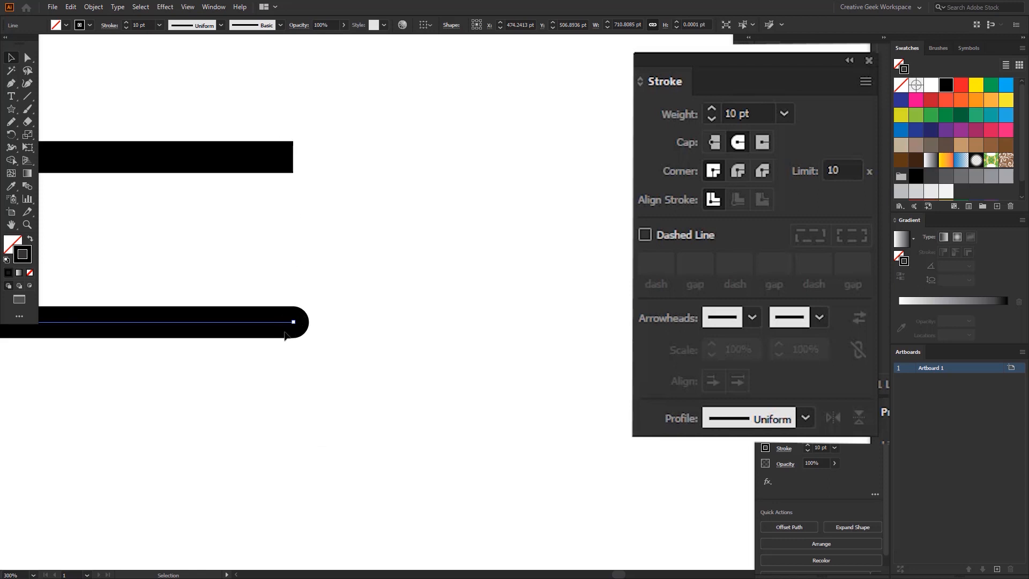
# Select the bottom horizontal line to check its projecting cap against the two lines above.
pyautogui.moveTo(344, 272); pyautogui.dragTo(270, 380)
pyautogui.scroll(-2, 393, 301)
pyautogui.click(322, 529)
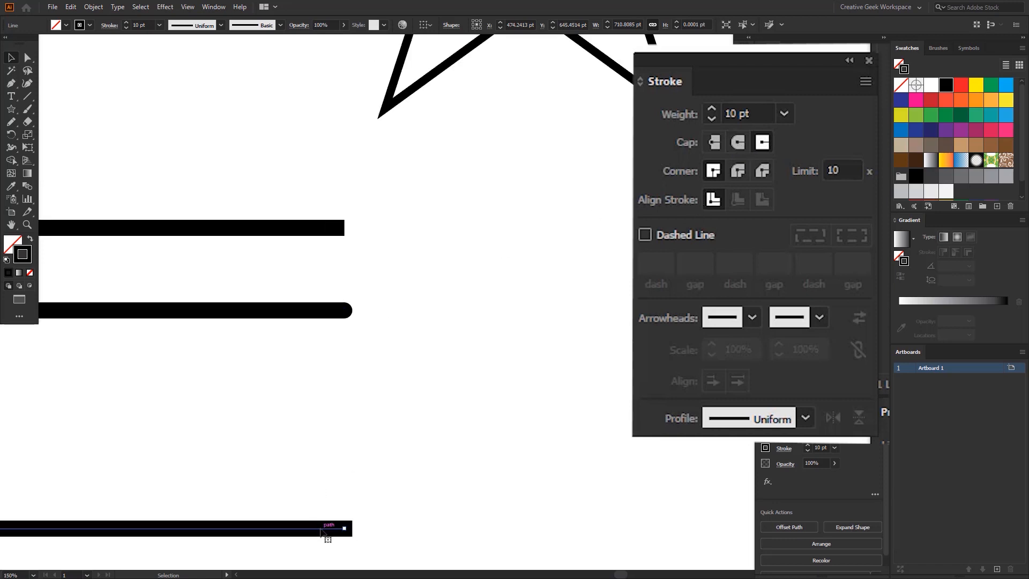
# Move the projecting-cap bottom line up closer to the middle line, to about Y 540, and compare the line ends up close.
pyautogui.moveTo(321, 529); pyautogui.dragTo(345, 362)
pyautogui.scroll(3, 345, 362)
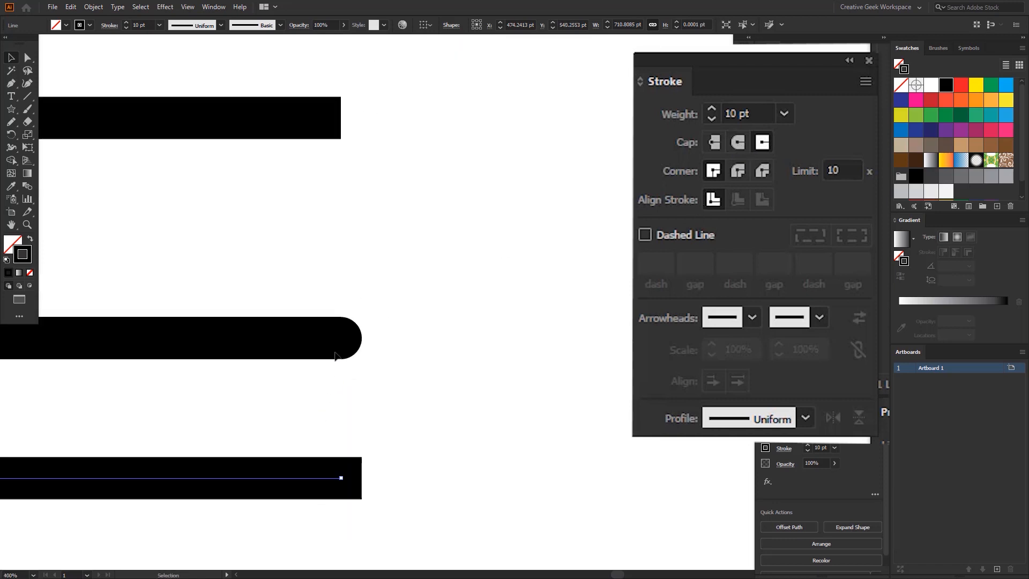
pyautogui.scroll(-1, 338, 300)
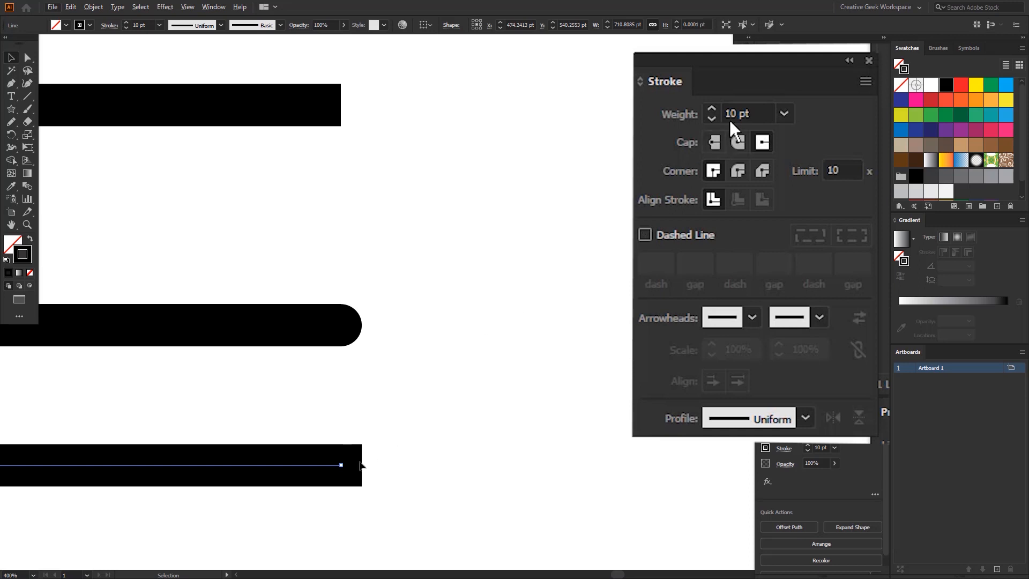
# Select the round-capped middle line, move it up to about Y 494, and deselect it.
pyautogui.hotkey('ctrl', 'shift', 'a')
pyautogui.click(289, 471)
pyautogui.click(317, 325)
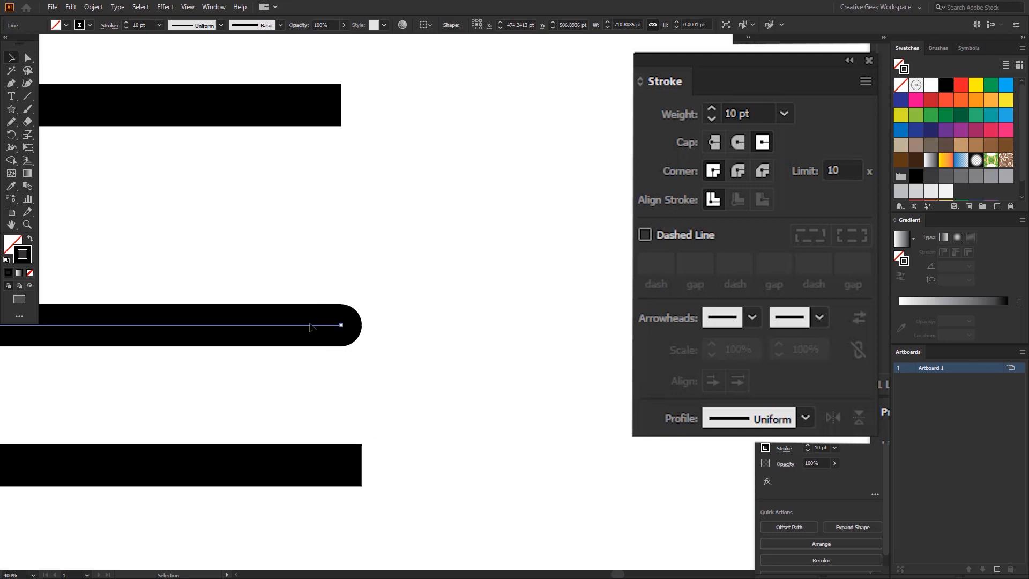
pyautogui.moveTo(311, 328)
pyautogui.mouseDown()
pyautogui.moveTo(339, 326)
pyautogui.moveTo(340, 270)
pyautogui.mouseUp()
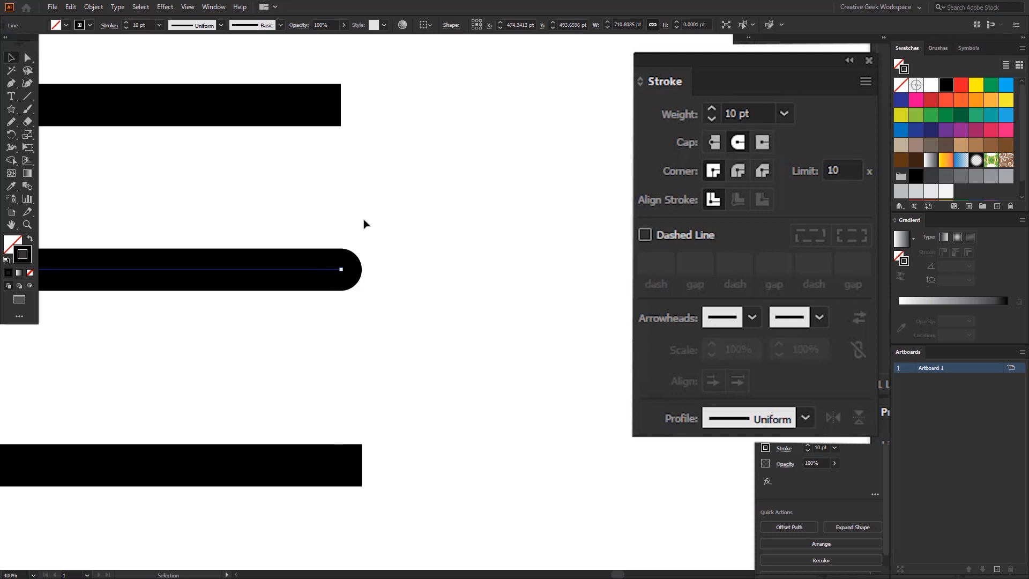
pyautogui.click(387, 244)
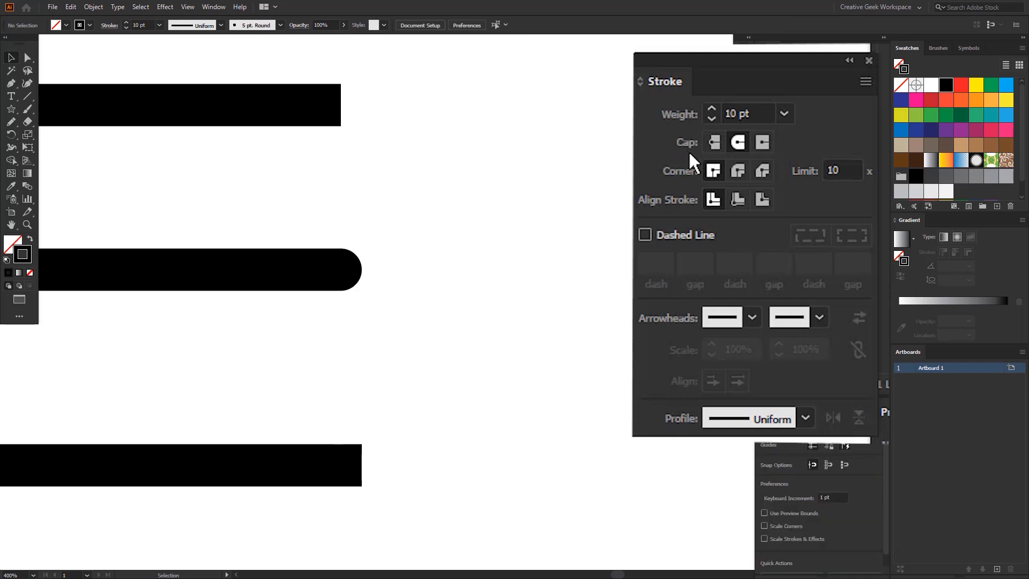
# Move the thick-stroked square to about X 330, Y 221 pt and examine its mitered corners up close.
pyautogui.scroll(-4, 411, 218)
pyautogui.moveTo(400, 159); pyautogui.dragTo(409, 315)
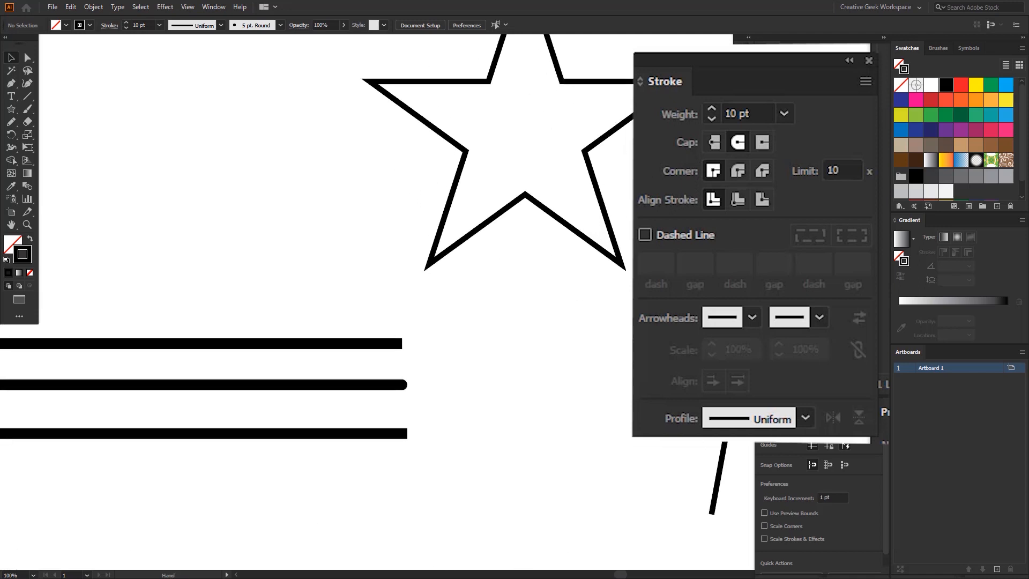
pyautogui.moveTo(257, 138); pyautogui.dragTo(369, 219)
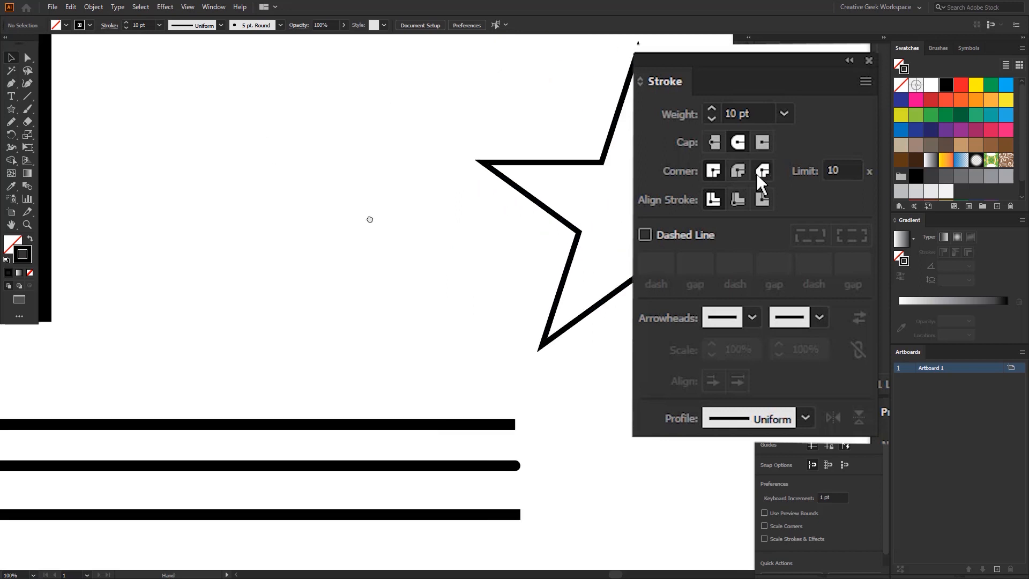
pyautogui.scroll(-2, 493, 191)
pyautogui.click(544, 174)
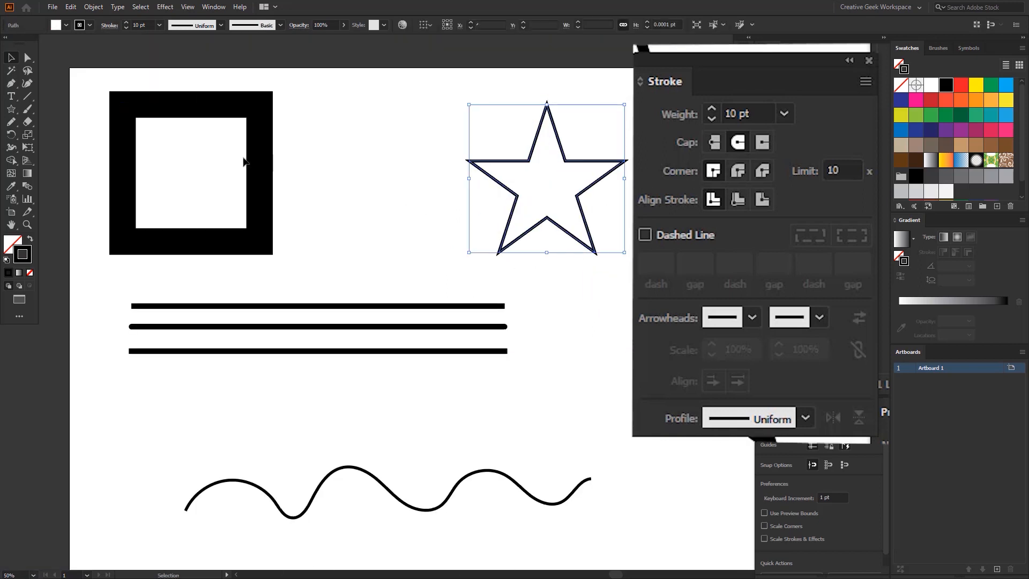
pyautogui.moveTo(255, 170); pyautogui.dragTo(306, 181)
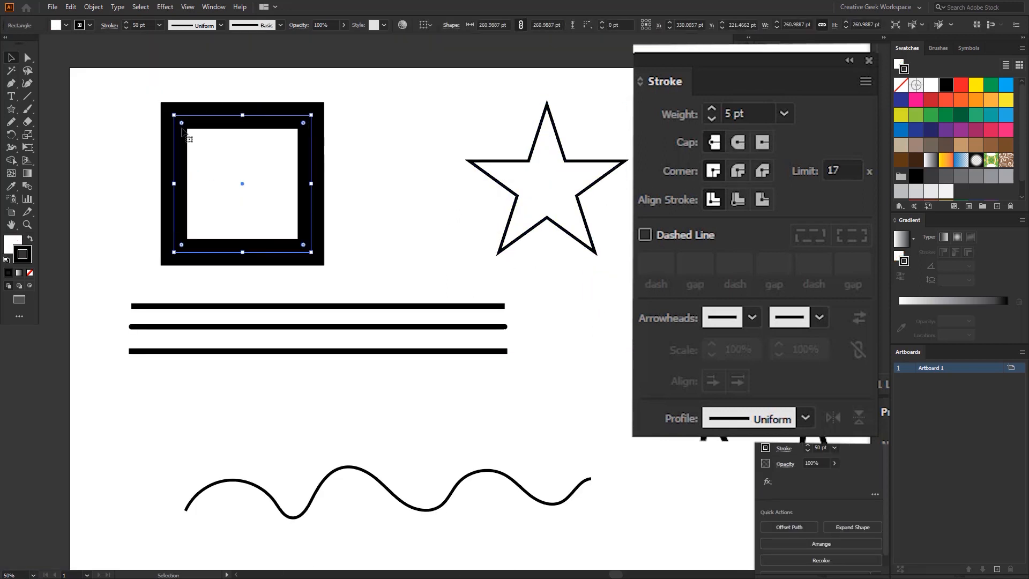
pyautogui.click(306, 150)
pyautogui.scroll(2, 294, 144)
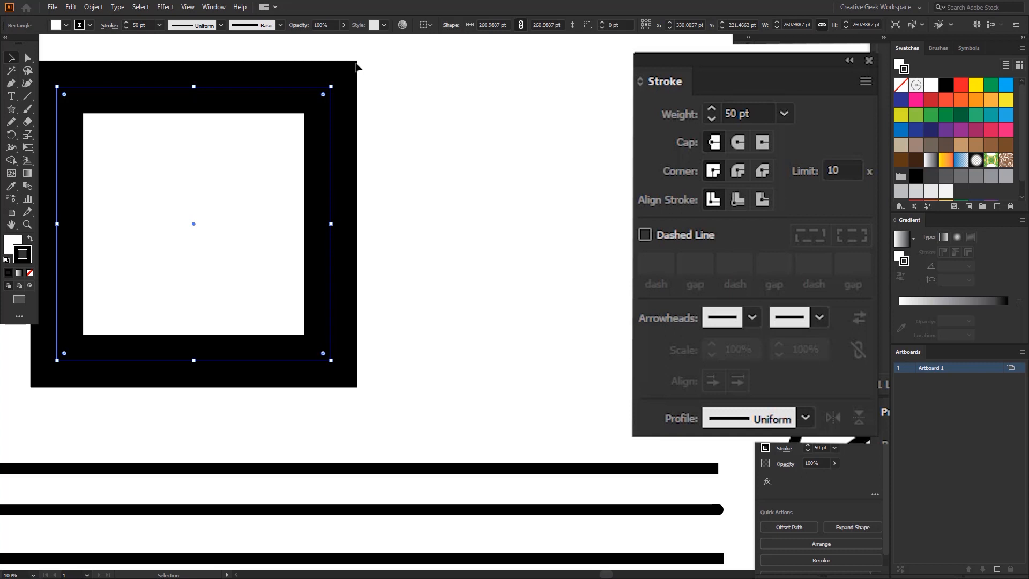
pyautogui.hscroll(-2, 214, 137)
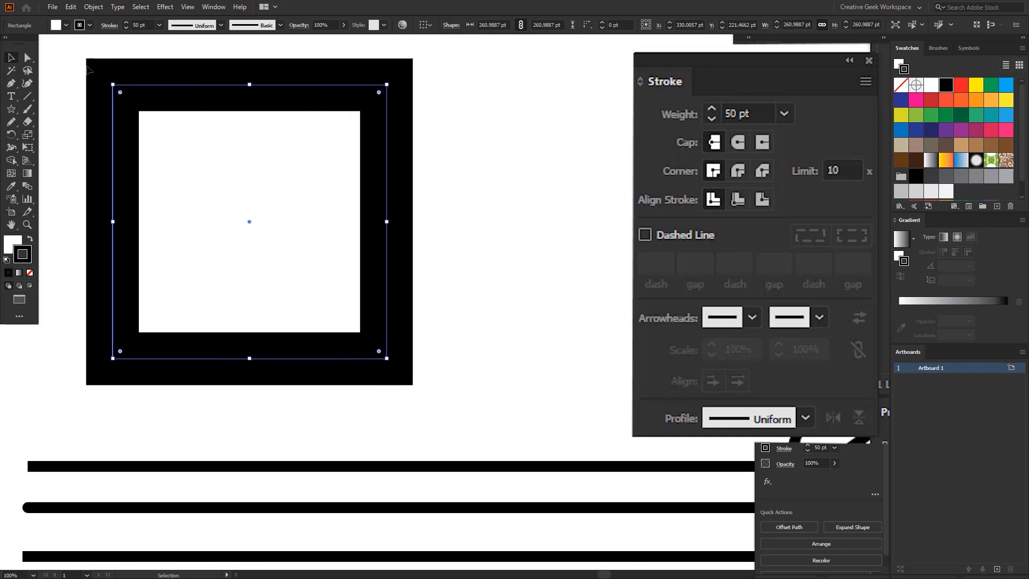
pyautogui.moveTo(294, 126); pyautogui.dragTo(256, 158)
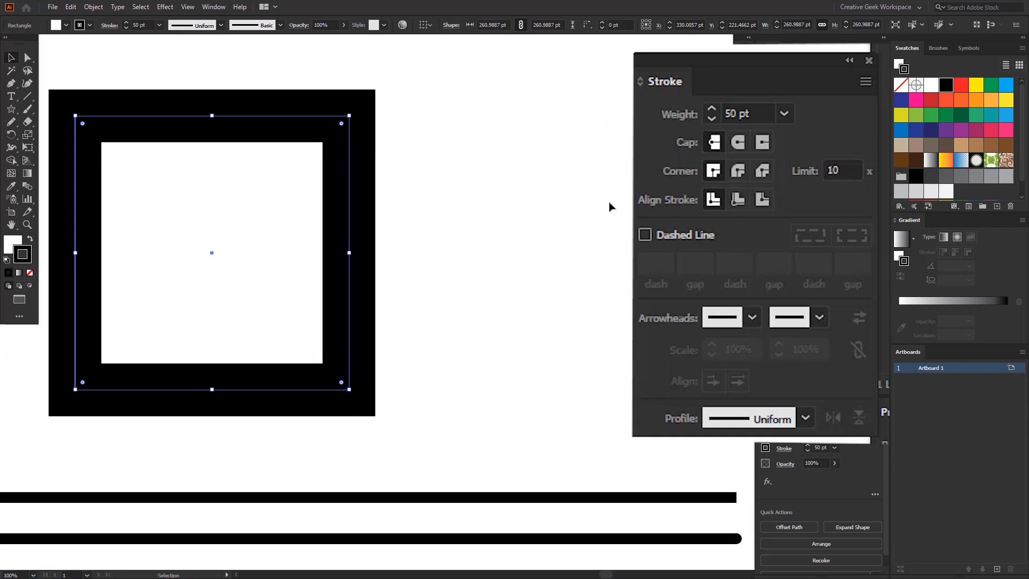
# Apply a round join to the square's corners, inspect one corner up close, and replace it with a bevel join.
pyautogui.click(738, 168)
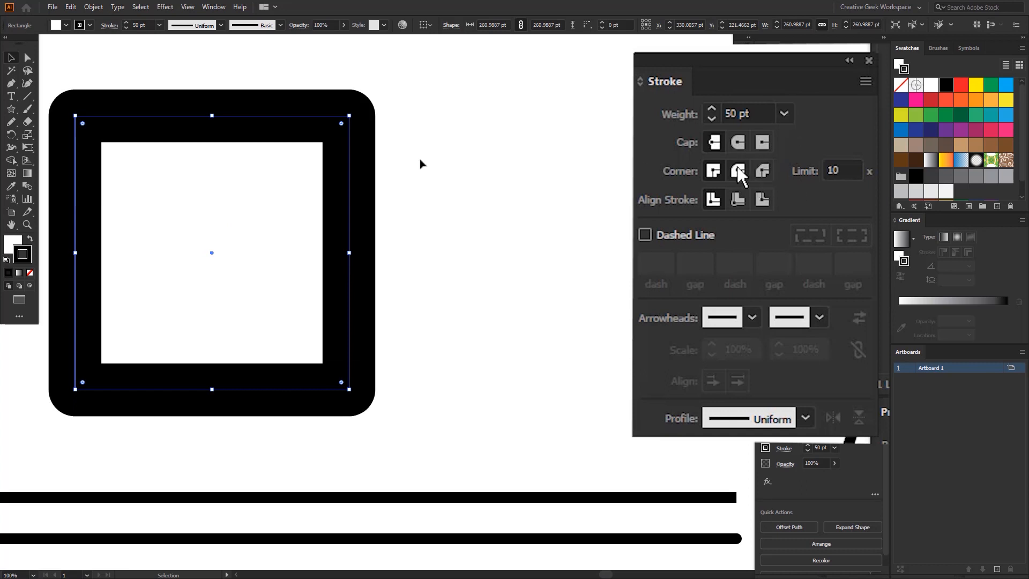
pyautogui.scroll(4, 390, 113)
pyautogui.moveTo(391, 113); pyautogui.dragTo(516, 207)
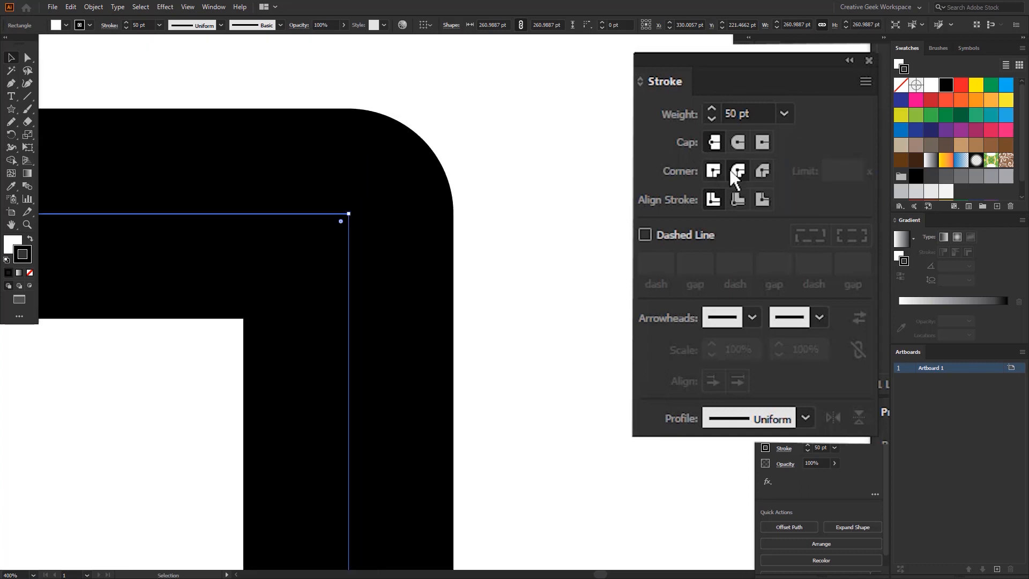
pyautogui.click(766, 170)
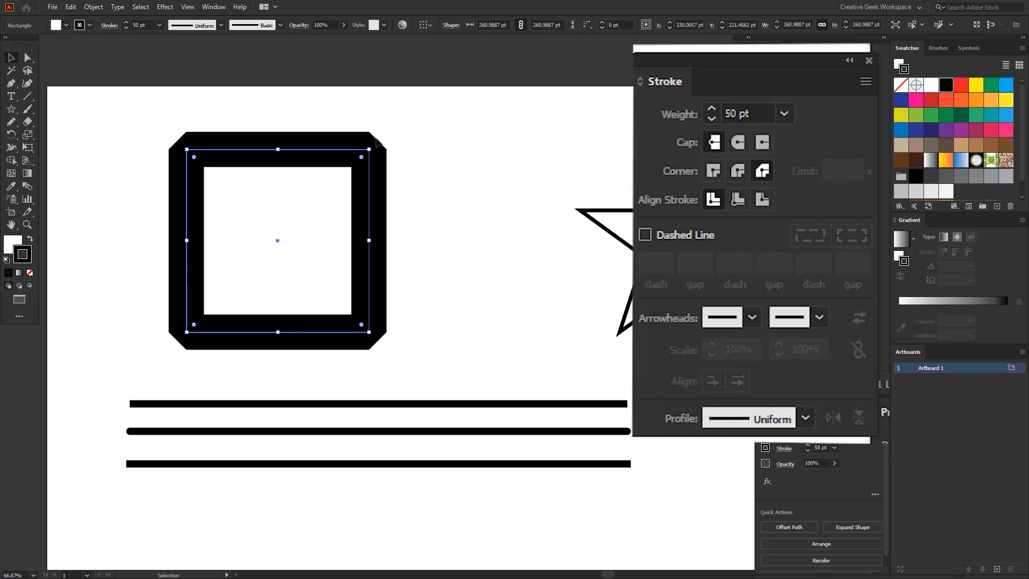
pyautogui.scroll(3, 375, 140)
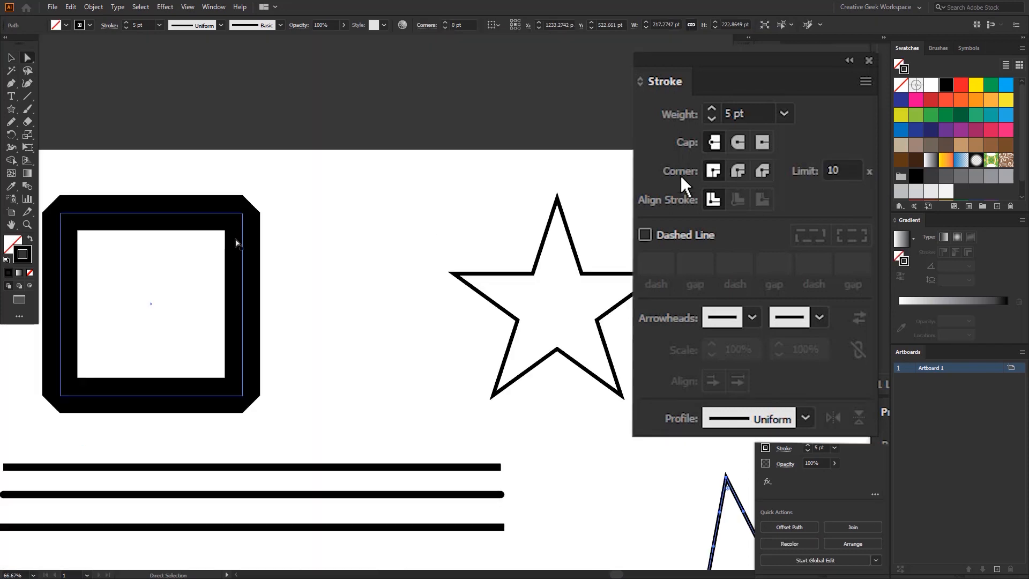
# Select the top horizontal line and apply a round join to it.
pyautogui.press('v')
pyautogui.click(338, 466)
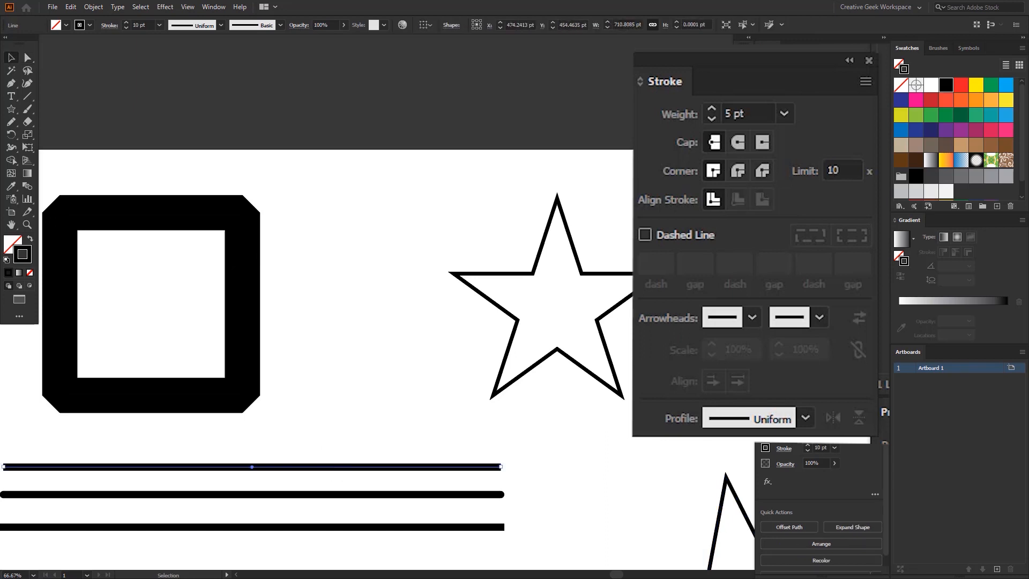
pyautogui.click(744, 167)
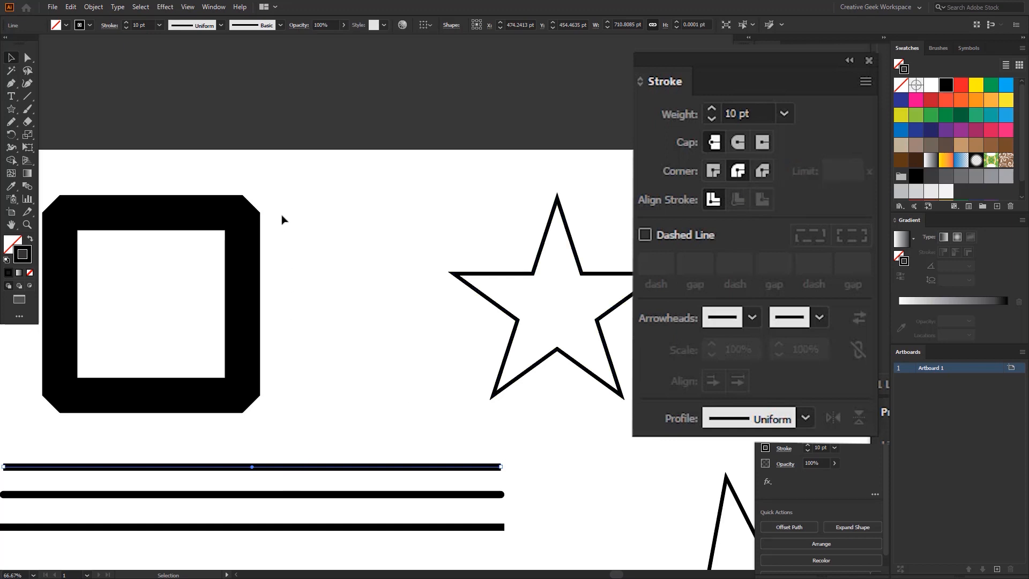
# Select the zigzag path and apply a round join to its corners, checking the peaks up close.
pyautogui.moveTo(285, 171); pyautogui.dragTo(220, 263)
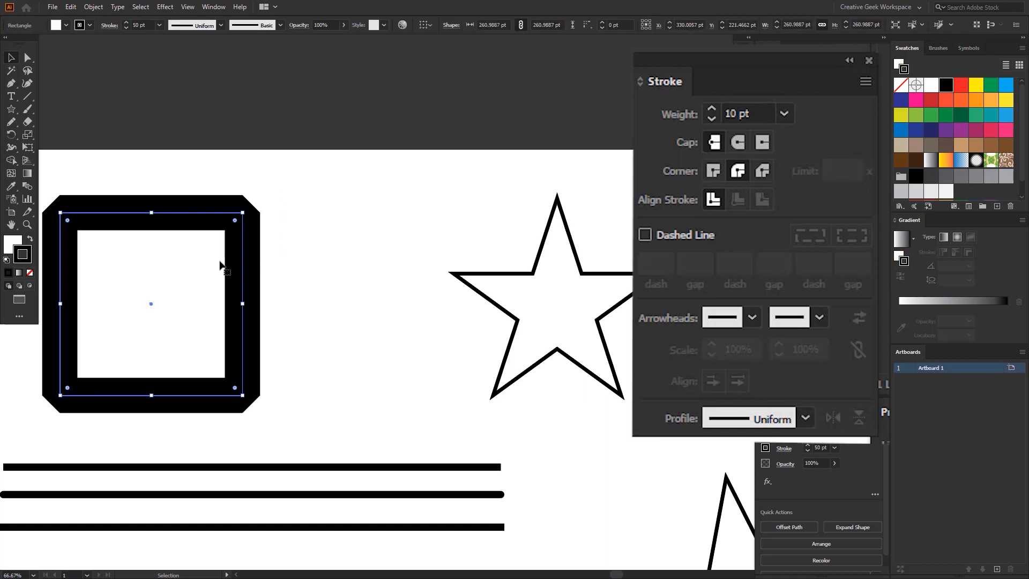
pyautogui.press('space')
pyautogui.moveTo(573, 418); pyautogui.dragTo(265, 300)
pyautogui.moveTo(436, 395); pyautogui.dragTo(376, 374)
pyautogui.moveTo(491, 299); pyautogui.dragTo(539, 253)
pyautogui.scroll(3, 431, 298)
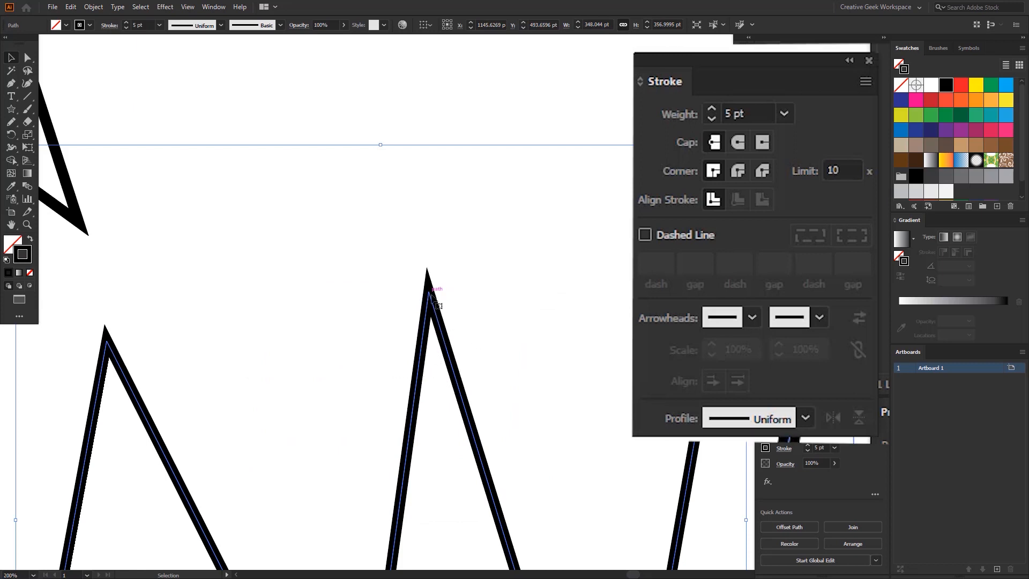
pyautogui.click(738, 170)
pyautogui.scroll(-2, 437, 287)
pyautogui.scroll(2, 450, 306)
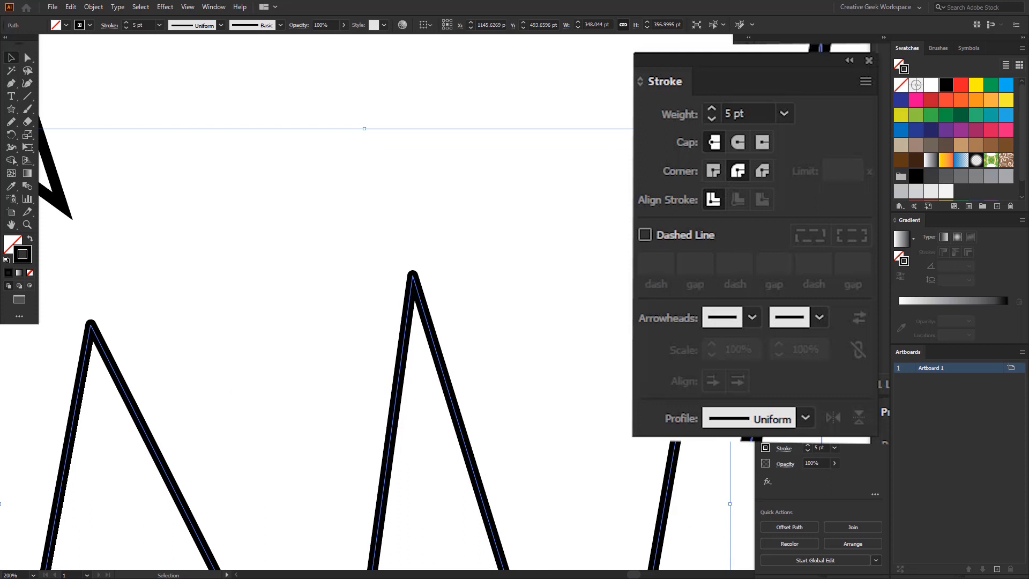
# Set the zigzag's stroke weight to 10 pt and switch its corners through bevel join back to miter join.
pyautogui.click(784, 113)
pyautogui.click(812, 417)
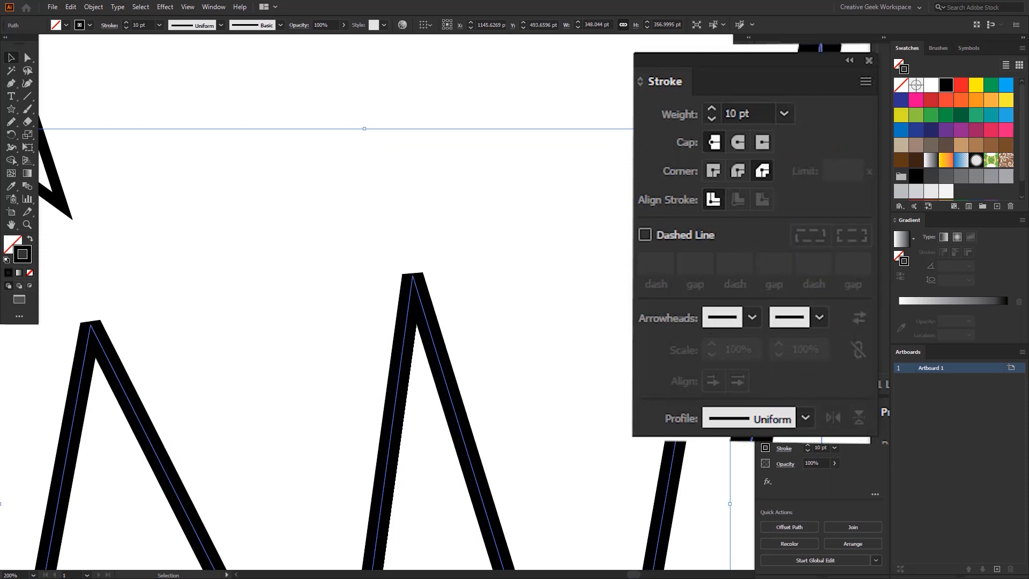
pyautogui.click(713, 171)
pyautogui.scroll(-3, 613, 212)
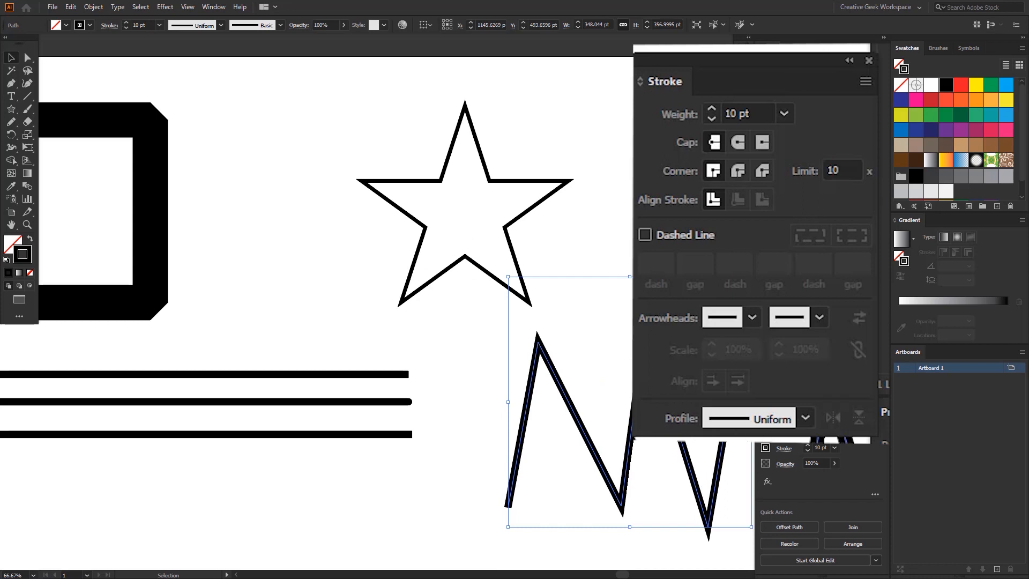
# Move the star to about X 884, Y 192 pt and scale it down about its centre to about 193 by 184 pt.
pyautogui.moveTo(457, 211)
pyautogui.mouseDown()
pyautogui.moveTo(378, 236)
pyautogui.moveTo(363, 218)
pyautogui.mouseUp()
pyautogui.click(409, 202)
pyautogui.scroll(2, 413, 160)
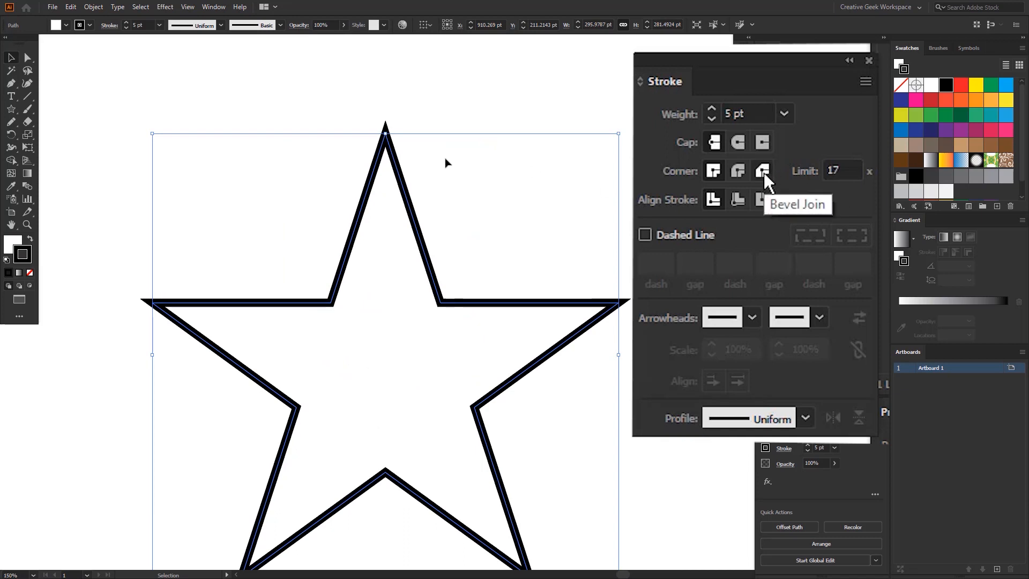
pyautogui.click(402, 132)
pyautogui.click(369, 180)
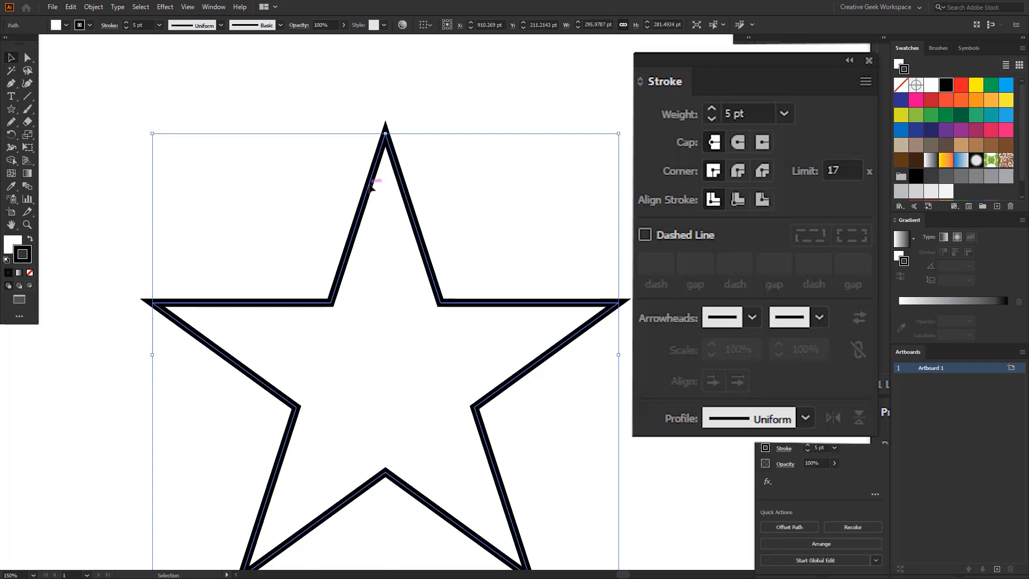
pyautogui.moveTo(370, 181); pyautogui.dragTo(335, 157)
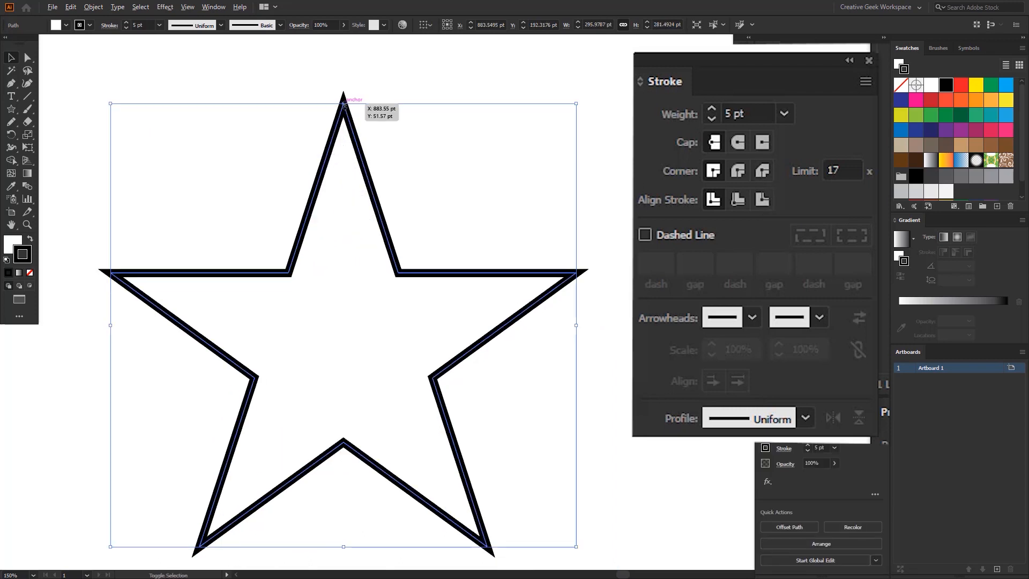
pyautogui.moveTo(343, 103); pyautogui.dragTo(337, 185)
# Reselect the scaled star and set its stroke weight to 40 pt.
pyautogui.click(320, 198)
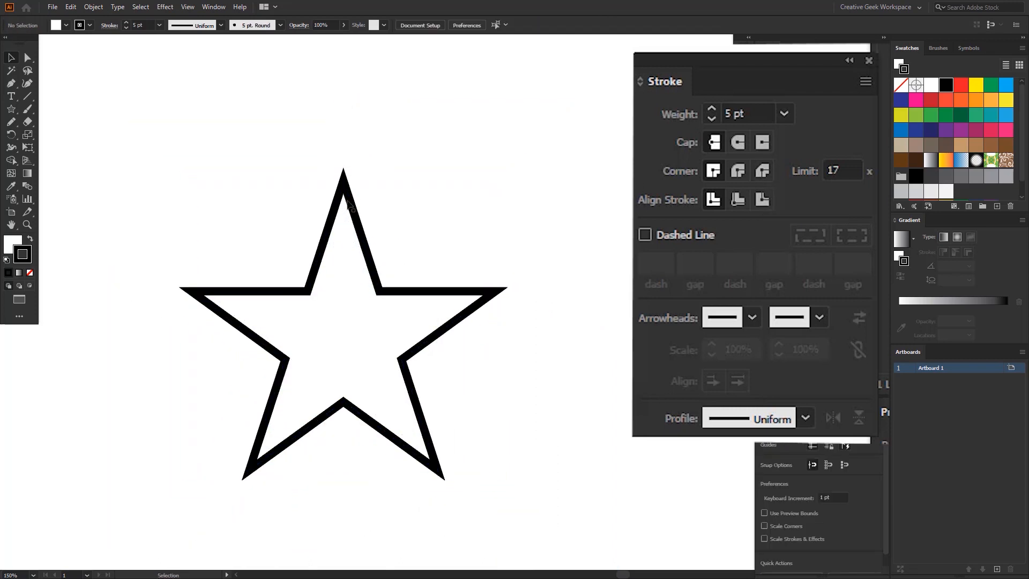
pyautogui.click(316, 212)
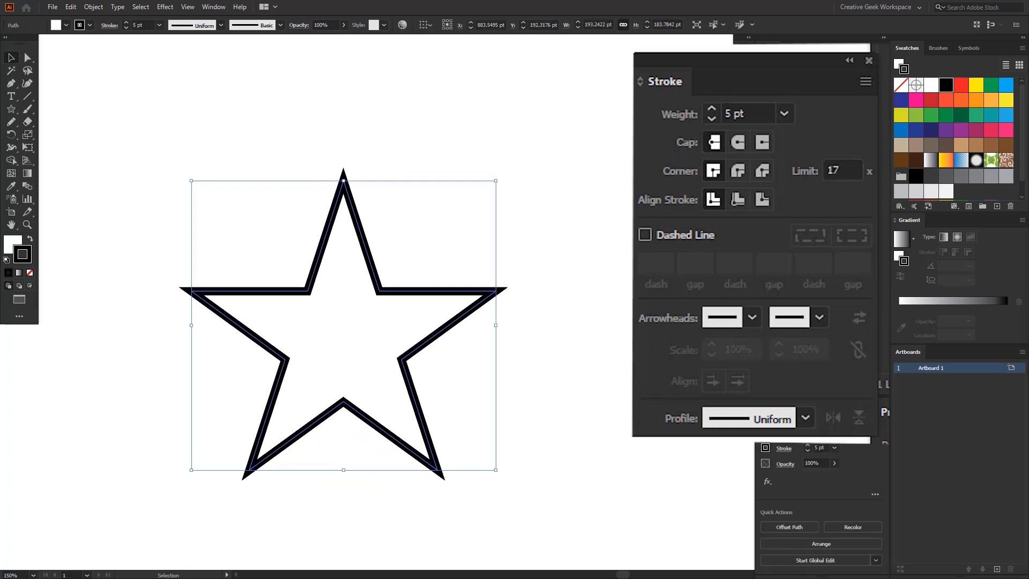
pyautogui.click(786, 113)
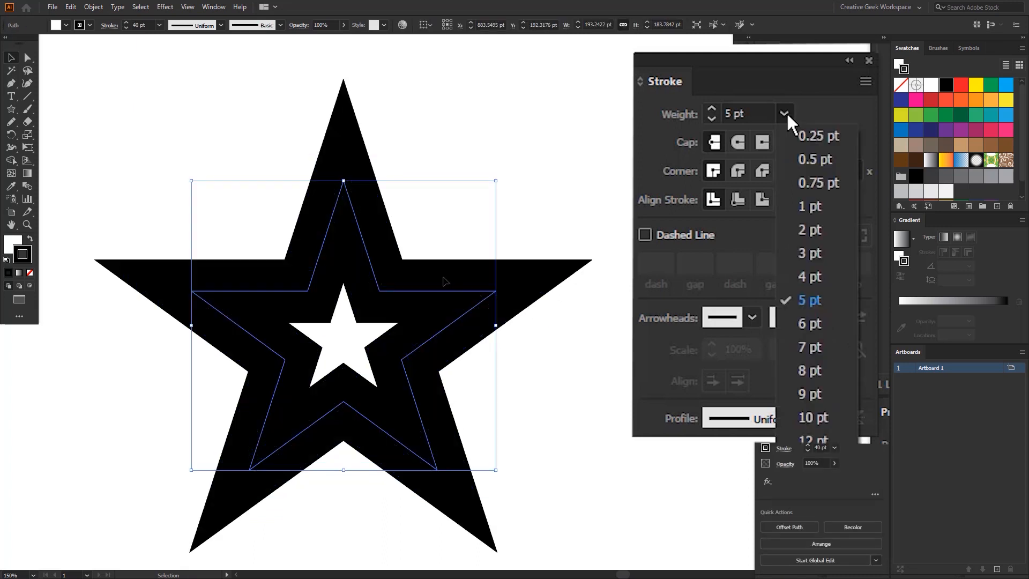
pyautogui.click(339, 181)
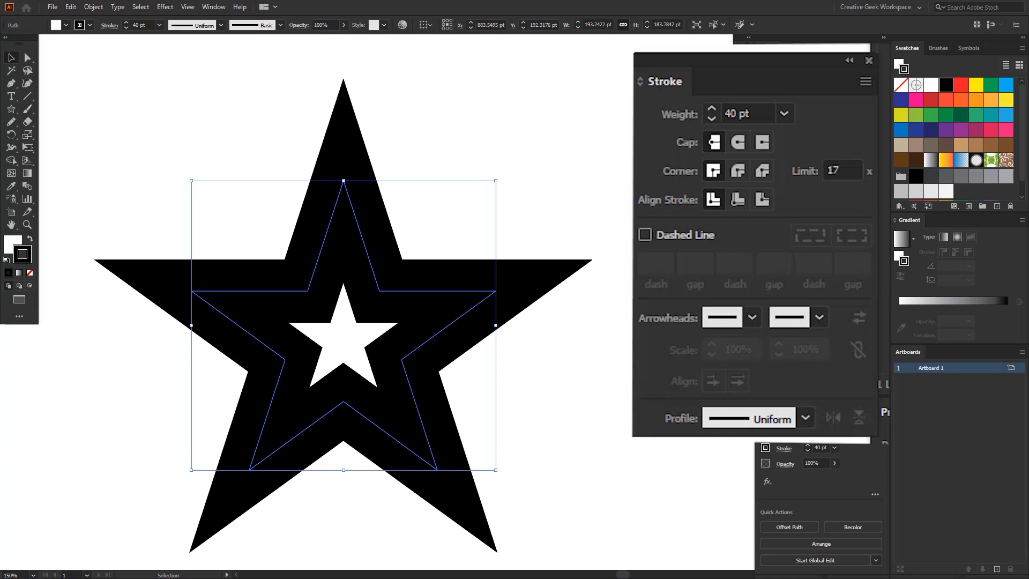
# Lower the star's miter limit step by step to 1, deselect the star, and view its cut-off tips.
pyautogui.click(835, 169)
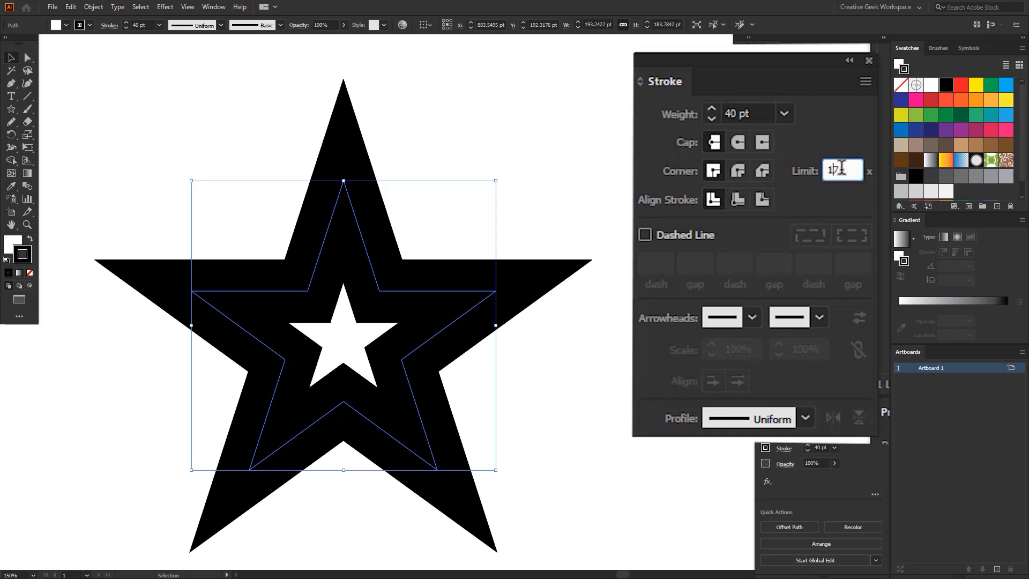
pyautogui.press('Down')
pyautogui.press('Down')
pyautogui.press('Down')
pyautogui.press('Down')
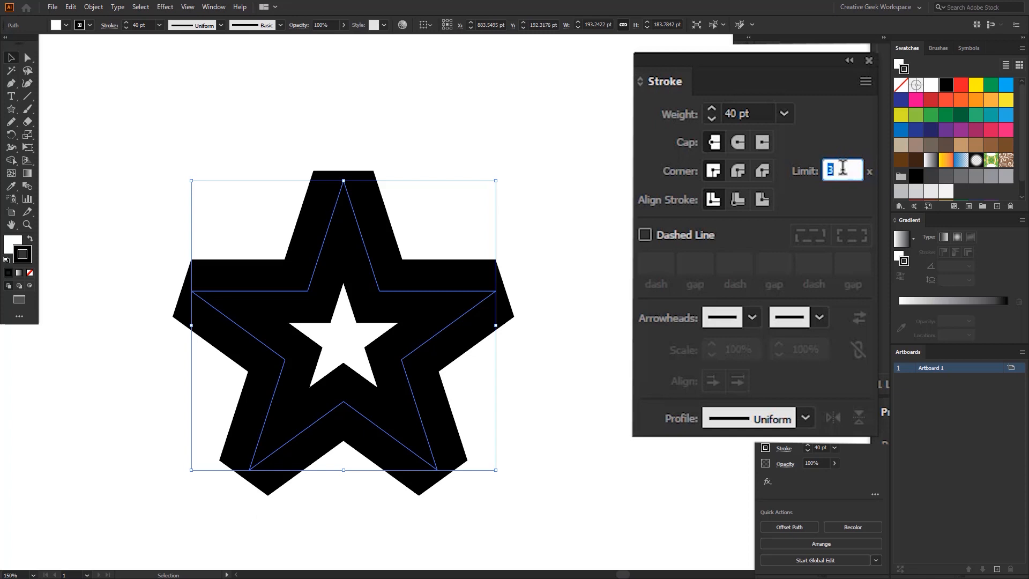
pyautogui.press('Down')
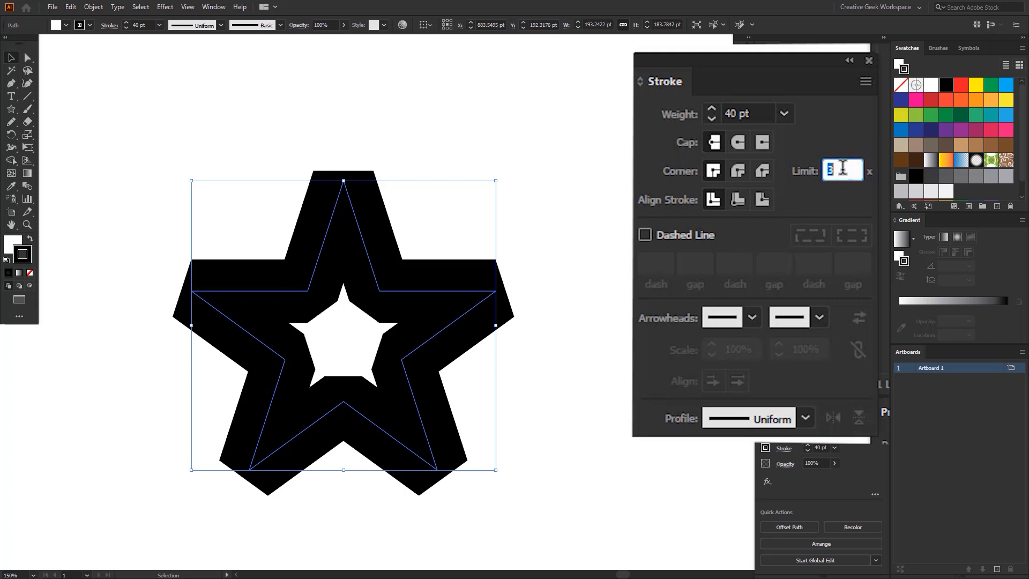
pyautogui.click(483, 222)
pyautogui.scroll(-1, 472, 220)
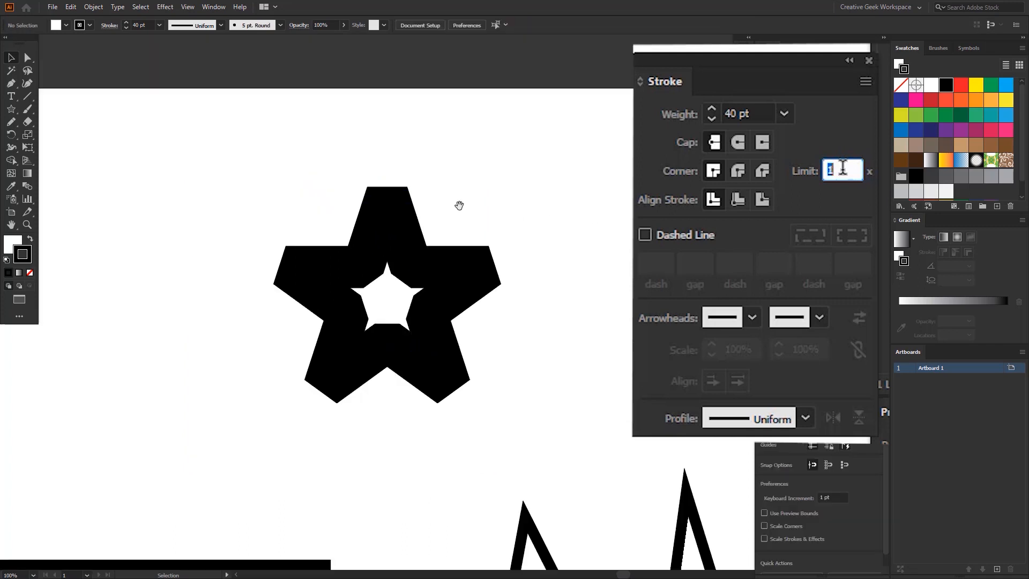
pyautogui.moveTo(454, 207); pyautogui.dragTo(500, 180)
pyautogui.scroll(-2, 499, 180)
pyautogui.scroll(2, 498, 185)
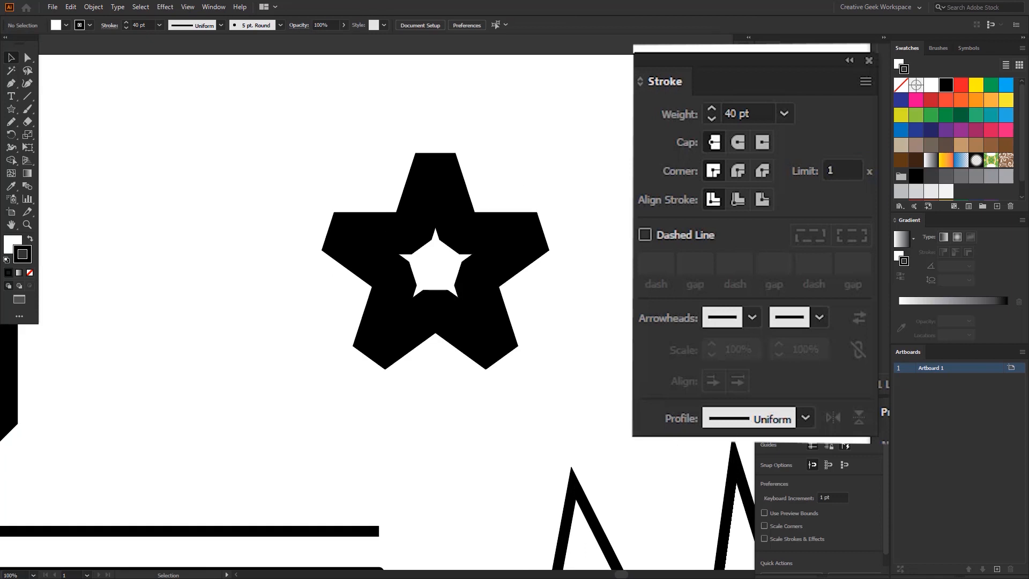
# Reselect the star, raise its miter limit to 9, and deselect it to view the restored sharp tips.
pyautogui.moveTo(496, 123); pyautogui.dragTo(417, 267)
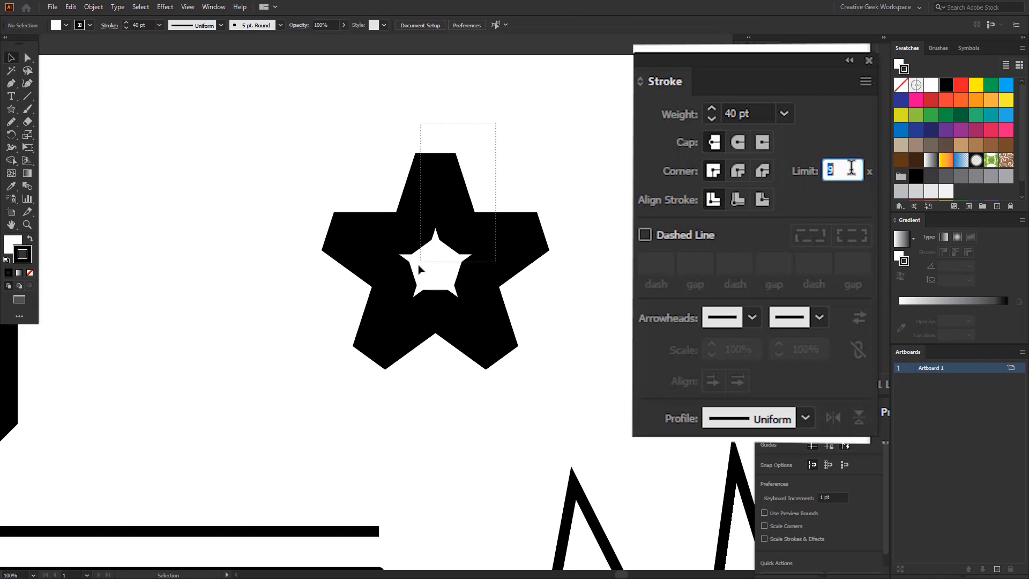
pyautogui.scroll(9, 843, 169)
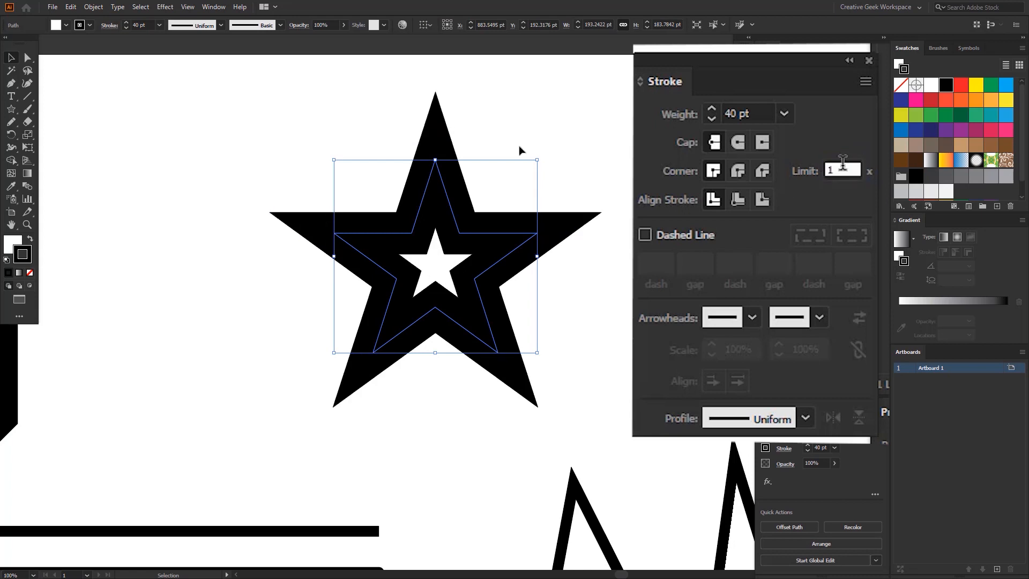
pyautogui.scroll(4, 843, 169)
pyautogui.click(555, 309)
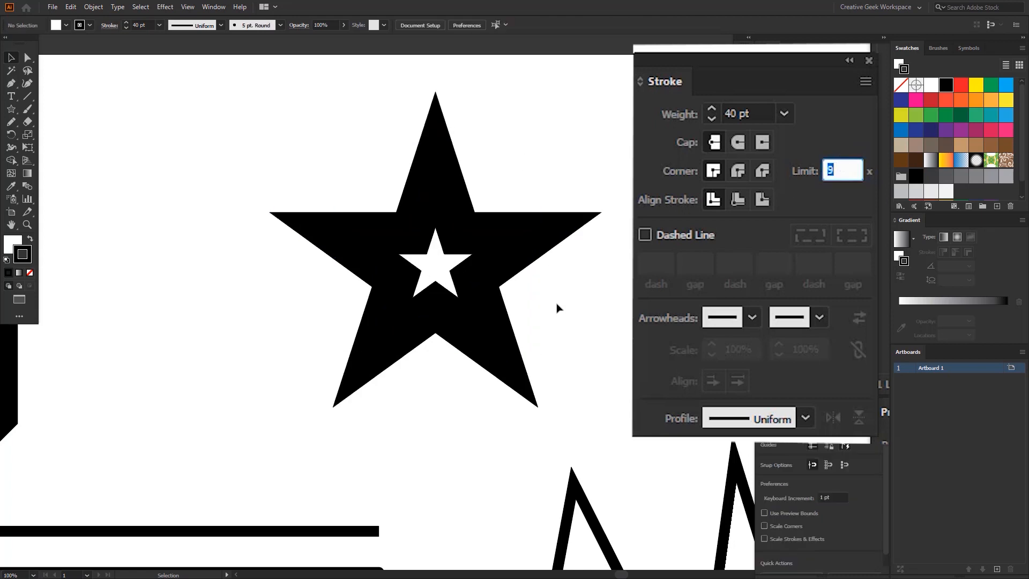
# Select the zigzag path, lower its miter limit to 1, and deselect it to view the cut-off corners.
pyautogui.moveTo(573, 375); pyautogui.dragTo(451, 305)
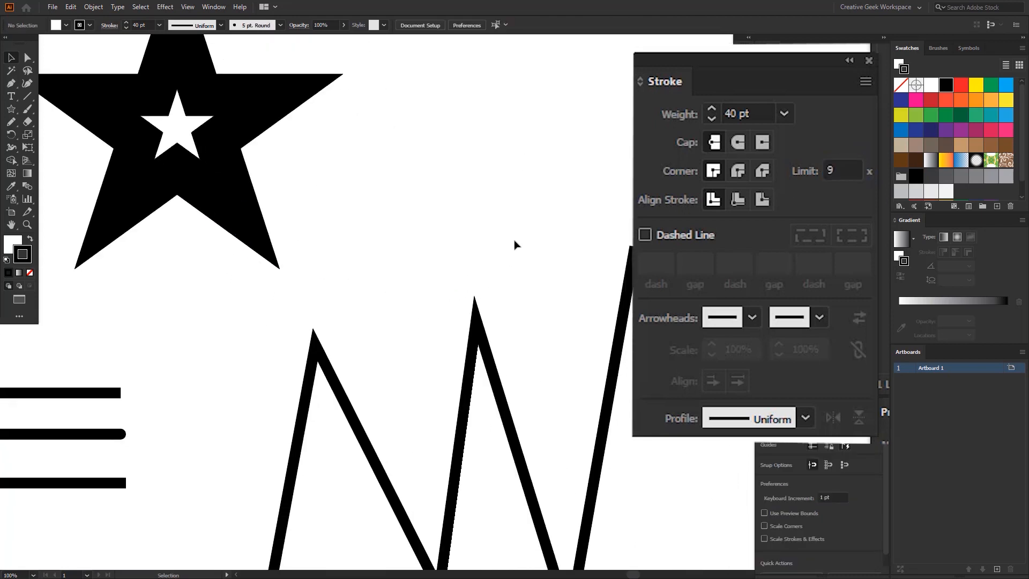
pyautogui.click(453, 397)
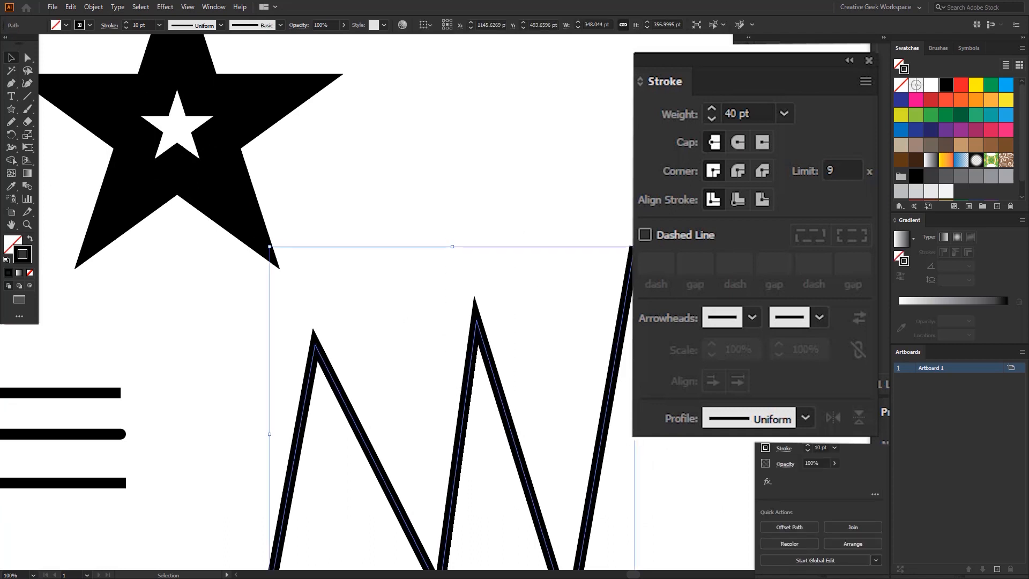
pyautogui.click(842, 168)
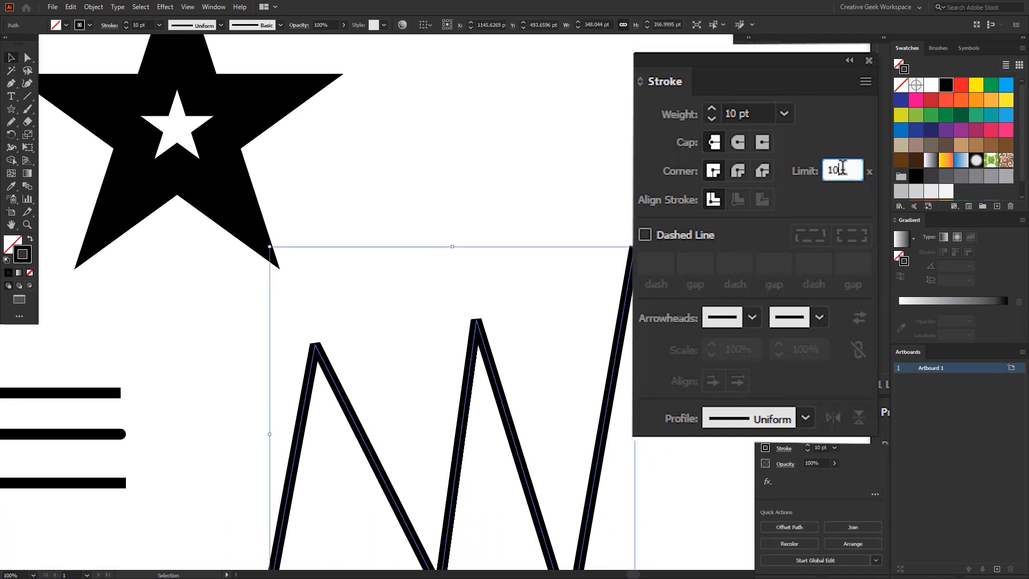
pyautogui.scroll(-4, 842, 168)
pyautogui.click(535, 325)
pyautogui.moveTo(556, 311); pyautogui.dragTo(448, 313)
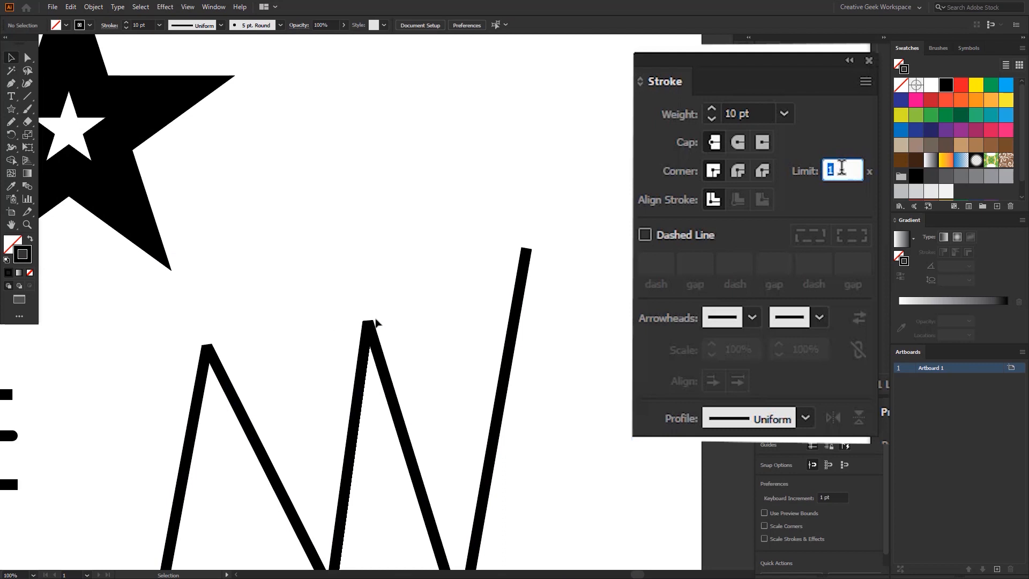
pyautogui.moveTo(243, 311); pyautogui.dragTo(352, 319)
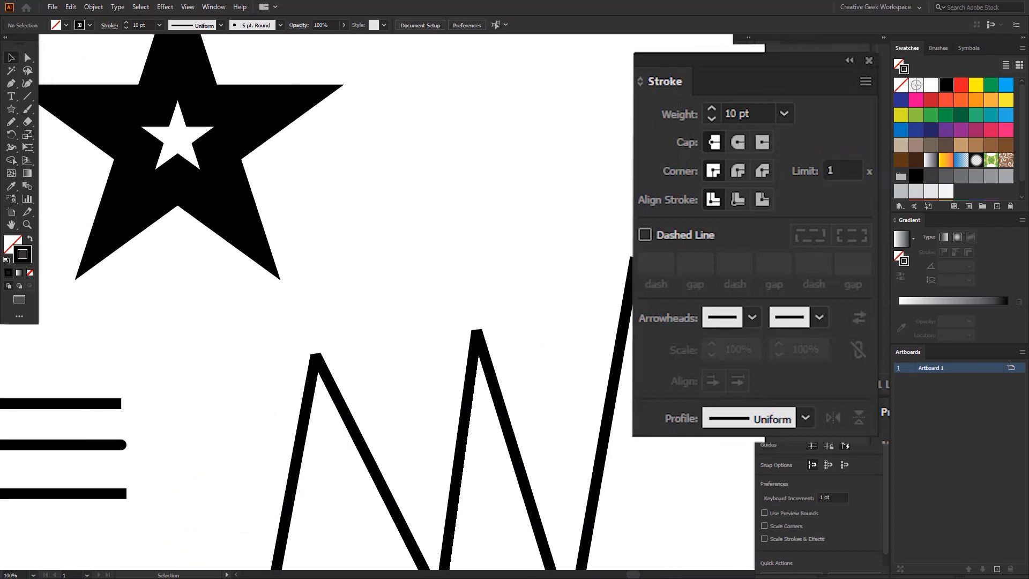
# Reselect the zigzag path, set its miter limit to 10, and deselect it.
pyautogui.moveTo(536, 266); pyautogui.dragTo(449, 423)
pyautogui.click(844, 168)
pyautogui.write('0')
pyautogui.press('Return')
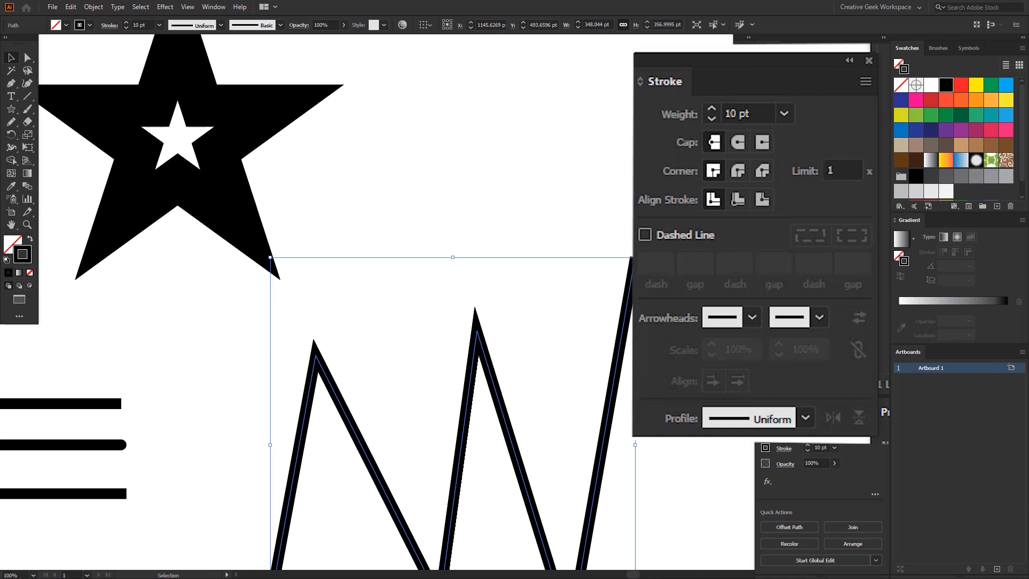
pyautogui.click(847, 167)
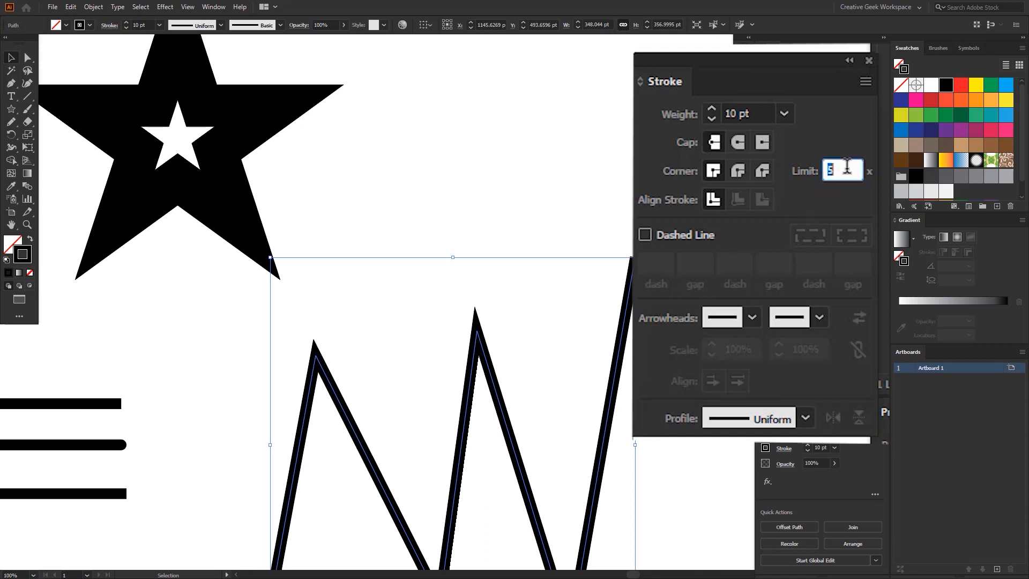
pyautogui.click(486, 243)
# Select the large square with bevelled corners and examine its stroke settings, including the stroke alignment.
pyautogui.press('space')
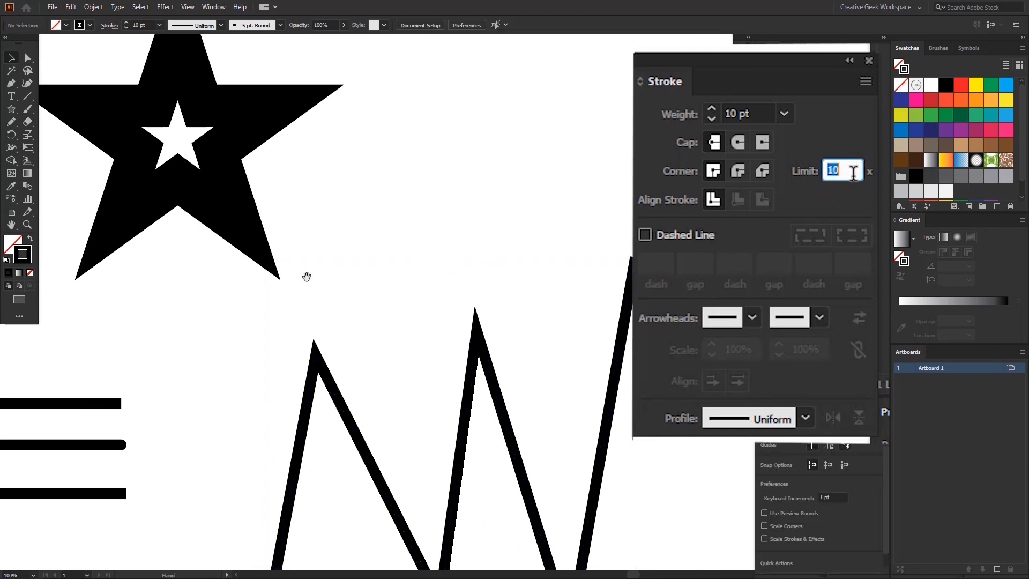
pyautogui.moveTo(75, 265); pyautogui.dragTo(396, 360)
pyautogui.scroll(-2, 324, 324)
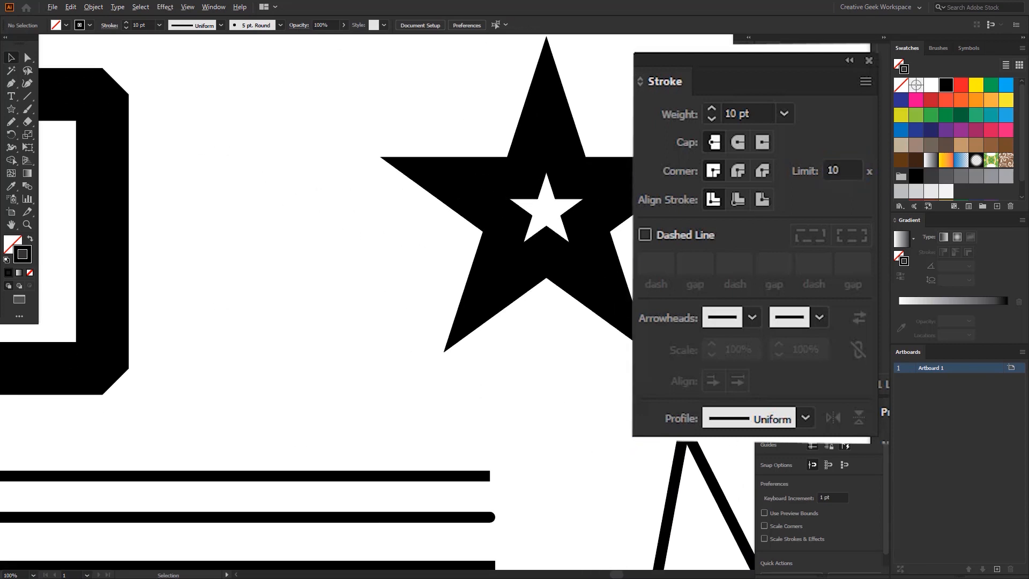
pyautogui.press('space')
pyautogui.moveTo(301, 322); pyautogui.dragTo(332, 325)
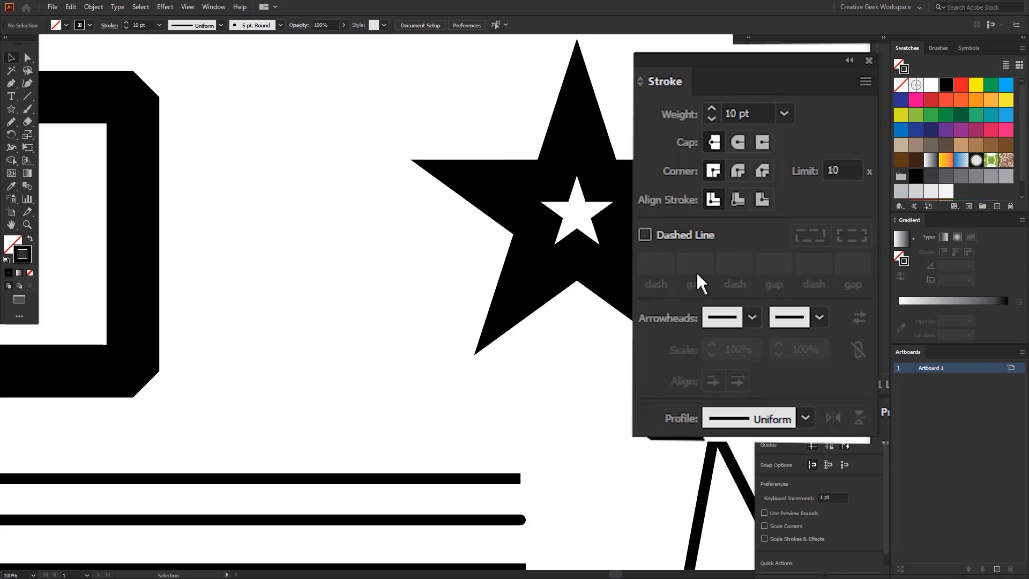
pyautogui.press('space')
pyautogui.moveTo(252, 372); pyautogui.dragTo(297, 395)
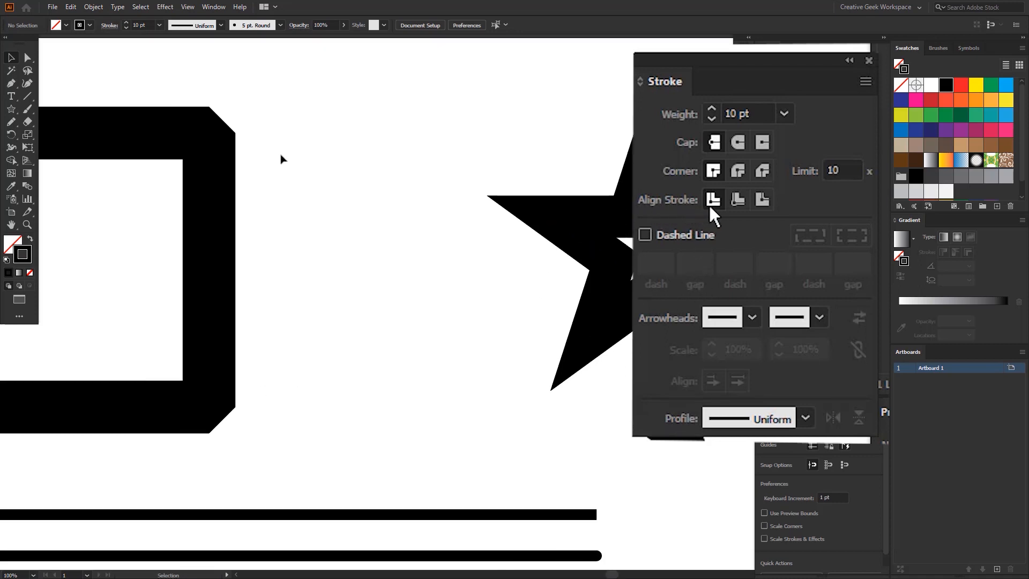
pyautogui.moveTo(275, 111); pyautogui.dragTo(173, 247)
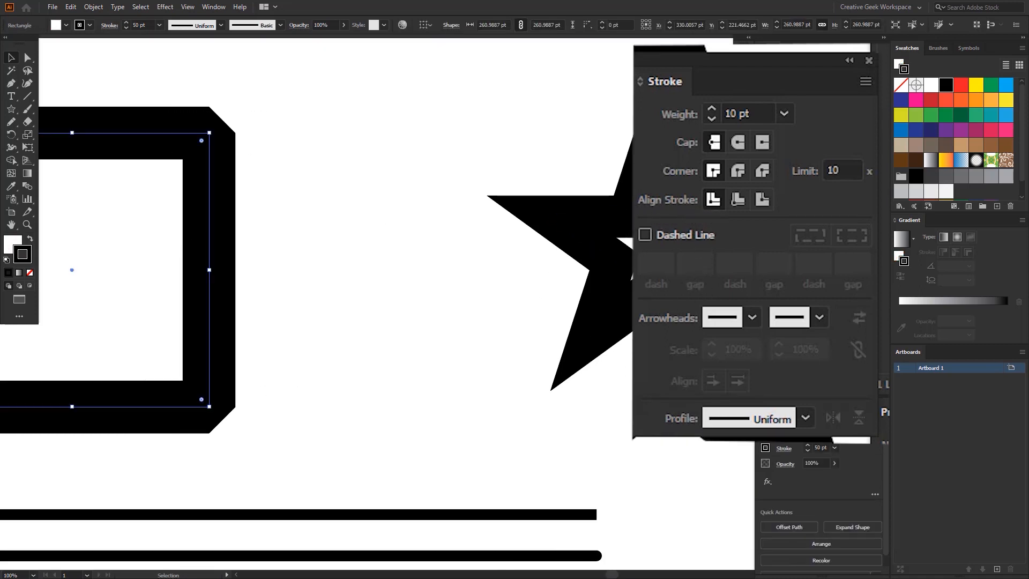
pyautogui.press('space')
pyautogui.moveTo(441, 395); pyautogui.dragTo(384, 195)
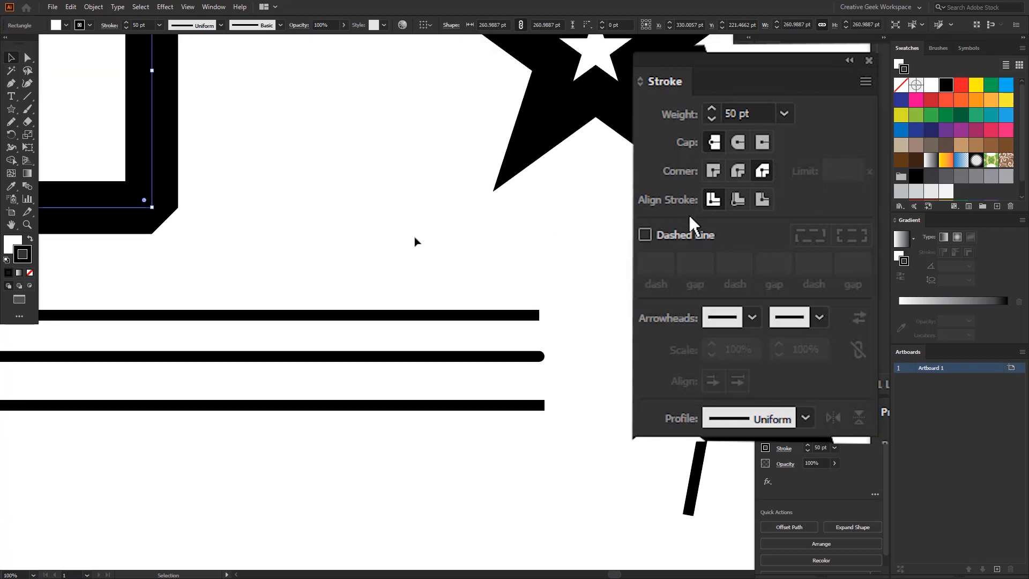
# Select the three horizontal lines together and move them down to about X 448, Y 567 pt.
pyautogui.moveTo(415, 241); pyautogui.dragTo(348, 448)
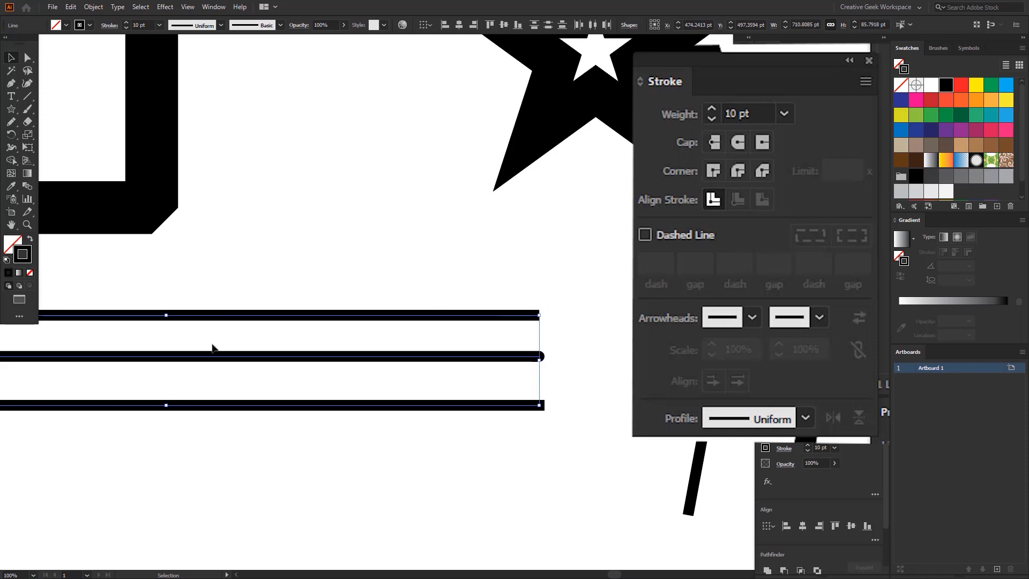
pyautogui.scroll(3, 526, 326)
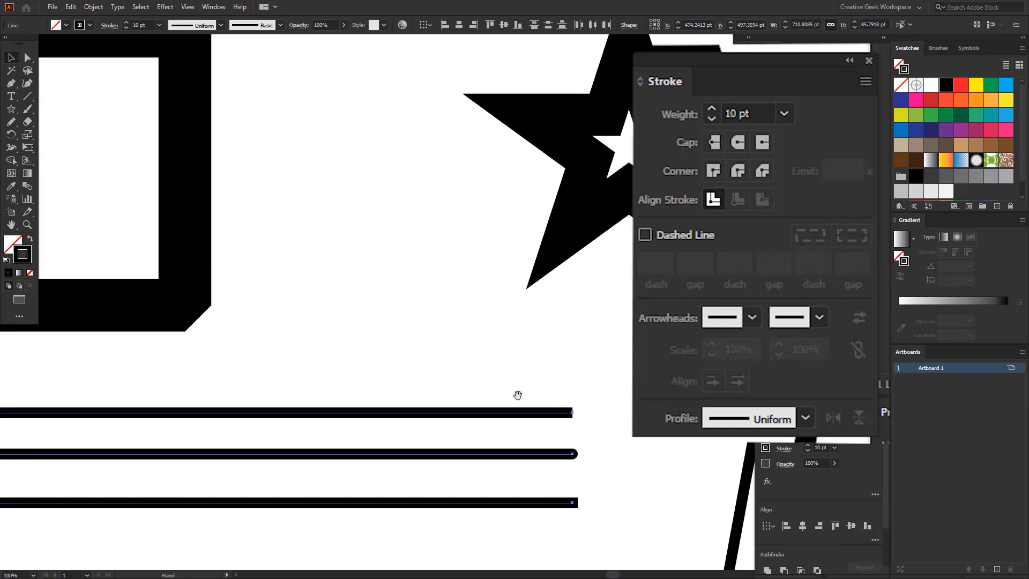
pyautogui.scroll(-3, 570, 413)
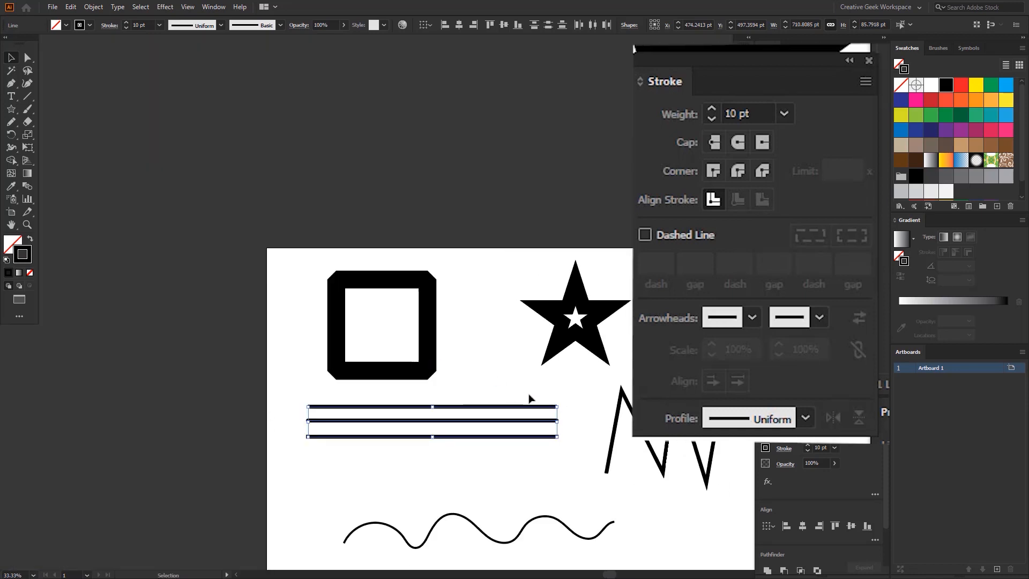
pyautogui.scroll(2, 525, 394)
pyautogui.scroll(-3, 407, 332)
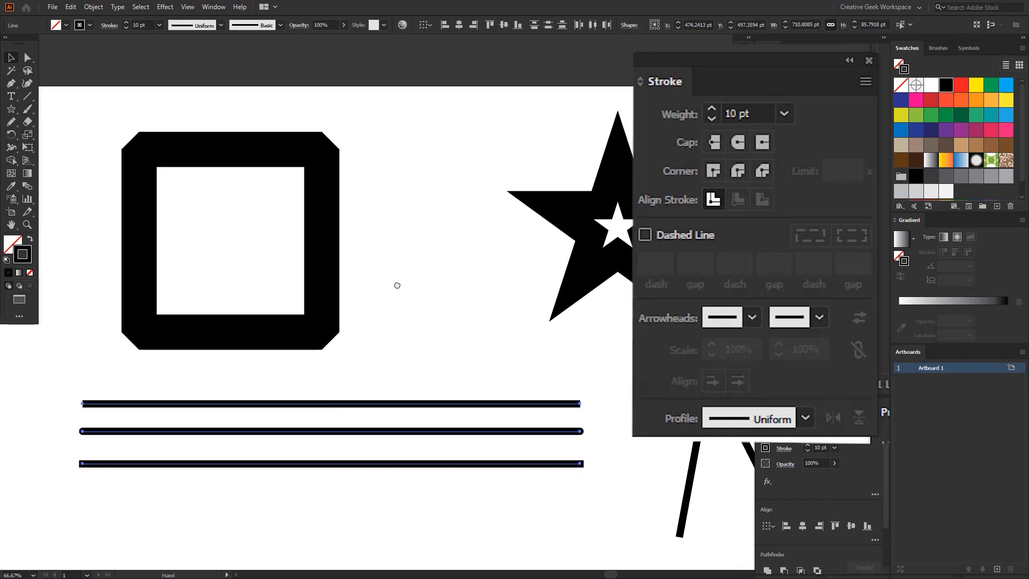
pyautogui.moveTo(340, 398); pyautogui.dragTo(321, 445)
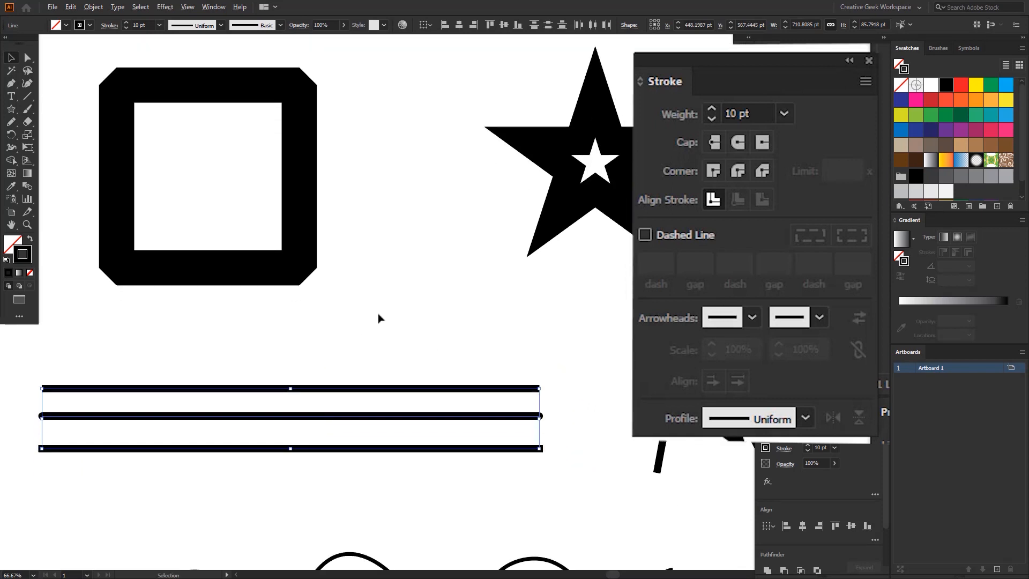
# Move the star horizontally to about X 1275, Y 192 pt, above the zigzag.
pyautogui.scroll(-2, 379, 317)
pyautogui.hscroll(2, 391, 335)
pyautogui.scroll(1, 391, 336)
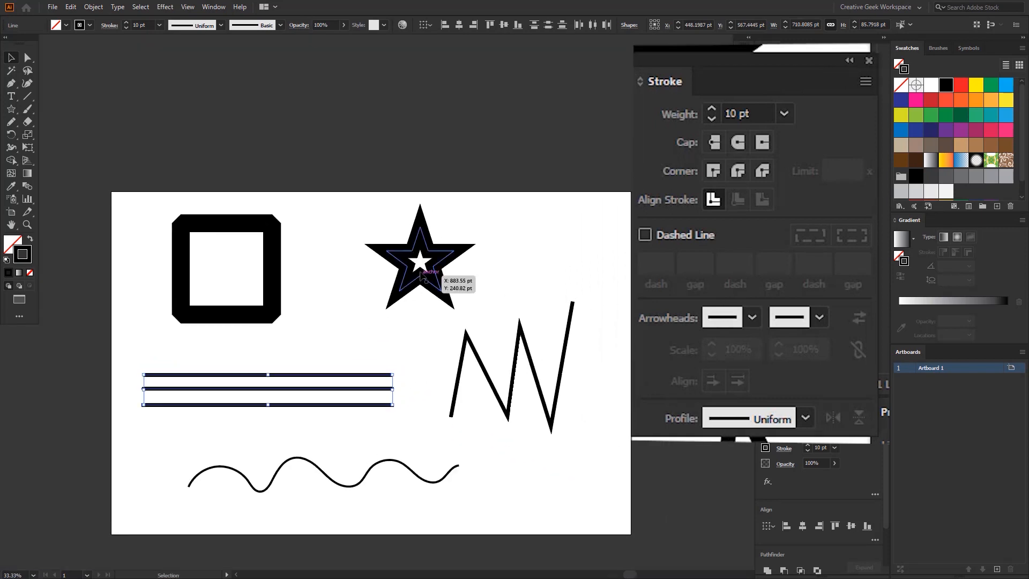
pyautogui.moveTo(423, 275); pyautogui.dragTo(535, 285)
# Switch the square's corners to miter join and move it to about X 212, Y 236 pt.
pyautogui.click(272, 243)
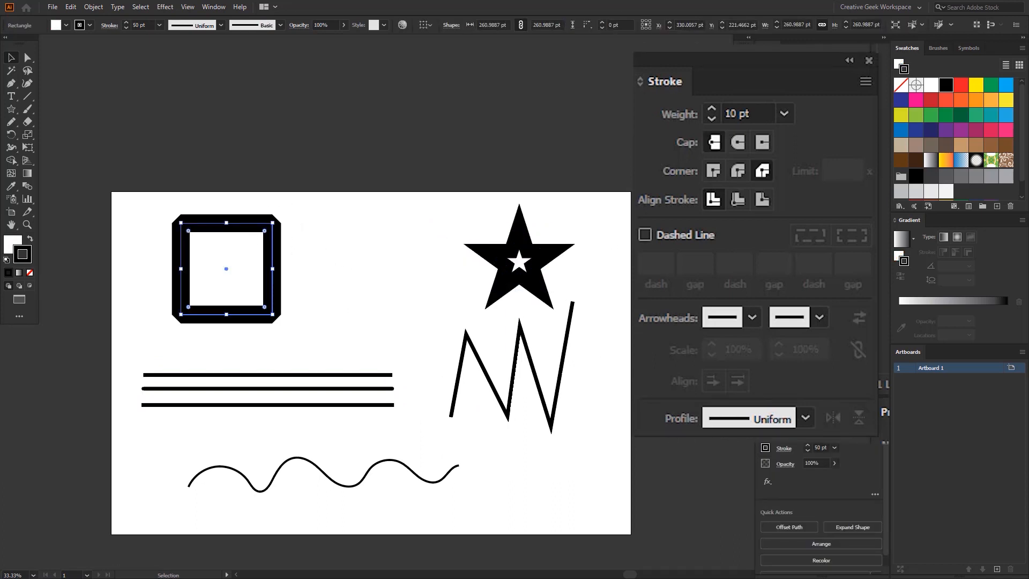
pyautogui.click(714, 171)
pyautogui.moveTo(230, 229); pyautogui.dragTo(189, 234)
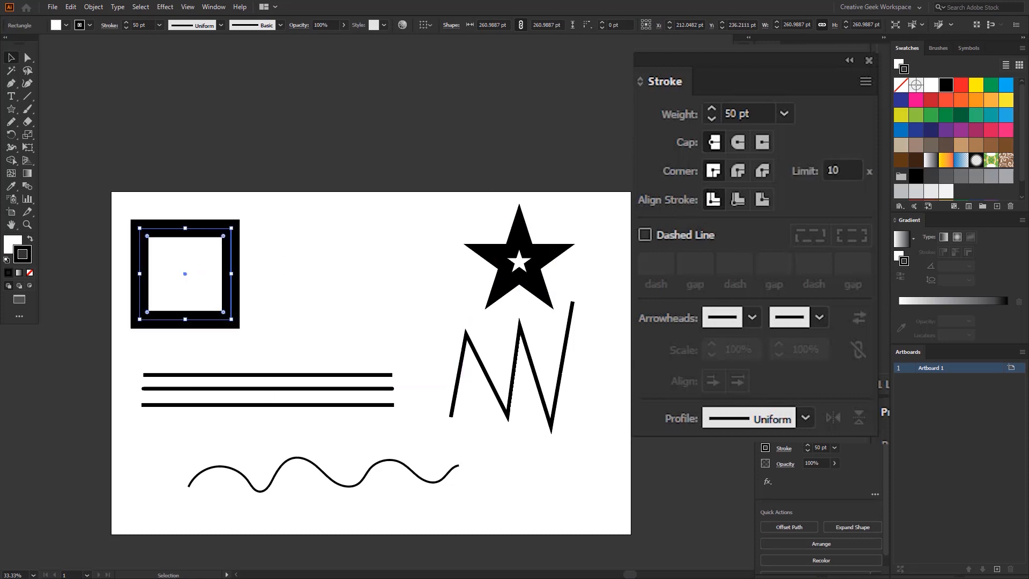
# Set the square's stroke weight to 20 pt and duplicate it twice to form an evenly spaced row of three.
pyautogui.click(784, 113)
pyautogui.click(813, 417)
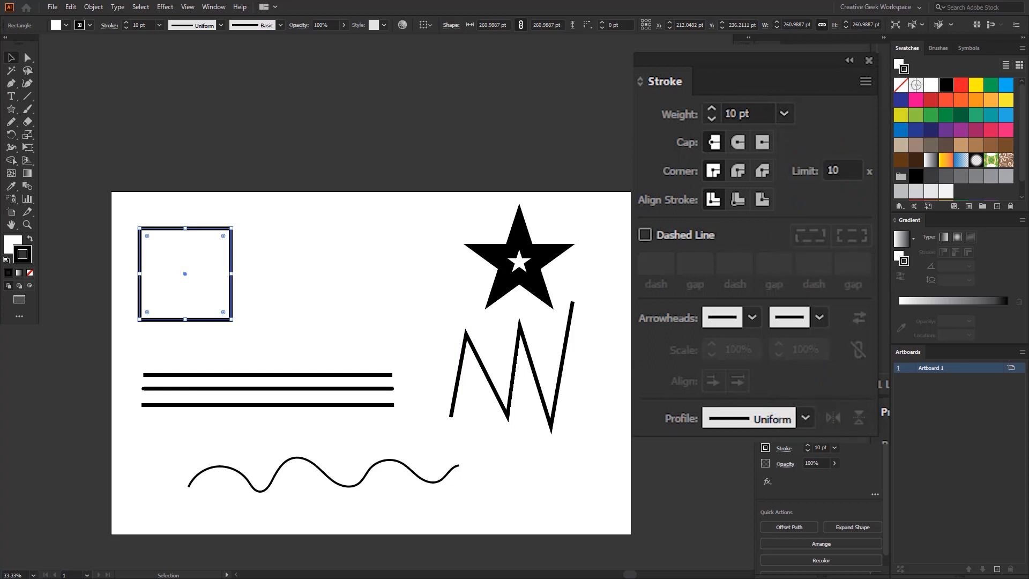
pyautogui.moveTo(192, 254); pyautogui.dragTo(301, 259)
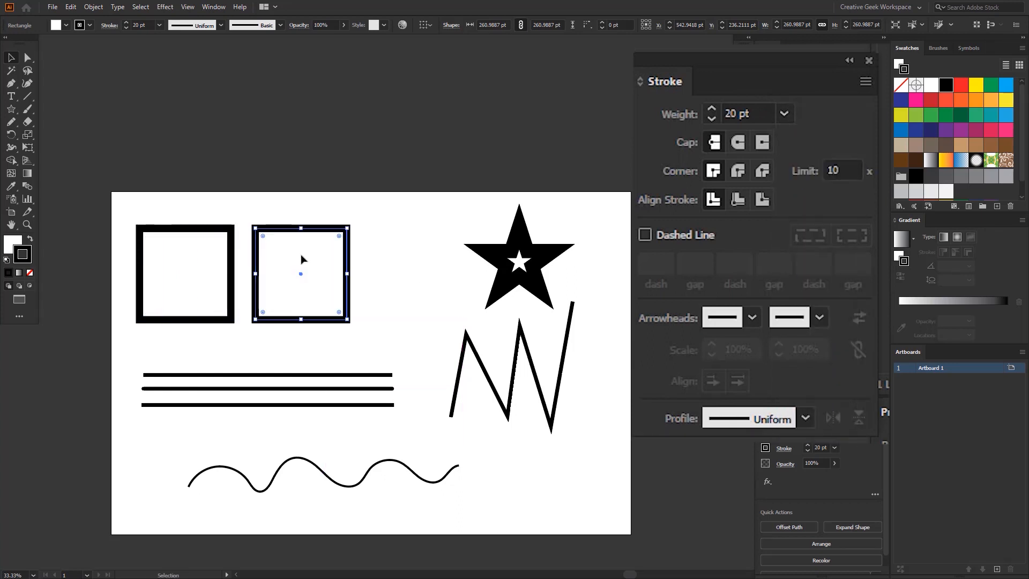
pyautogui.hotkey('ctrl', 'd')
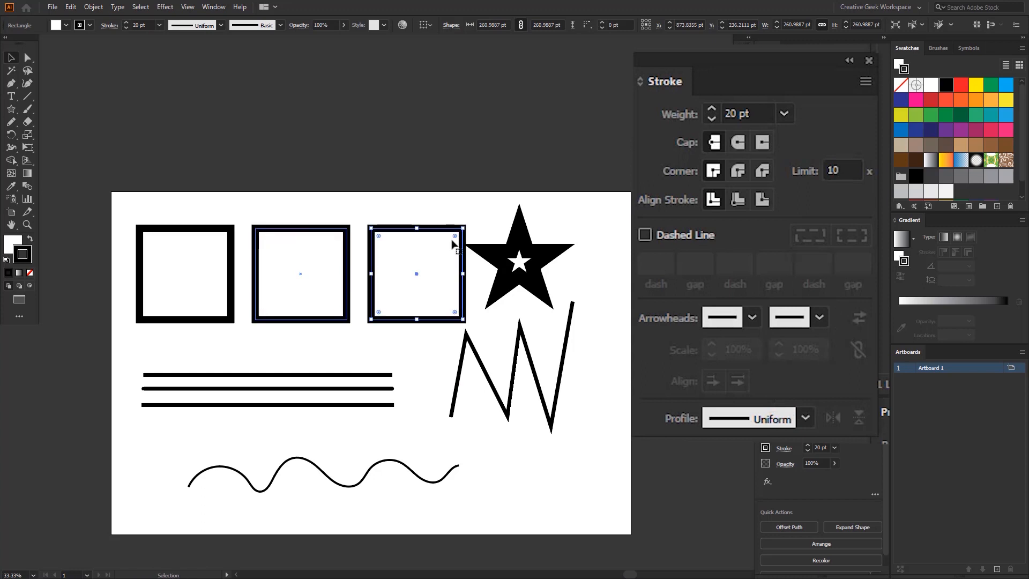
# Select the first square and examine up close how its stroke is centred on the path.
pyautogui.click(536, 252)
pyautogui.scroll(2, 381, 214)
pyautogui.moveTo(342, 214); pyautogui.dragTo(432, 184)
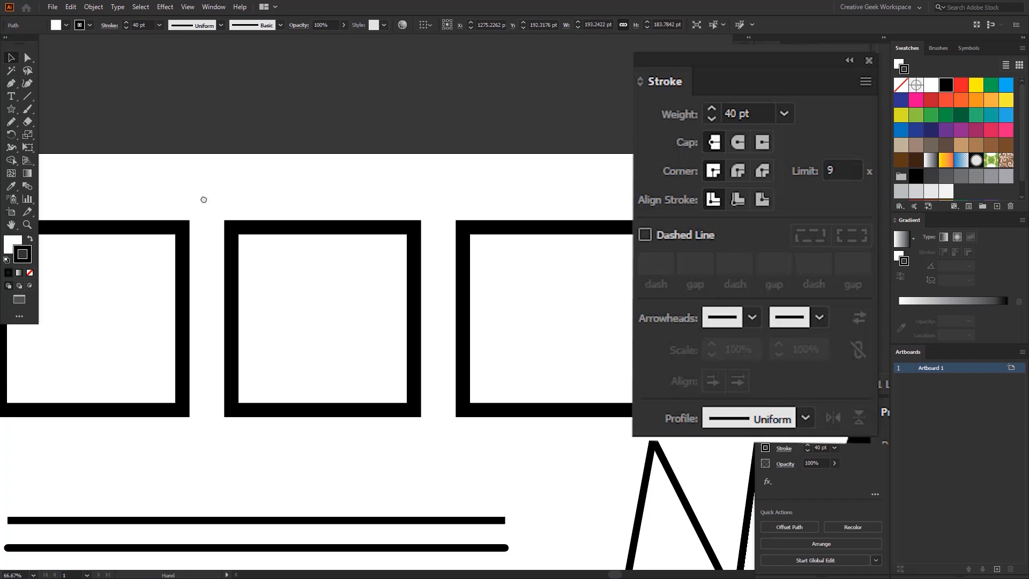
pyautogui.moveTo(203, 200); pyautogui.dragTo(228, 202)
pyautogui.click(206, 257)
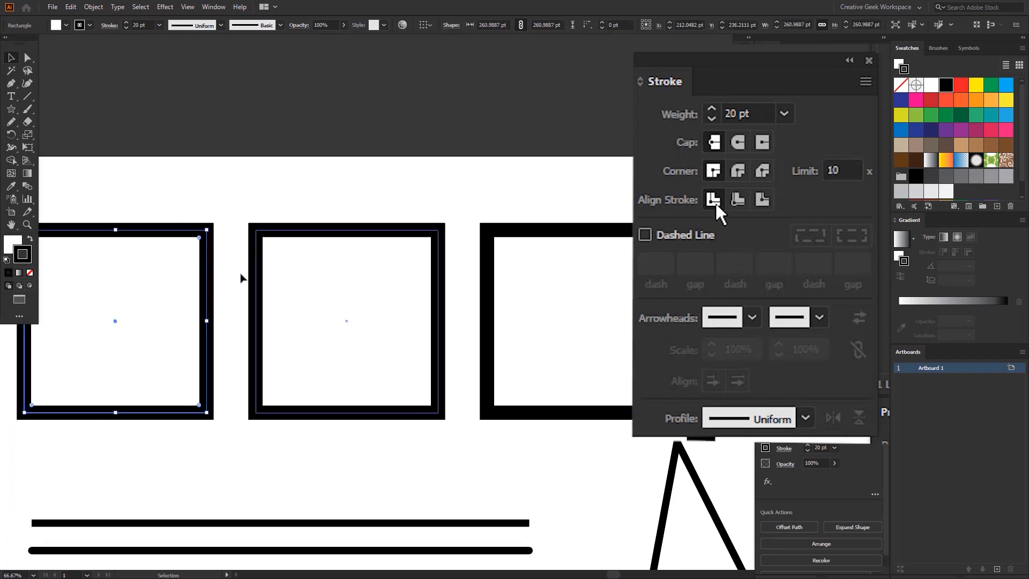
pyautogui.scroll(3, 183, 245)
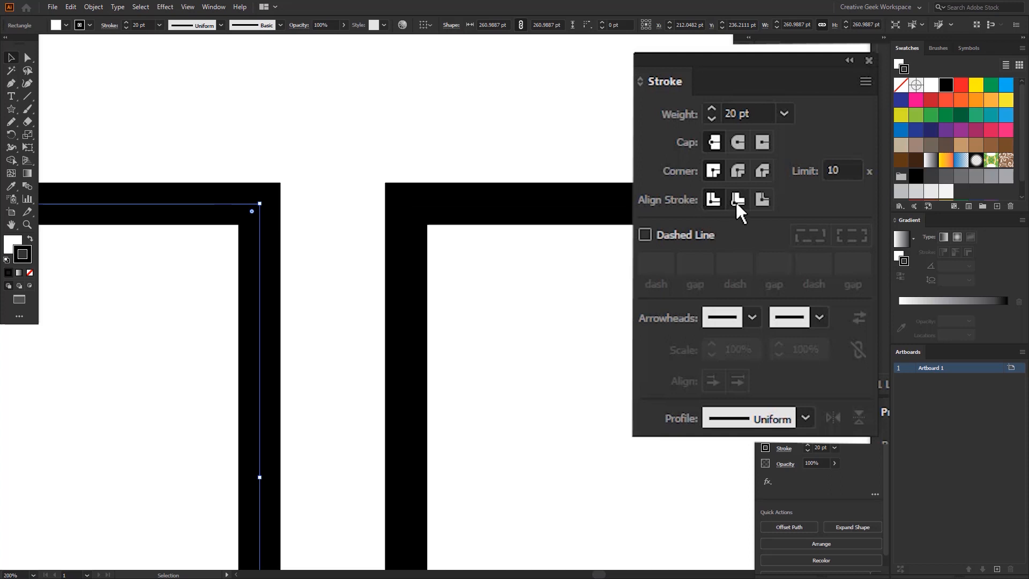
# Select the middle square, align its stroke to the inside of the path, and compare it with the first square.
pyautogui.moveTo(501, 163); pyautogui.dragTo(466, 164)
pyautogui.click(387, 233)
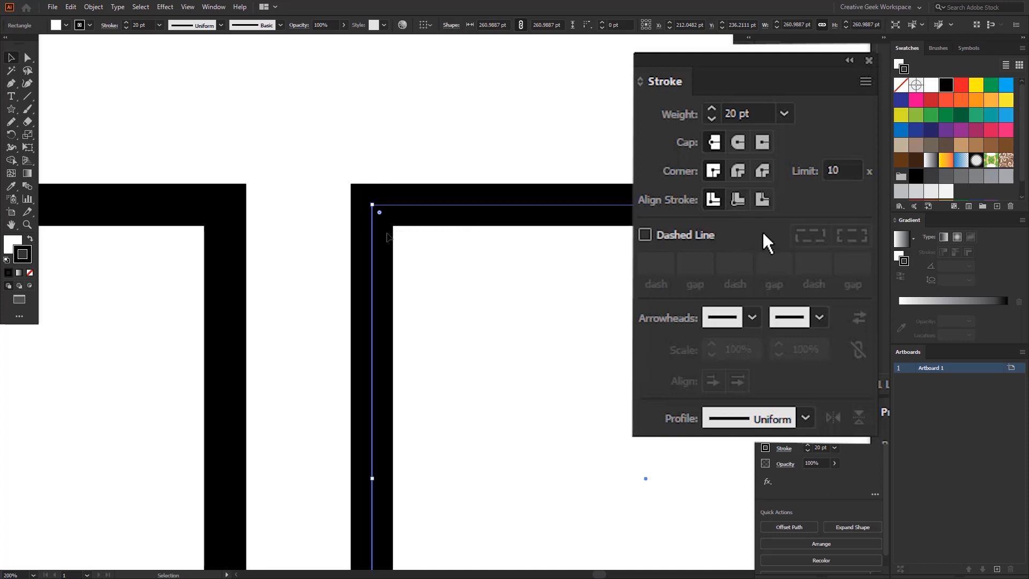
pyautogui.click(738, 200)
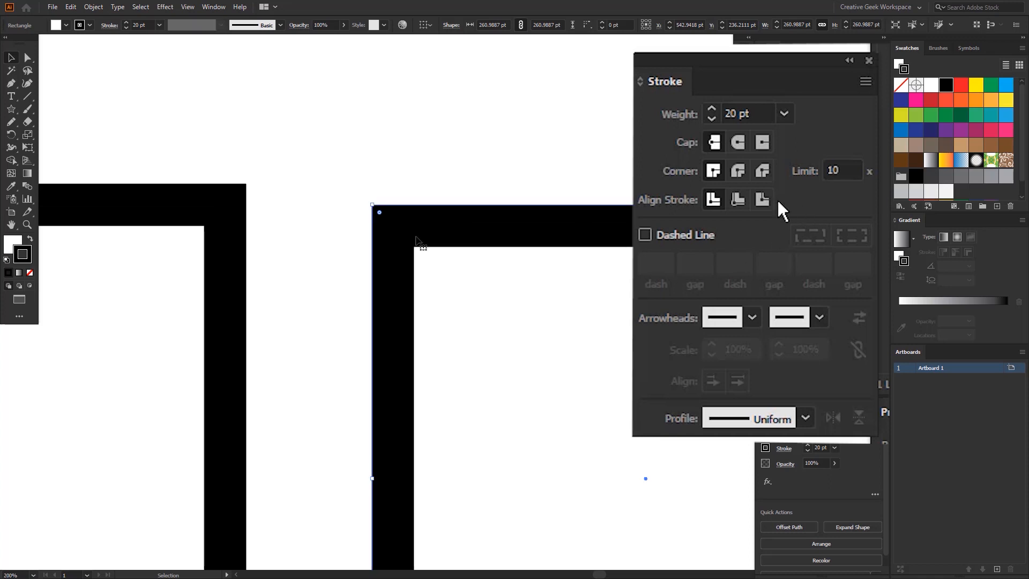
pyautogui.hotkey('ctrl', '-')
pyautogui.hotkey('ctrl', '-')
pyautogui.hotkey('ctrl', '-')
pyautogui.click(738, 201)
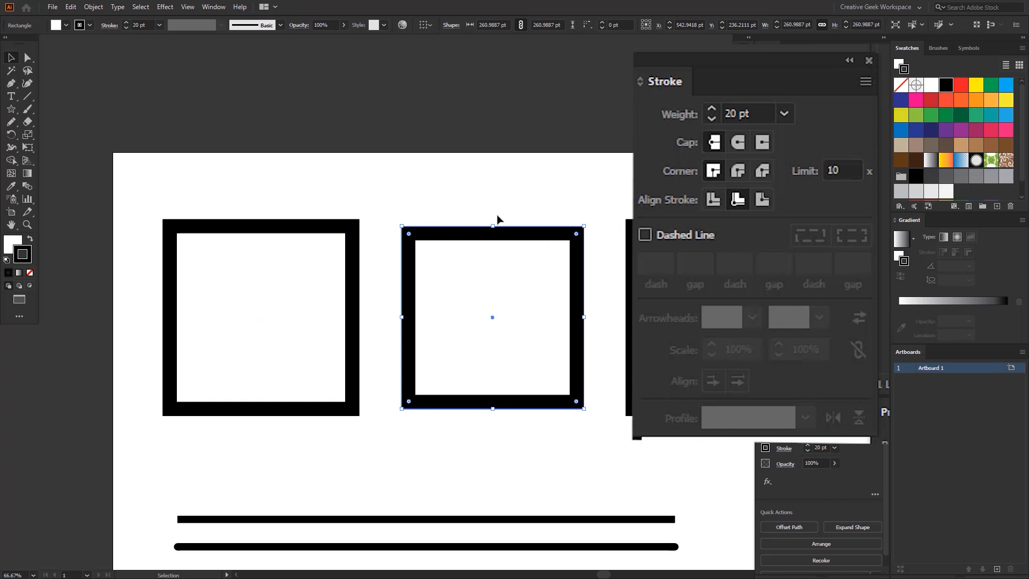
# Select the third square and align its stroke to the outside of the path.
pyautogui.moveTo(507, 201); pyautogui.dragTo(415, 213)
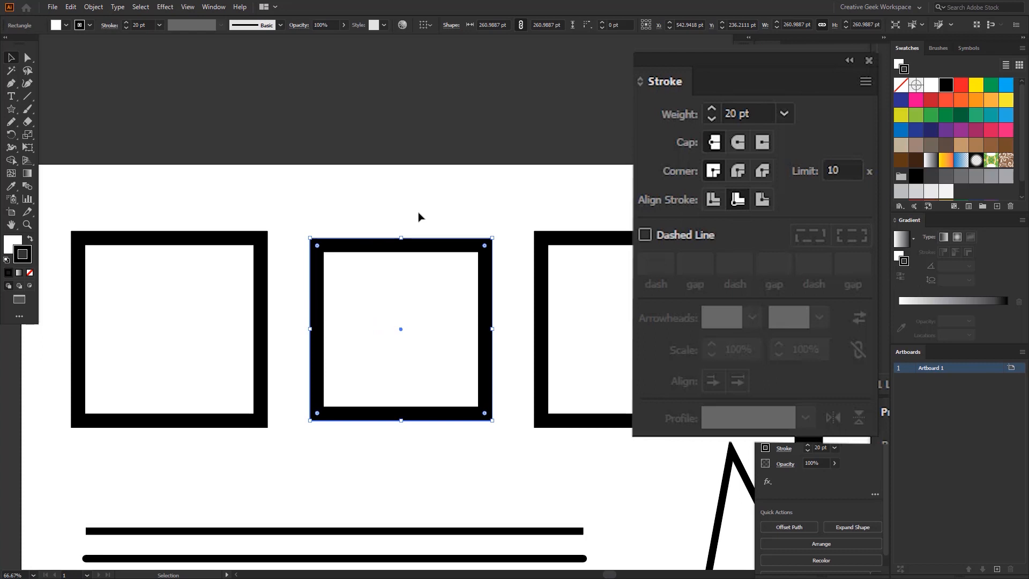
pyautogui.click(573, 273)
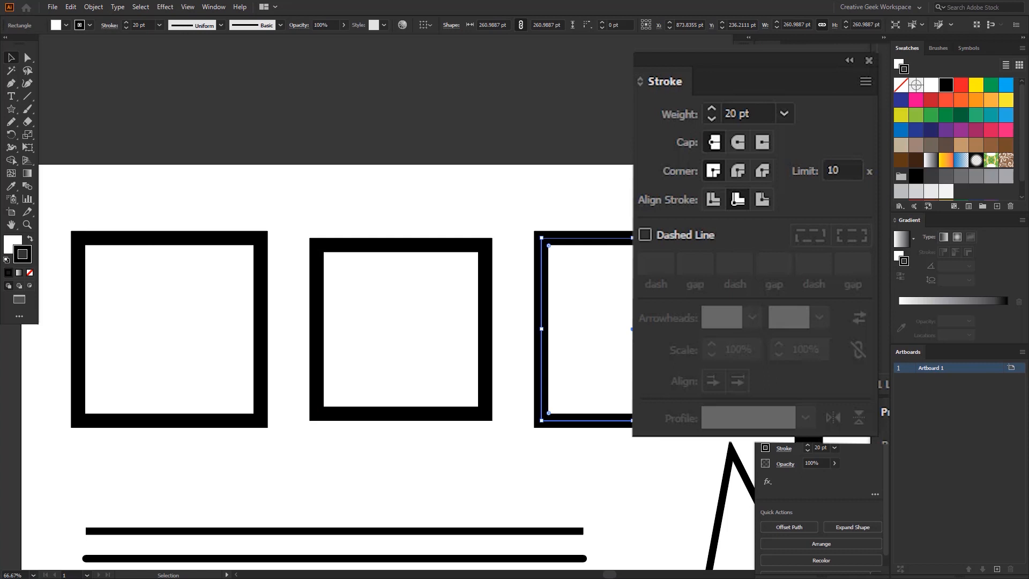
pyautogui.click(763, 200)
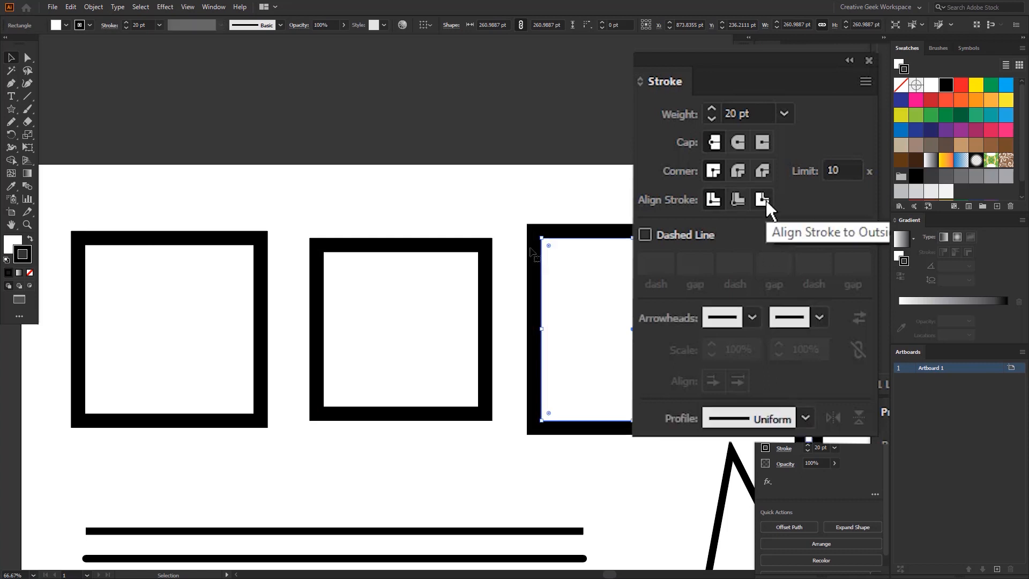
pyautogui.click(764, 199)
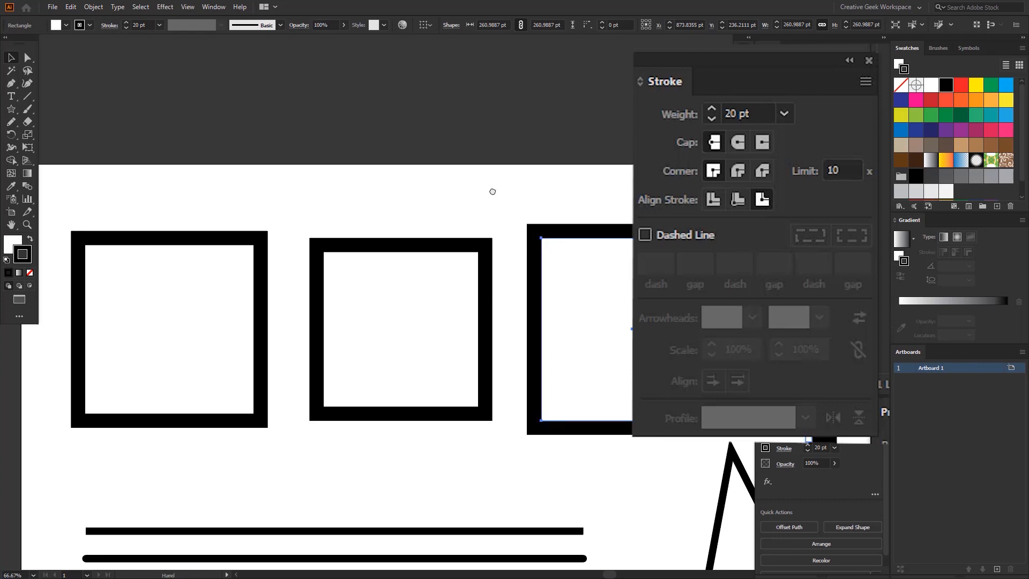
# Select all three squares together and compare how each stroke sits relative to its path.
pyautogui.hscroll(2, 456, 190)
pyautogui.scroll(-1, 444, 206)
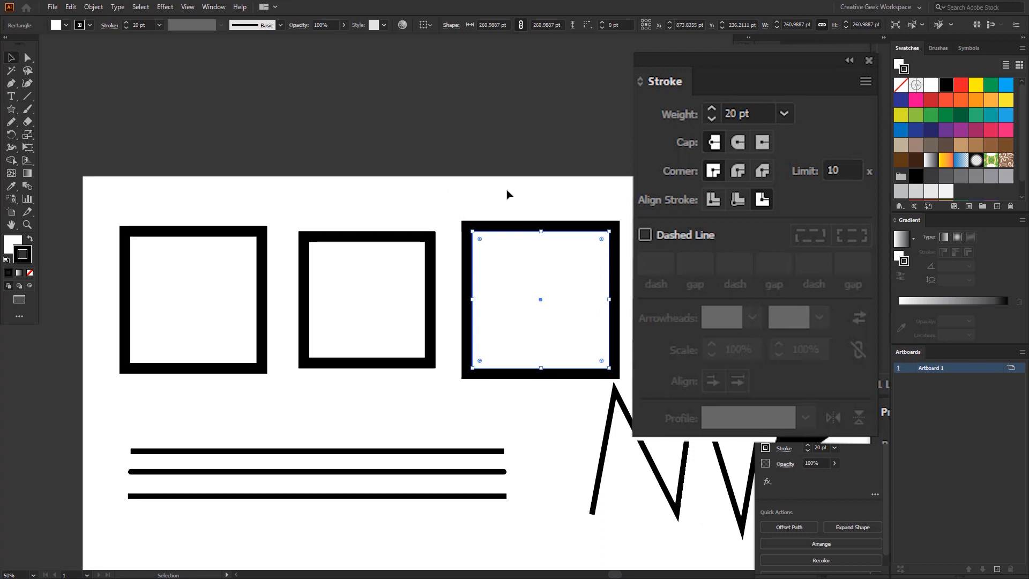
pyautogui.moveTo(509, 194); pyautogui.dragTo(246, 284)
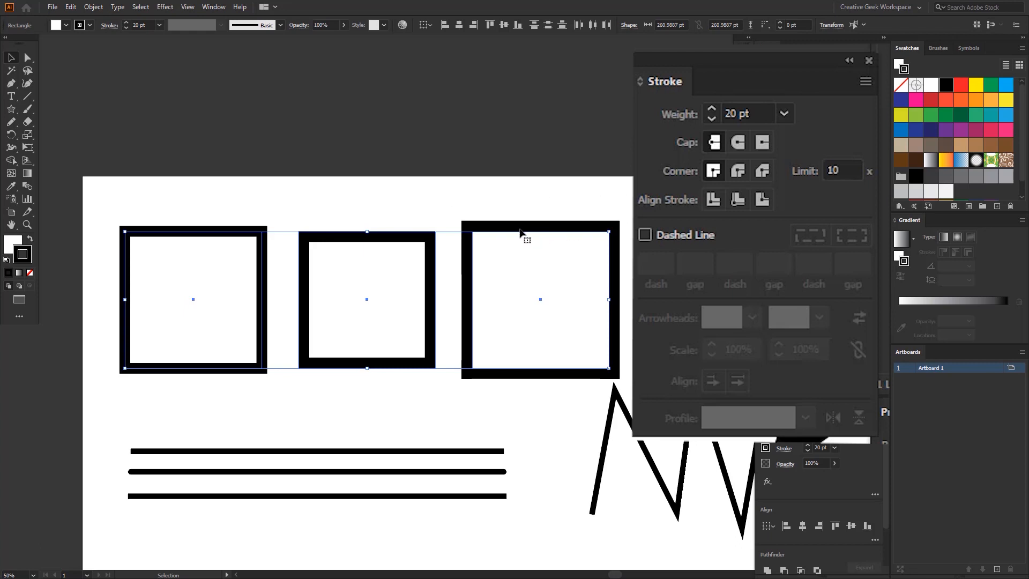
pyautogui.moveTo(409, 200); pyautogui.dragTo(384, 202)
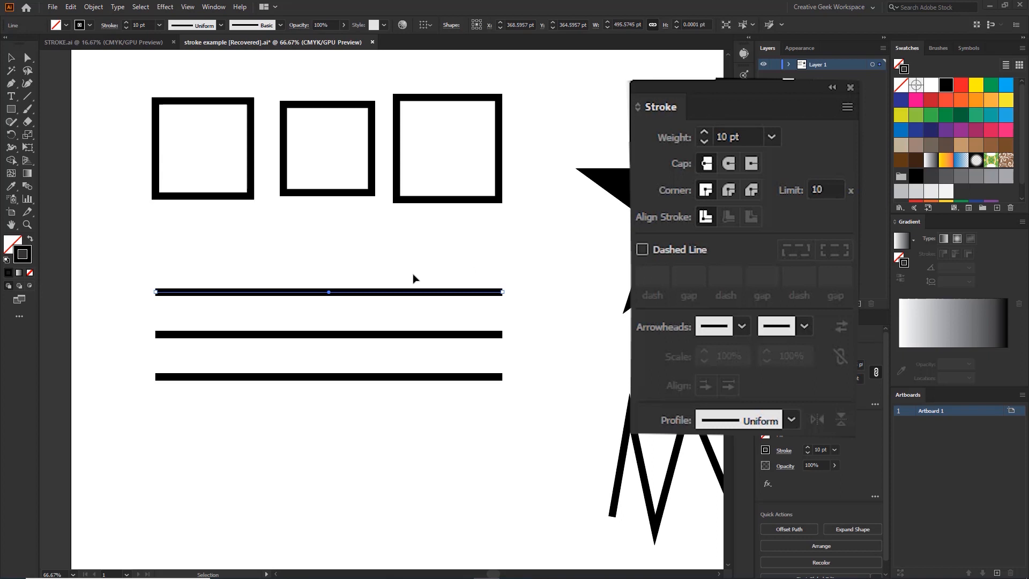
# Turn on a dashed stroke for the top horizontal line with a 5 pt dash.
pyautogui.scroll(2, 413, 274)
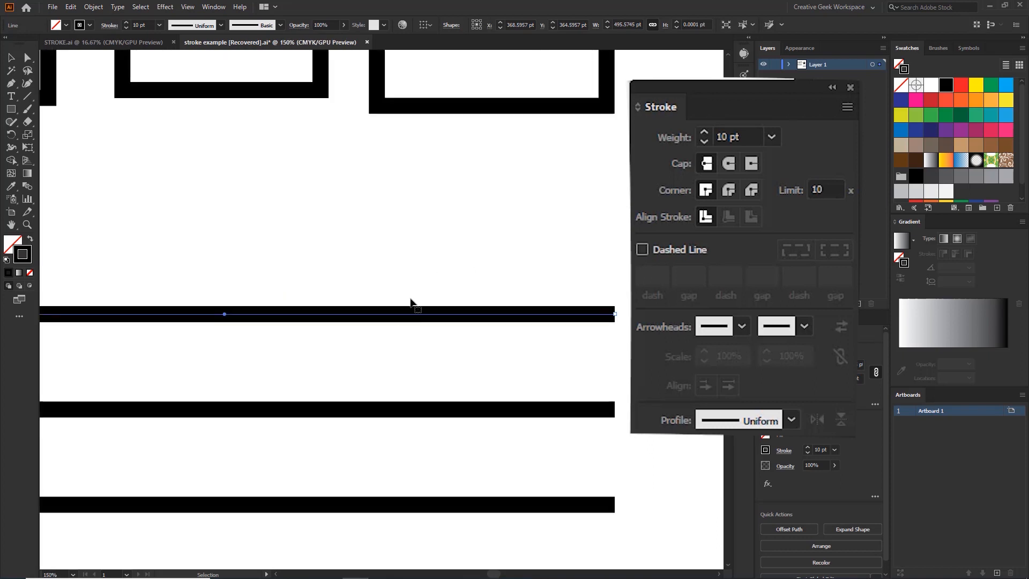
pyautogui.moveTo(427, 261); pyautogui.dragTo(357, 355)
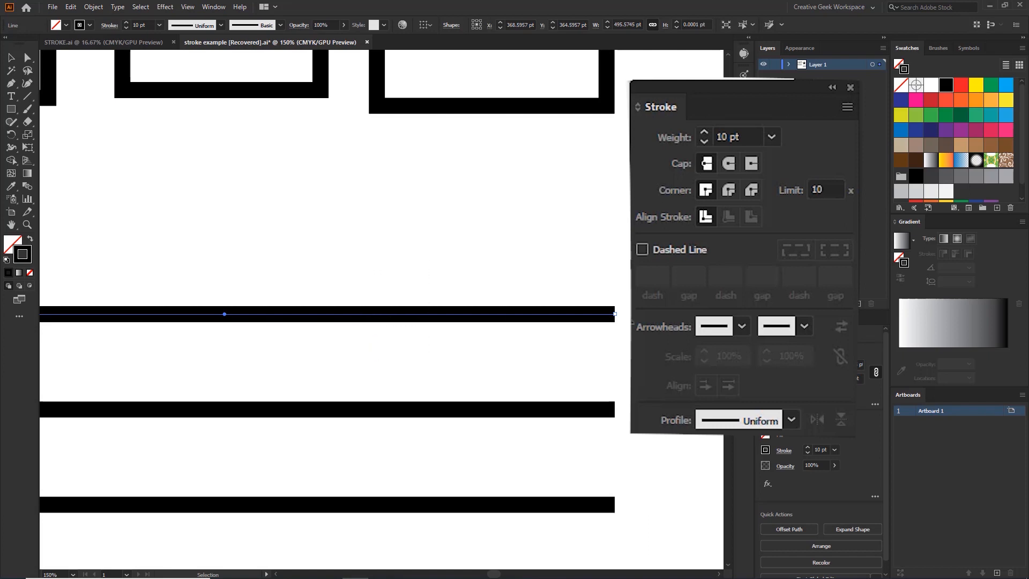
pyautogui.click(642, 249)
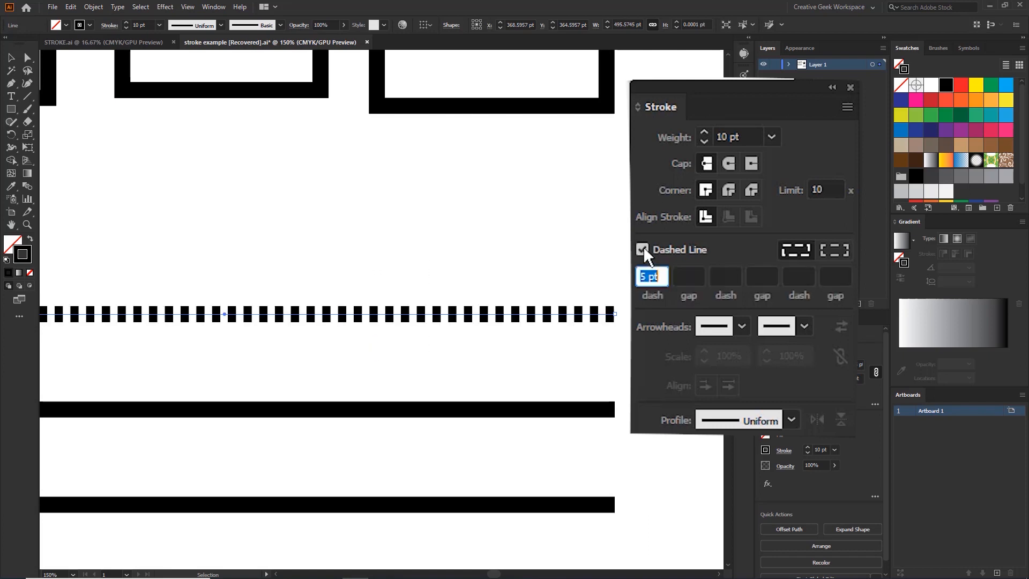
pyautogui.press('space')
pyautogui.moveTo(234, 277); pyautogui.dragTo(239, 277)
pyautogui.write('5')
pyautogui.press('Return')
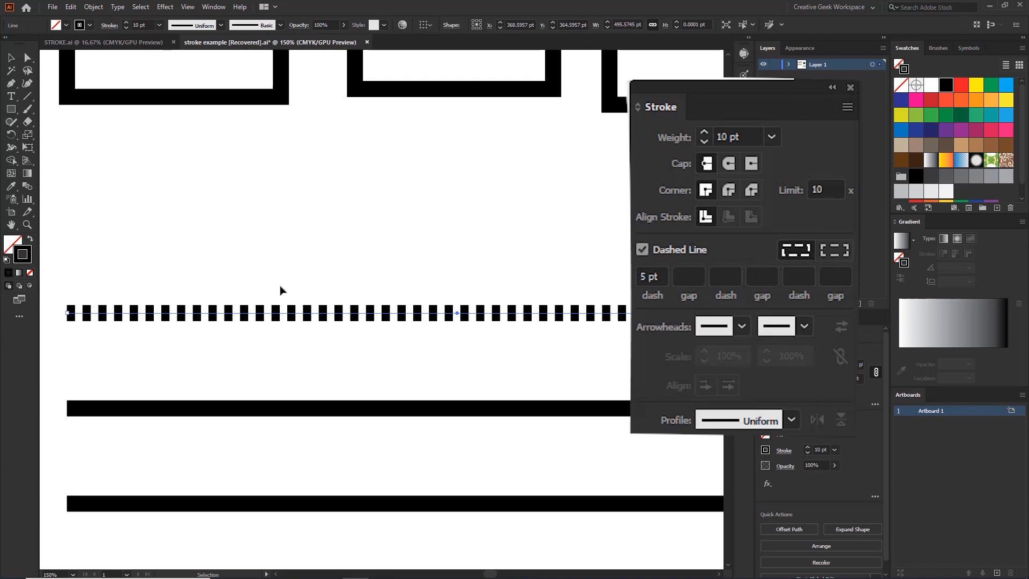
# Inspect the dashes at the start of the top line and set their gap to 10 pt.
pyautogui.moveTo(125, 276); pyautogui.dragTo(189, 280)
pyautogui.scroll(2, 162, 310)
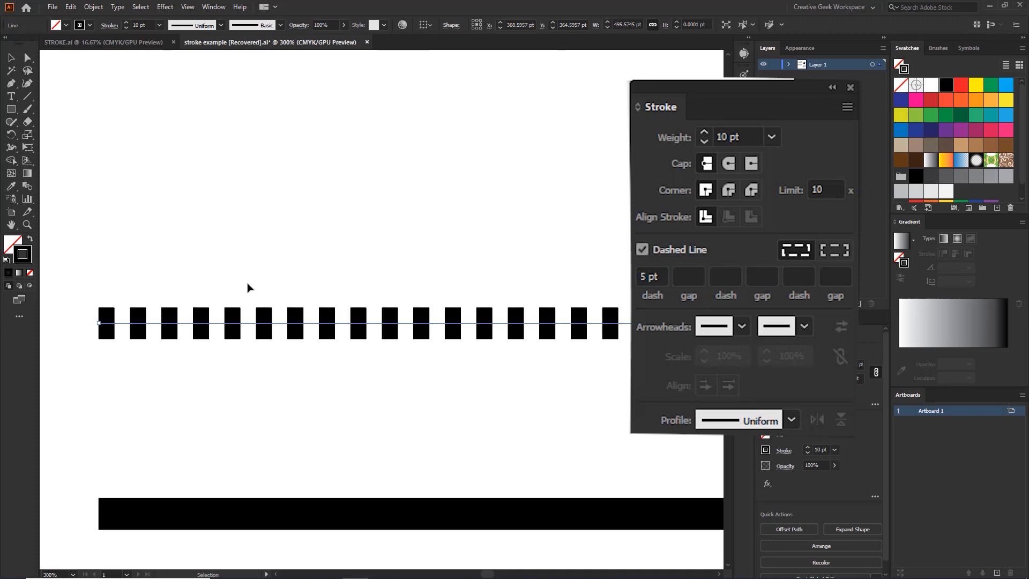
pyautogui.moveTo(299, 251); pyautogui.dragTo(215, 378)
pyautogui.click(686, 276)
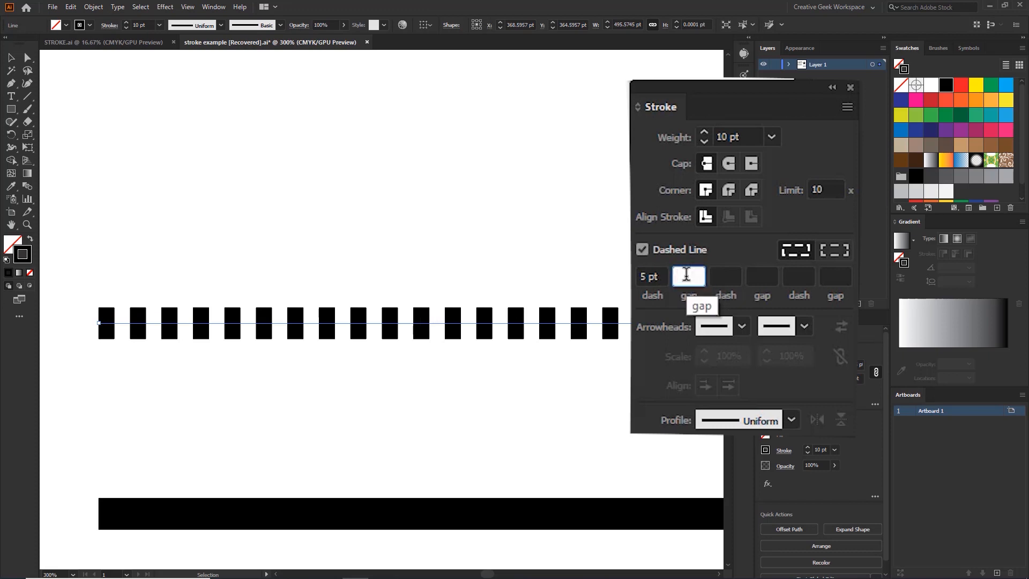
pyautogui.write('10')
pyautogui.press('Return')
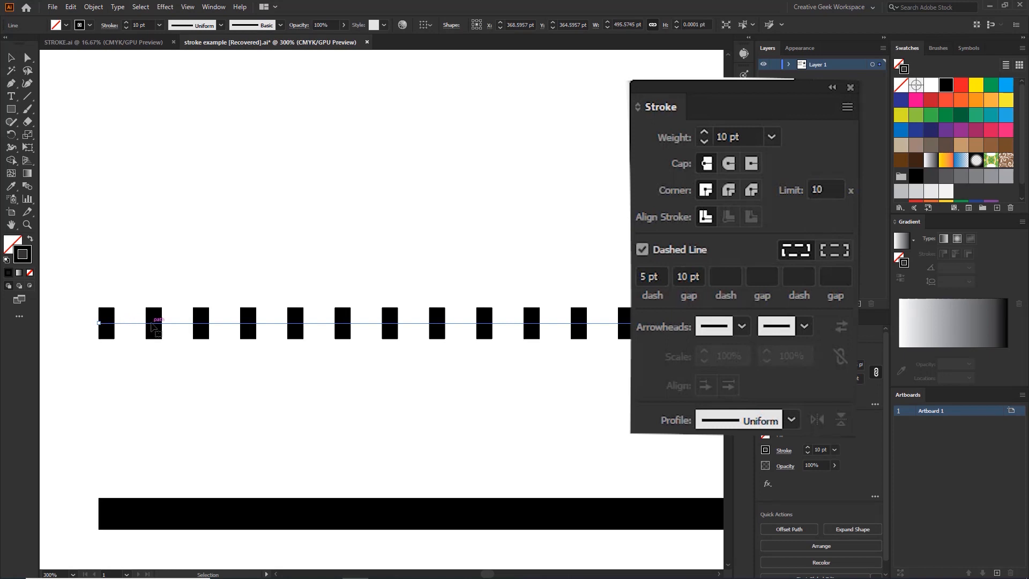
# Check the spacing along the top line, and change its pattern to a 20 pt dash with a 2 pt gap.
pyautogui.scroll(-3, 173, 326)
pyautogui.moveTo(333, 287); pyautogui.dragTo(299, 316)
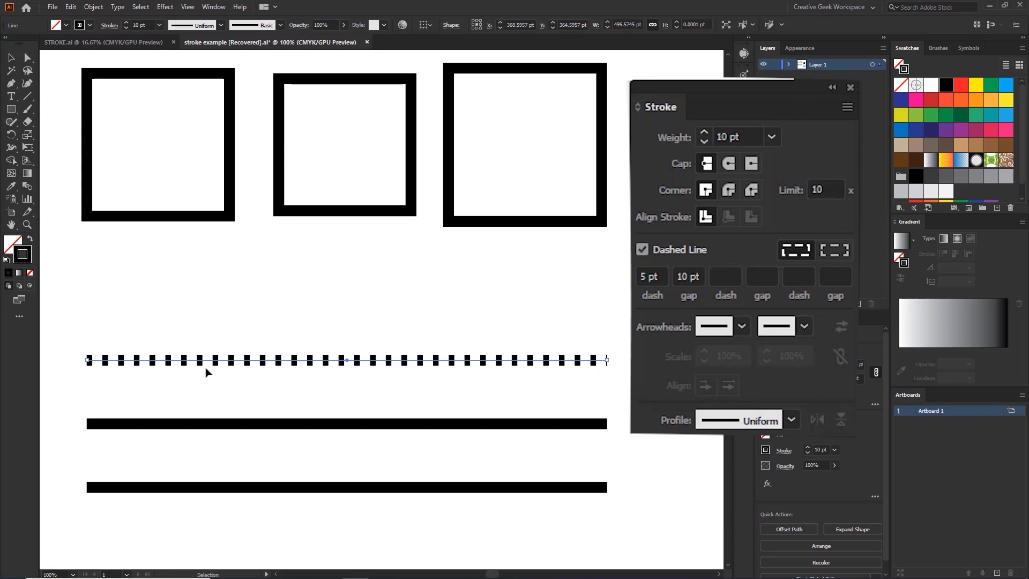
pyautogui.scroll(2, 204, 324)
pyautogui.press('Tab')
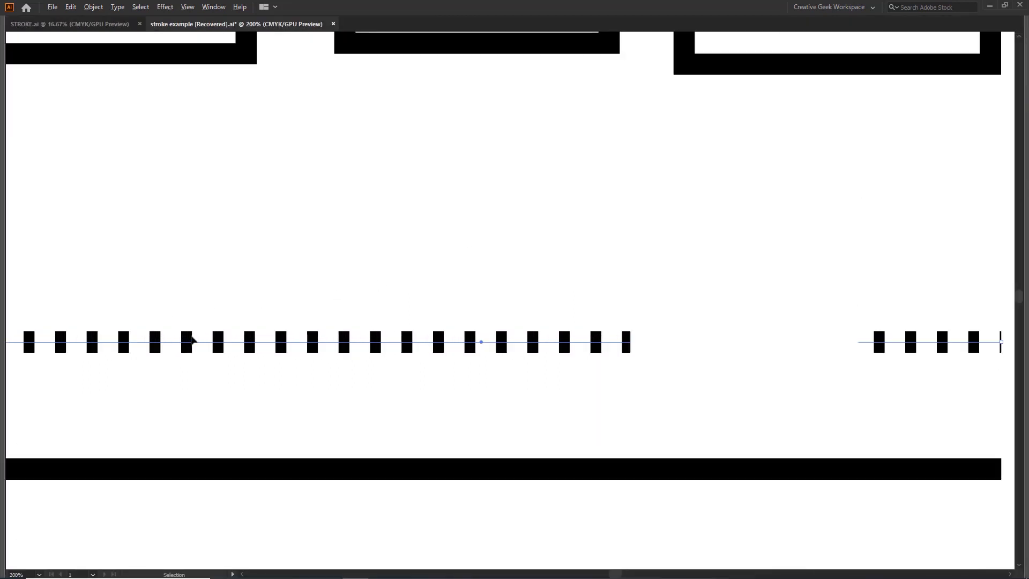
pyautogui.scroll(-2, 192, 339)
pyautogui.press('Tab')
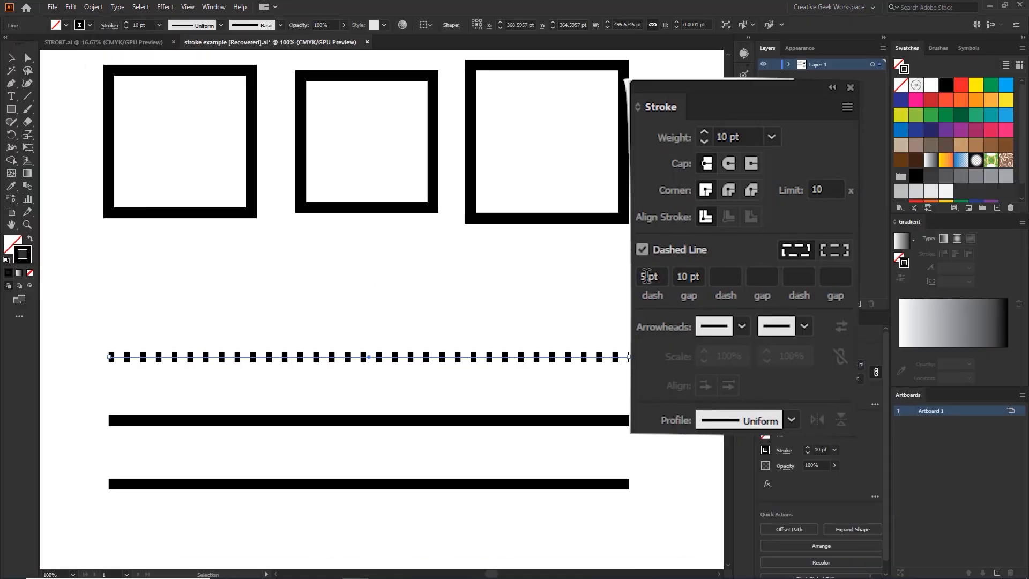
pyautogui.click(647, 275)
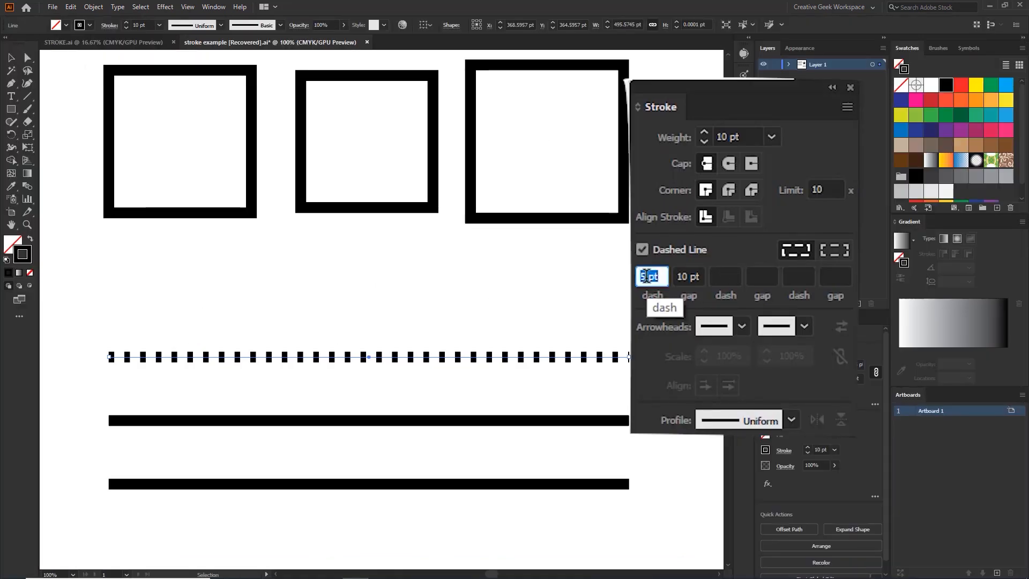
pyautogui.write('20')
pyautogui.press('Tab')
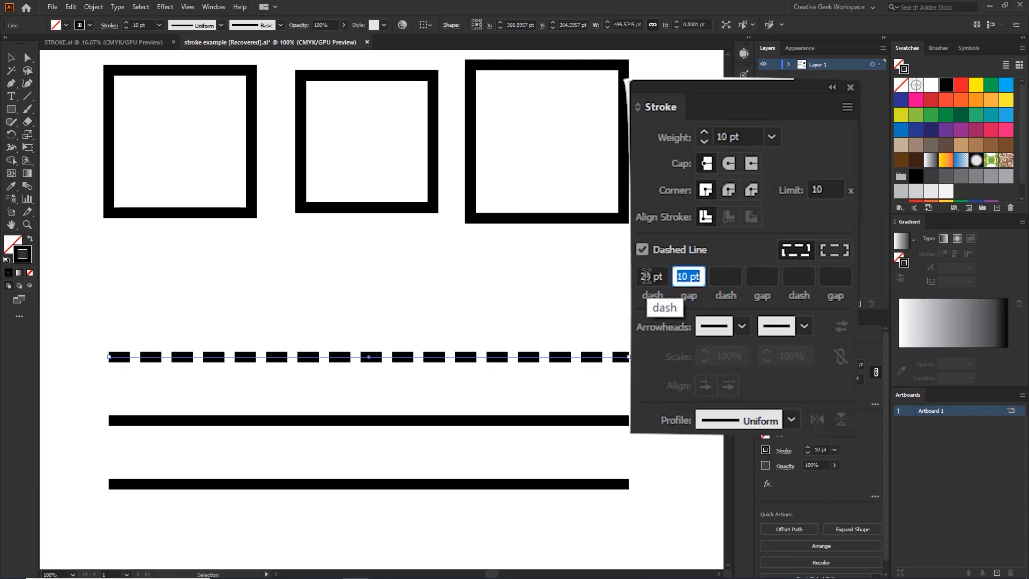
pyautogui.write('2')
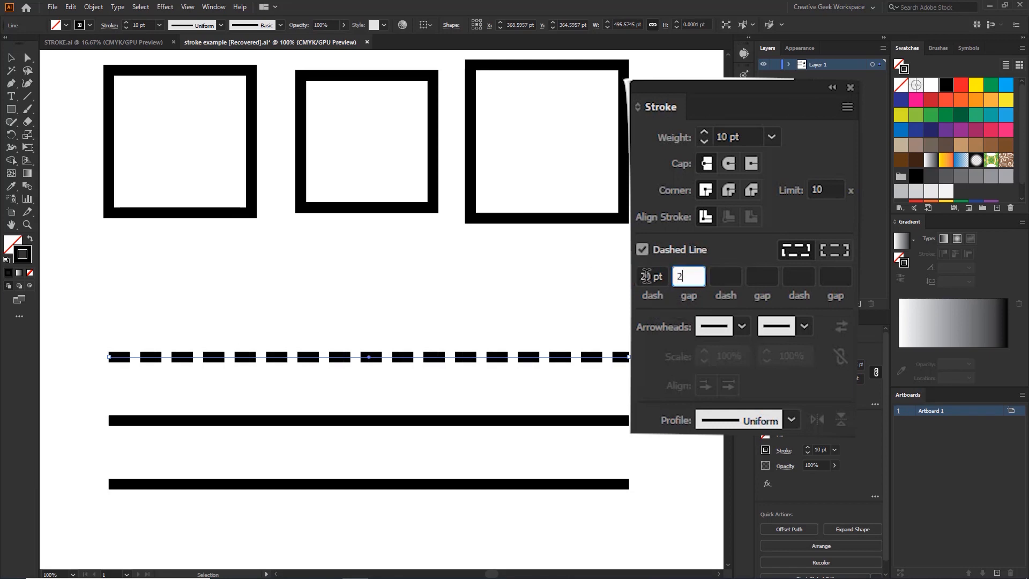
pyautogui.press('Return')
# Inspect the top line's dashes up close, and turn on a dashed stroke for the middle line.
pyautogui.scroll(1, 208, 410)
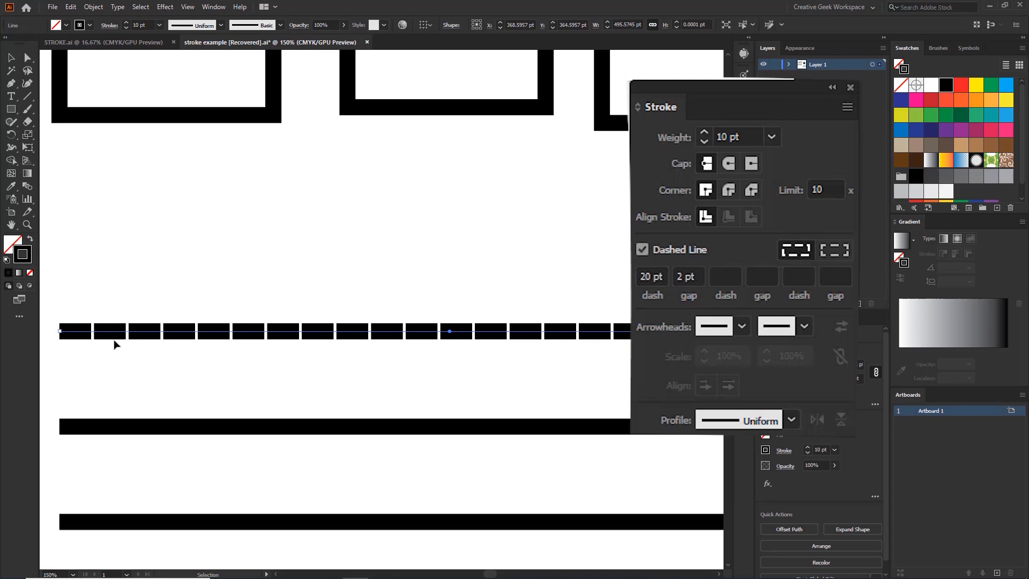
pyautogui.scroll(2, 88, 334)
pyautogui.scroll(-1, 102, 336)
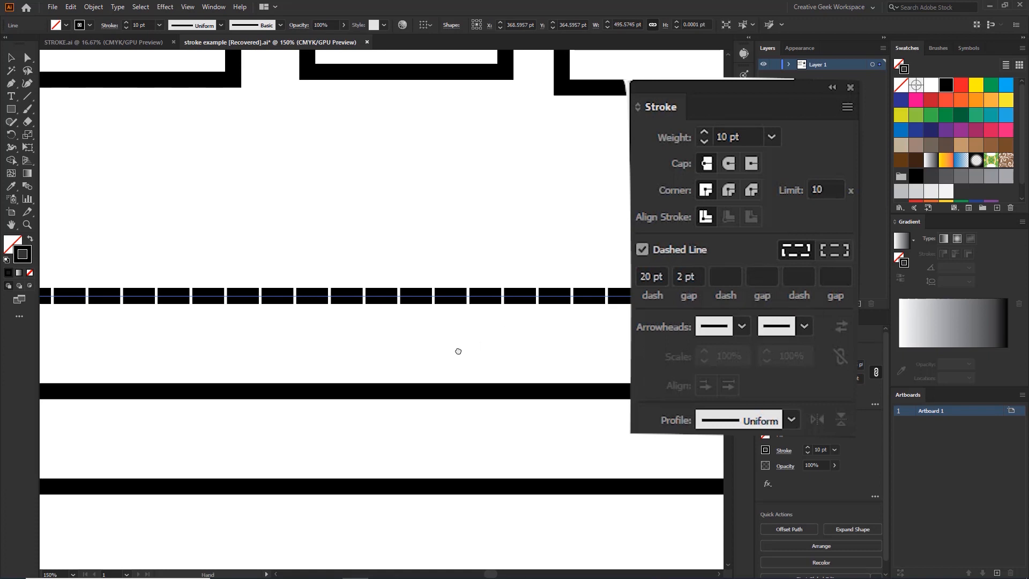
pyautogui.scroll(-1, 457, 349)
pyautogui.moveTo(457, 294); pyautogui.dragTo(380, 374)
pyautogui.click(642, 250)
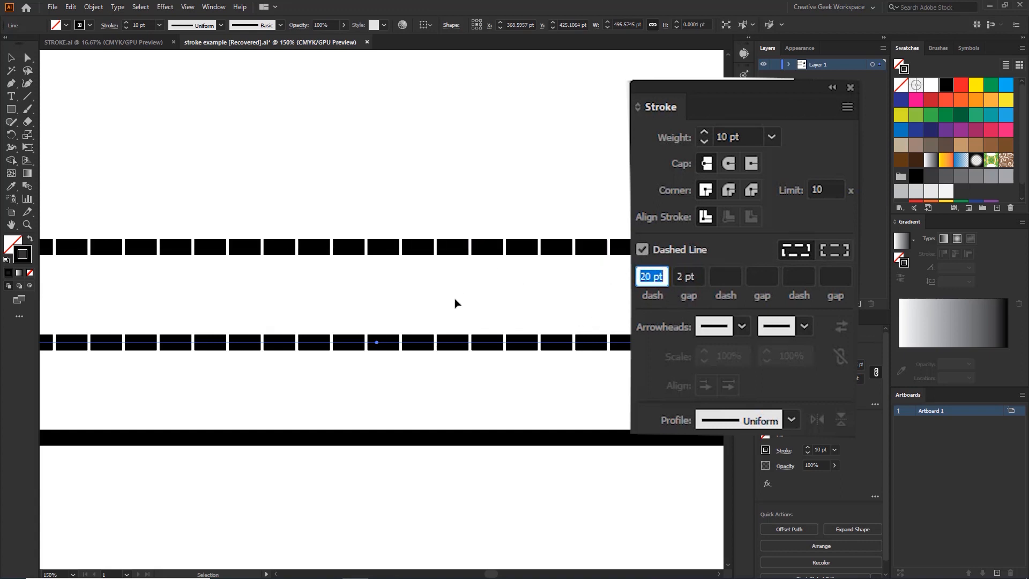
# Set the middle line's pattern to a 5 pt dash, a 20 pt gap and a second dash of 5 pt.
pyautogui.hscroll(-2, 418, 316)
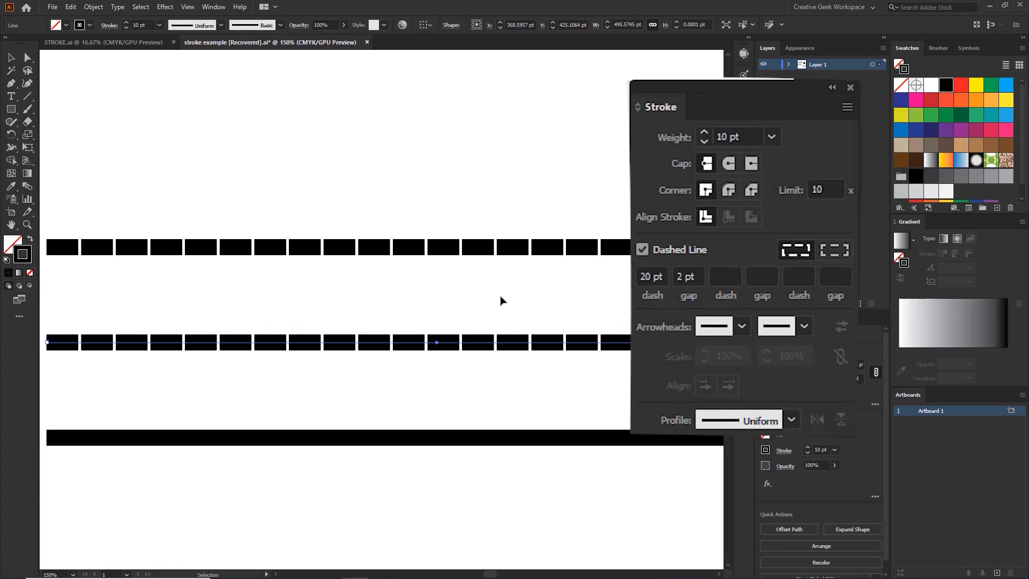
pyautogui.click(642, 274)
pyautogui.write('5')
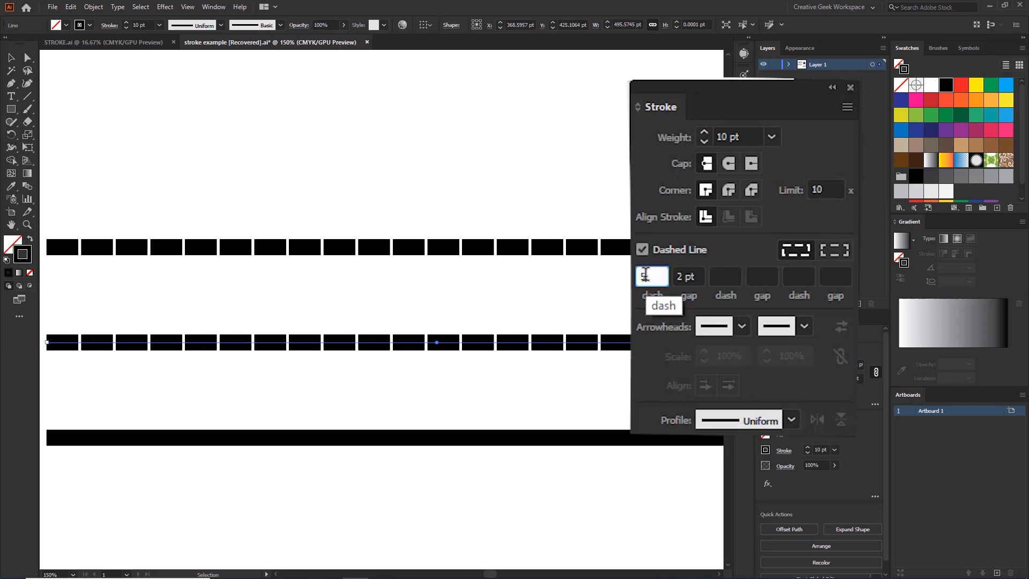
pyautogui.press('Tab')
pyautogui.write('1')
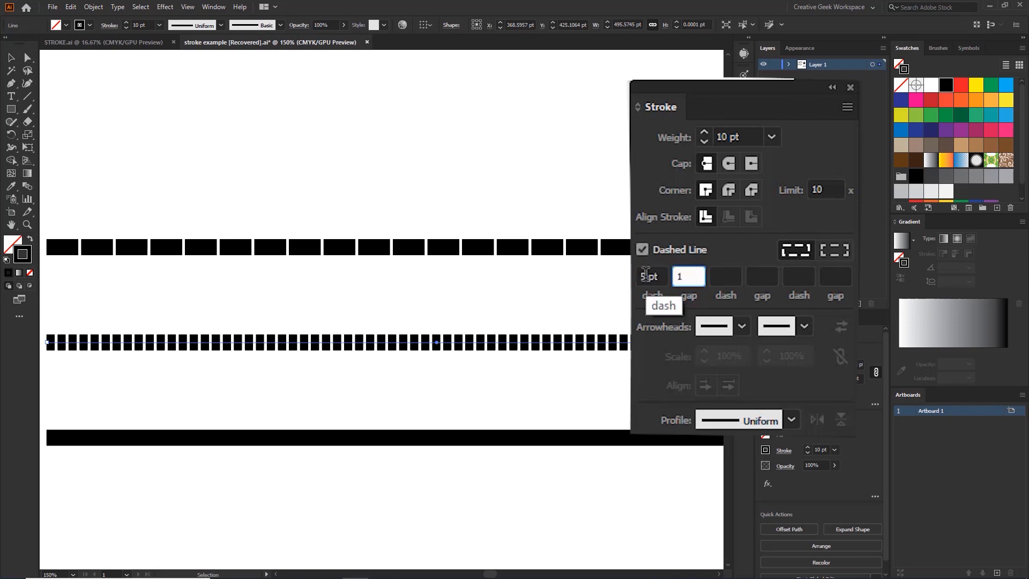
pyautogui.write('0')
pyautogui.press('Tab')
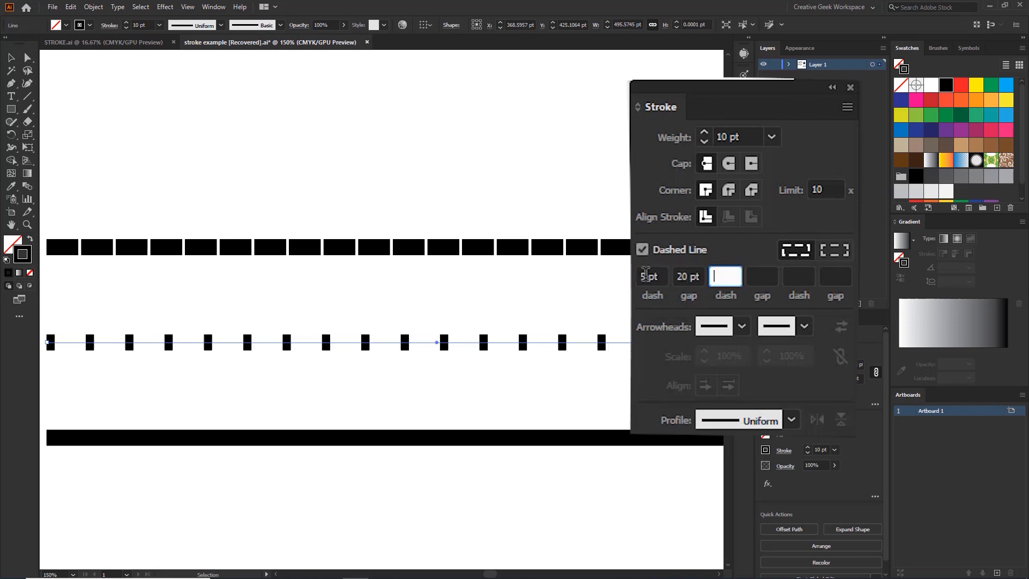
pyautogui.write('5')
pyautogui.press('Tab')
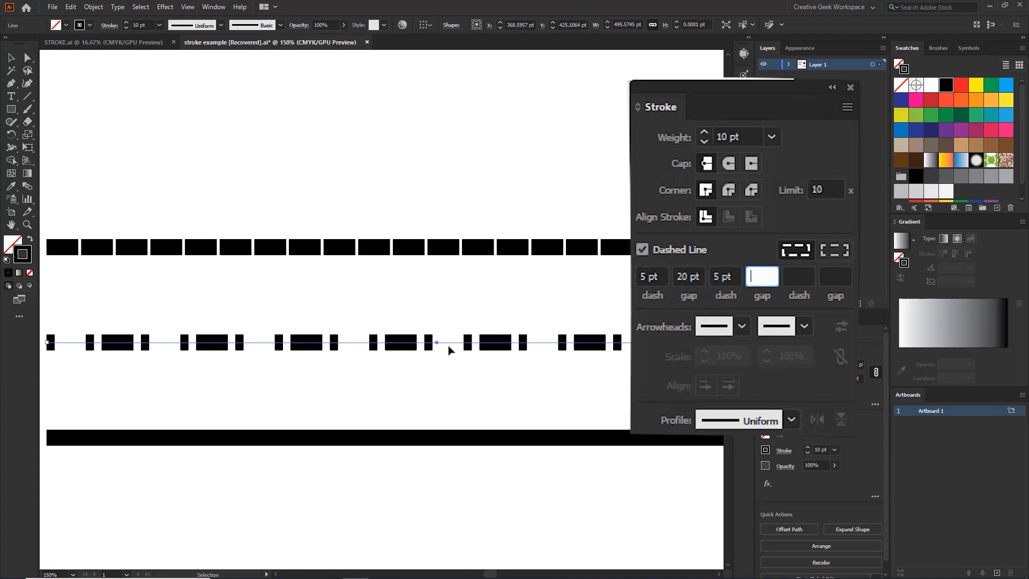
# Try a 15 pt second gap in the middle line's dash pattern and undo it.
pyautogui.scroll(-2, 314, 350)
pyautogui.scroll(1, 252, 352)
pyautogui.scroll(1, 250, 351)
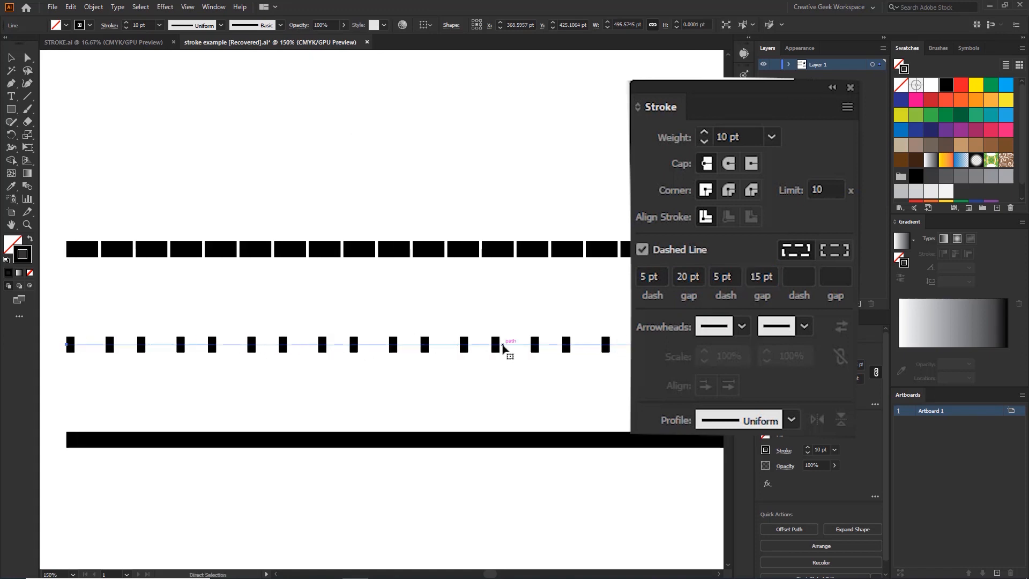
pyautogui.hotkey('ctrl', 'z')
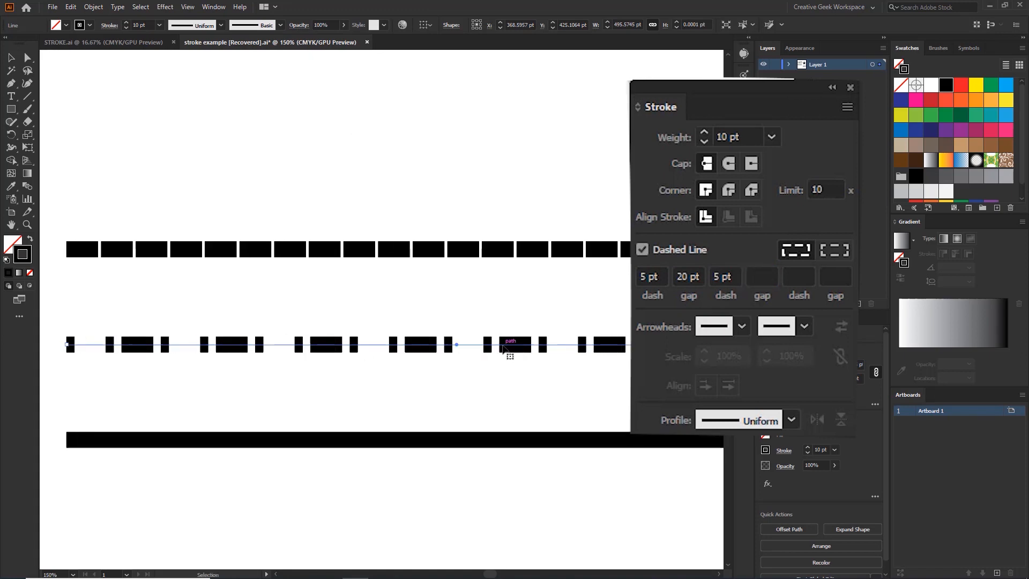
# Set the middle line's second gap to 20 pt and third dash to 30 pt, leaving the line deselected.
pyautogui.click(756, 276)
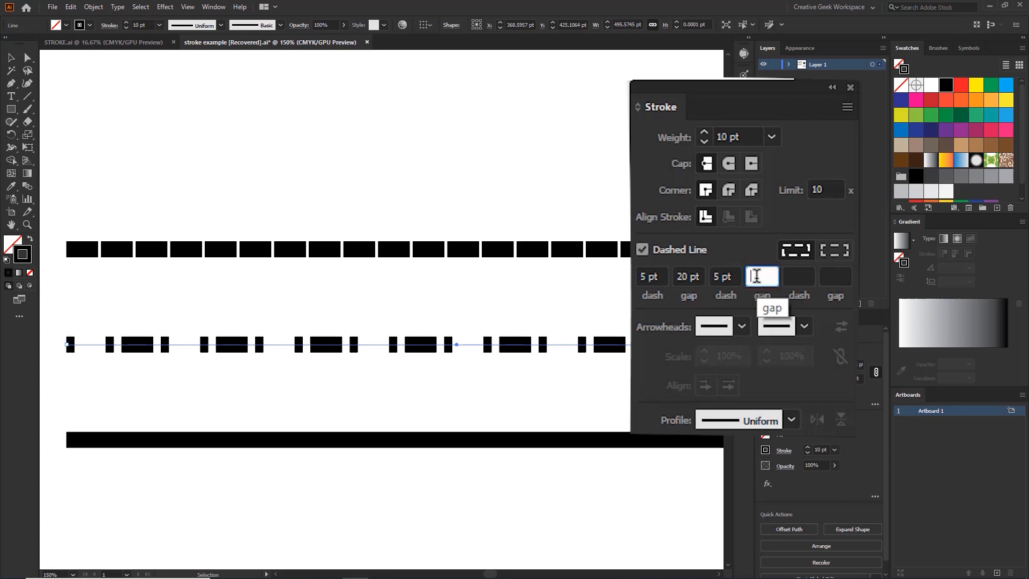
pyautogui.write('2')
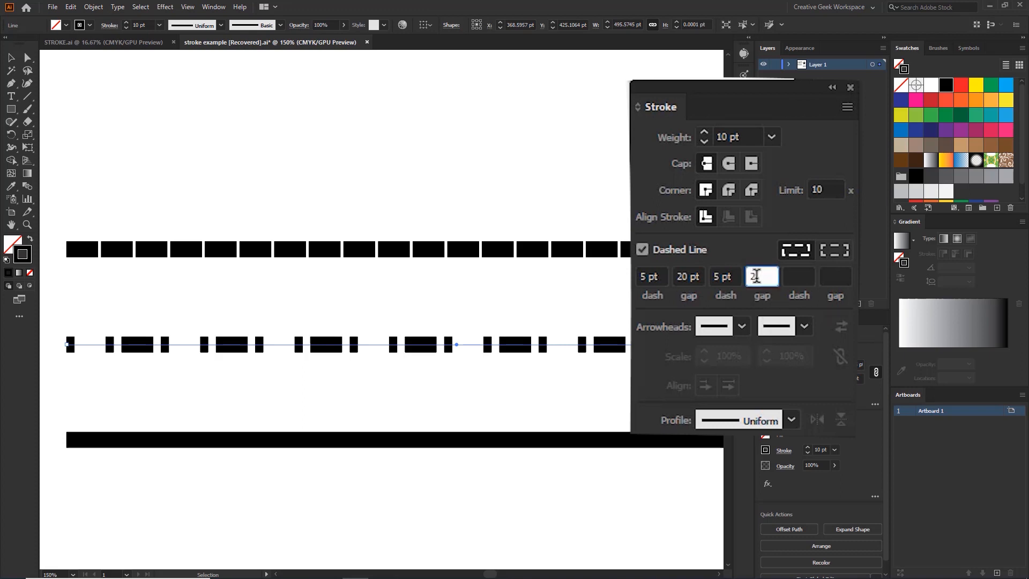
pyautogui.write('0')
pyautogui.press('Tab')
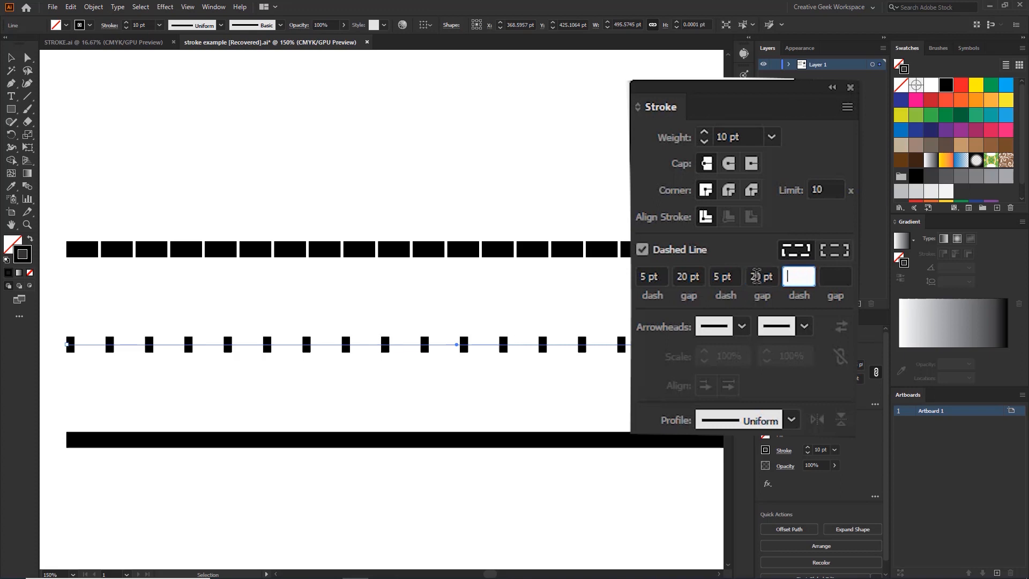
pyautogui.write('30')
pyautogui.press('Tab')
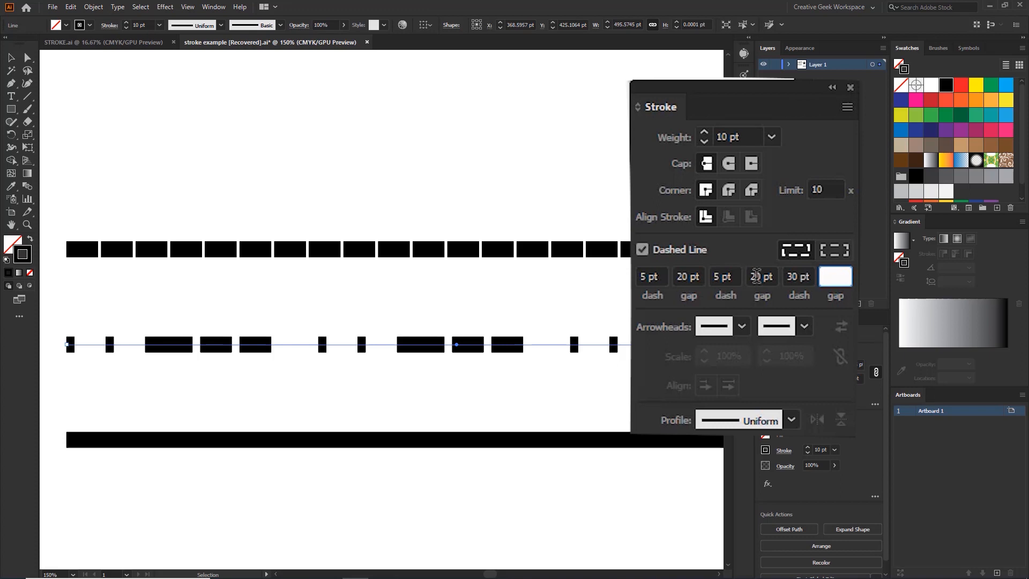
pyautogui.hotkey('shift', 'Tab')
pyautogui.click(341, 298)
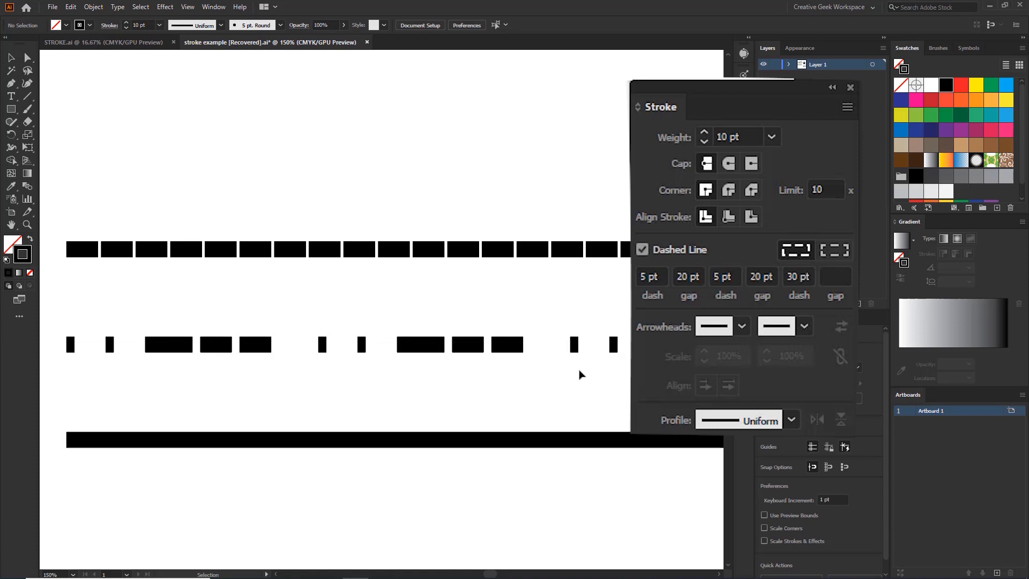
pyautogui.moveTo(598, 374); pyautogui.dragTo(373, 396)
pyautogui.hscroll(-2, 362, 411)
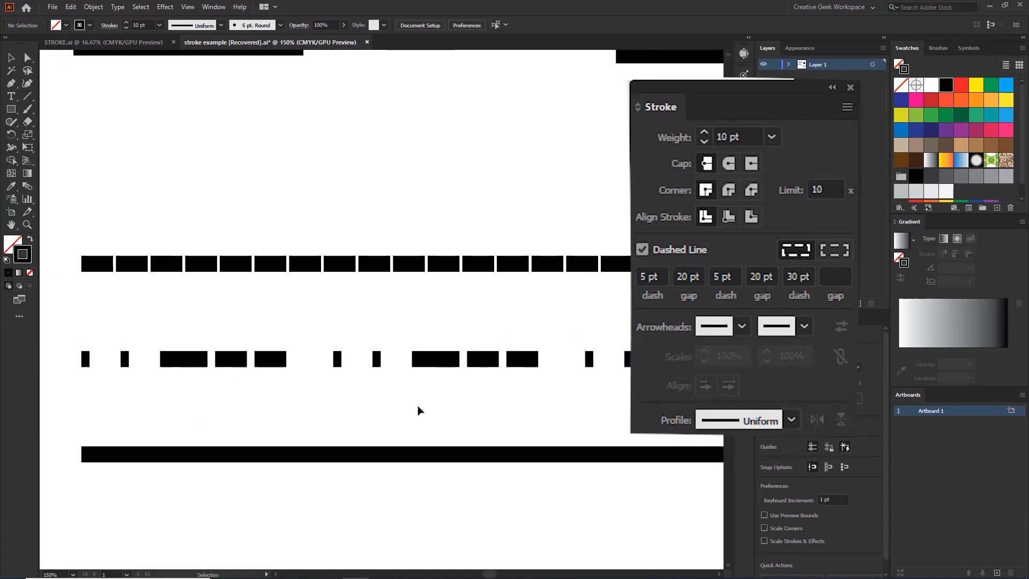
pyautogui.scroll(-2, 421, 374)
pyautogui.moveTo(405, 355); pyautogui.dragTo(400, 339)
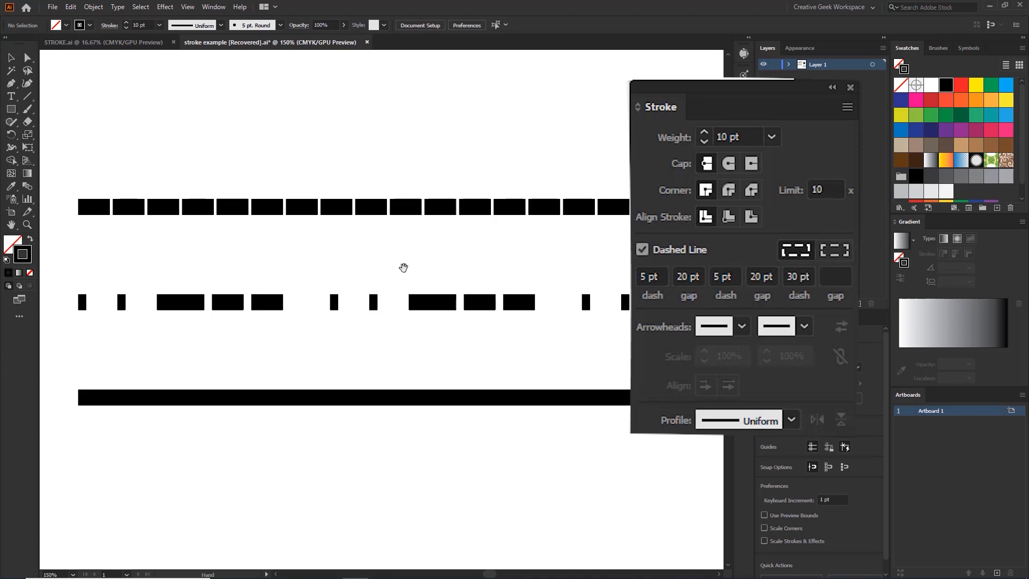
pyautogui.moveTo(404, 267); pyautogui.dragTo(370, 322)
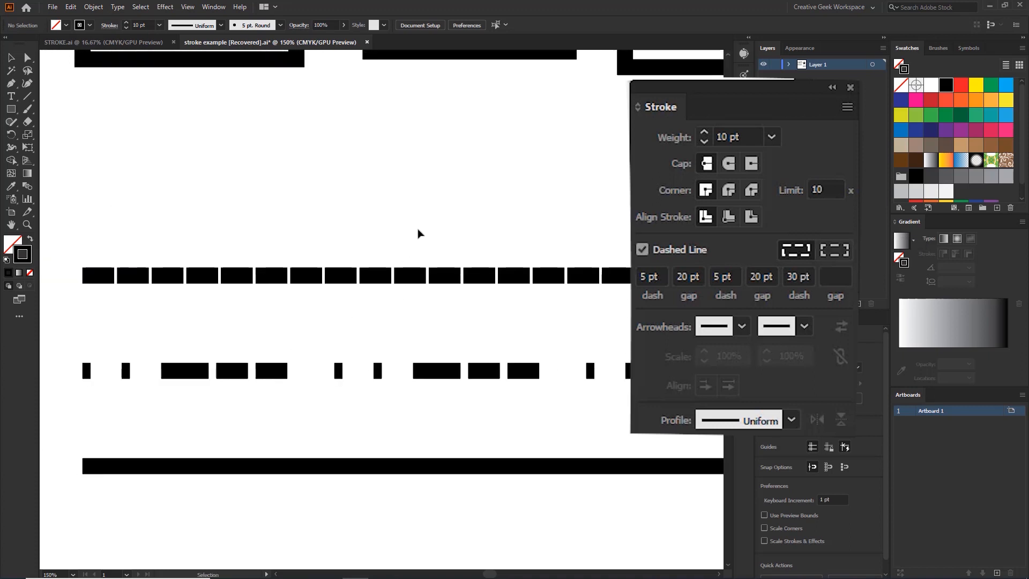
# Set the top line's dash pattern to a 10 pt dash and a 10 pt gap.
pyautogui.moveTo(420, 232); pyautogui.dragTo(366, 311)
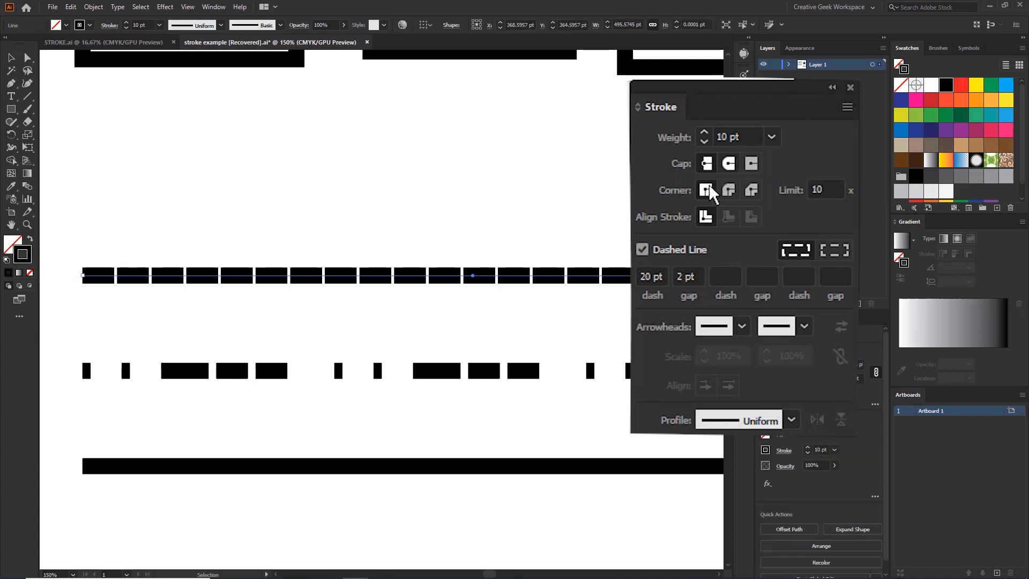
pyautogui.click(650, 274)
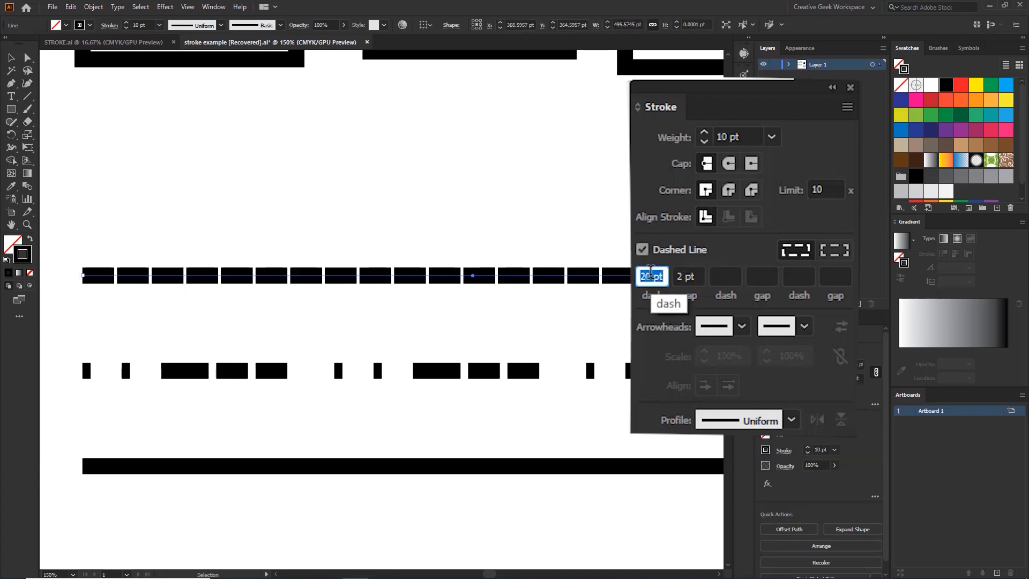
pyautogui.write('10')
pyautogui.press('Tab')
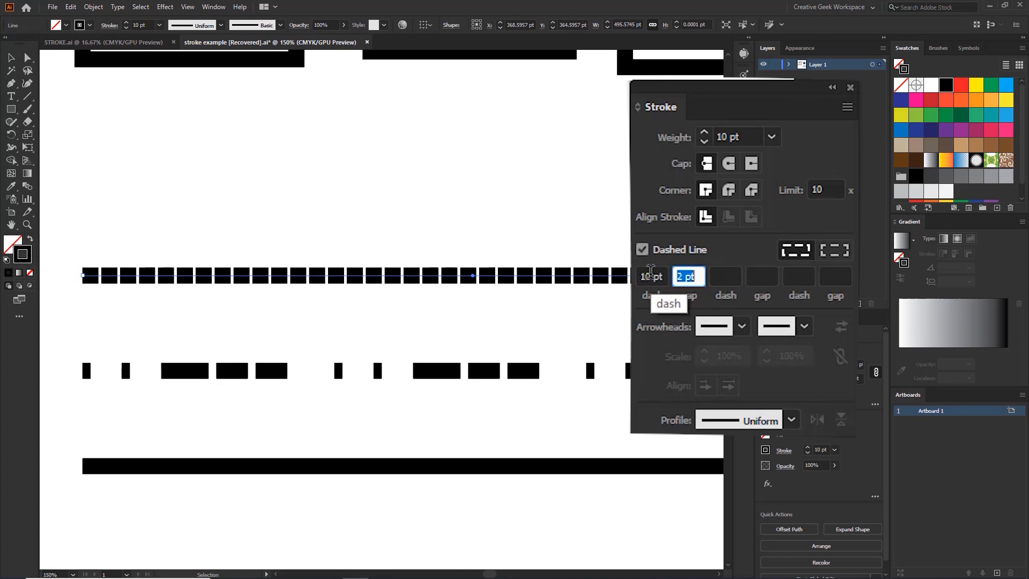
pyautogui.write('10')
pyautogui.press('Tab')
pyautogui.click(335, 161)
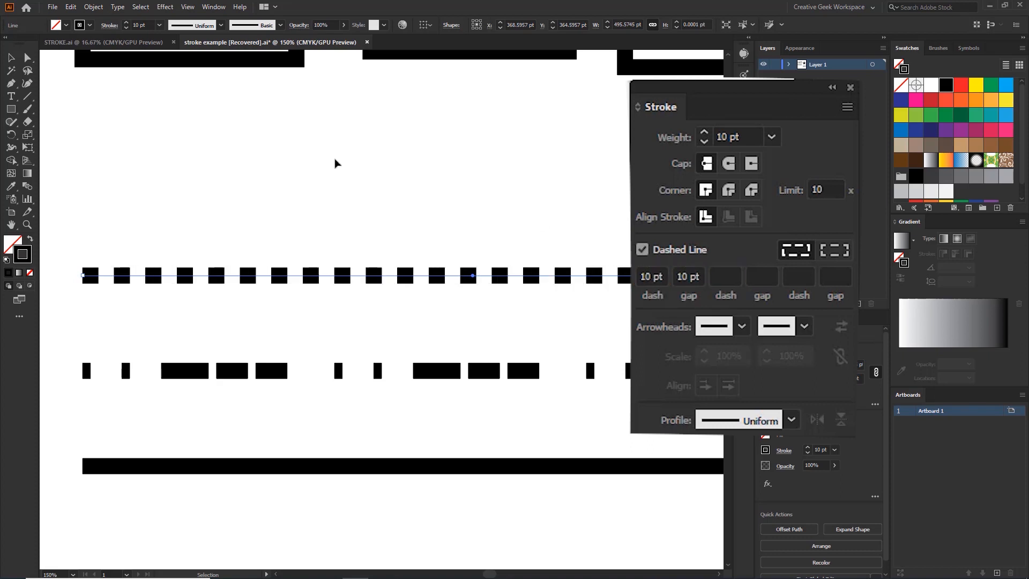
# Delete the middle dashed line and place a copy of the top dashed line a short distance below the original.
pyautogui.moveTo(435, 325); pyautogui.dragTo(378, 414)
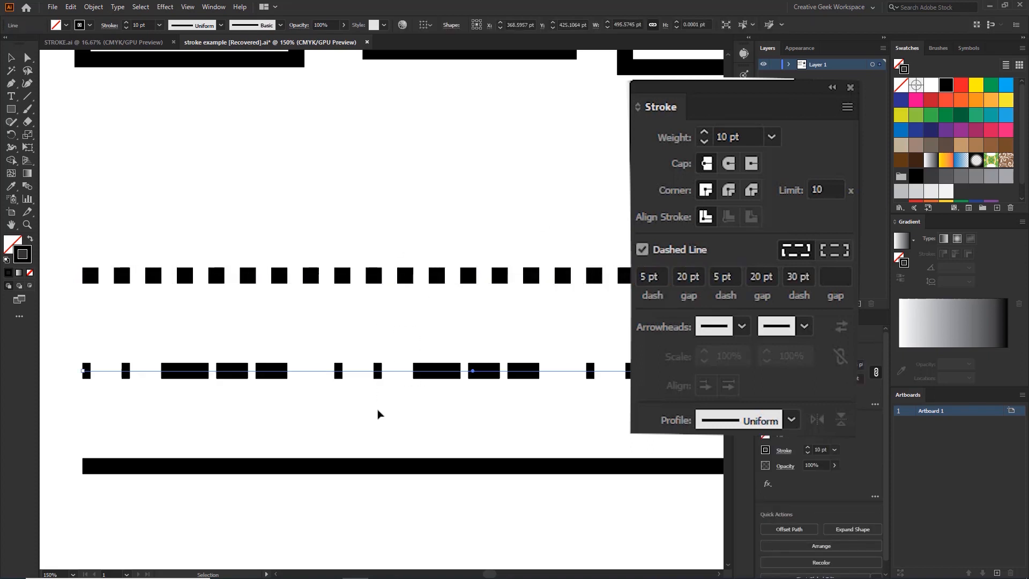
pyautogui.press('Delete')
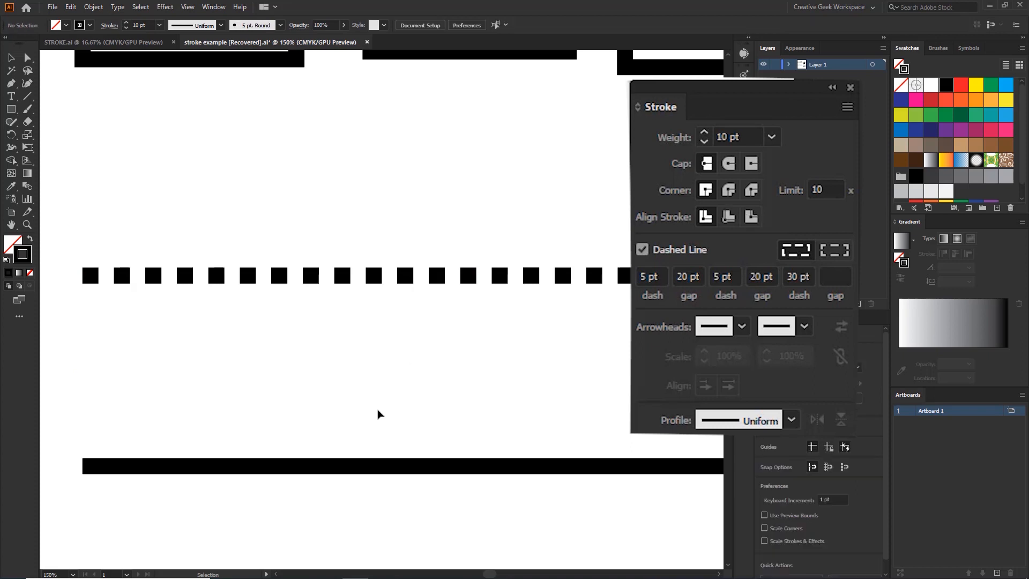
pyautogui.click(408, 277)
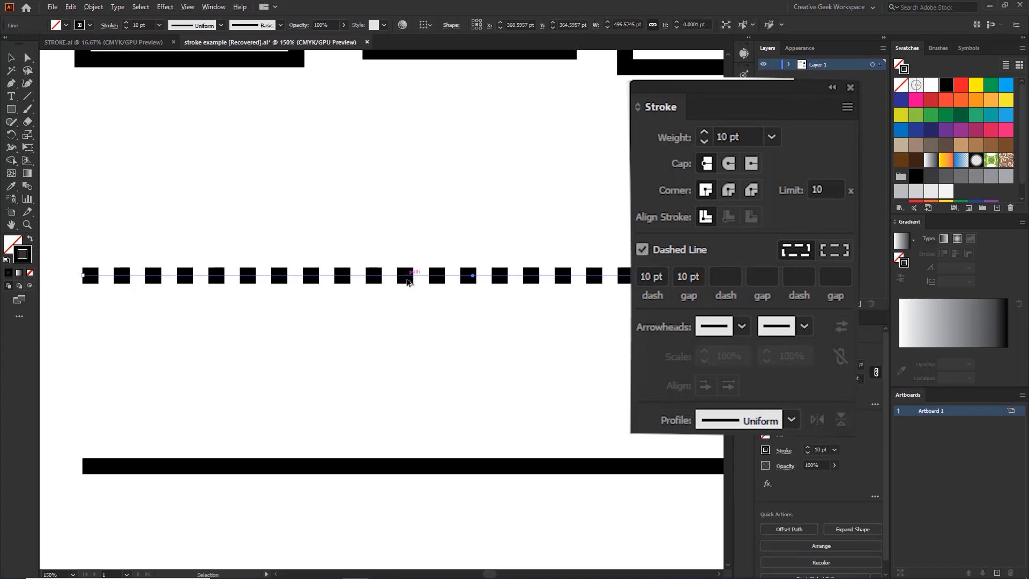
pyautogui.moveTo(408, 282); pyautogui.dragTo(399, 333)
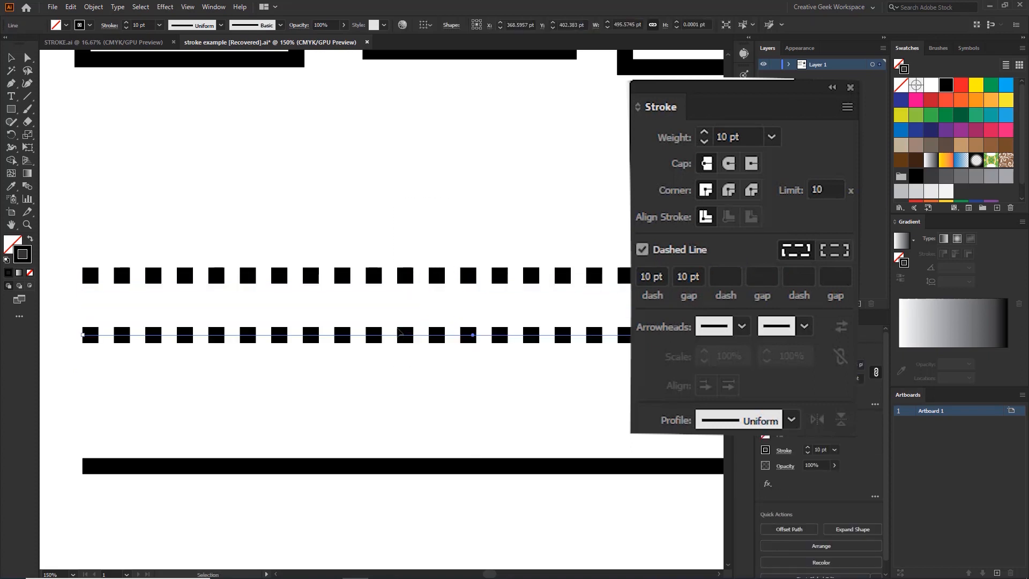
# Align the copied line's dashes to corners and path ends, adjusting lengths to fit.
pyautogui.hotkey('ctrl', '+')
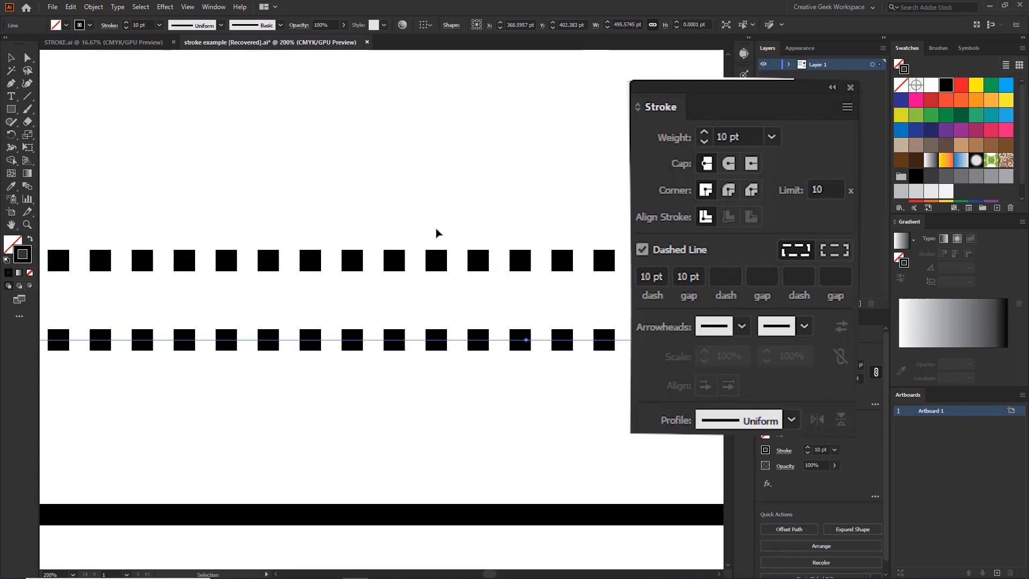
pyautogui.moveTo(466, 306); pyautogui.dragTo(420, 383)
pyautogui.click(836, 256)
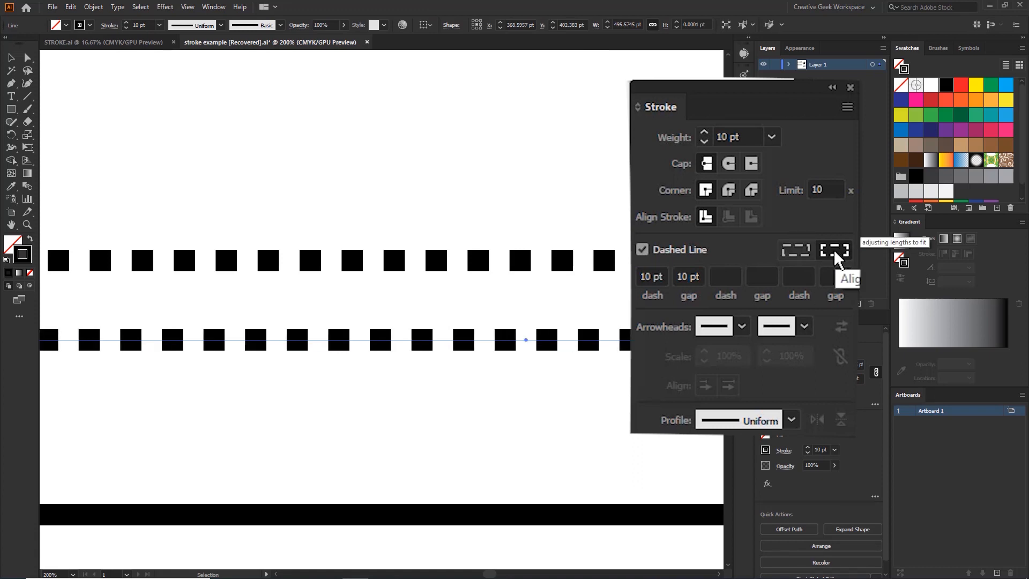
# Compare the ends of the two dashed lines without the panels in the way, and check each line's dash alignment setting.
pyautogui.press('Tab')
pyautogui.scroll(-2, 597, 274)
pyautogui.scroll(3, 335, 294)
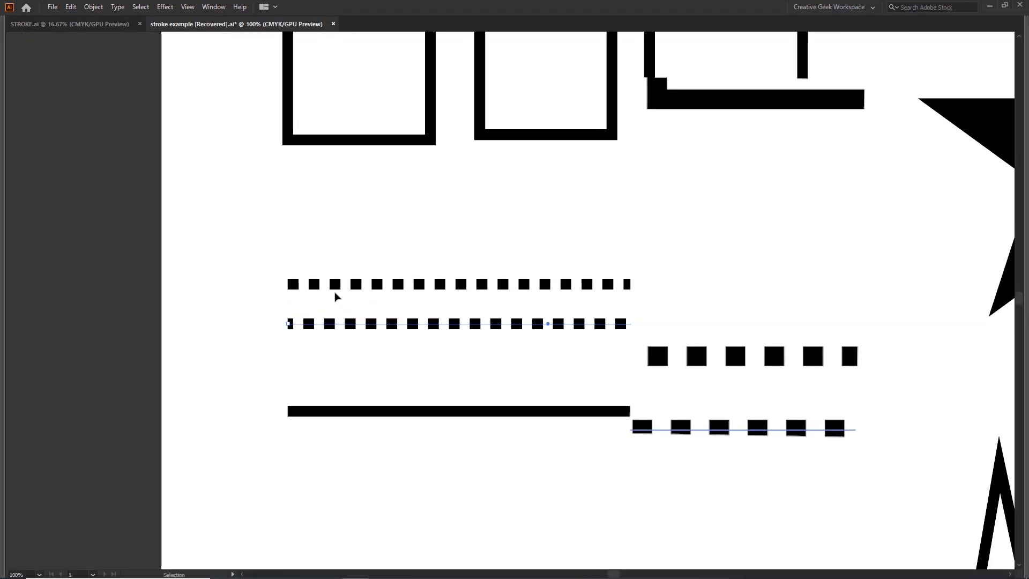
pyautogui.press('Tab')
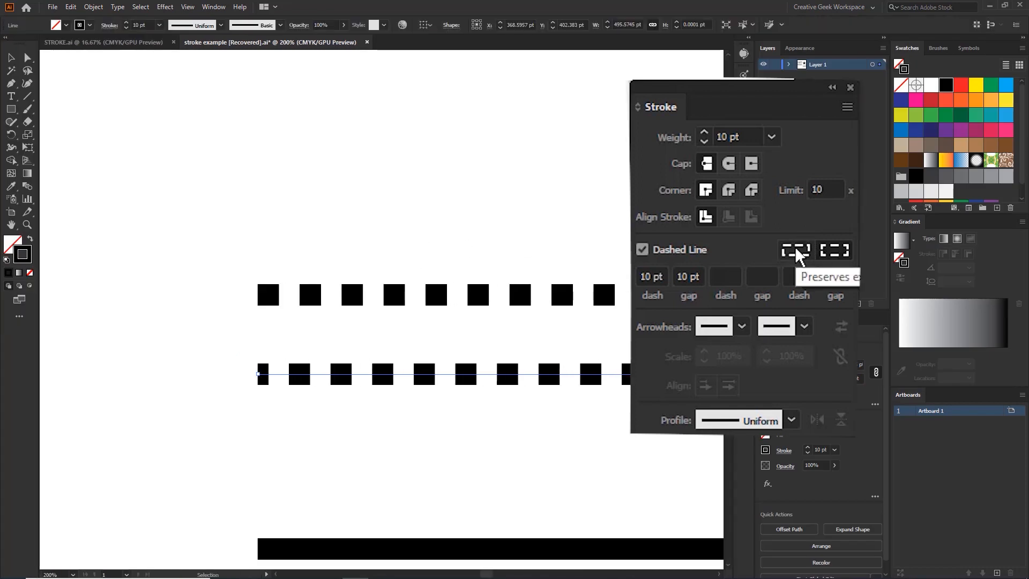
pyautogui.scroll(-2, 538, 289)
pyautogui.moveTo(530, 271); pyautogui.dragTo(284, 300)
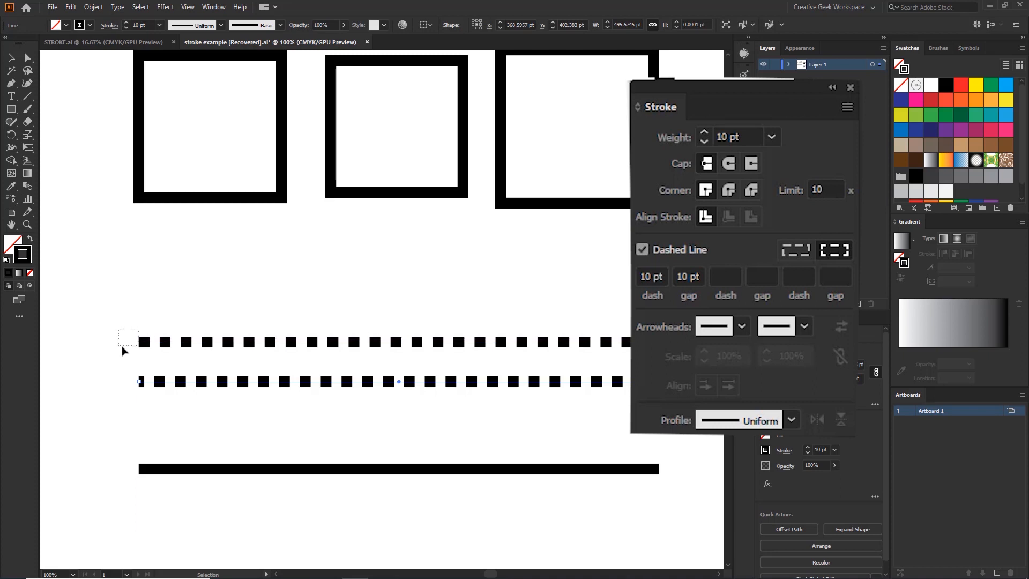
pyautogui.click(155, 353)
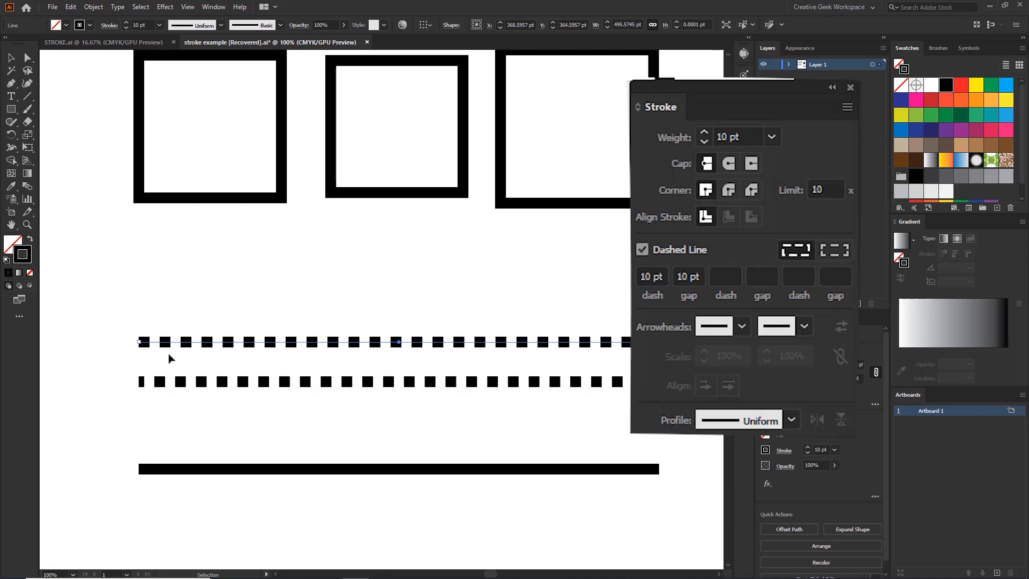
pyautogui.click(336, 383)
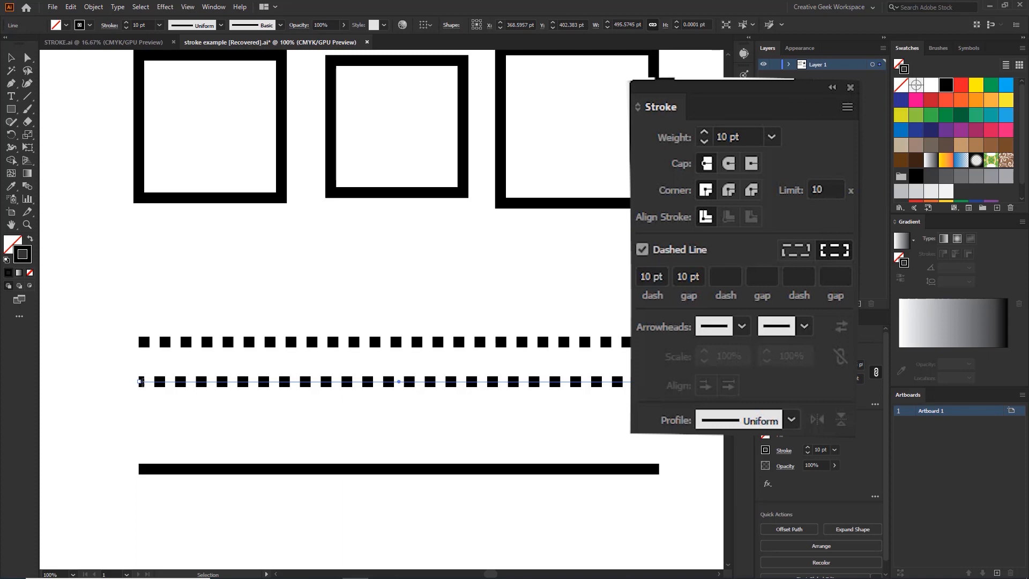
# Examine up close how the second line's dashes start, repeat and end compared with the exact-length dashes of the line above.
pyautogui.scroll(2, 141, 381)
pyautogui.scroll(-1, 142, 380)
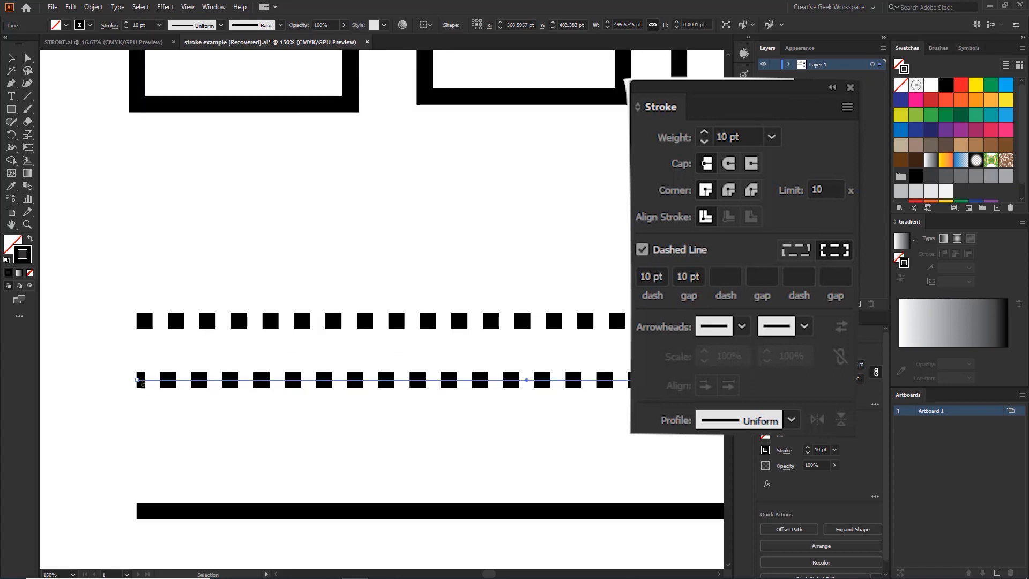
pyautogui.scroll(3, 142, 380)
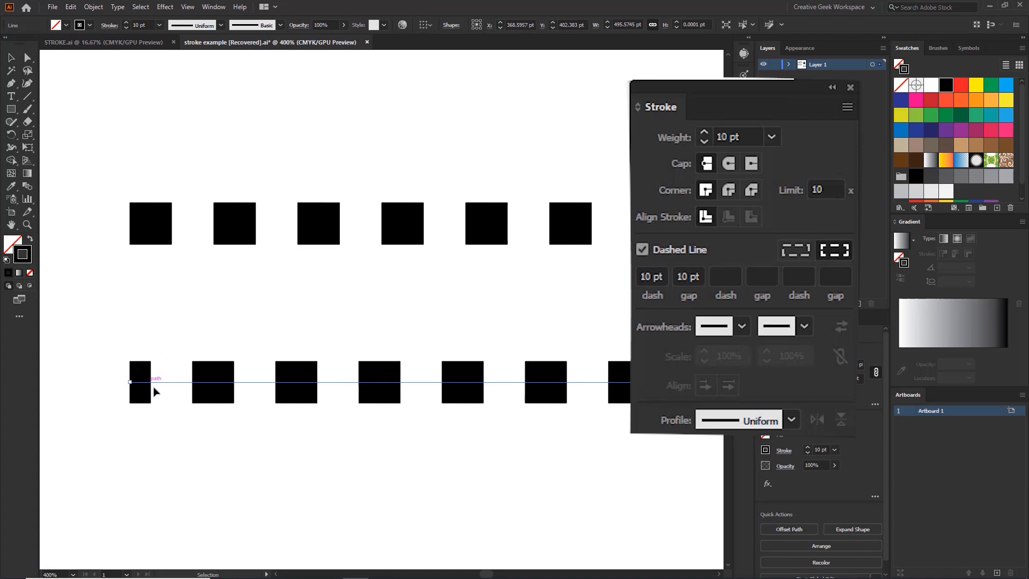
pyautogui.scroll(-3, 143, 388)
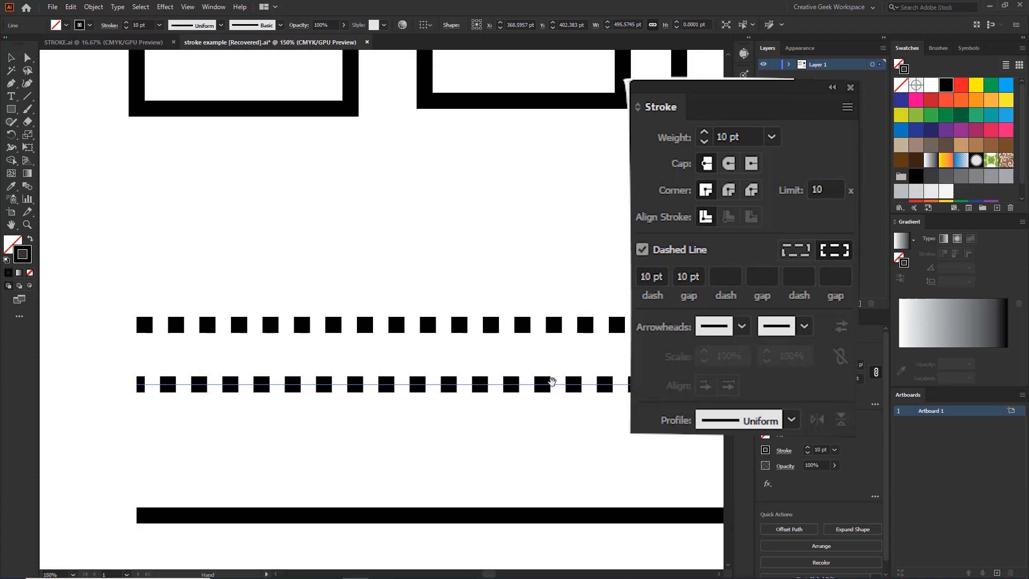
pyautogui.moveTo(550, 382); pyautogui.dragTo(302, 395)
pyautogui.scroll(3, 275, 396)
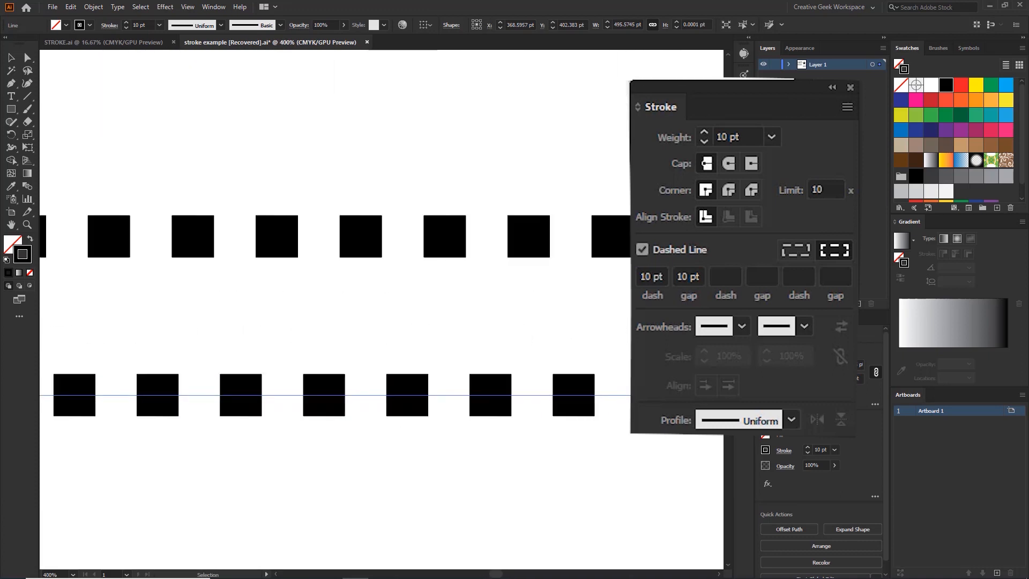
pyautogui.scroll(-2, 552, 408)
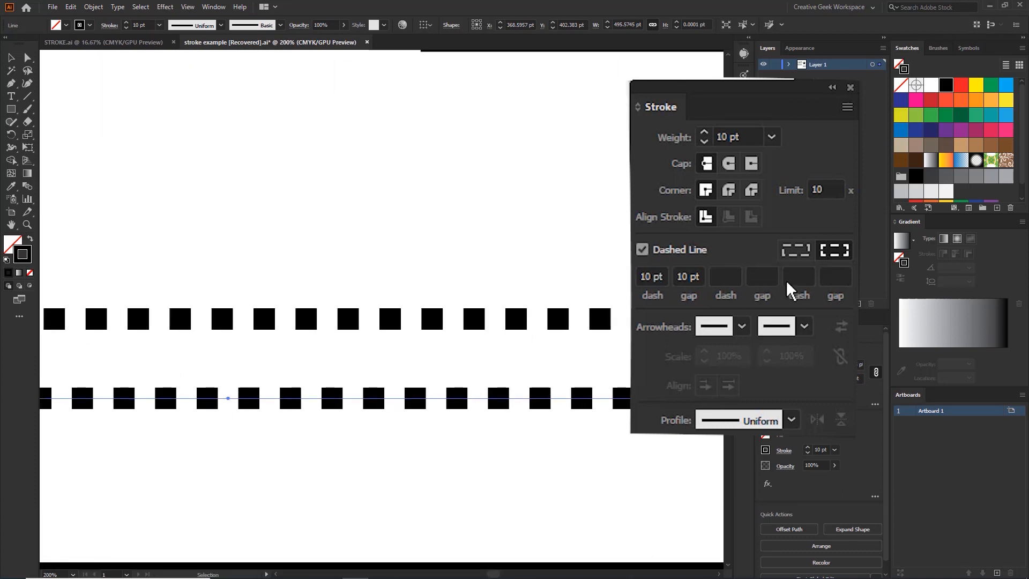
pyautogui.moveTo(230, 380); pyautogui.dragTo(283, 390)
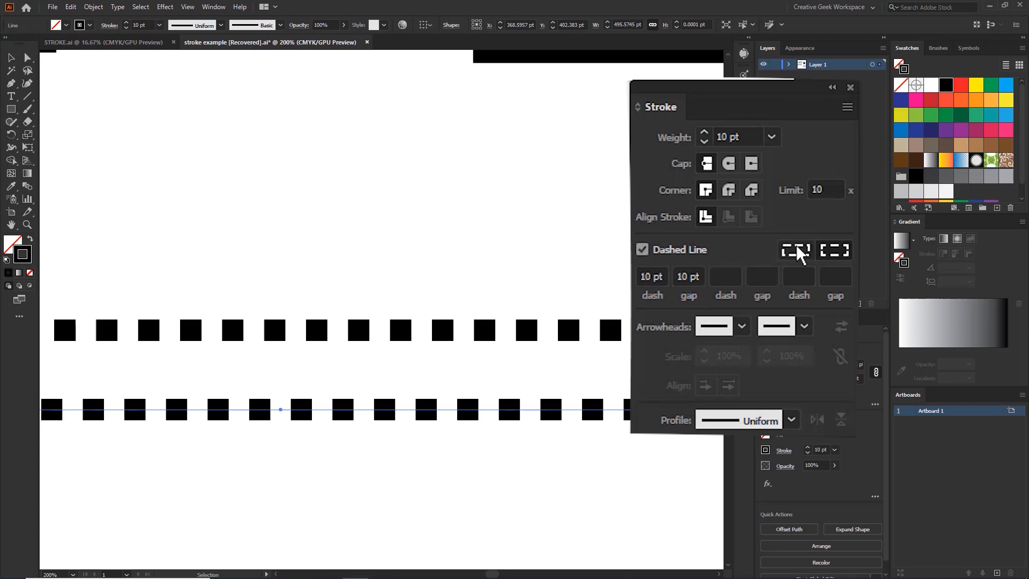
pyautogui.press('space')
pyautogui.moveTo(199, 273); pyautogui.dragTo(270, 354)
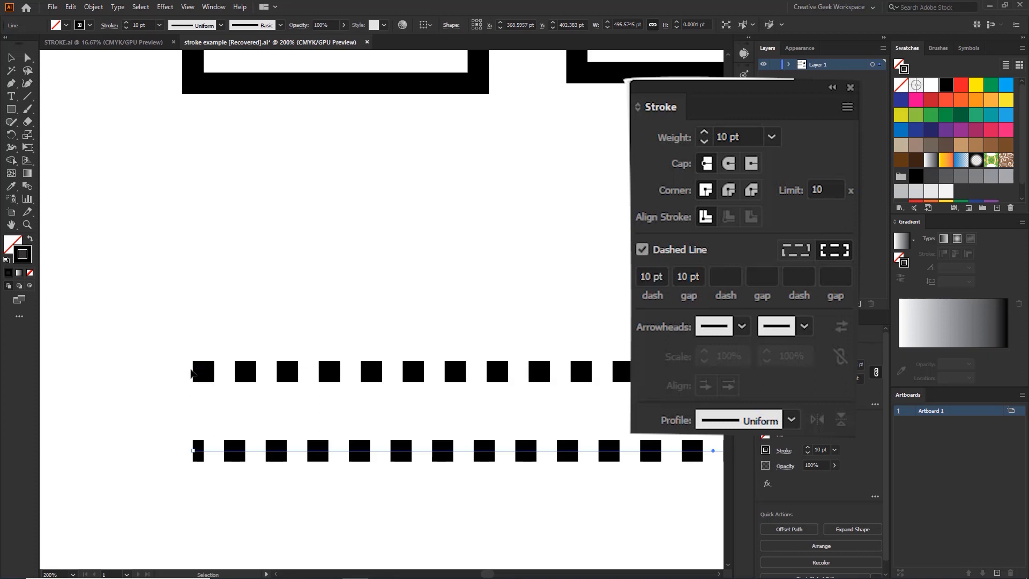
pyautogui.scroll(-2, 193, 373)
pyautogui.moveTo(492, 321); pyautogui.dragTo(359, 289)
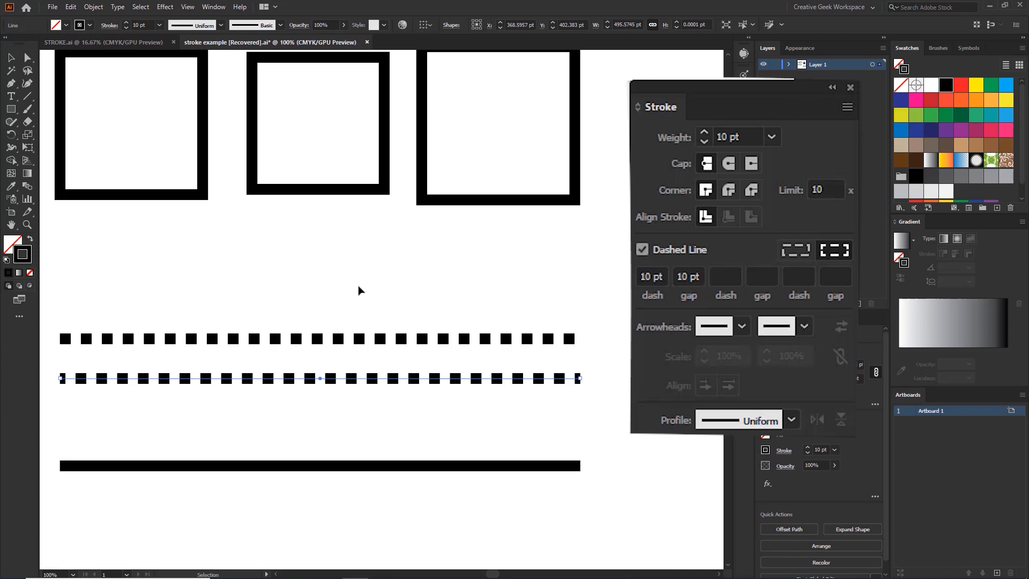
pyautogui.hscroll(-2, 321, 293)
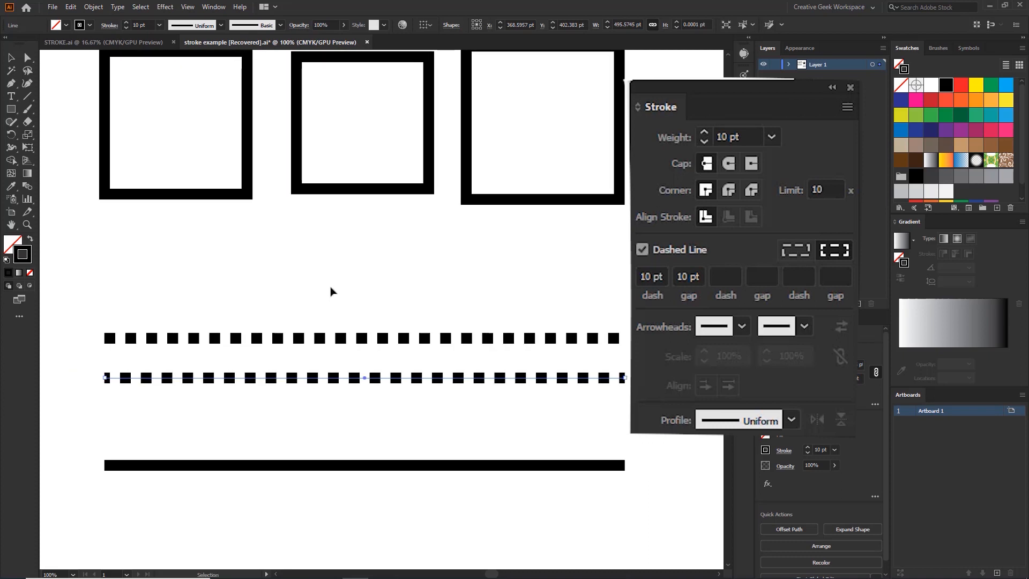
pyautogui.scroll(2, 299, 310)
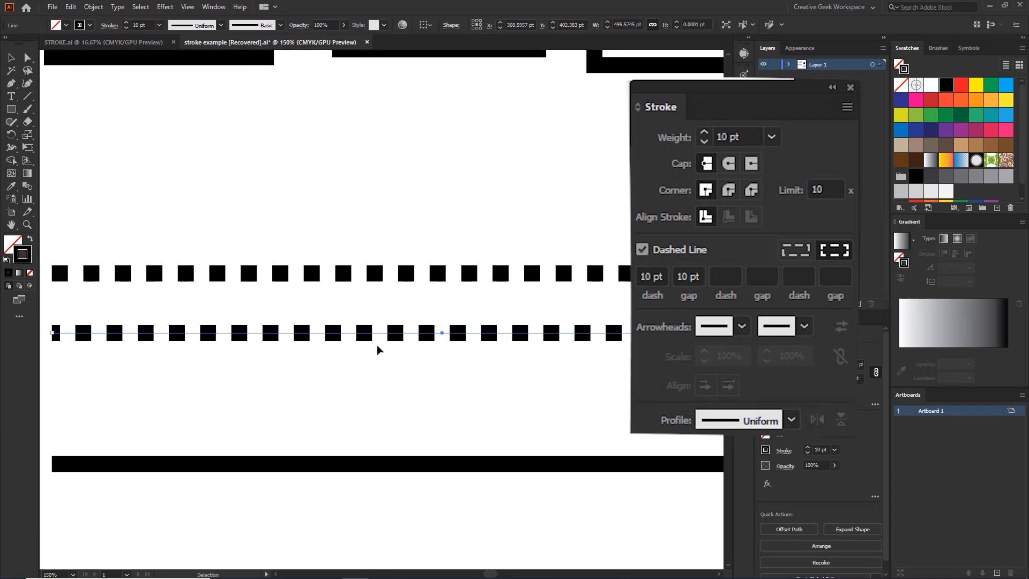
# Duplicate the second dashed line below itself and set the copy to preserve exact dash and gap lengths.
pyautogui.moveTo(410, 337); pyautogui.dragTo(405, 402)
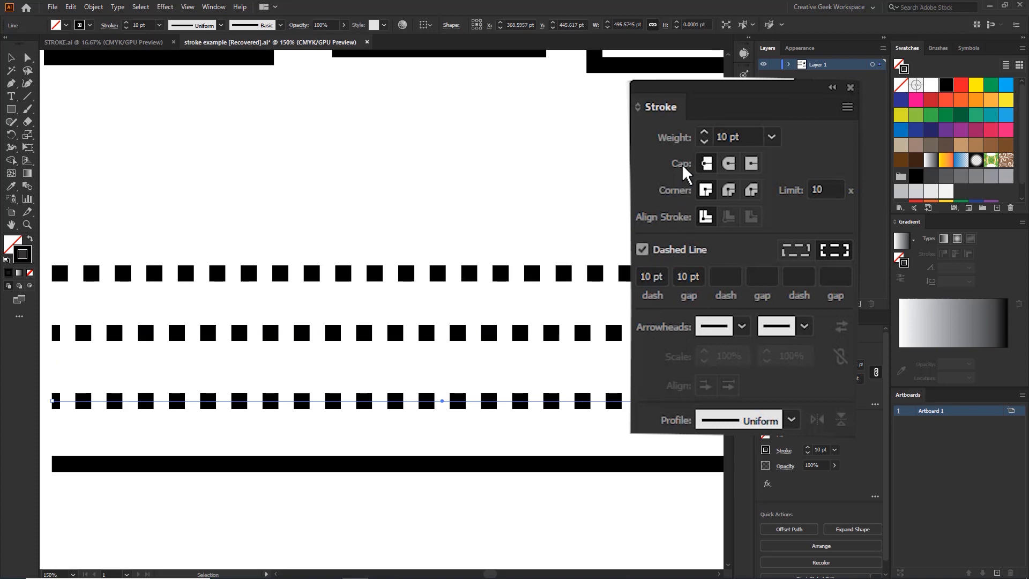
pyautogui.moveTo(363, 384); pyautogui.dragTo(445, 393)
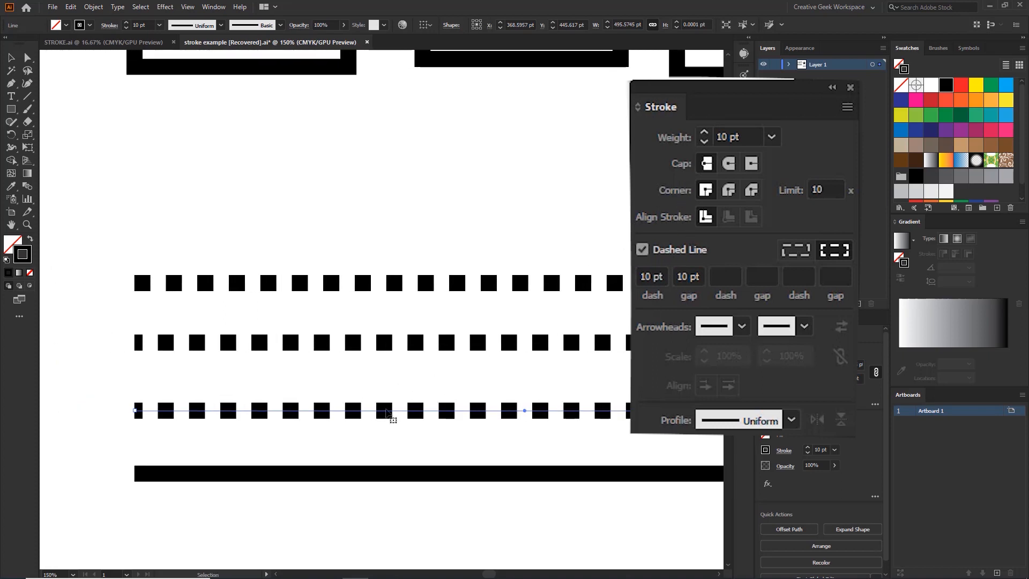
pyautogui.click(796, 249)
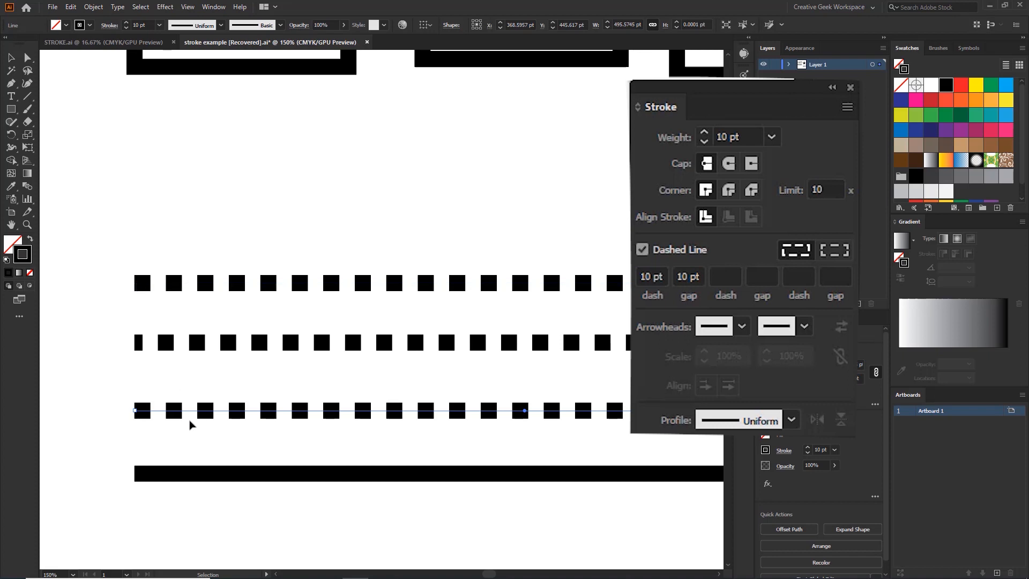
# Apply a round cap to the third dashed line.
pyautogui.scroll(2, 204, 413)
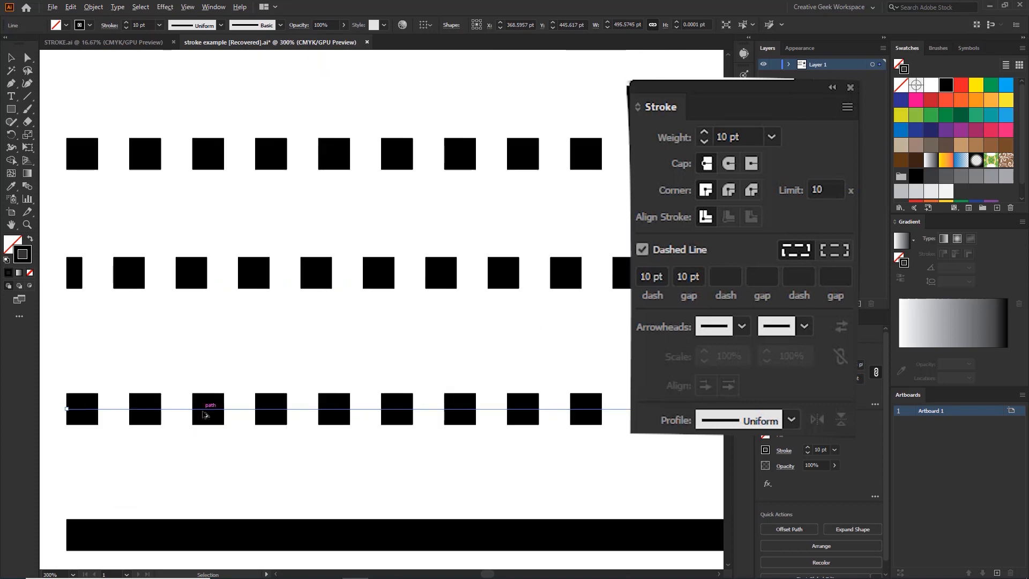
pyautogui.hotkey('ctrl', 'shift', 'a')
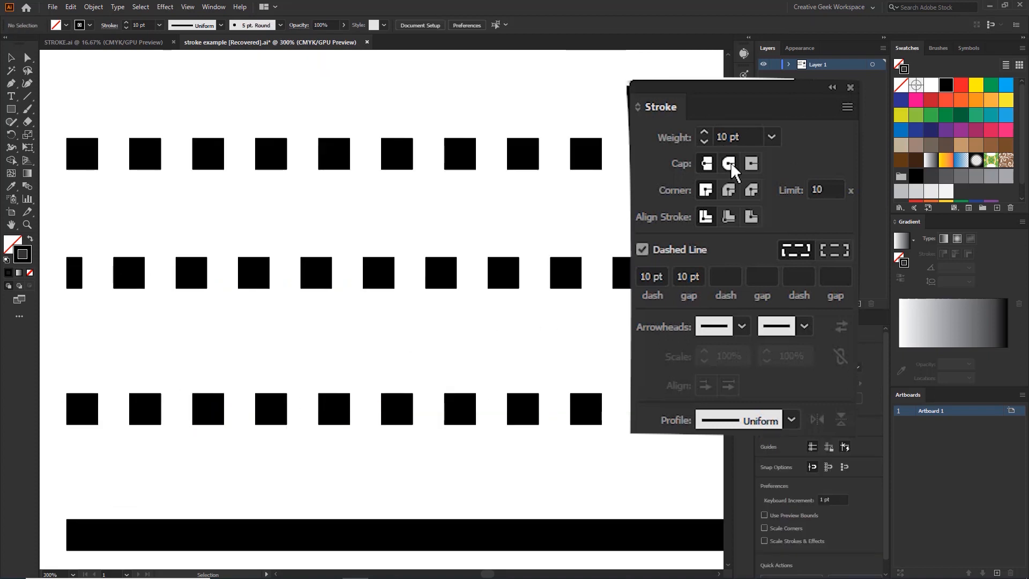
pyautogui.moveTo(484, 342); pyautogui.dragTo(422, 443)
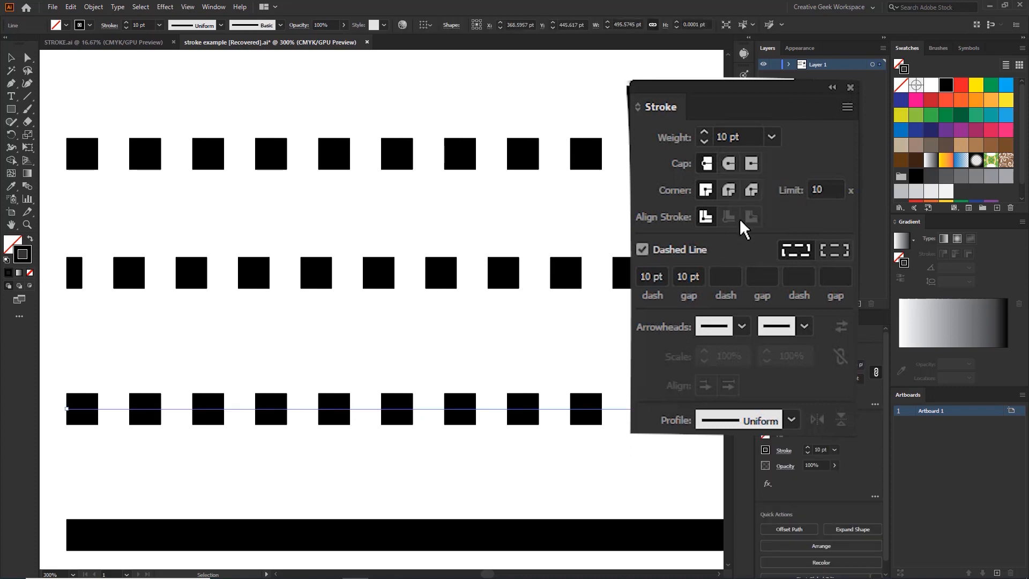
pyautogui.click(734, 169)
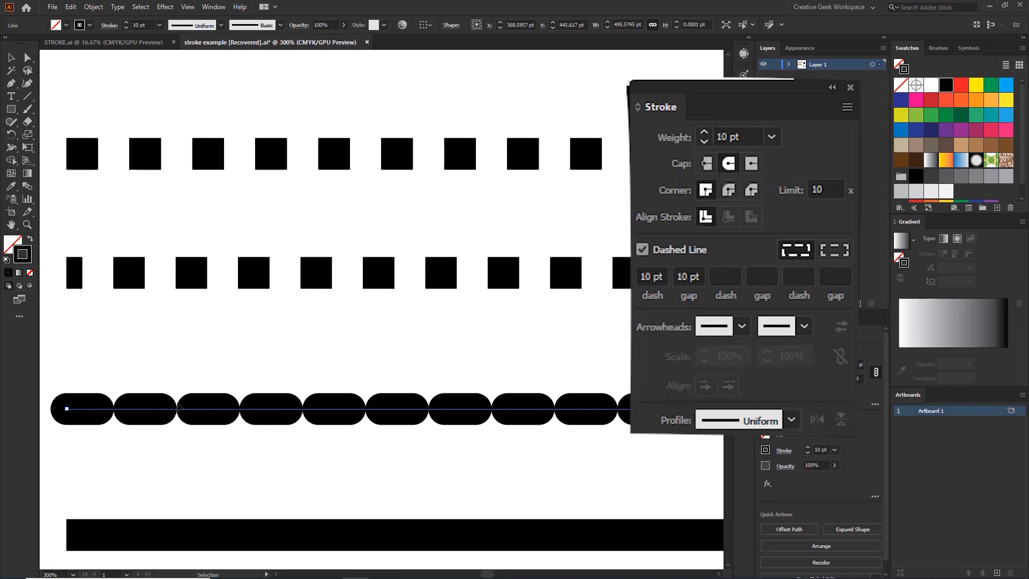
# Delete the second dashed line, between the square-dashed line and the round-capped dashed line.
pyautogui.scroll(-2, 179, 406)
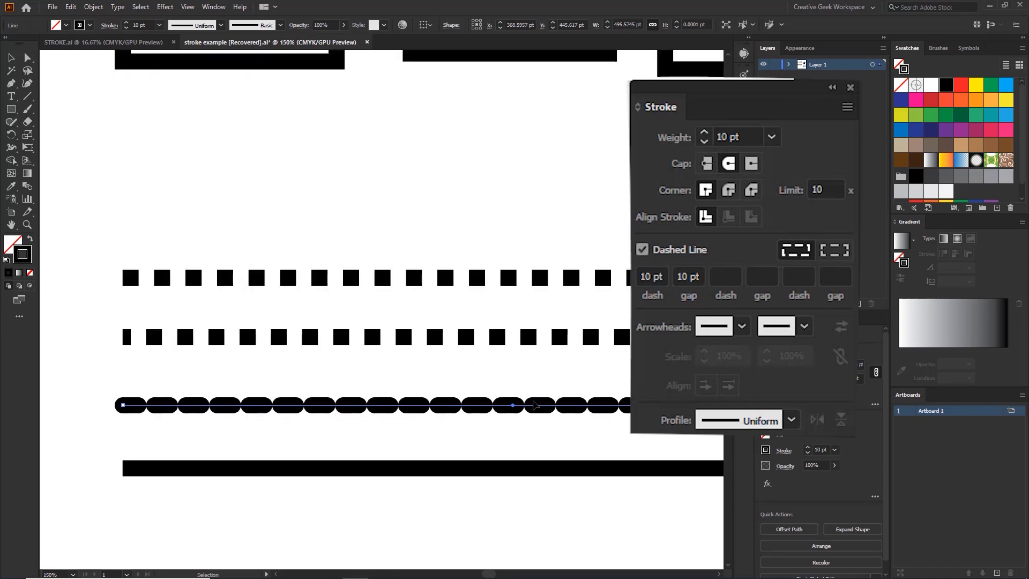
pyautogui.scroll(1, 512, 379)
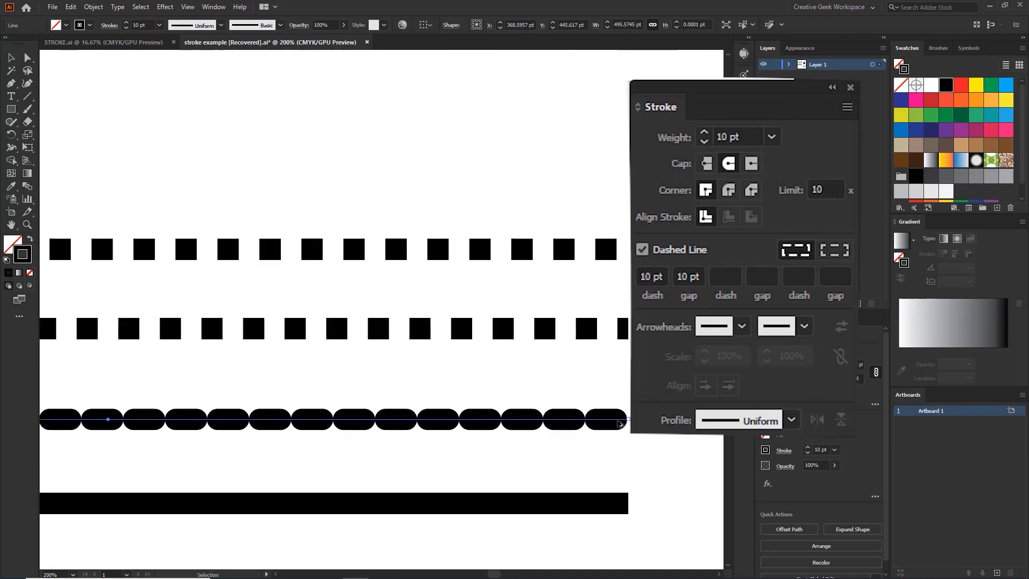
pyautogui.moveTo(577, 317); pyautogui.dragTo(544, 351)
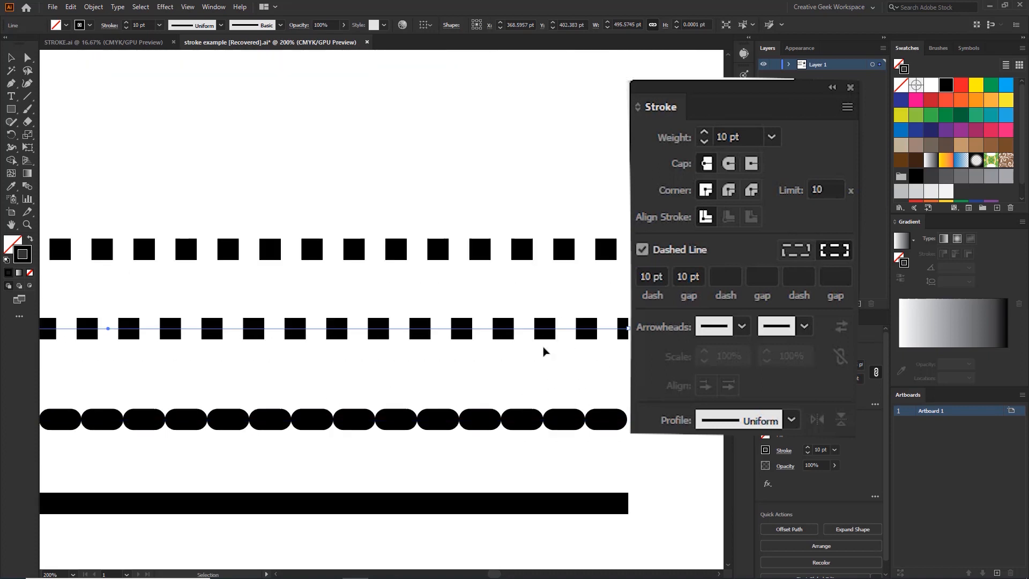
pyautogui.press('Delete')
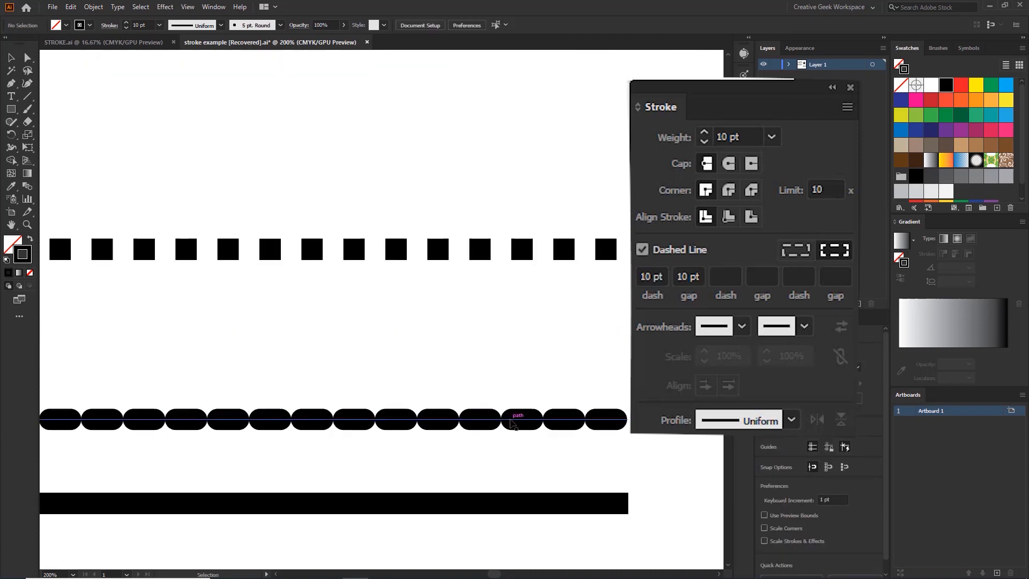
# Move the round-capped dashed line up to about 26 pt below the square-dashed line and compare their shared dash settings.
pyautogui.moveTo(511, 424); pyautogui.dragTo(518, 307)
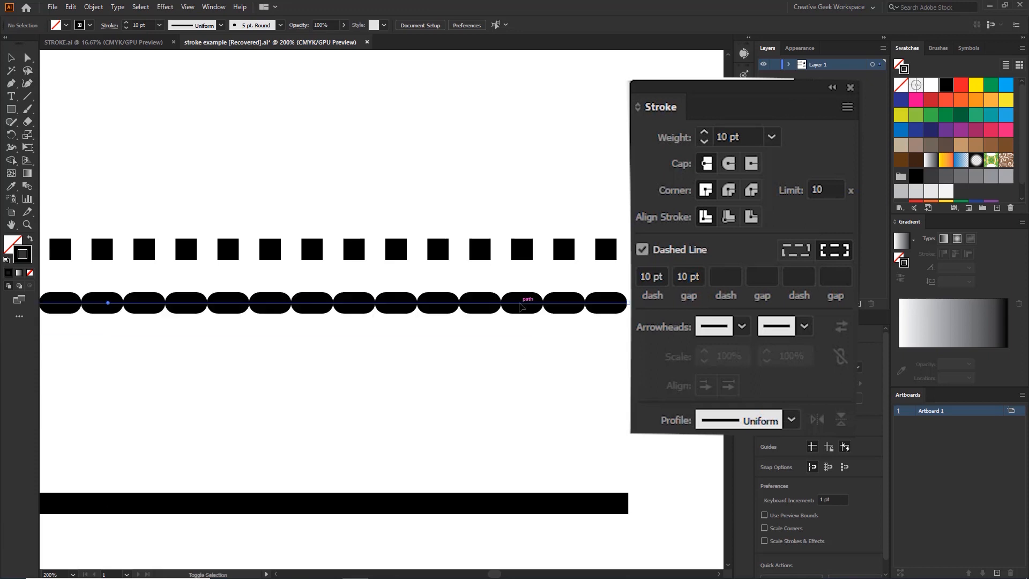
pyautogui.click(453, 250)
pyautogui.moveTo(448, 215); pyautogui.dragTo(409, 343)
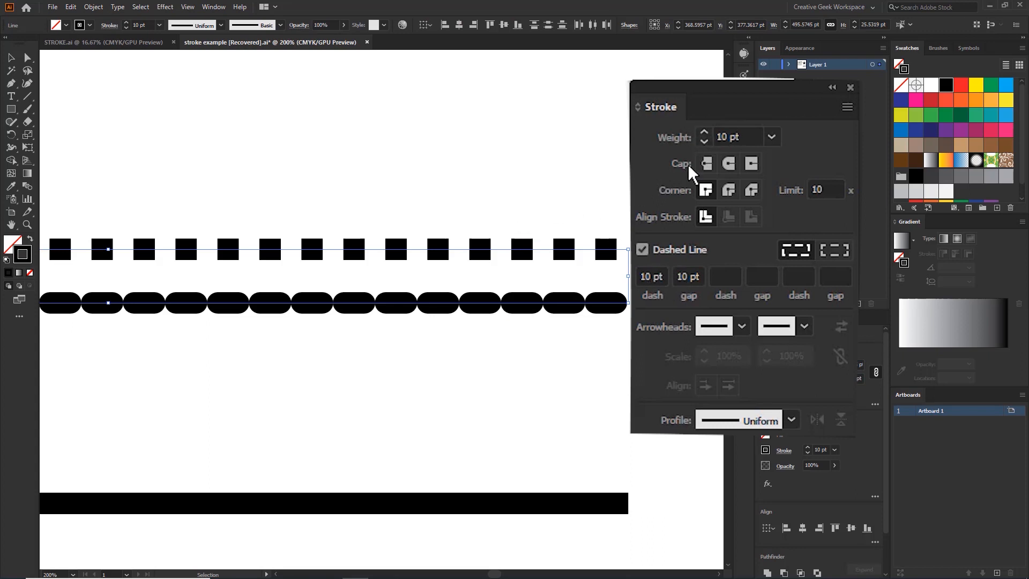
pyautogui.click(380, 363)
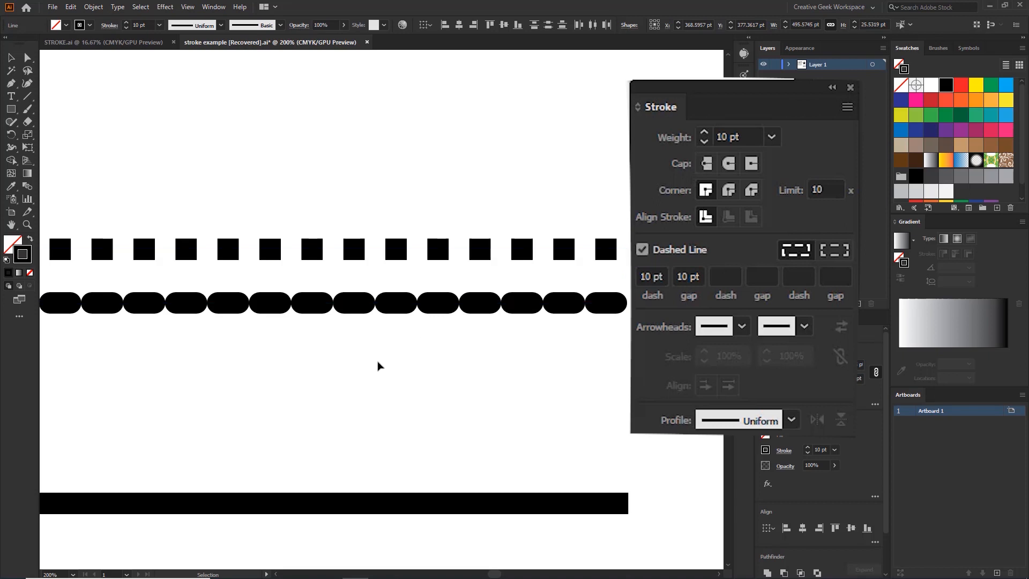
# Duplicate the round-capped dashed line a short distance straight below itself and deselect the copy.
pyautogui.moveTo(361, 389); pyautogui.dragTo(610, 407)
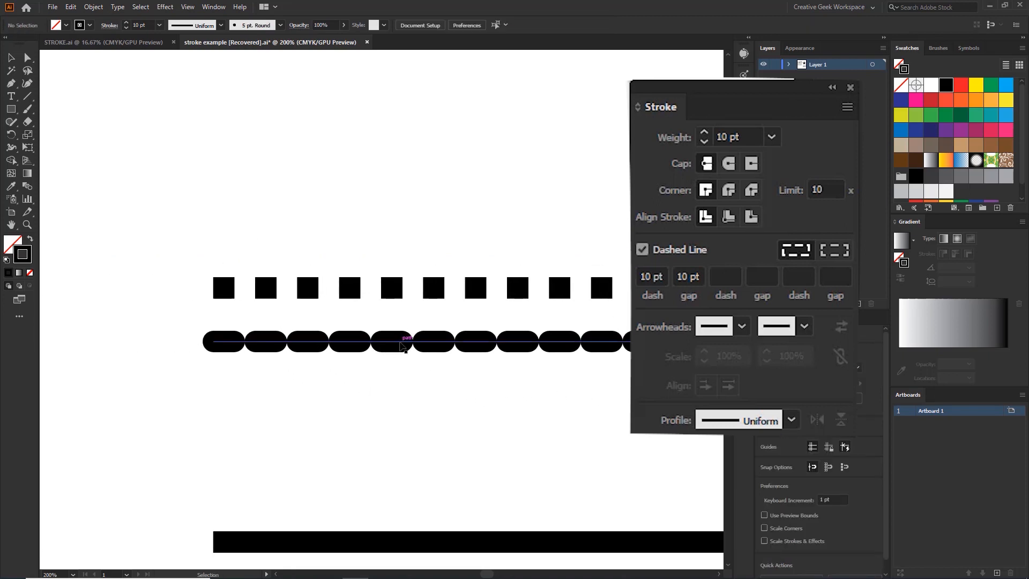
pyautogui.moveTo(468, 345); pyautogui.dragTo(462, 410)
pyautogui.click(396, 391)
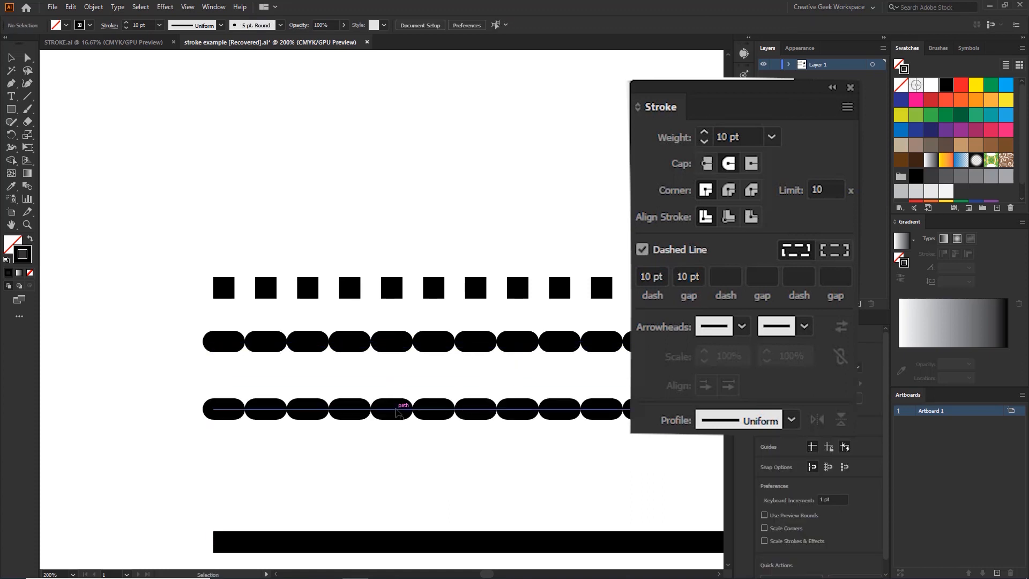
# Open the first dash length of the lower round-capped line for editing.
pyautogui.click(396, 410)
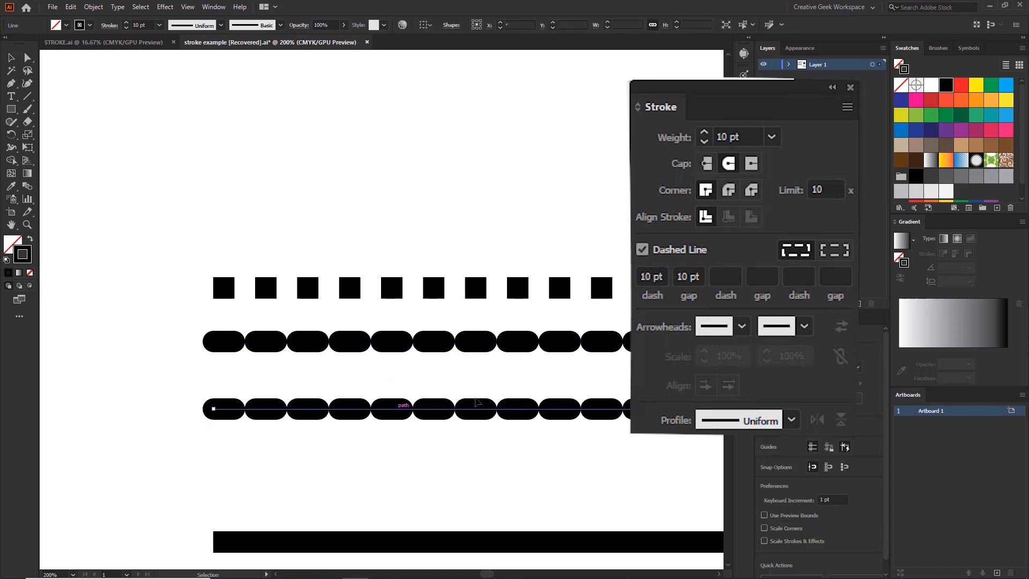
pyautogui.click(652, 278)
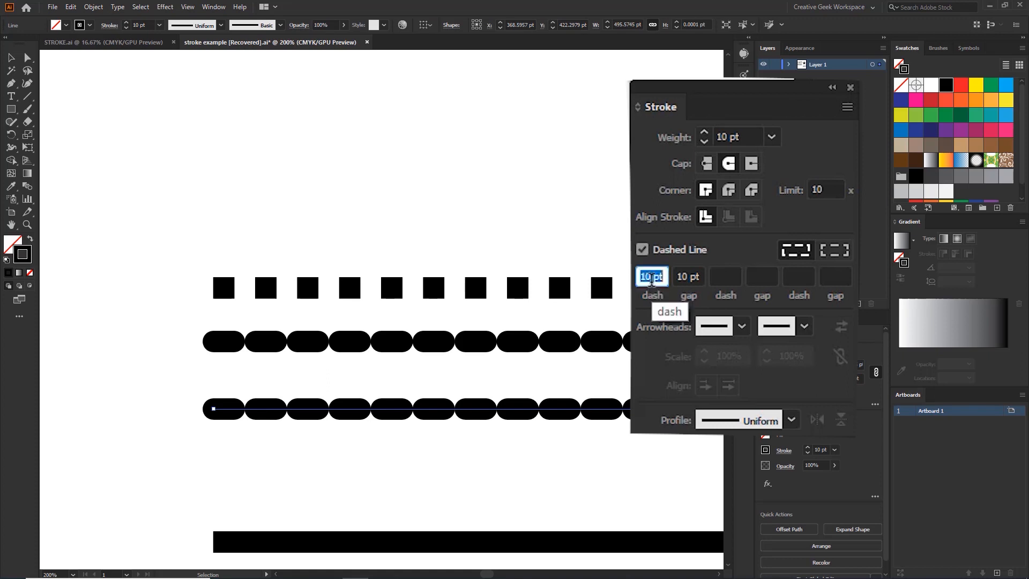
# Set the third line's dash to 0 pt and gap to 15 pt to make a row of round dots.
pyautogui.write('0')
pyautogui.click(688, 277)
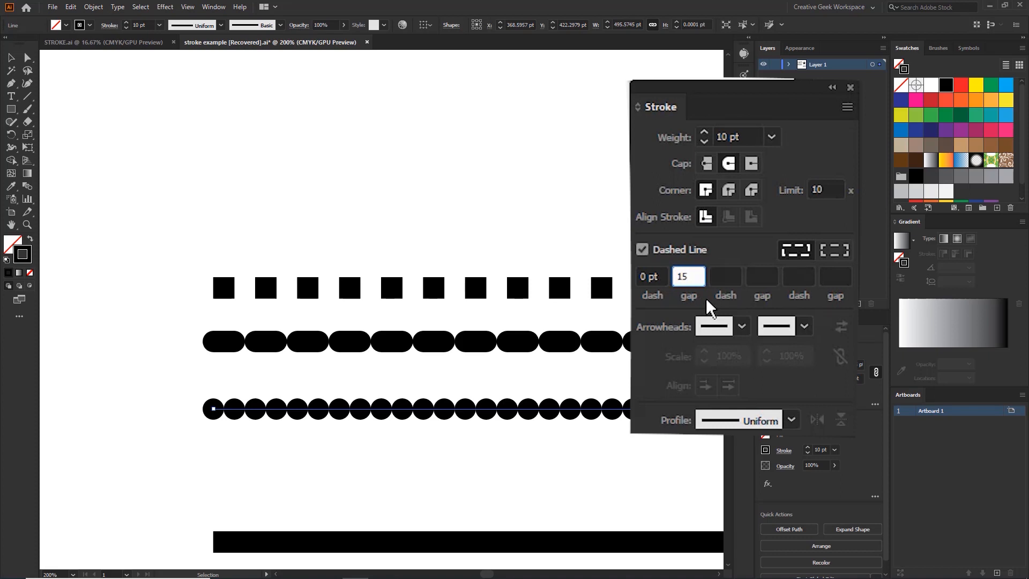
pyautogui.press('Return')
pyautogui.click(583, 463)
# Examine the round dots and their spacing up close and along the line's full length, compared with the dashed lines above.
pyautogui.scroll(-2, 578, 450)
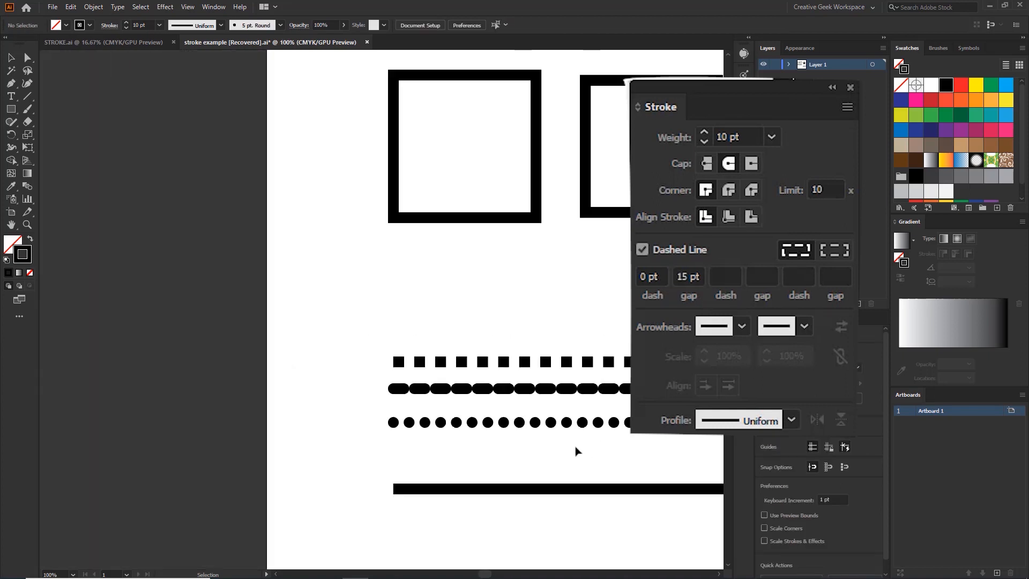
pyautogui.moveTo(578, 451); pyautogui.dragTo(464, 411)
pyautogui.scroll(2, 467, 405)
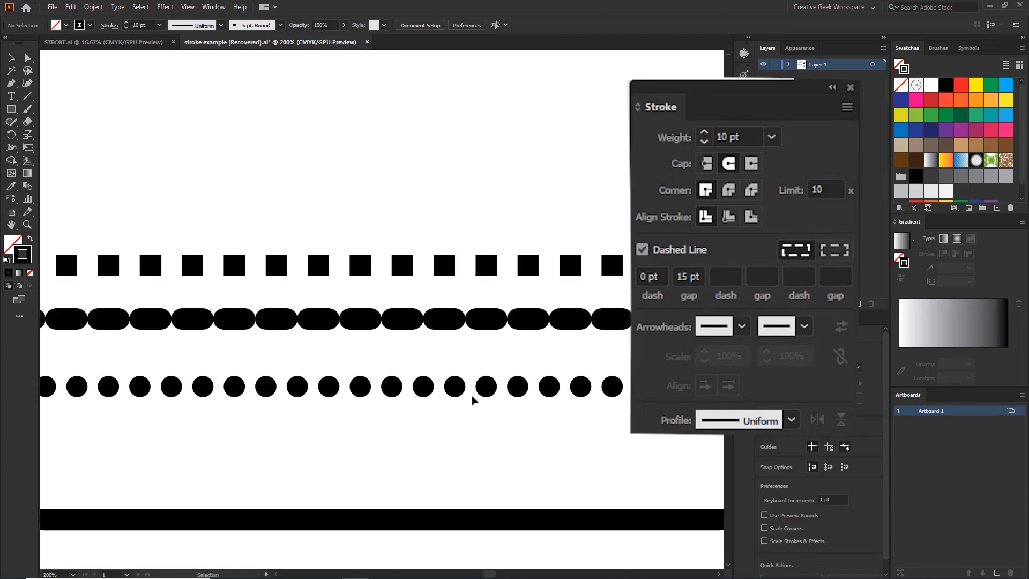
pyautogui.scroll(1, 509, 405)
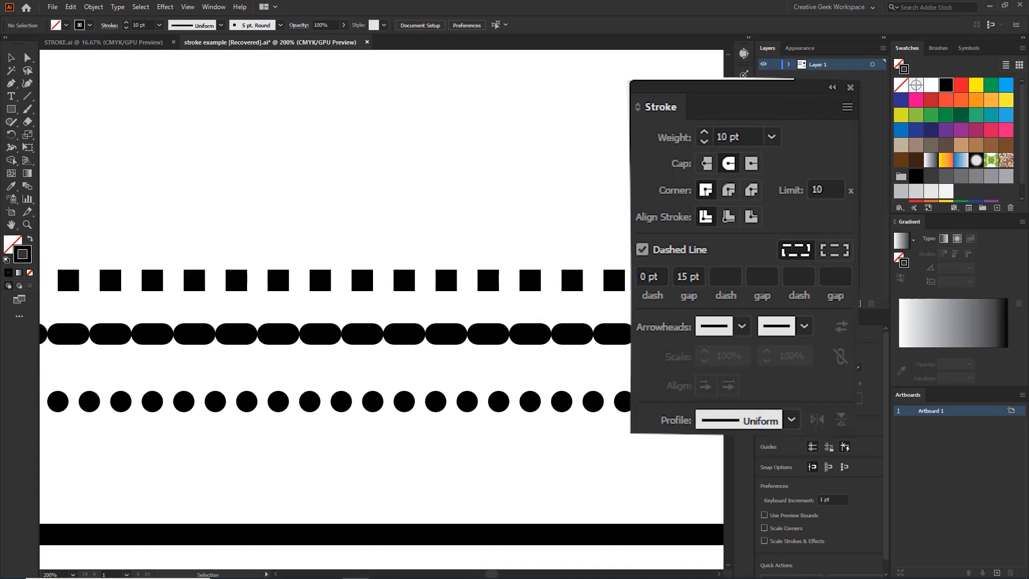
pyautogui.scroll(3, 239, 424)
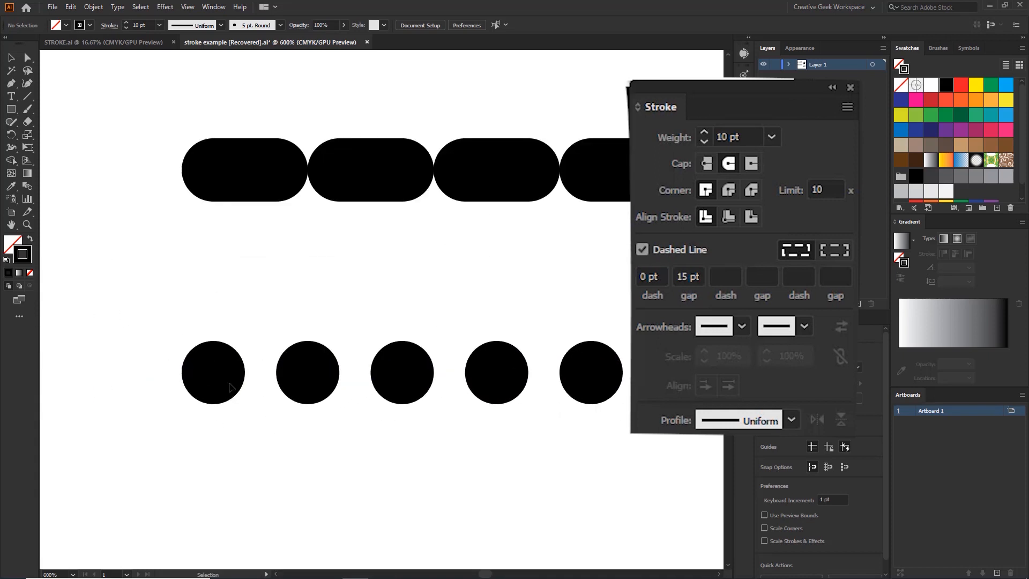
pyautogui.scroll(1, 214, 374)
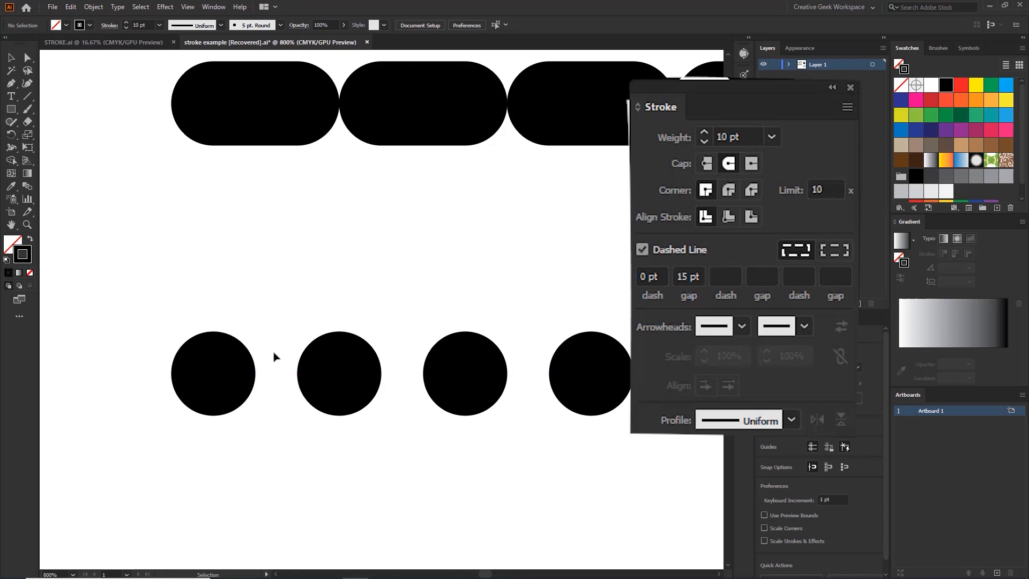
pyautogui.hotkey('ctrl', '-')
pyautogui.hotkey('ctrl', '-')
pyautogui.hotkey('ctrl', '-')
pyautogui.hotkey('ctrl', '-')
pyautogui.hotkey('ctrl', '-')
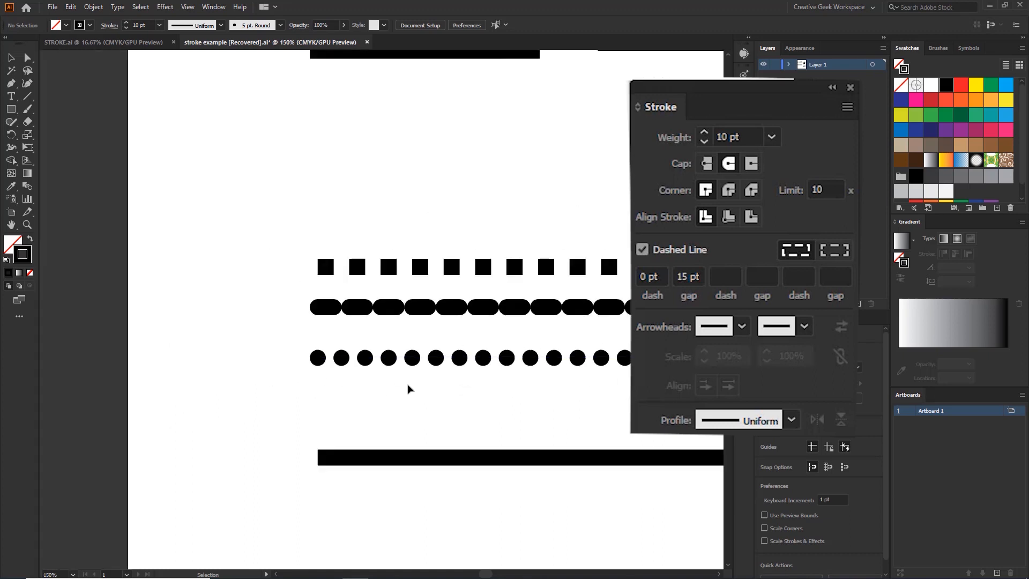
pyautogui.press('Tab')
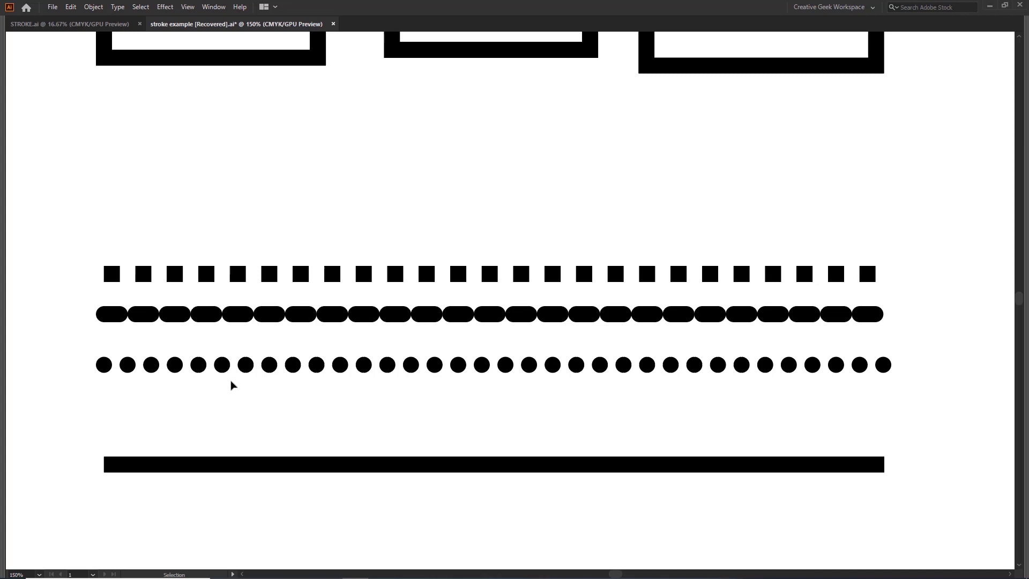
pyautogui.moveTo(416, 391); pyautogui.dragTo(329, 344)
pyautogui.press('Tab')
# Increase the dotted line's stroke weight to 80 pt.
pyautogui.moveTo(494, 427); pyautogui.dragTo(363, 413)
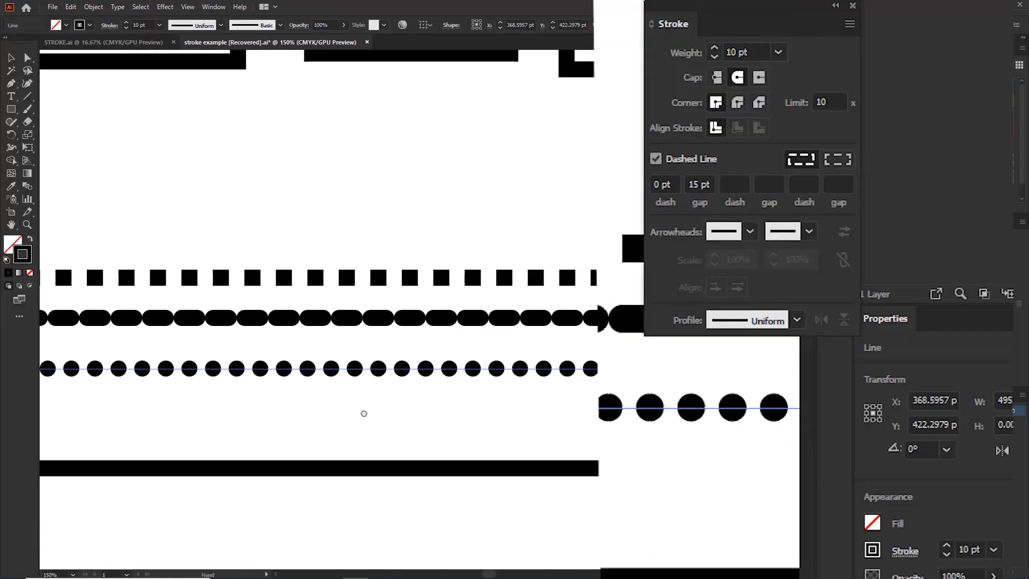
pyautogui.click(778, 52)
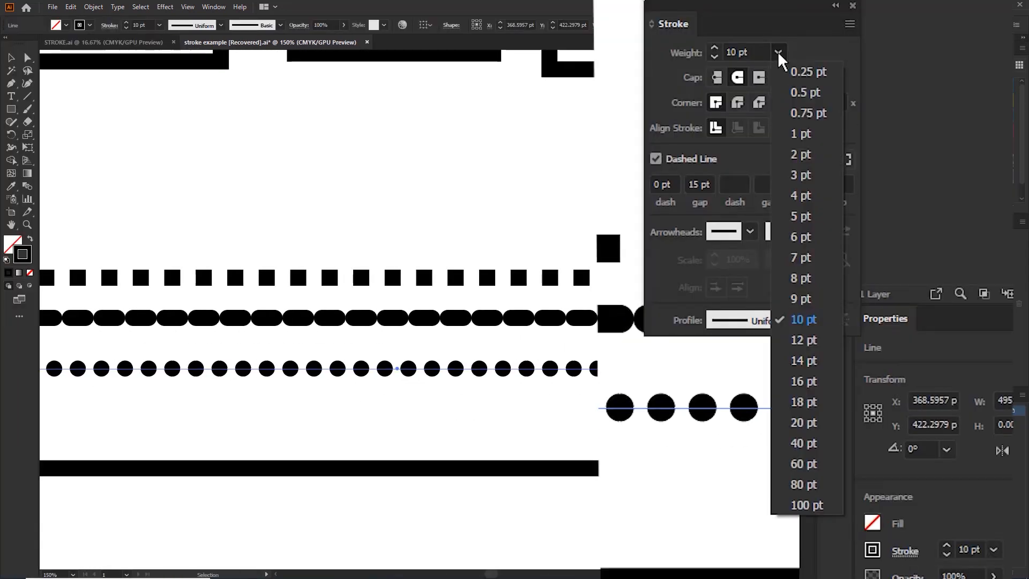
pyautogui.click(799, 485)
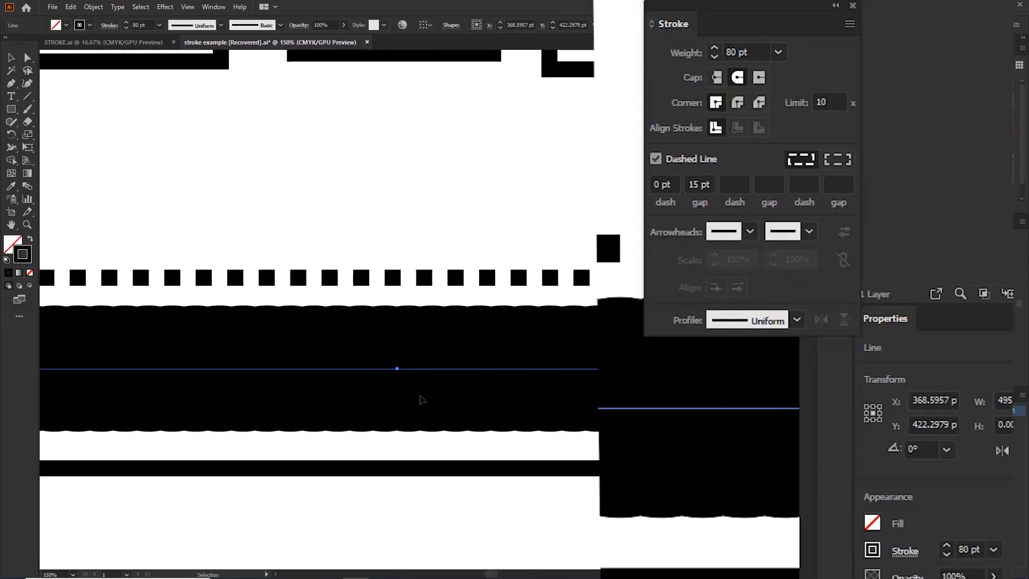
# Move the thick 80 pt line down, clear of the capsule-shaped dashes, to about Y 507 pt.
pyautogui.scroll(-2, 422, 399)
pyautogui.moveTo(406, 367); pyautogui.dragTo(391, 451)
pyautogui.scroll(2, 383, 330)
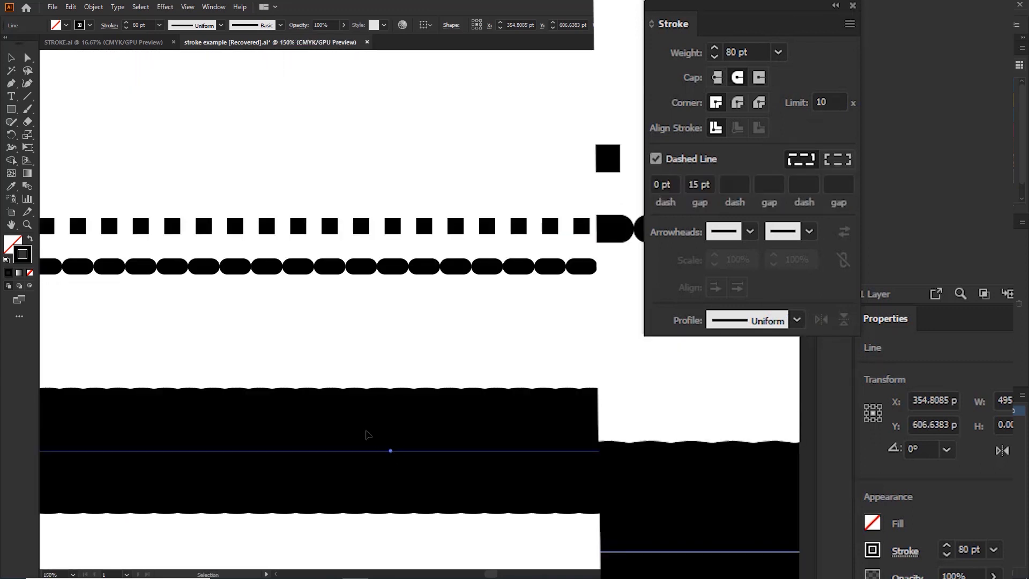
pyautogui.press('space')
pyautogui.moveTo(490, 356); pyautogui.dragTo(573, 332)
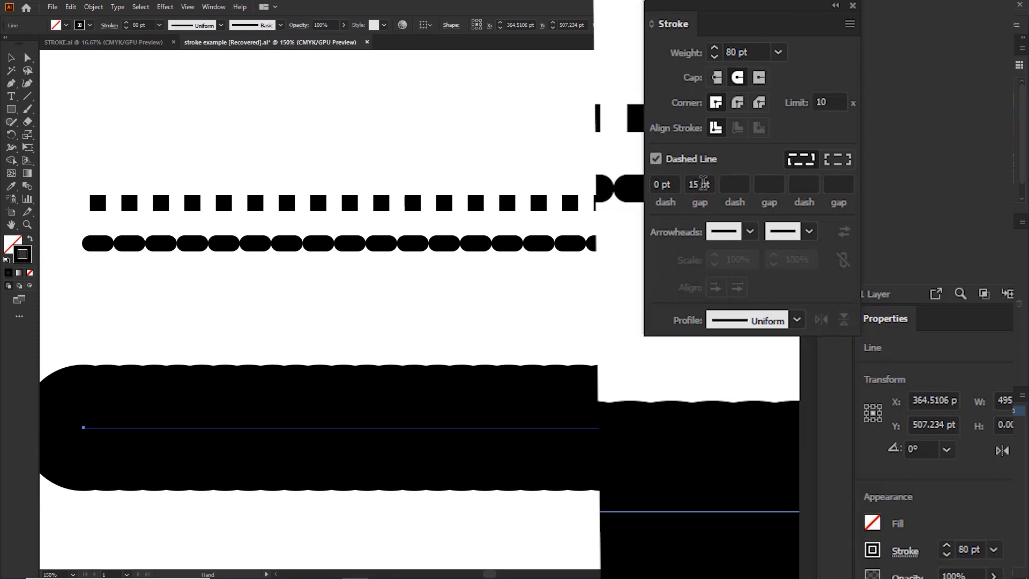
# Set the thick line's gap to 90 pt so its dots separate into individual large circles.
pyautogui.click(700, 184)
pyautogui.write('9')
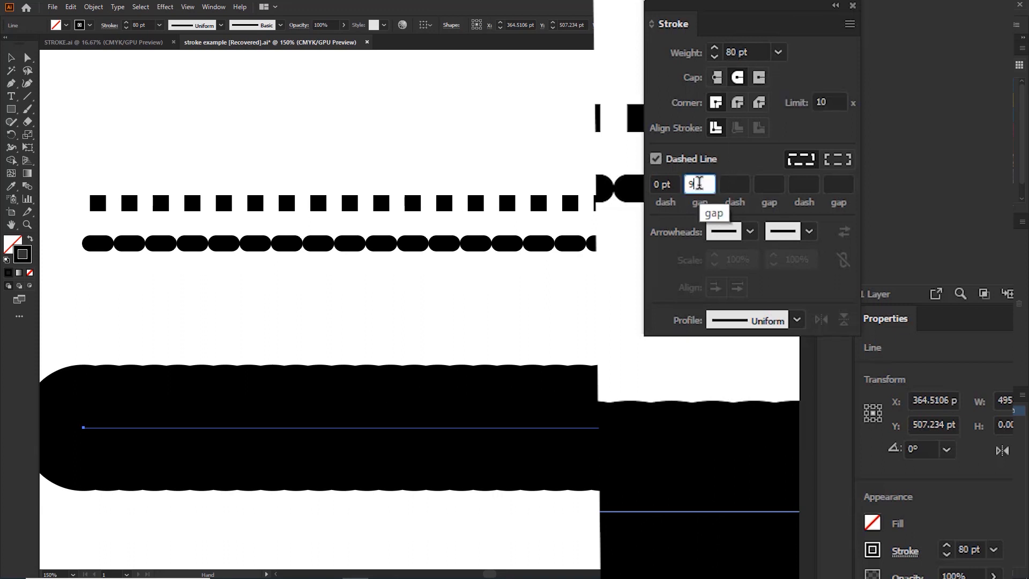
pyautogui.write('0')
pyautogui.press('Return')
pyautogui.hotkey('ctrl', '-')
pyautogui.hotkey('ctrl', '-')
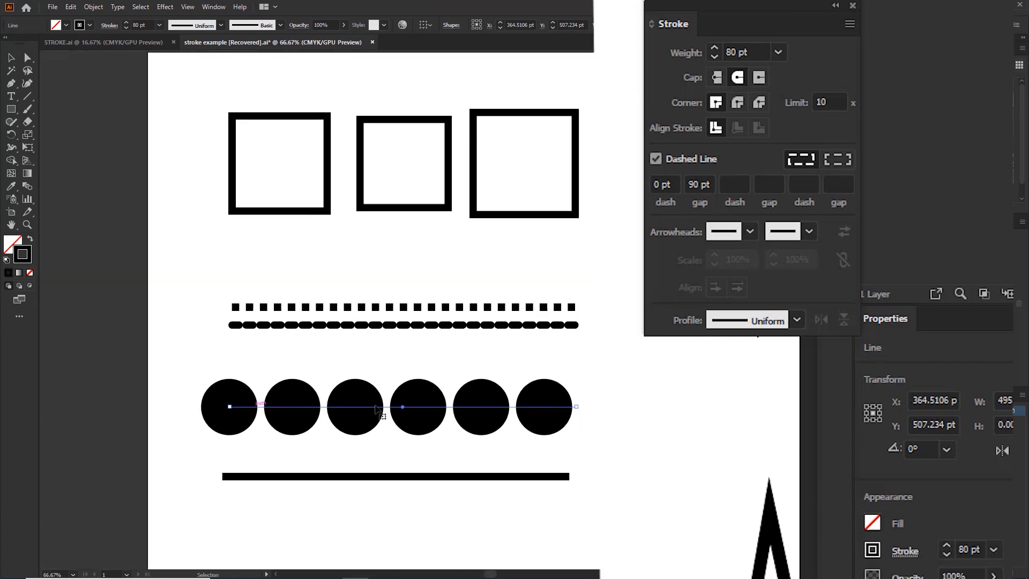
# Reposition the row of large circles beneath the dashed lines, at about X 390 pt and Y 488 pt.
pyautogui.moveTo(404, 402); pyautogui.dragTo(417, 389)
pyautogui.moveTo(487, 424); pyautogui.dragTo(371, 427)
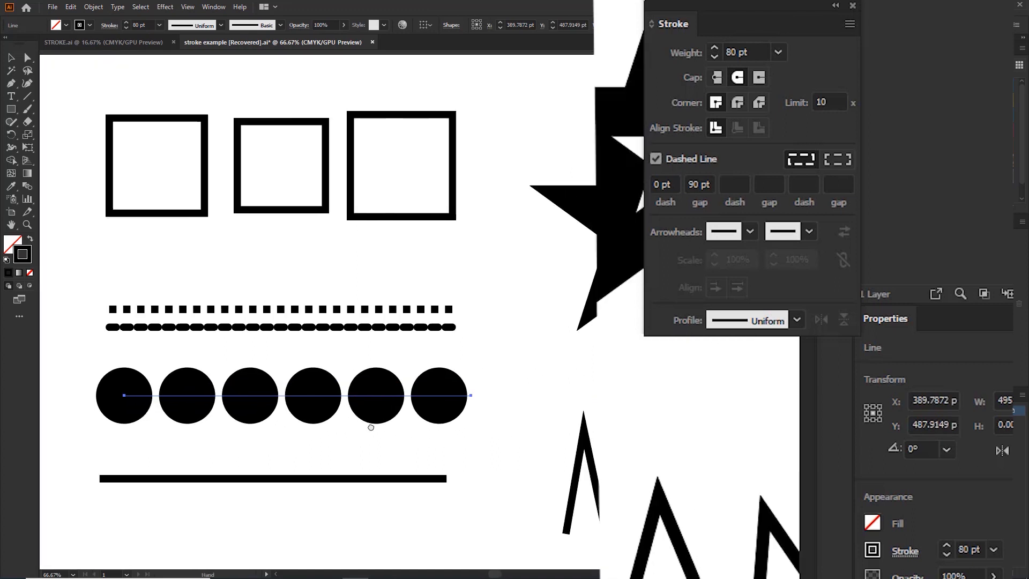
pyautogui.scroll(1, 307, 426)
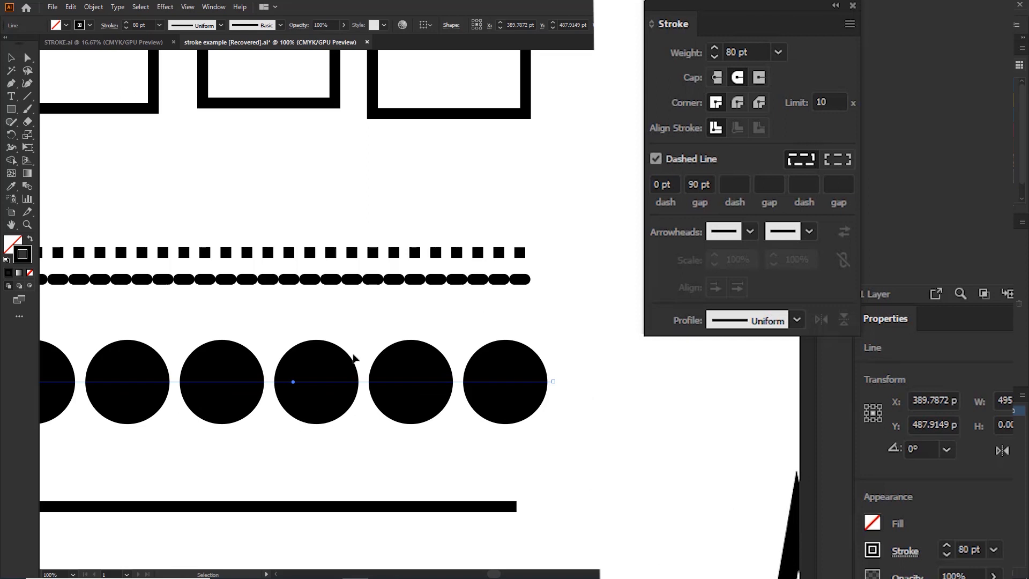
pyautogui.click(450, 401)
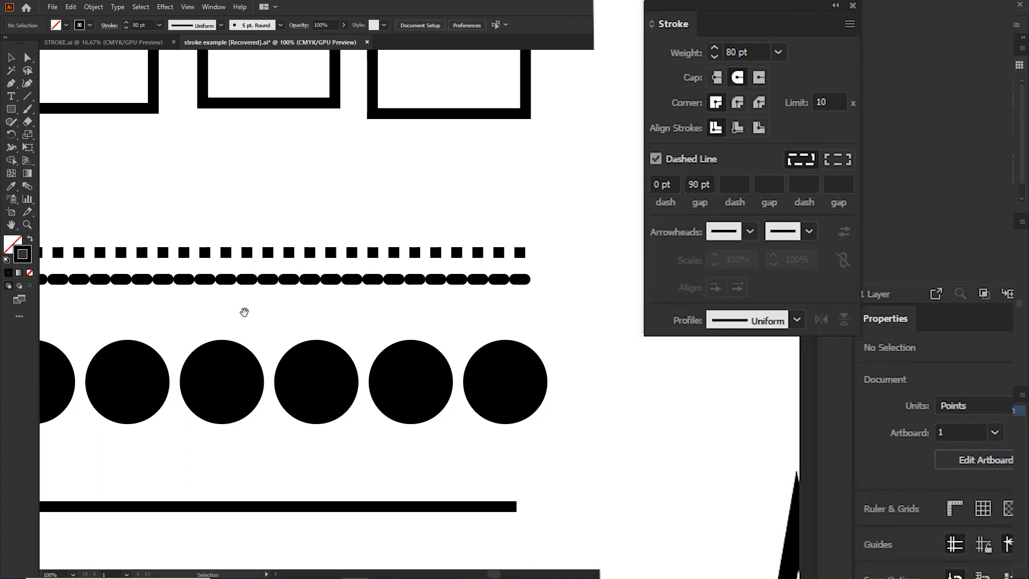
pyautogui.moveTo(243, 313)
pyautogui.mouseDown()
pyautogui.moveTo(483, 282)
pyautogui.moveTo(379, 267)
pyautogui.mouseUp()
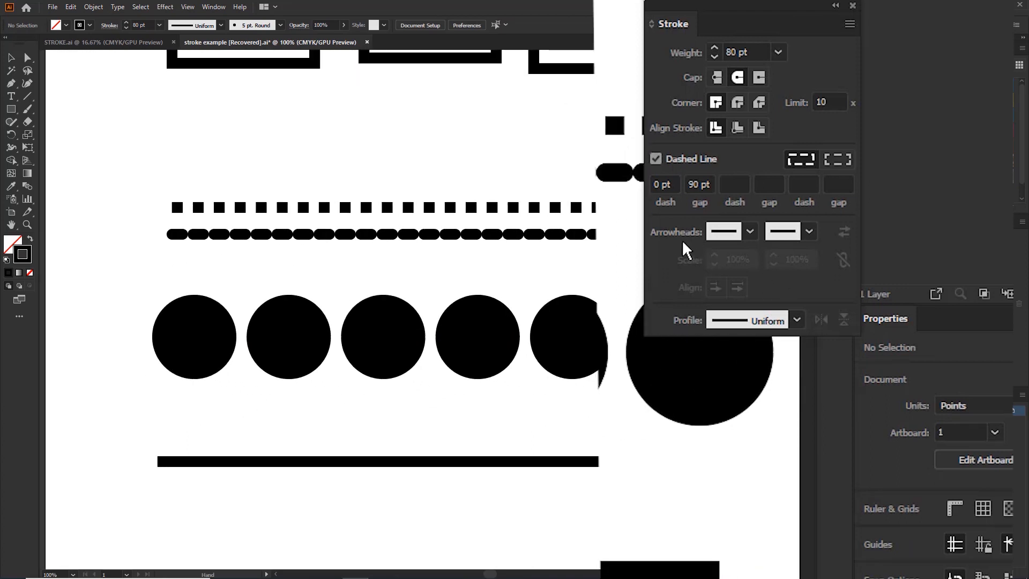
# Shorten the solid line below the circles to about 264 pt wide and move it to about X 306 pt, Y 626 pt.
pyautogui.moveTo(543, 396); pyautogui.dragTo(513, 345)
pyautogui.moveTo(492, 411); pyautogui.dragTo(518, 427)
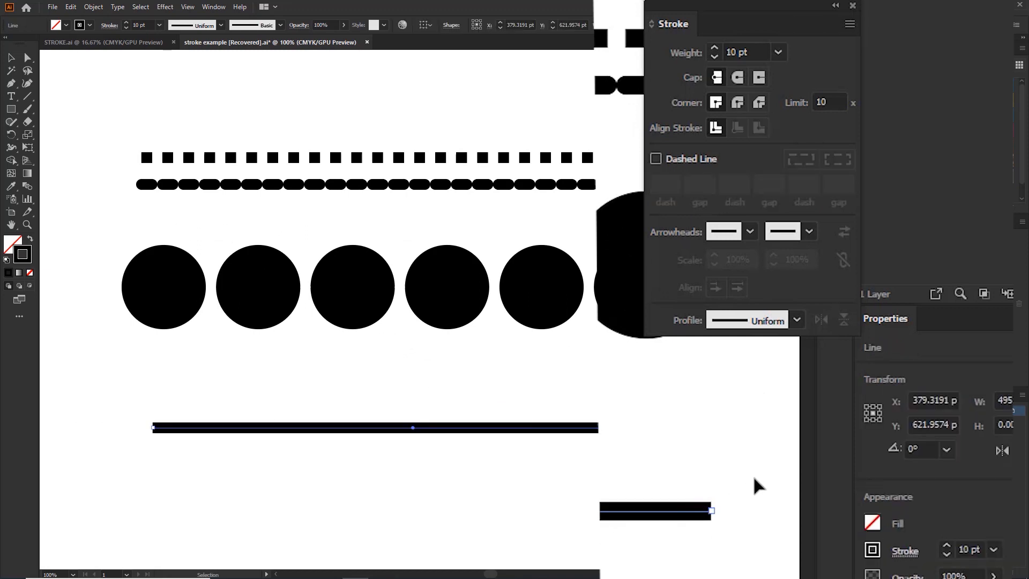
pyautogui.moveTo(713, 512); pyautogui.dragTo(426, 460)
pyautogui.click(423, 466)
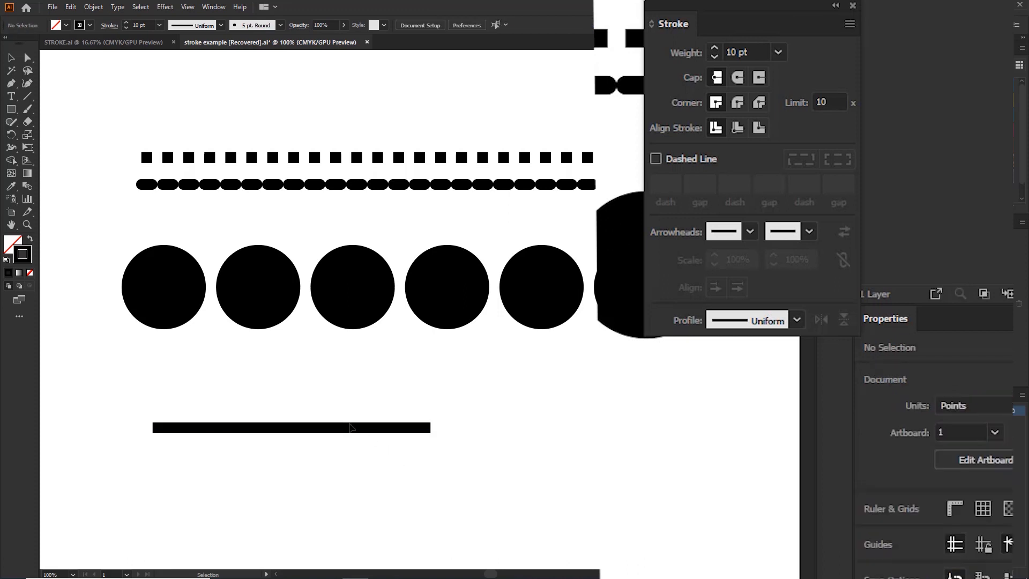
pyautogui.moveTo(345, 430); pyautogui.dragTo(391, 431)
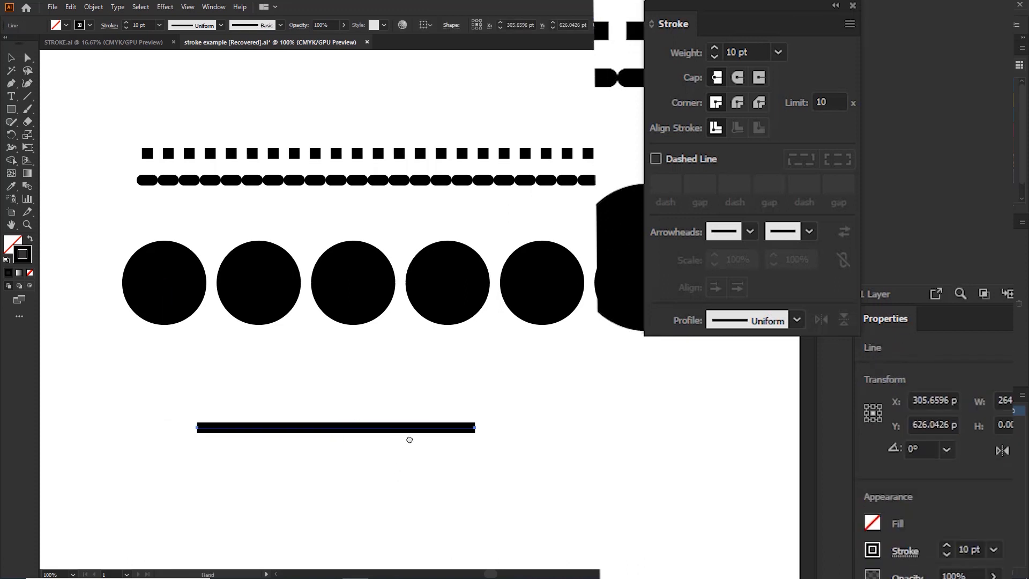
# Apply the solid circle arrowhead, Arrow 21, to the start of the shortened solid line.
pyautogui.scroll(-1, 471, 418)
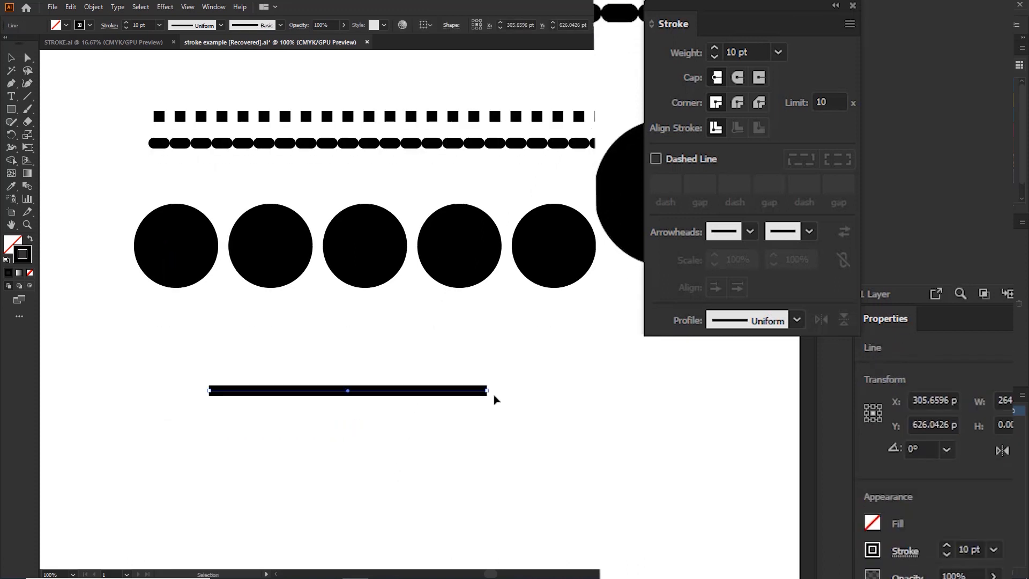
pyautogui.click(750, 231)
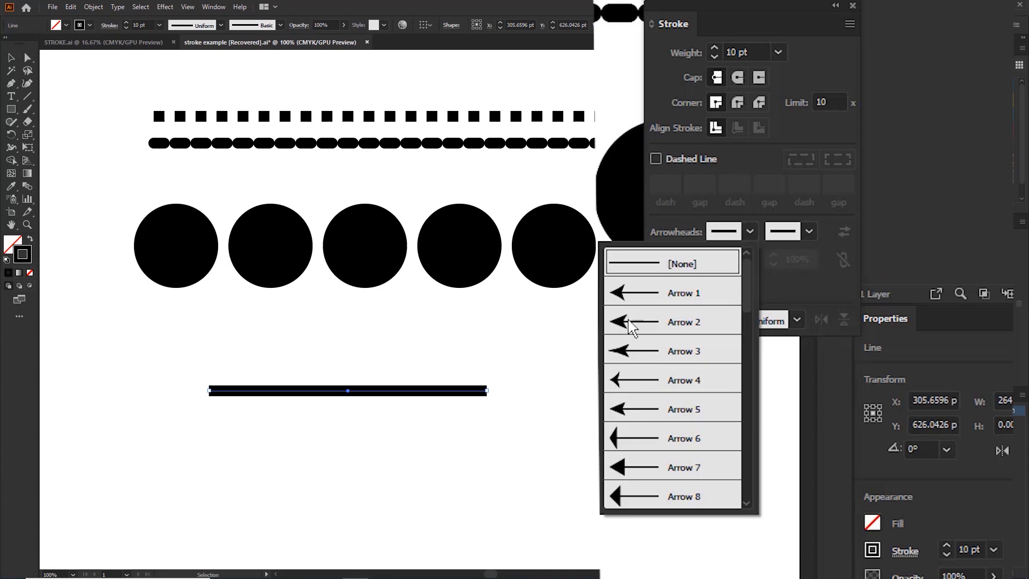
pyautogui.scroll(-3, 624, 406)
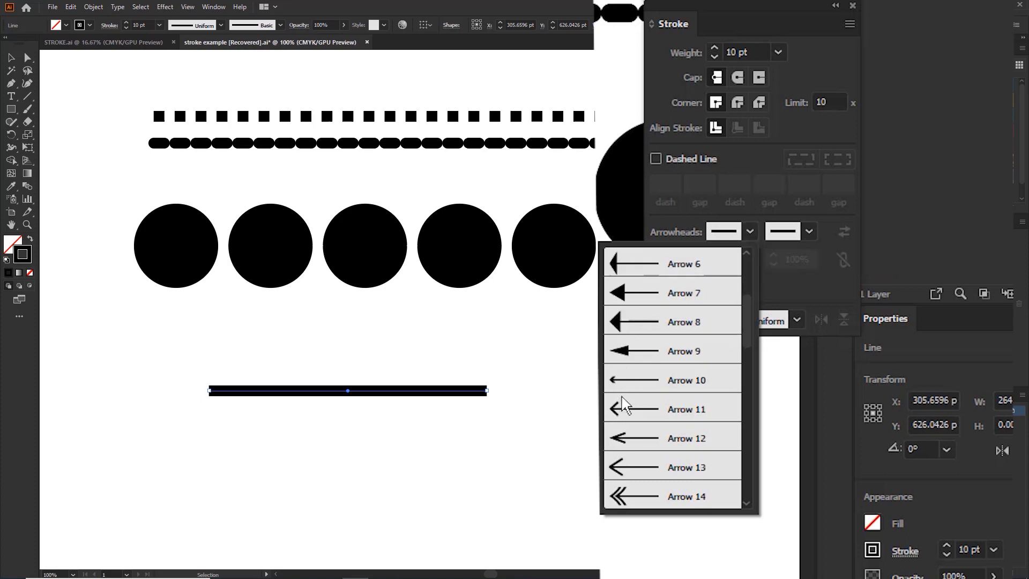
pyautogui.scroll(-4, 622, 406)
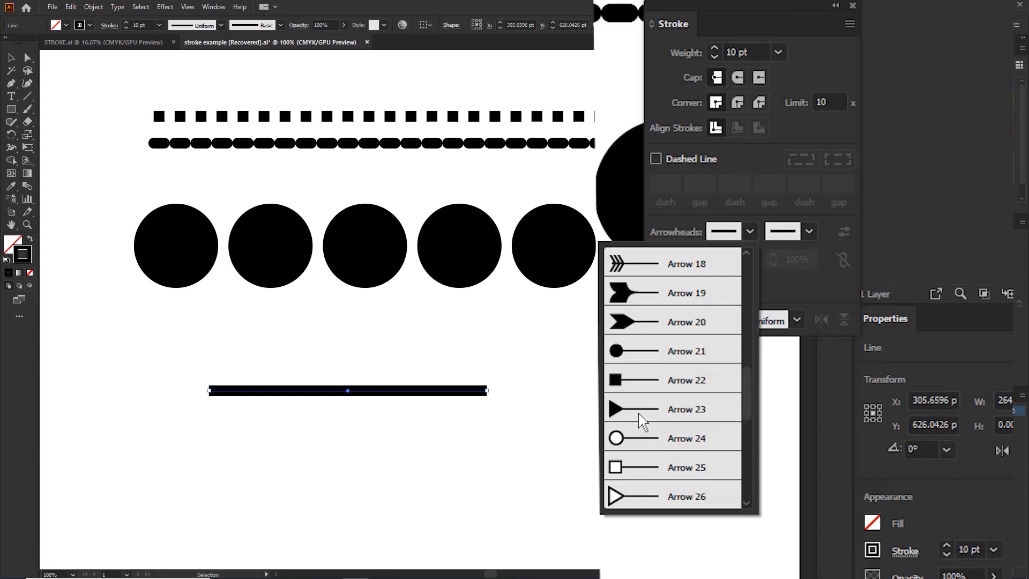
pyautogui.click(641, 358)
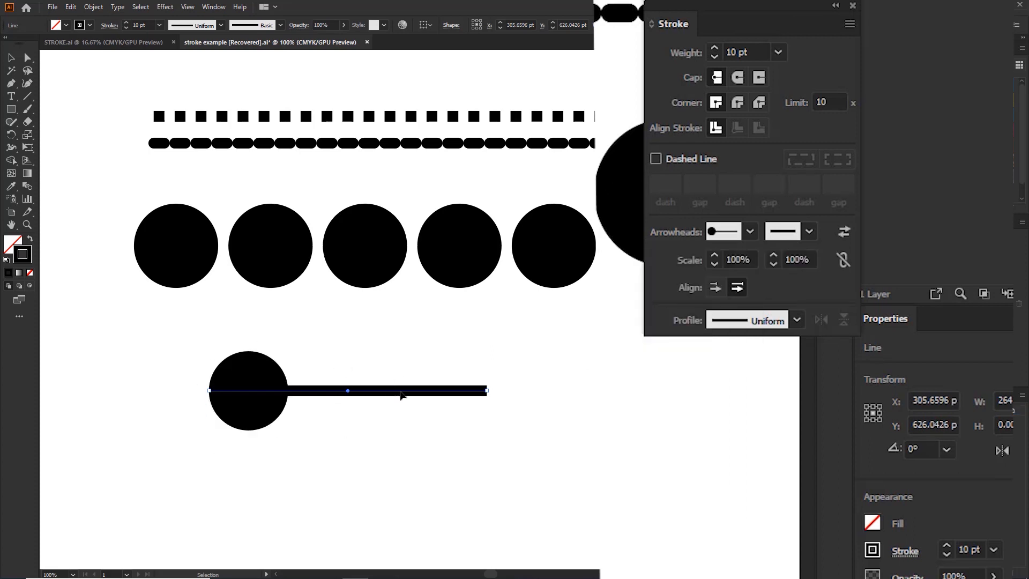
# Apply a pointed, swept-back arrowhead to the end of the line.
pyautogui.click(809, 231)
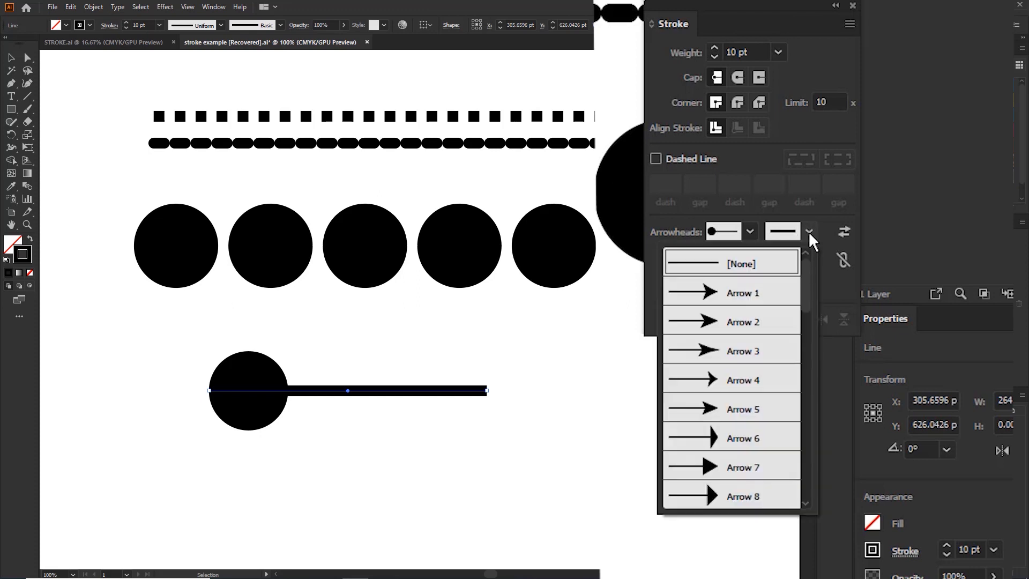
pyautogui.press('Escape')
pyautogui.click(527, 360)
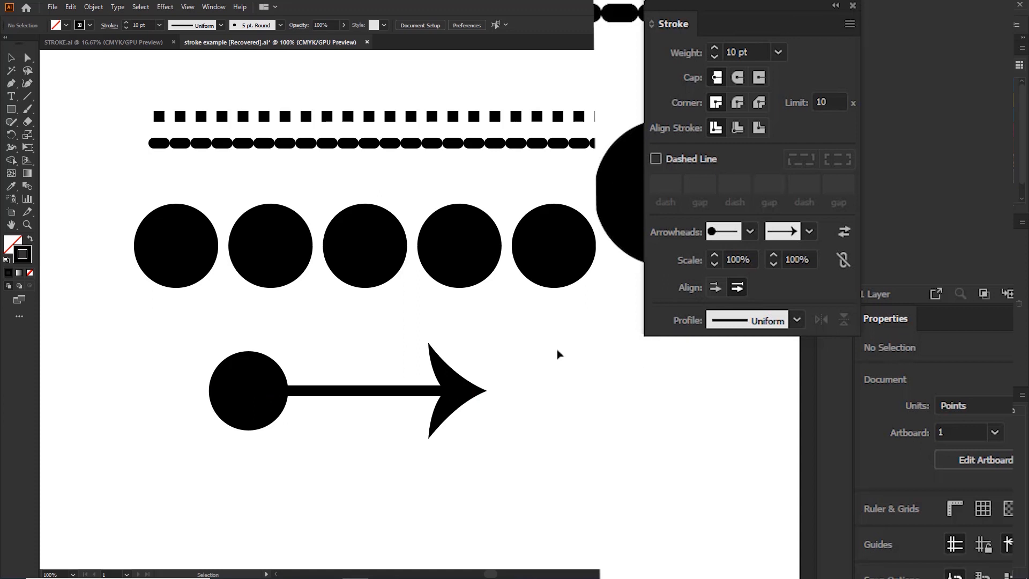
# Set the scale of the line's start arrowhead to 50%.
pyautogui.click(354, 392)
pyautogui.click(737, 259)
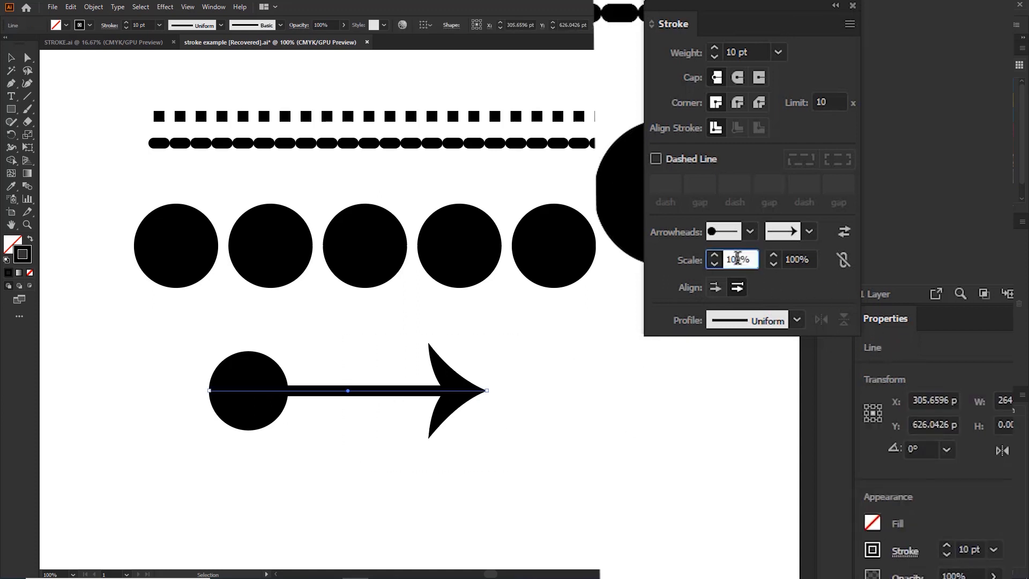
pyautogui.doubleClick(737, 259)
pyautogui.write('50')
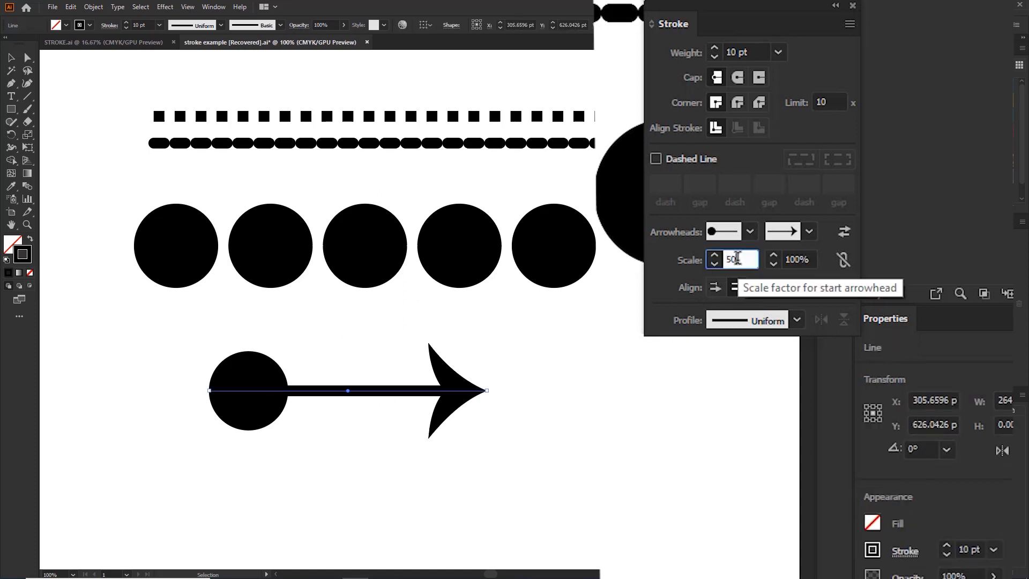
pyautogui.press('Return')
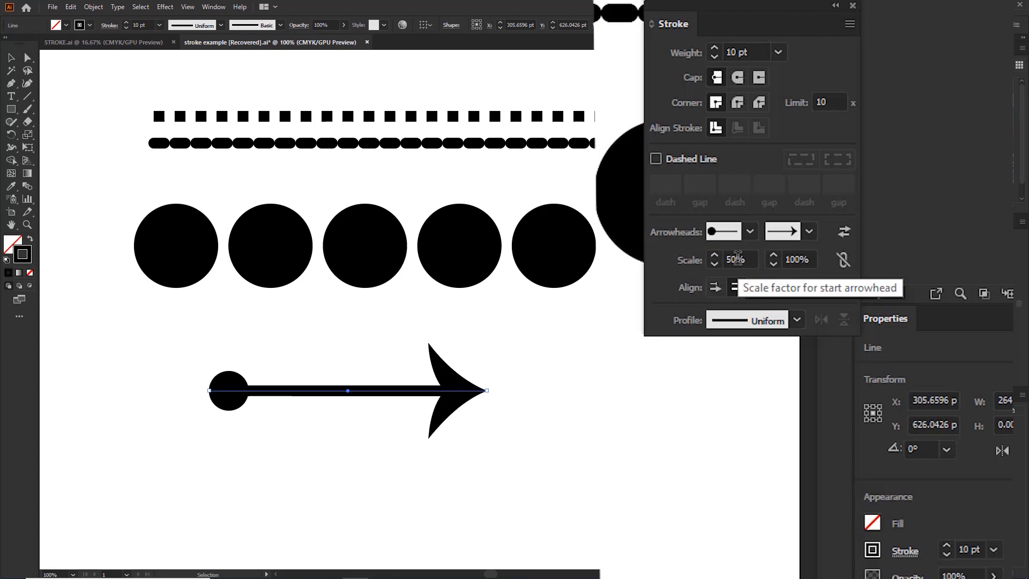
# Set the scale of the end arrowhead to 50% and shift the arrow line slightly left to about X 293 pt.
pyautogui.doubleClick(786, 259)
pyautogui.write('50')
pyautogui.press('Return')
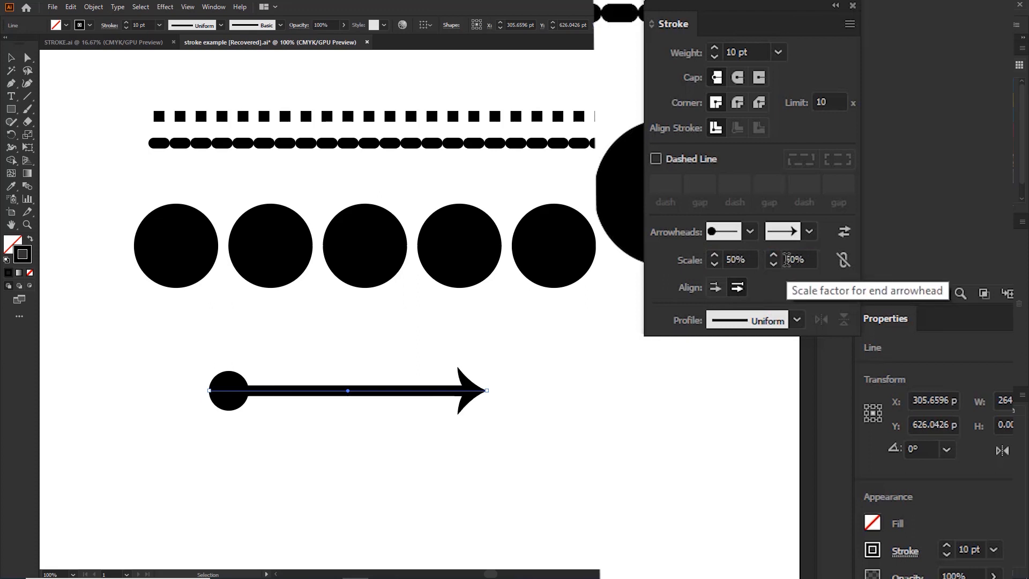
pyautogui.click(427, 436)
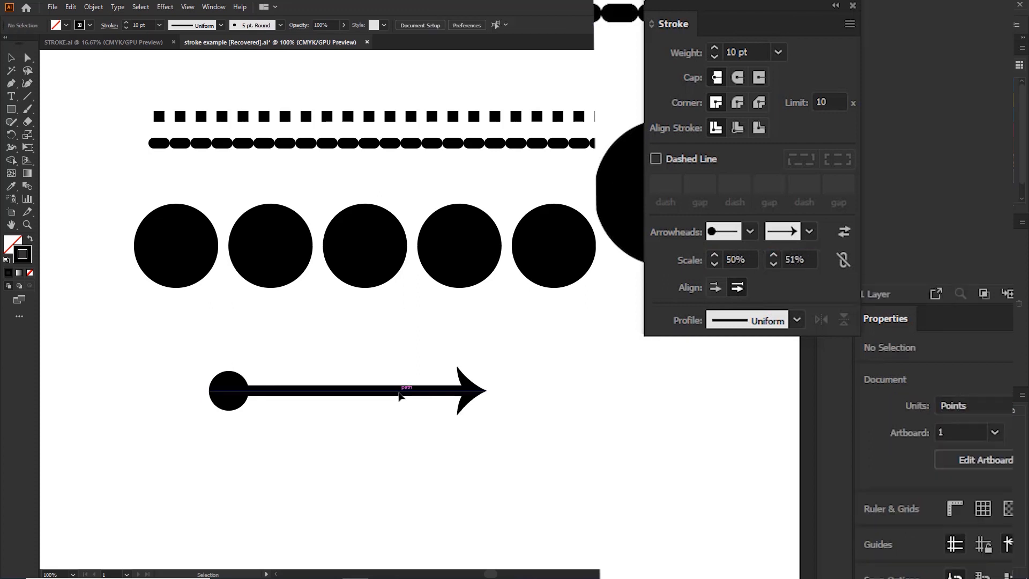
pyautogui.moveTo(399, 397); pyautogui.dragTo(386, 397)
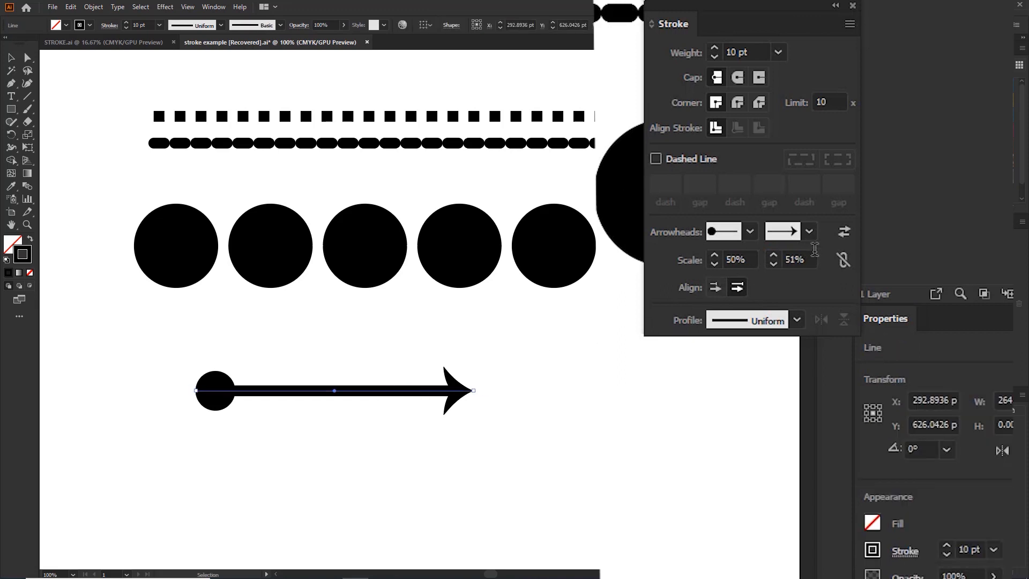
# Swap the line's start and end arrowheads repeatedly, finishing in their original order.
pyautogui.click(845, 232)
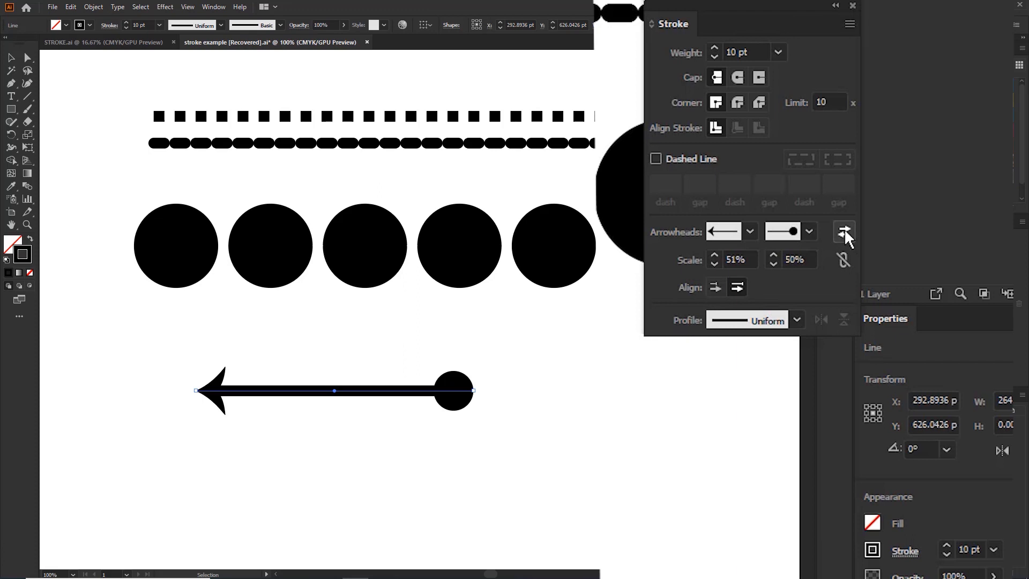
pyautogui.click(844, 229)
pyautogui.click(844, 229)
pyautogui.click(844, 230)
pyautogui.scroll(1, 383, 382)
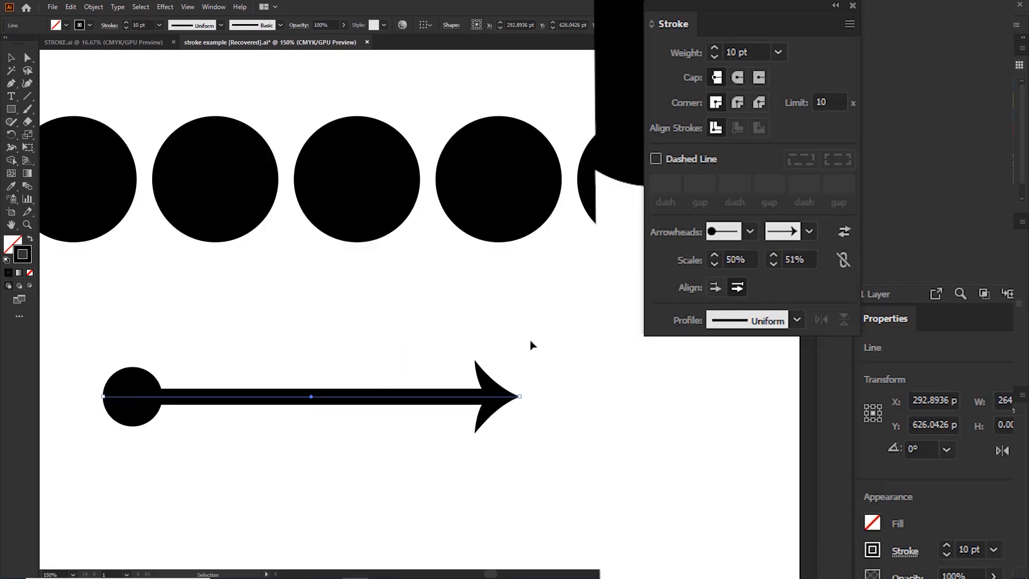
# Link the start and end arrowhead scales and set the start arrowhead's scale to 25%.
pyautogui.click(842, 259)
pyautogui.doubleClick(732, 256)
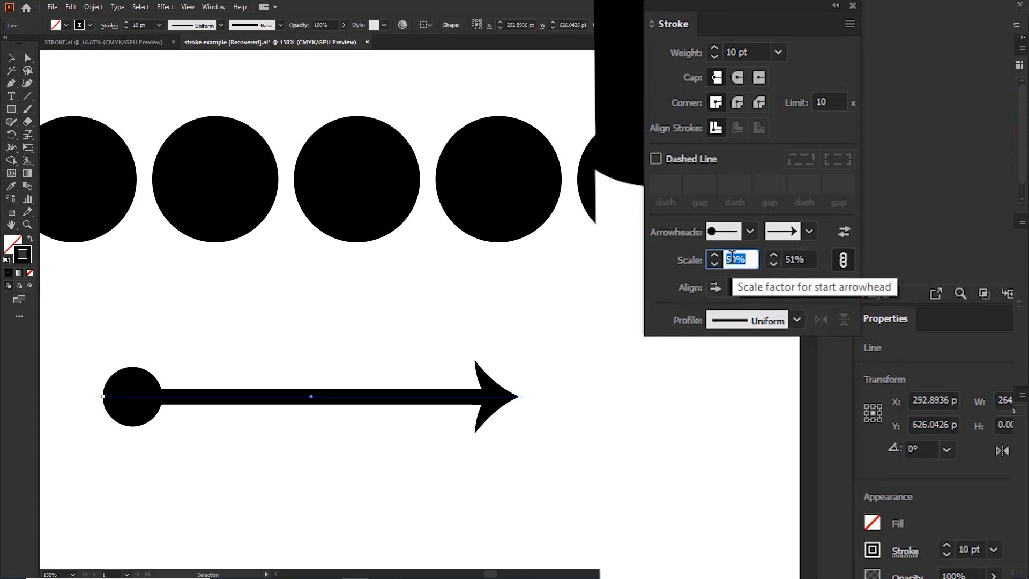
pyautogui.write('25')
pyautogui.press('Tab')
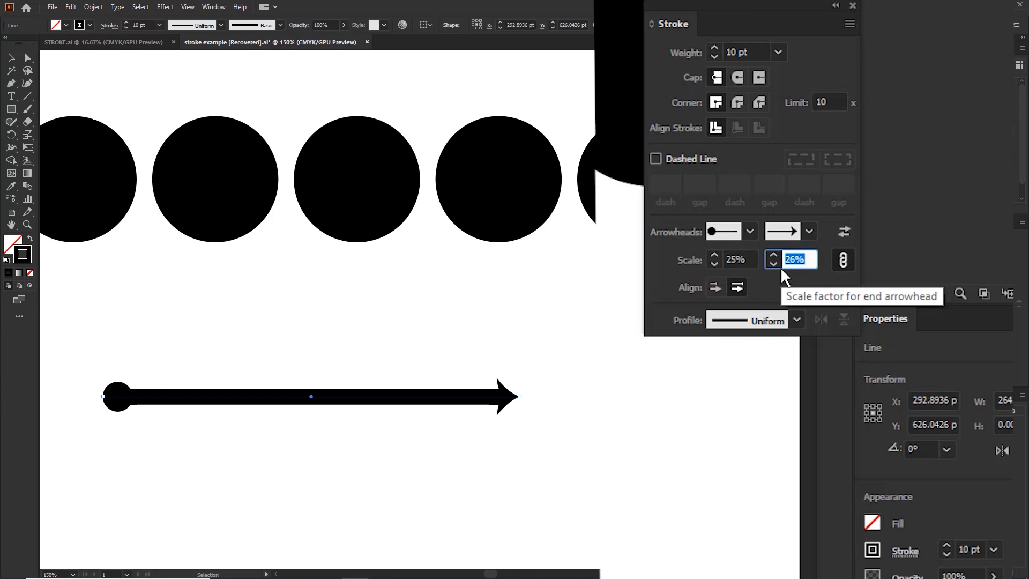
# Set the linked end arrowhead's scale to 50% and align the arrow tips to extend beyond the path's ends.
pyautogui.write('50')
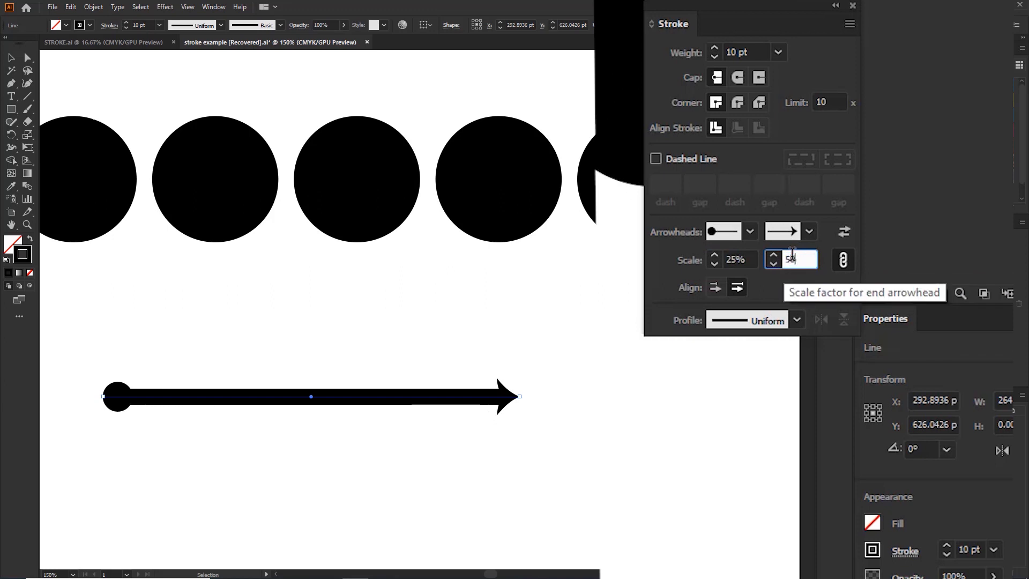
pyautogui.press('Return')
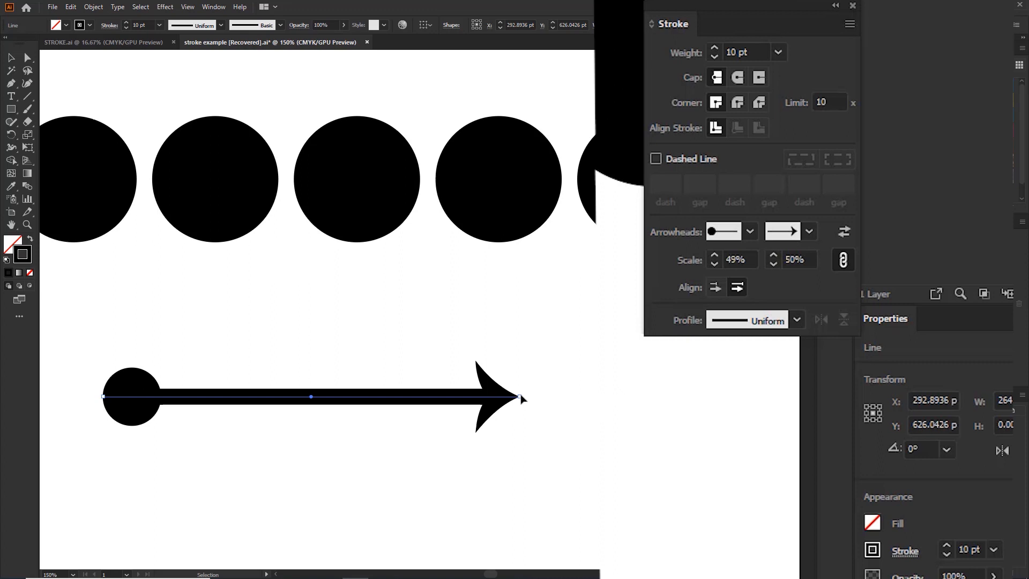
pyautogui.click(713, 290)
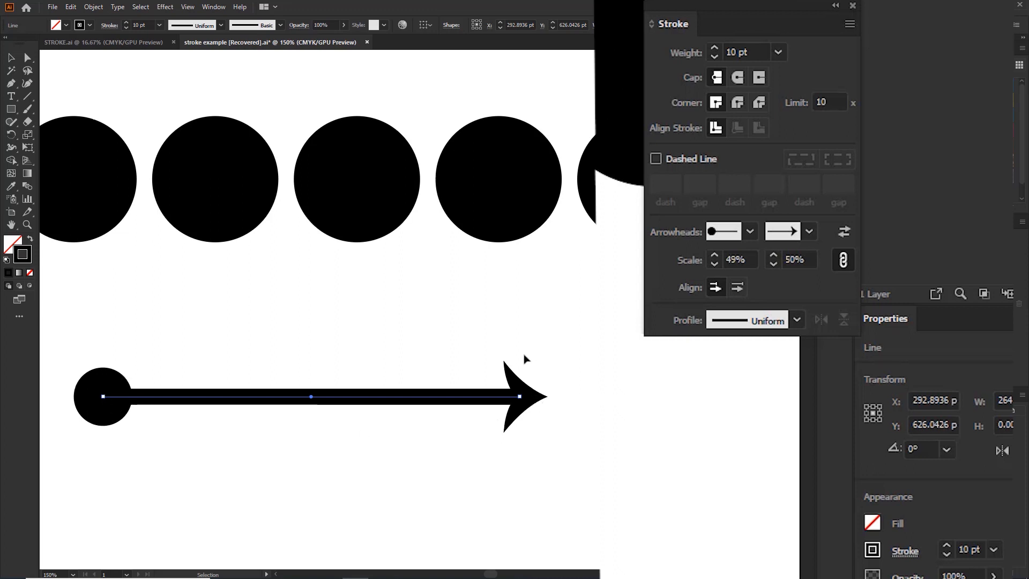
pyautogui.moveTo(413, 345); pyautogui.dragTo(419, 289)
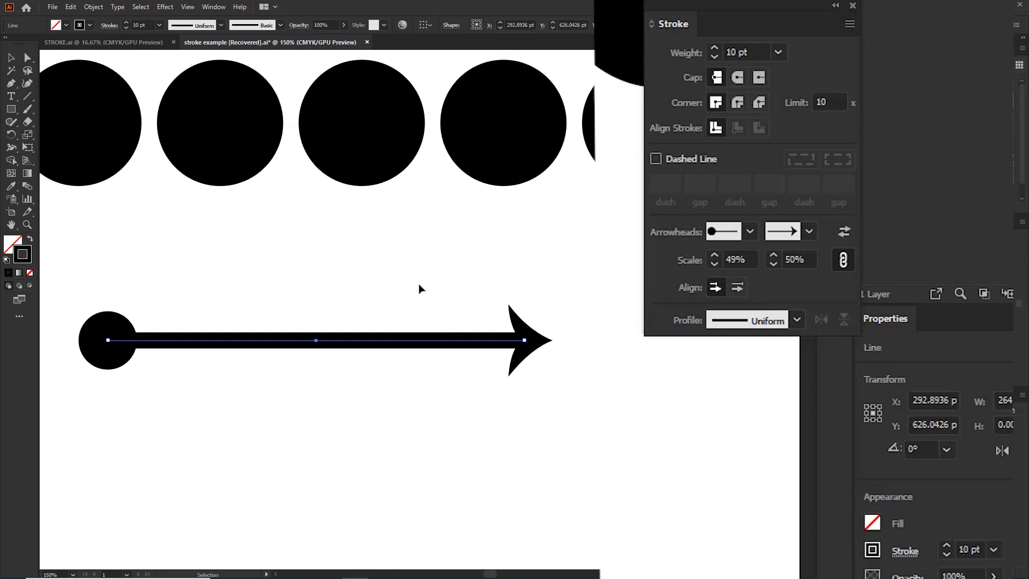
# Apply the shaded Arrow 28 arrowhead to the line's start and the open Arrow 11 arrowhead to its end.
pyautogui.click(749, 232)
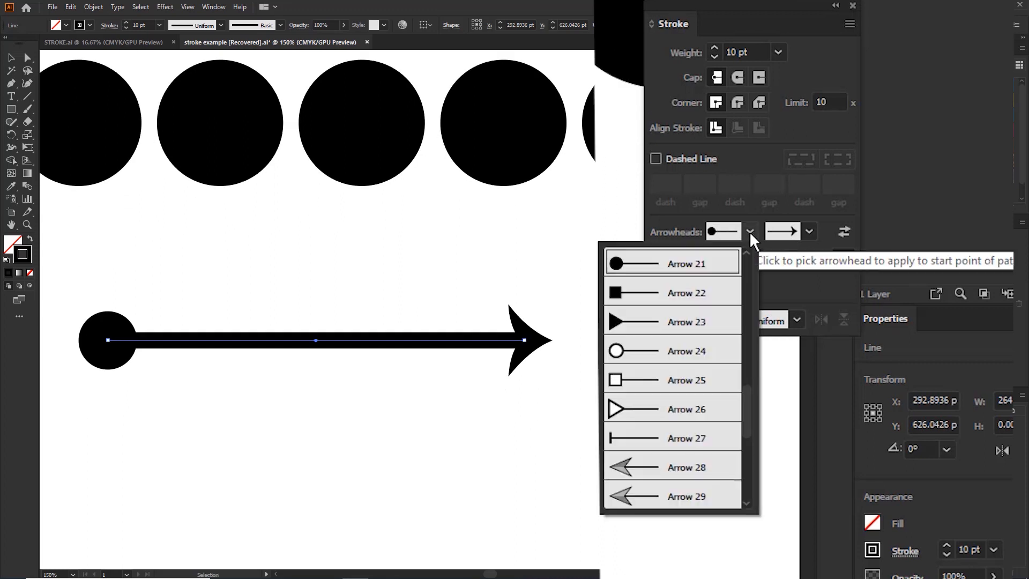
pyautogui.click(638, 462)
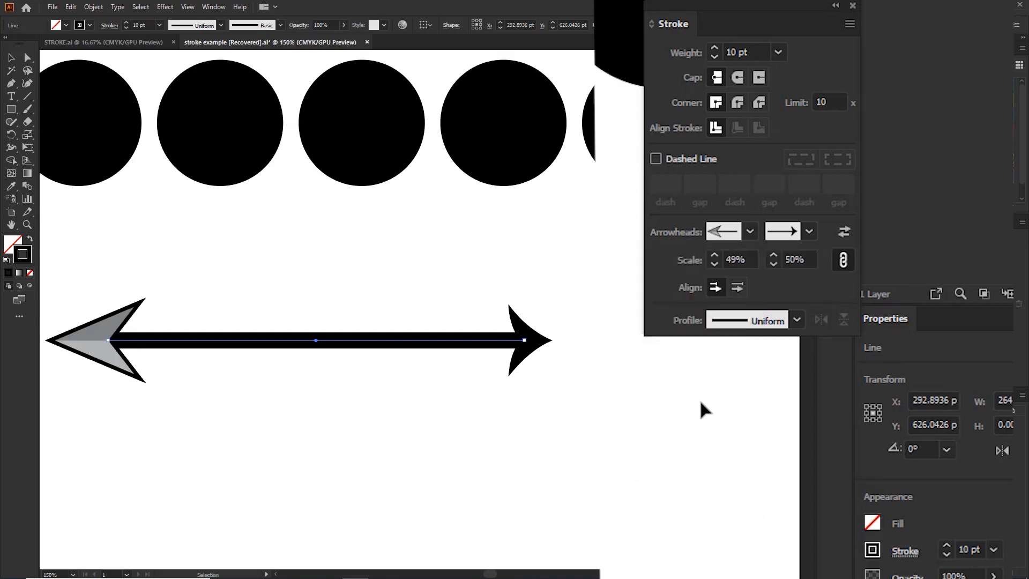
pyautogui.click(808, 233)
pyautogui.click(724, 466)
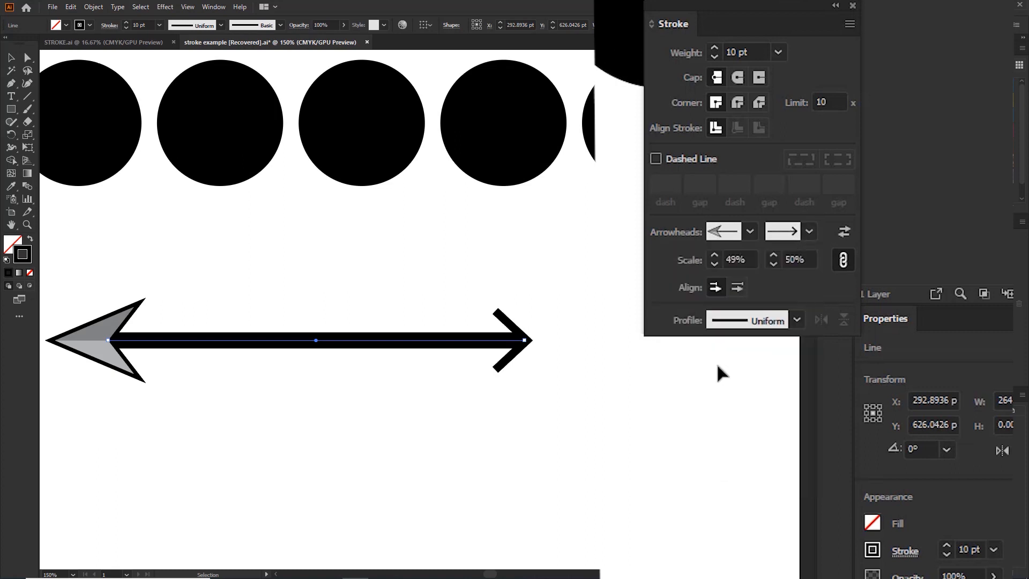
# Apply the scissors arrowhead, Arrow 33, to the start of the line.
pyautogui.click(749, 232)
pyautogui.scroll(-1, 688, 410)
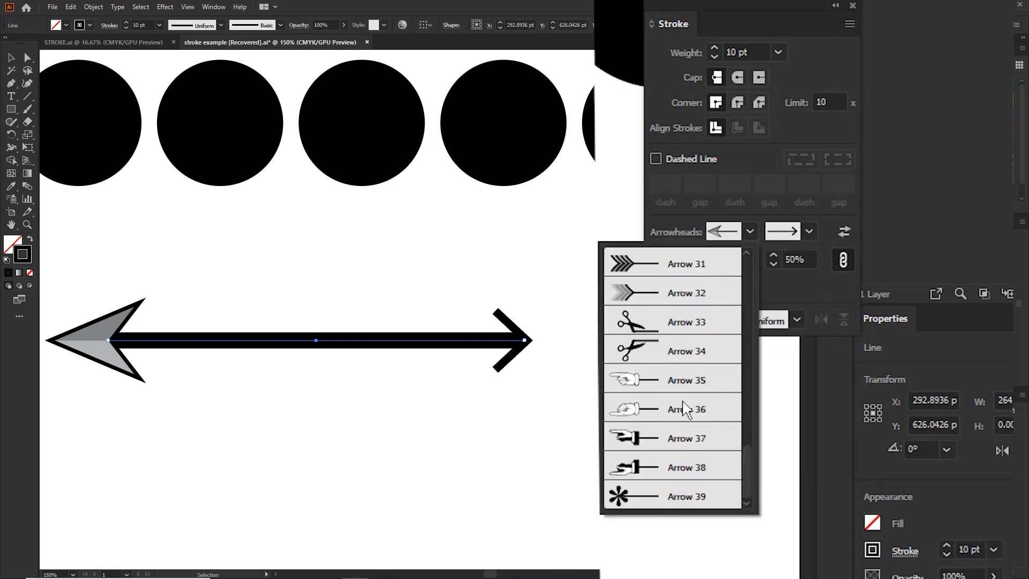
pyautogui.click(642, 324)
pyautogui.moveTo(232, 312); pyautogui.dragTo(271, 340)
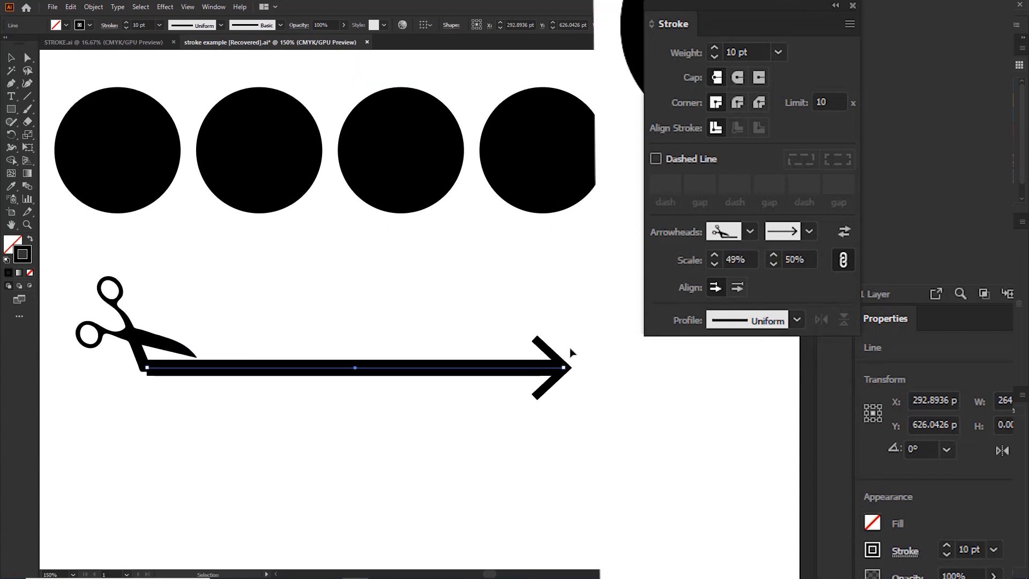
# Apply the matching scissors arrowhead, Arrow 33, to the end of the line.
pyautogui.click(809, 231)
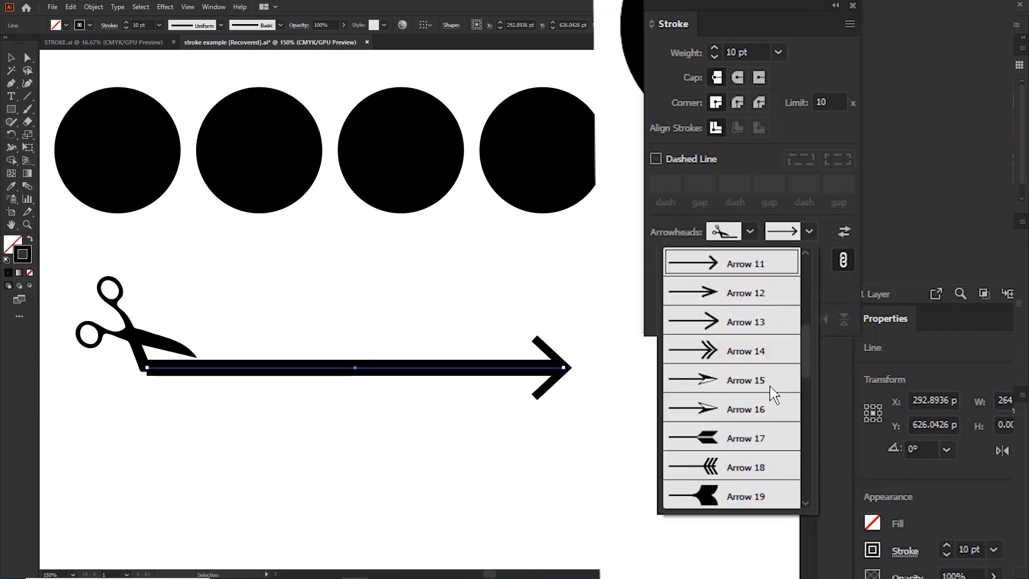
pyautogui.scroll(-3, 773, 395)
pyautogui.scroll(-4, 773, 394)
pyautogui.click(709, 327)
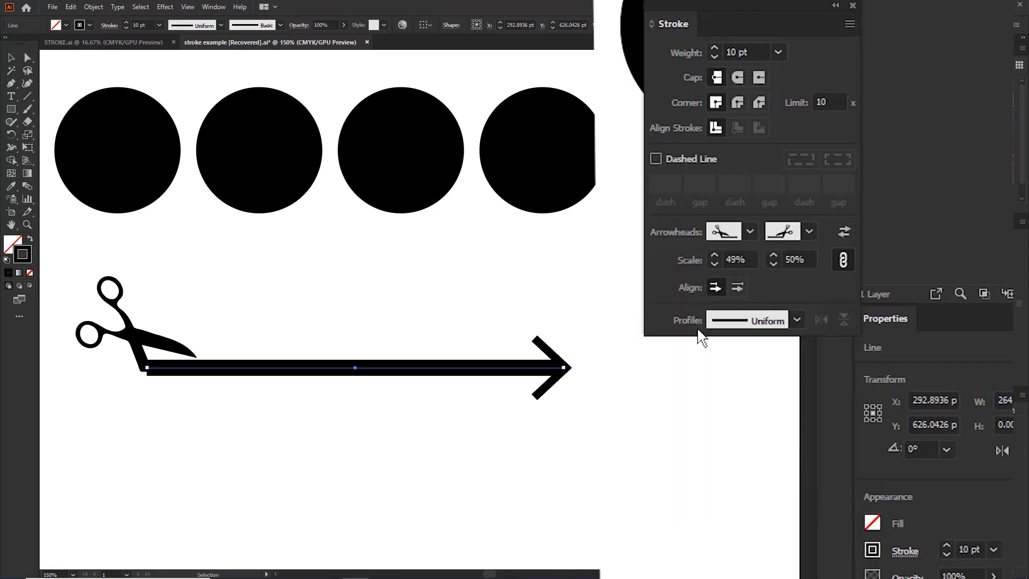
pyautogui.scroll(-2, 375, 361)
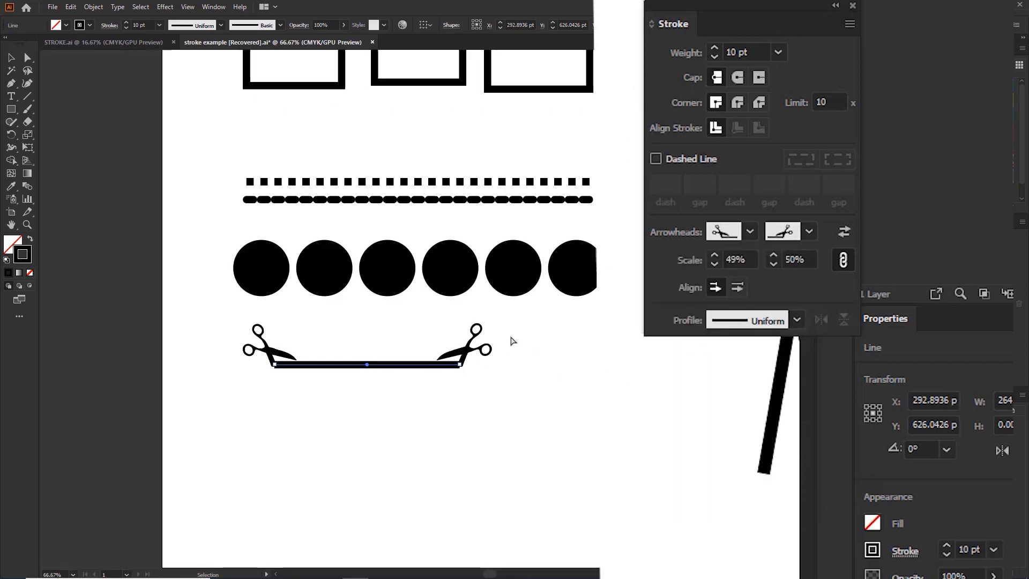
# Extend the line's end anchor horizontally to about X 622 pt and move the whole line down to about Y 650 pt.
pyautogui.press('a')
pyautogui.moveTo(513, 334); pyautogui.dragTo(424, 405)
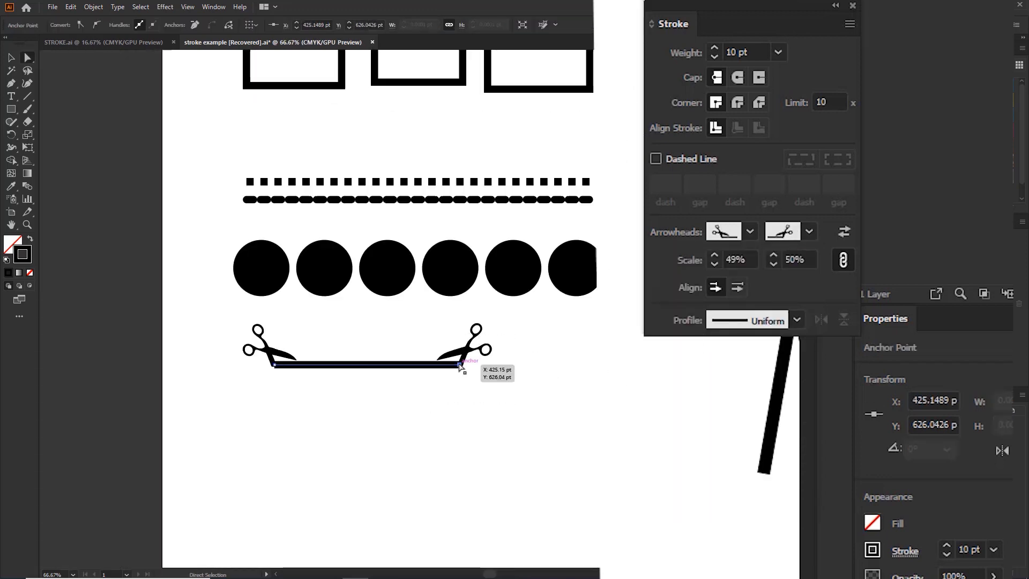
pyautogui.click(600, 378)
pyautogui.moveTo(520, 340); pyautogui.dragTo(411, 405)
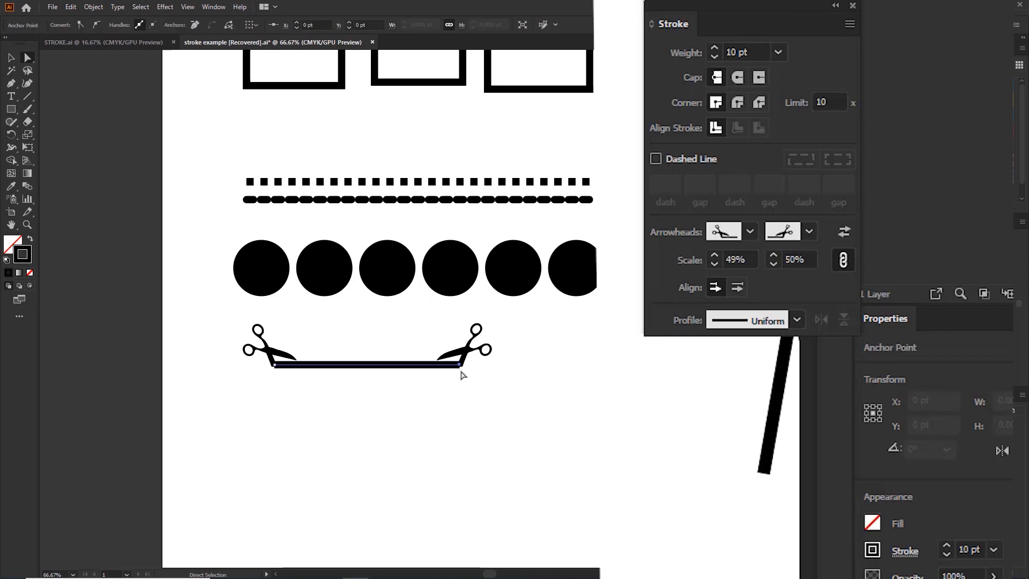
pyautogui.moveTo(459, 366); pyautogui.dragTo(597, 365)
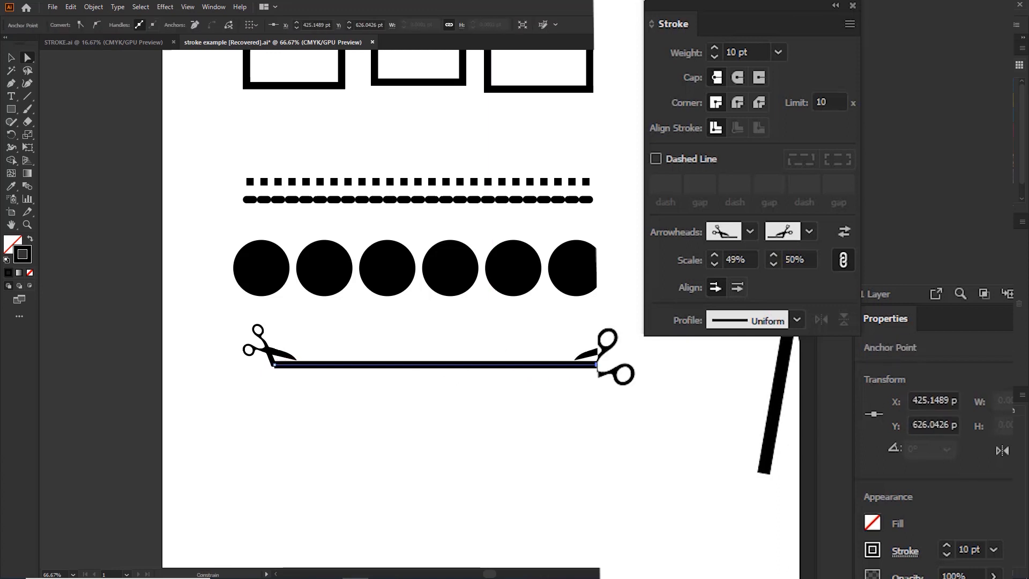
pyautogui.press('v')
pyautogui.moveTo(475, 365); pyautogui.dragTo(473, 373)
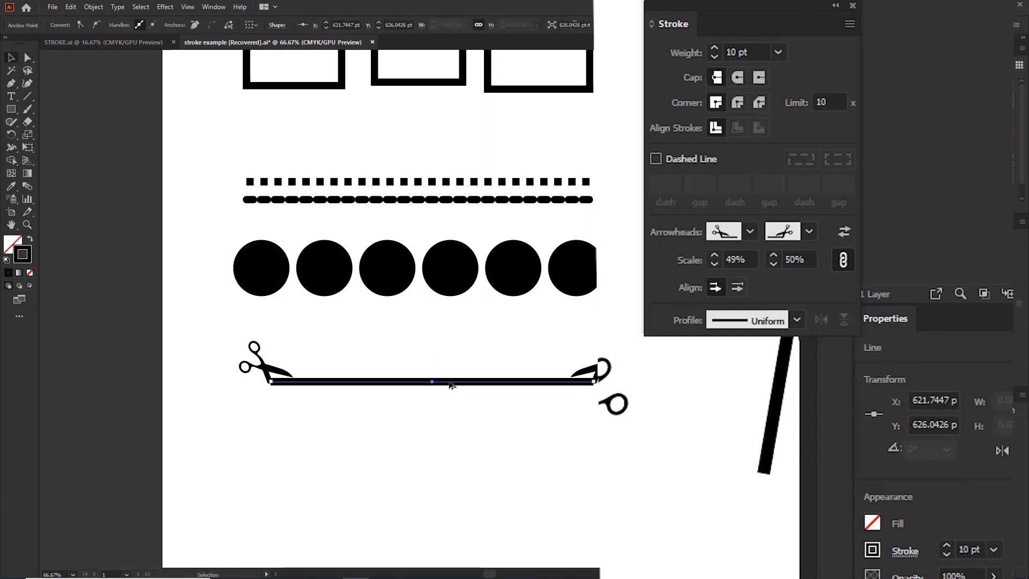
# Make the scissors line dashed with a 10 pt dash and a 5 pt gap.
pyautogui.hotkey('ctrl', '=')
pyautogui.click(656, 158)
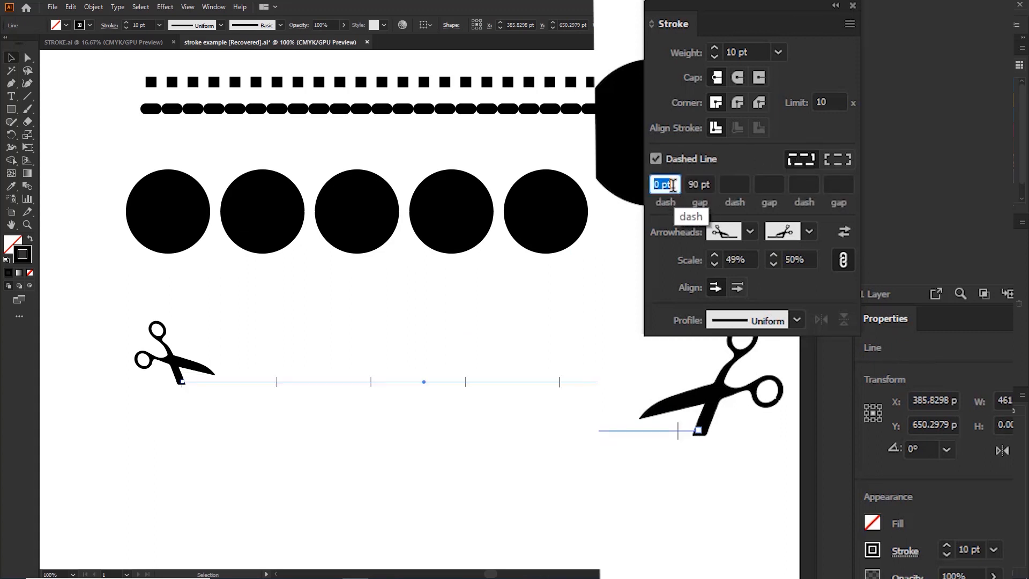
pyautogui.write('10')
pyautogui.press('Tab')
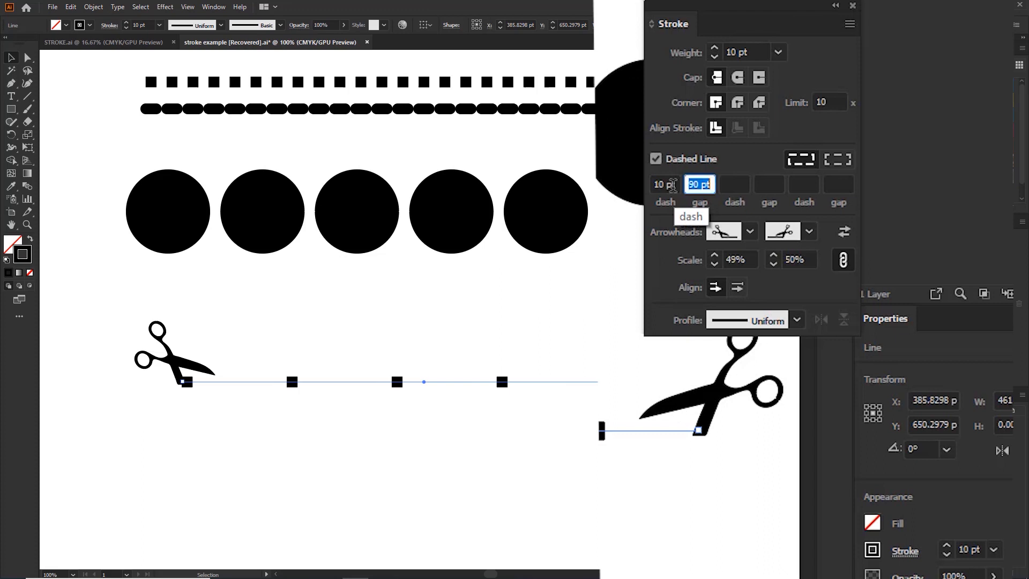
pyautogui.write('5')
pyautogui.press('Tab')
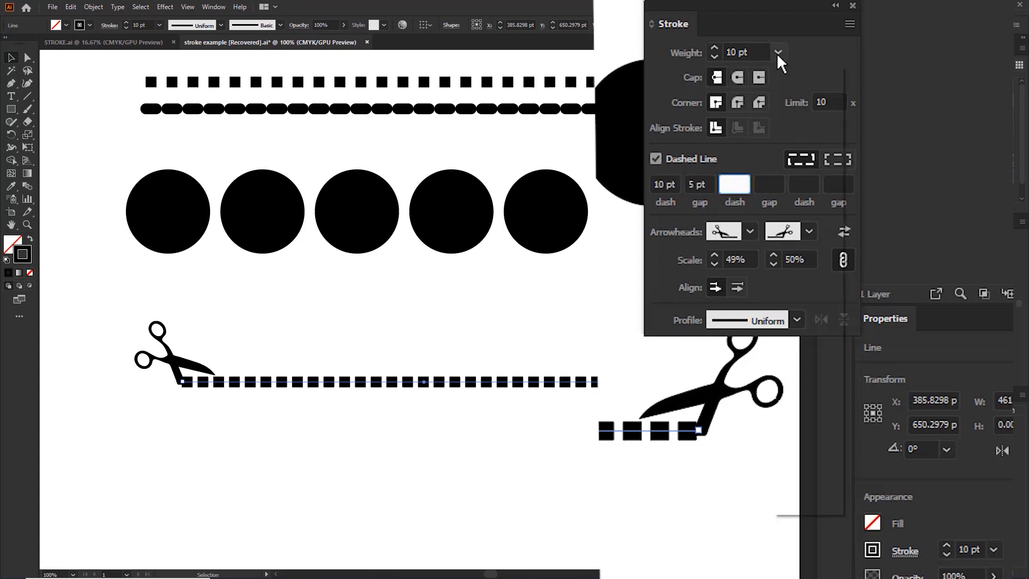
# Set the dashed line's stroke weight to 1 pt and deselect it.
pyautogui.click(777, 52)
pyautogui.click(799, 137)
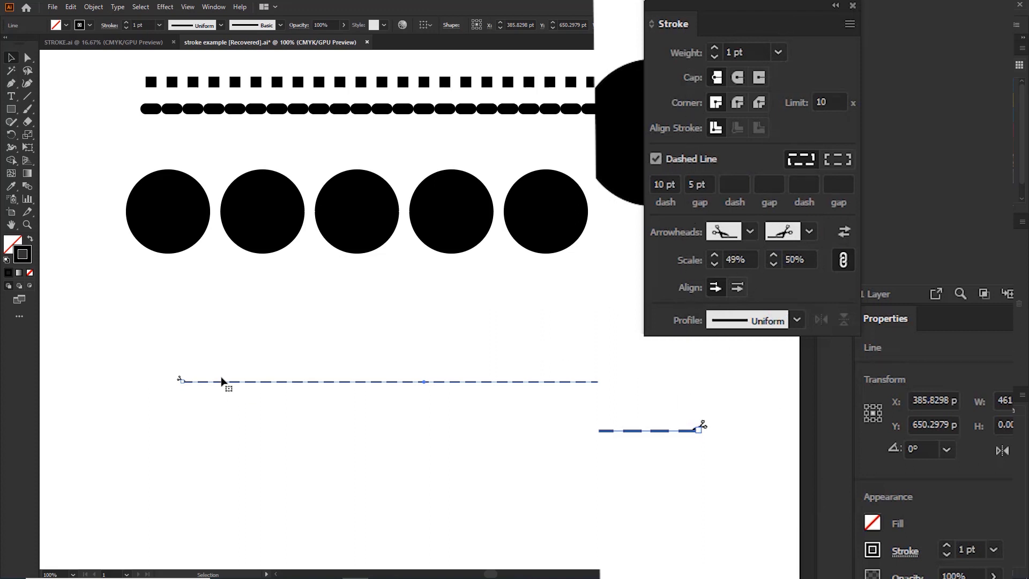
pyautogui.click(215, 358)
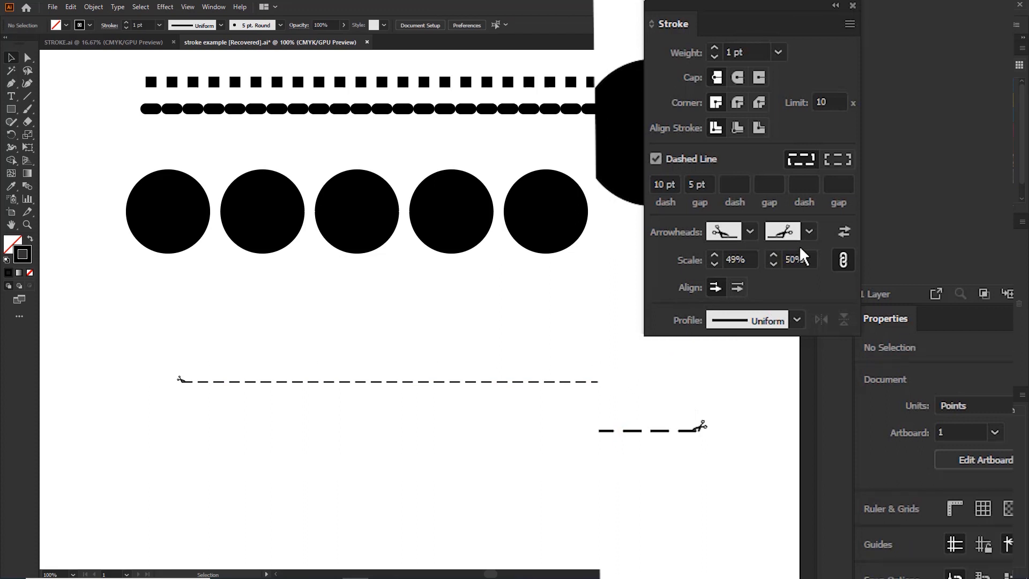
# Set the dashed line's linked start arrowhead scale to 100%.
pyautogui.moveTo(477, 338); pyautogui.dragTo(399, 437)
pyautogui.click(728, 259)
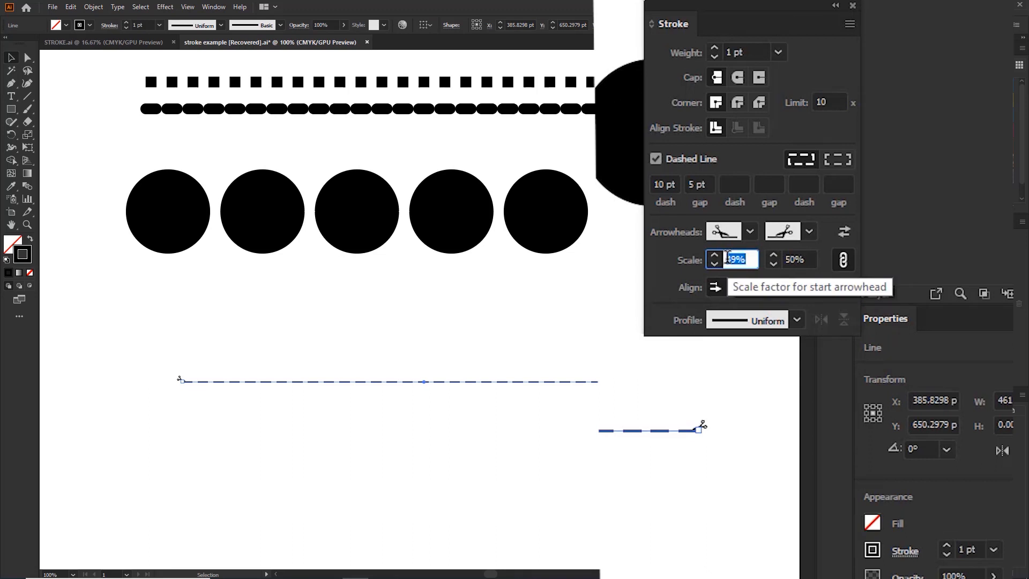
pyautogui.press('BackSpace')
pyautogui.write('100')
pyautogui.press('Return')
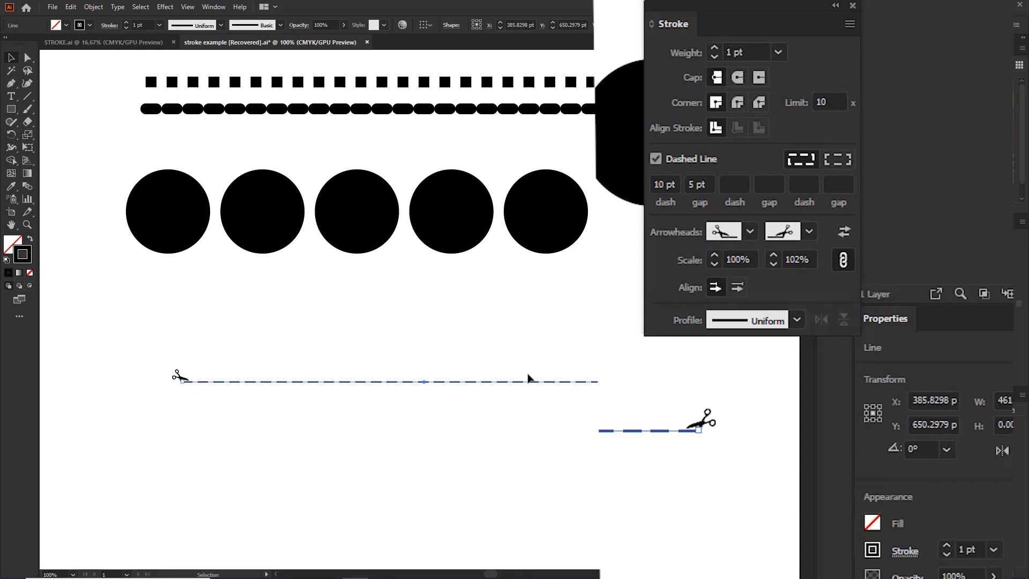
# Move the dashed scissors line down and to the left, to about X 354 pt, Y 665 pt.
pyautogui.click(430, 375)
pyautogui.moveTo(427, 382); pyautogui.dragTo(393, 398)
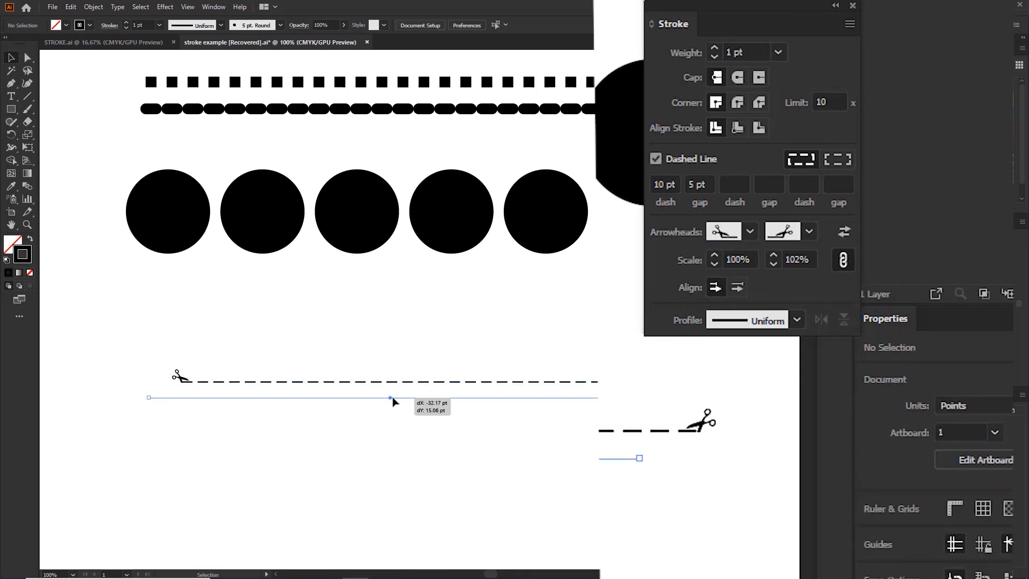
pyautogui.click(392, 367)
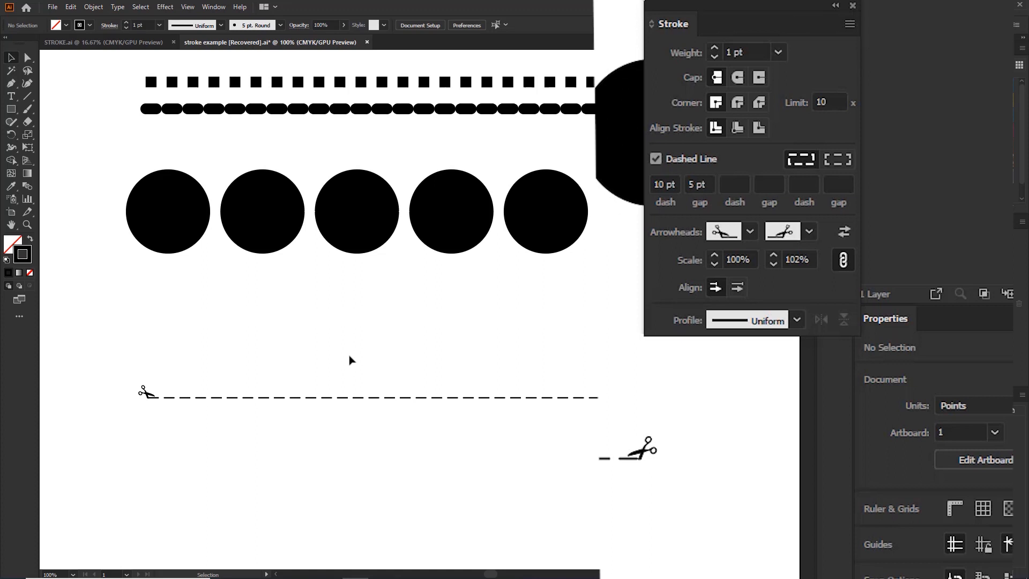
# Remove the scissors arrowhead from the end of the dashed line, keeping the one at its start.
pyautogui.moveTo(265, 372); pyautogui.dragTo(170, 434)
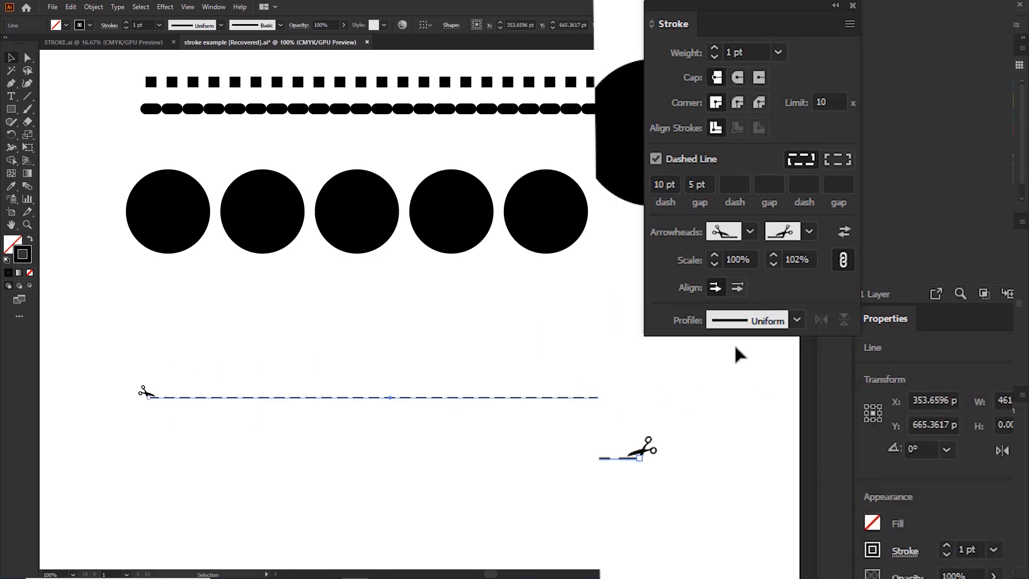
pyautogui.click(809, 231)
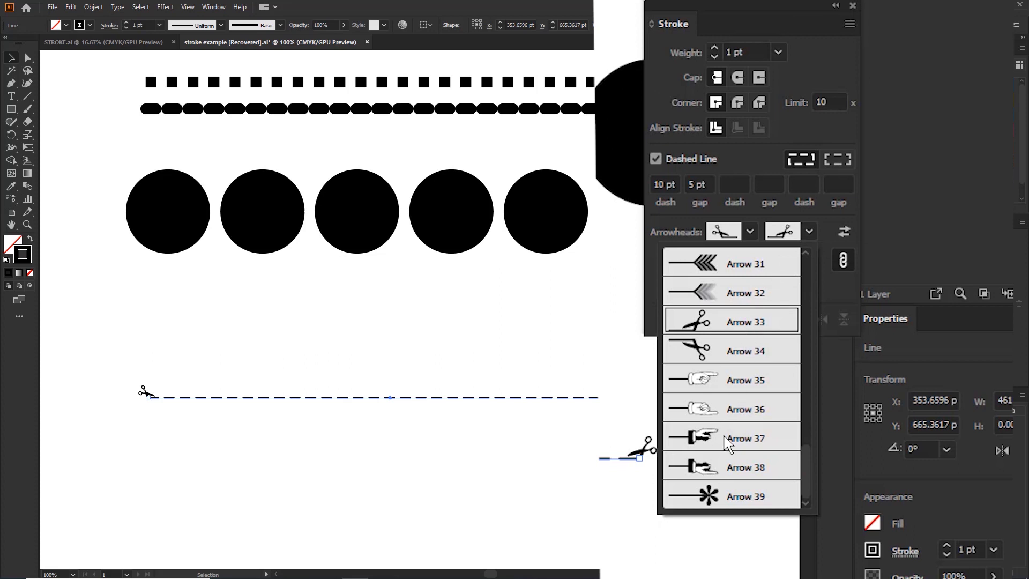
pyautogui.scroll(5, 725, 452)
pyautogui.scroll(5, 725, 452)
pyautogui.click(702, 265)
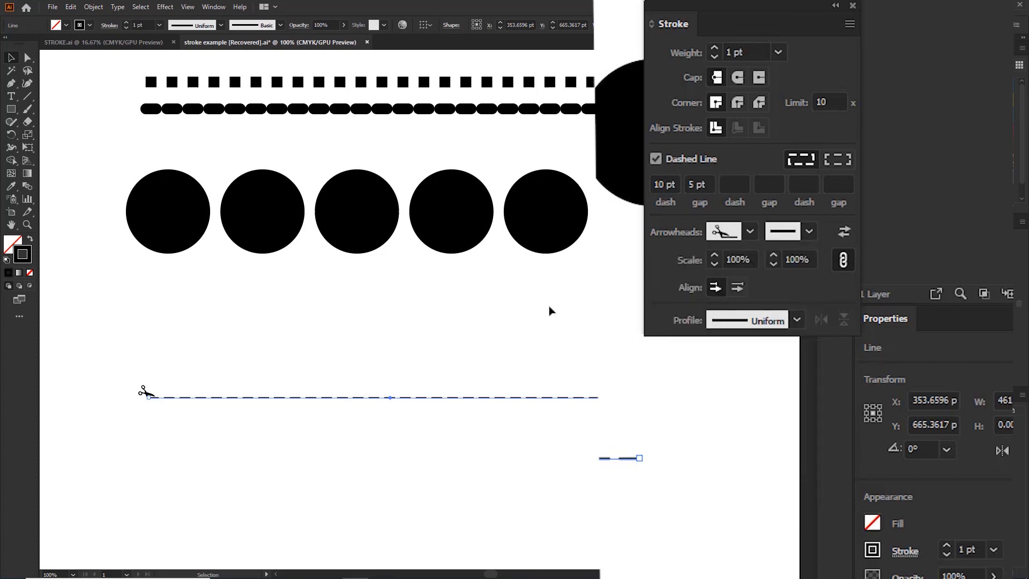
pyautogui.click(497, 323)
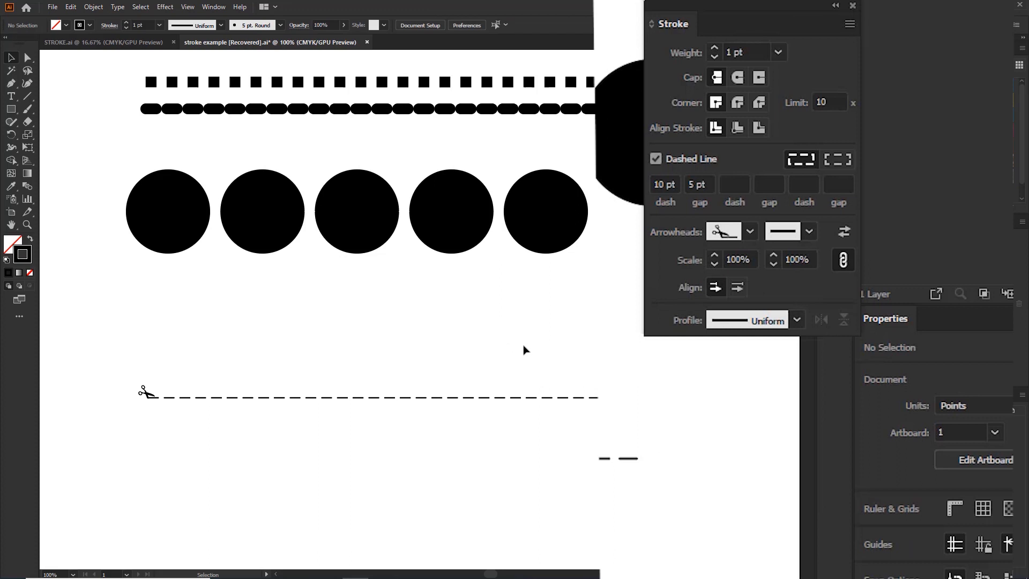
pyautogui.press('space')
pyautogui.moveTo(558, 346); pyautogui.dragTo(435, 420)
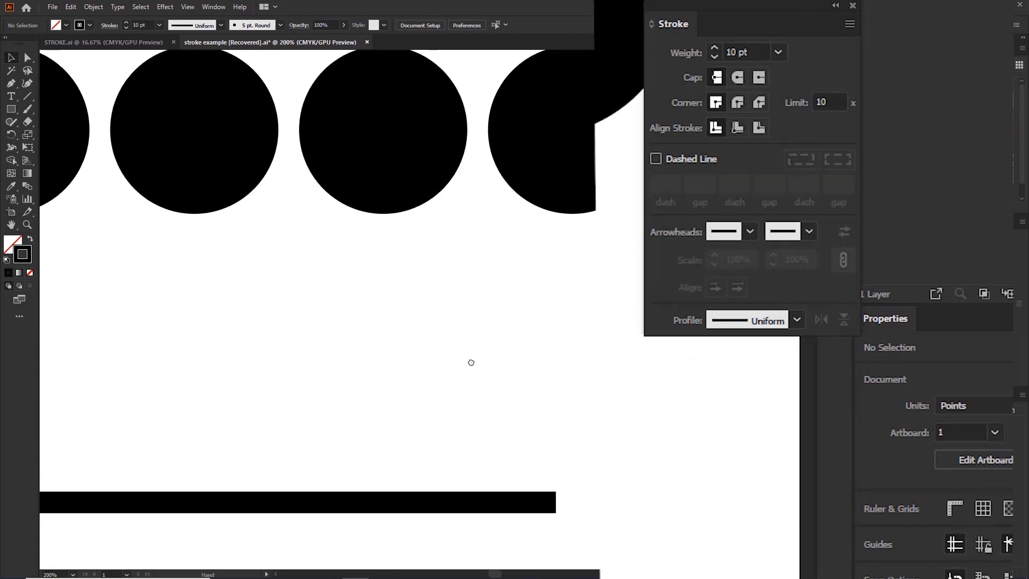
pyautogui.scroll(-3, 471, 361)
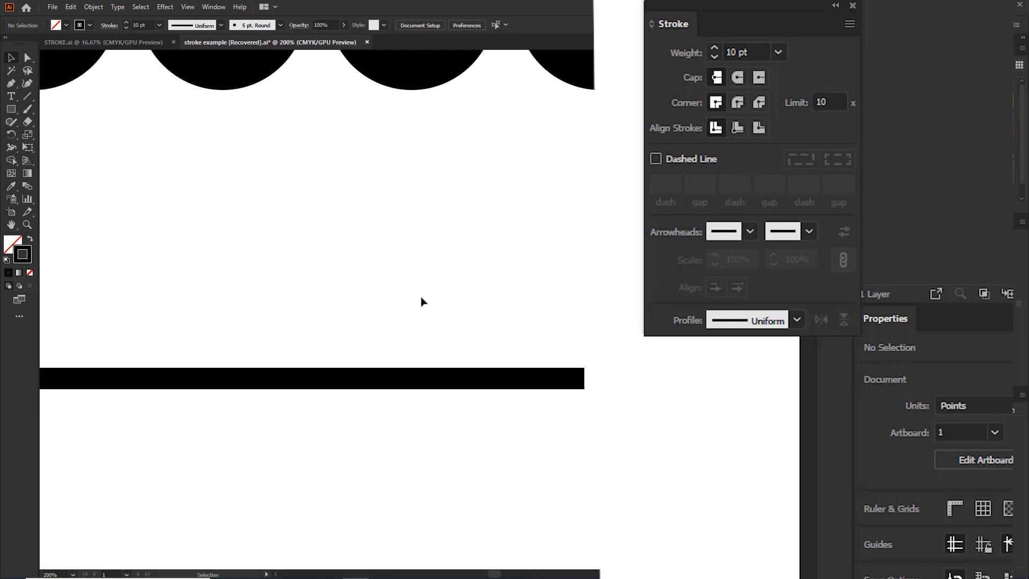
# Apply the lens-shaped width profile, thick in the middle and pointed at both ends, to the 10 pt black line below the large dots.
pyautogui.scroll(-2, 421, 299)
pyautogui.press('space')
pyautogui.moveTo(394, 308); pyautogui.dragTo(490, 305)
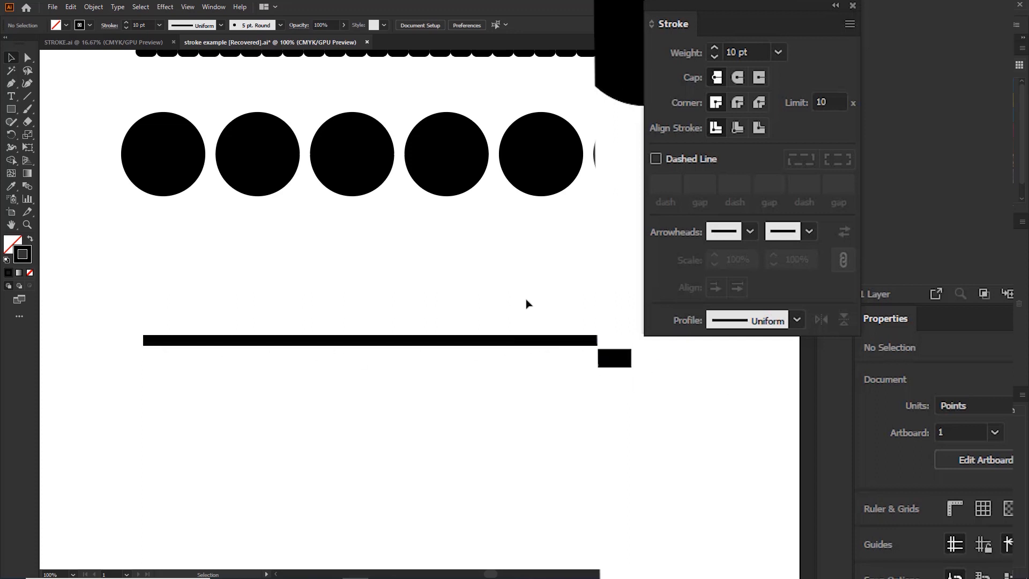
pyautogui.moveTo(522, 298); pyautogui.dragTo(459, 392)
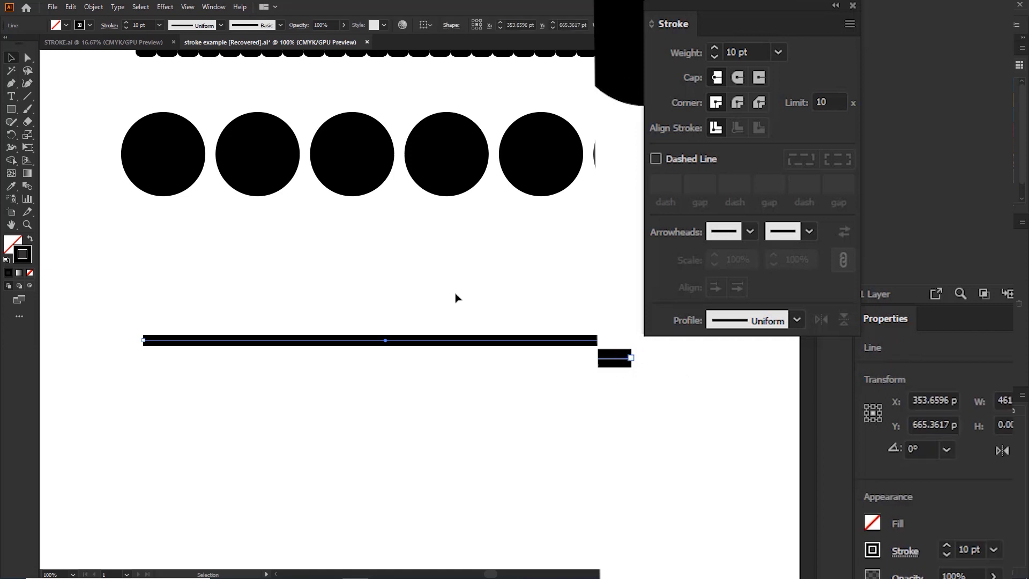
pyautogui.click(797, 320)
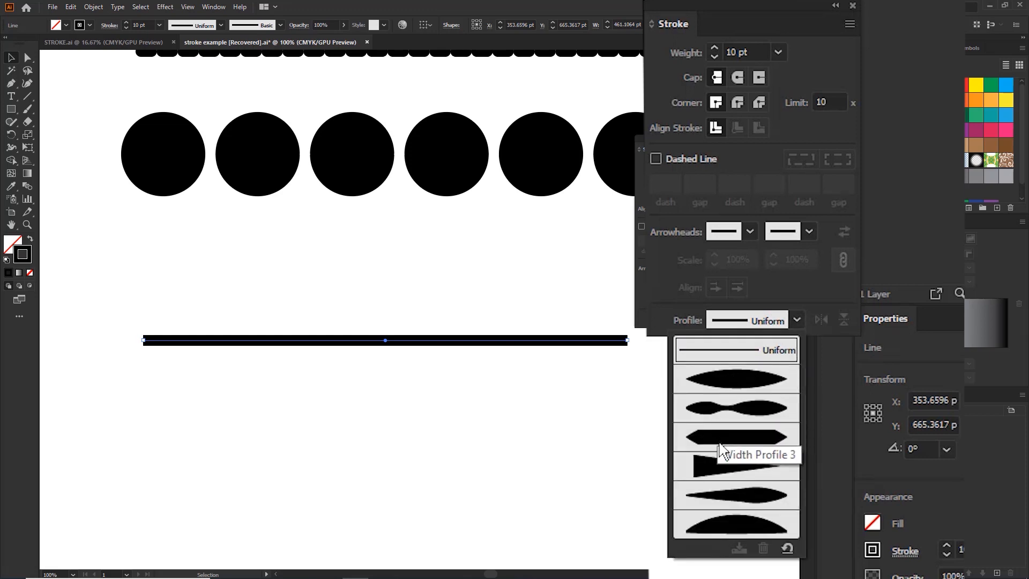
pyautogui.click(739, 388)
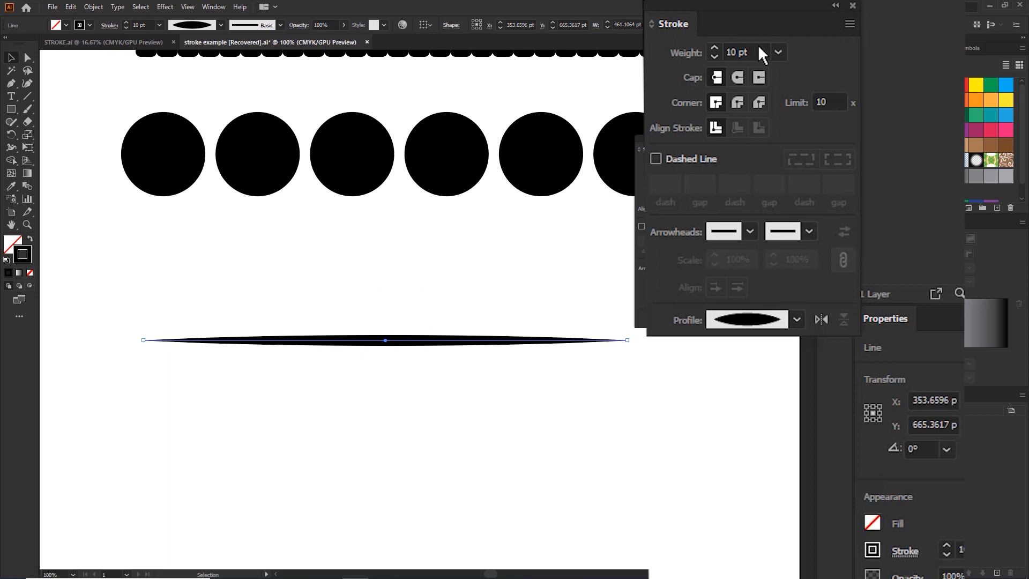
# Try a stroke weight of 40 pt on the lens-shaped line and settle on 100 pt.
pyautogui.click(777, 53)
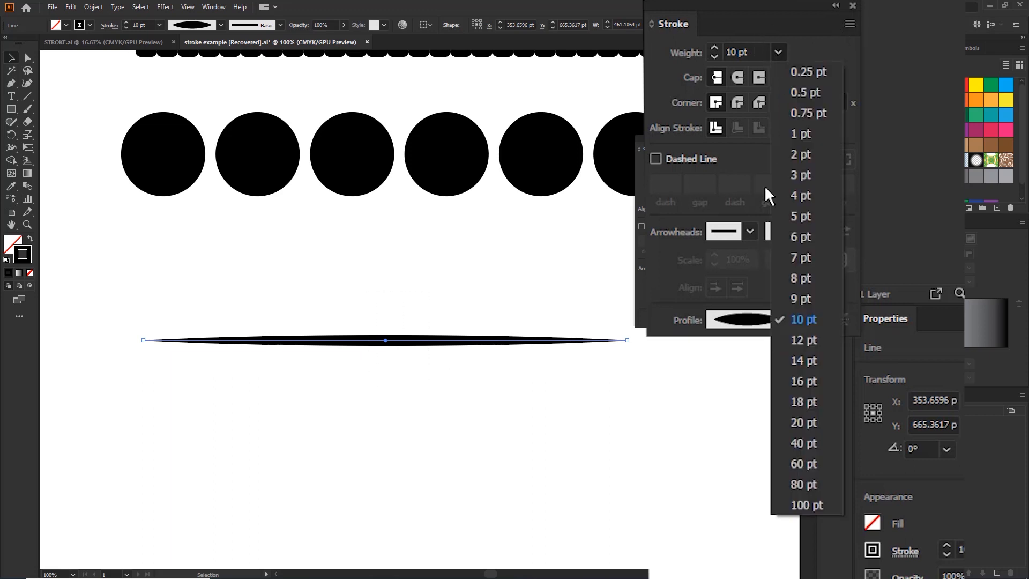
pyautogui.click(787, 437)
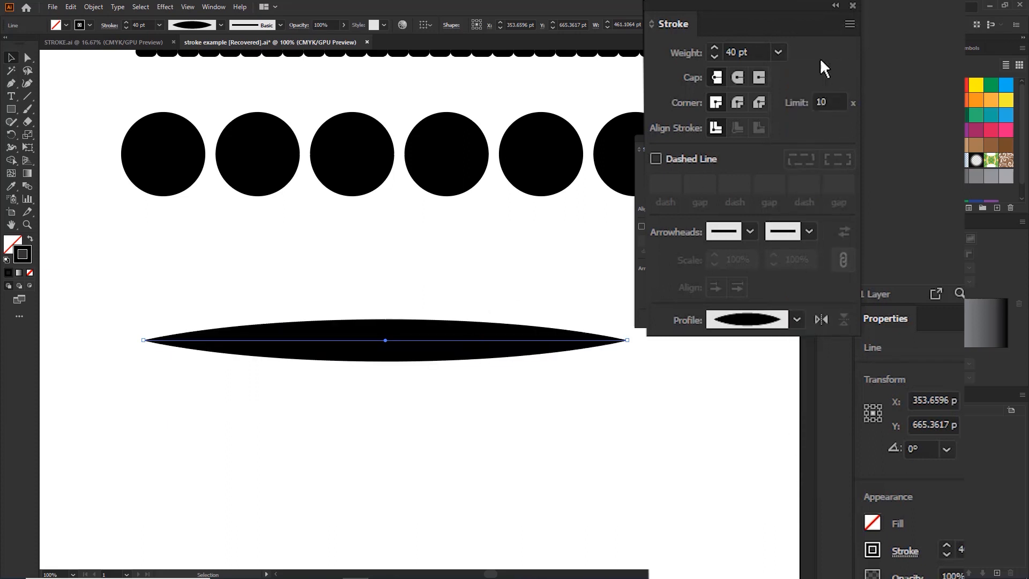
pyautogui.click(778, 53)
pyautogui.click(804, 505)
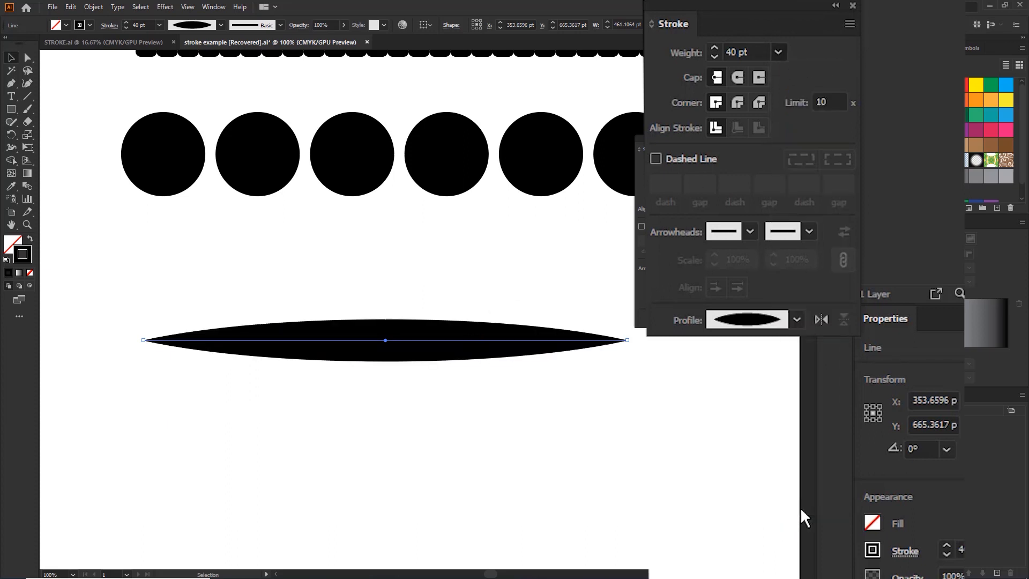
# Move the lens-shaped line to about X 321 pt, Y 737 pt, and make it vertical and about 239 pt long.
pyautogui.click(425, 411)
pyautogui.moveTo(399, 341); pyautogui.dragTo(367, 416)
pyautogui.moveTo(406, 313); pyautogui.dragTo(367, 298)
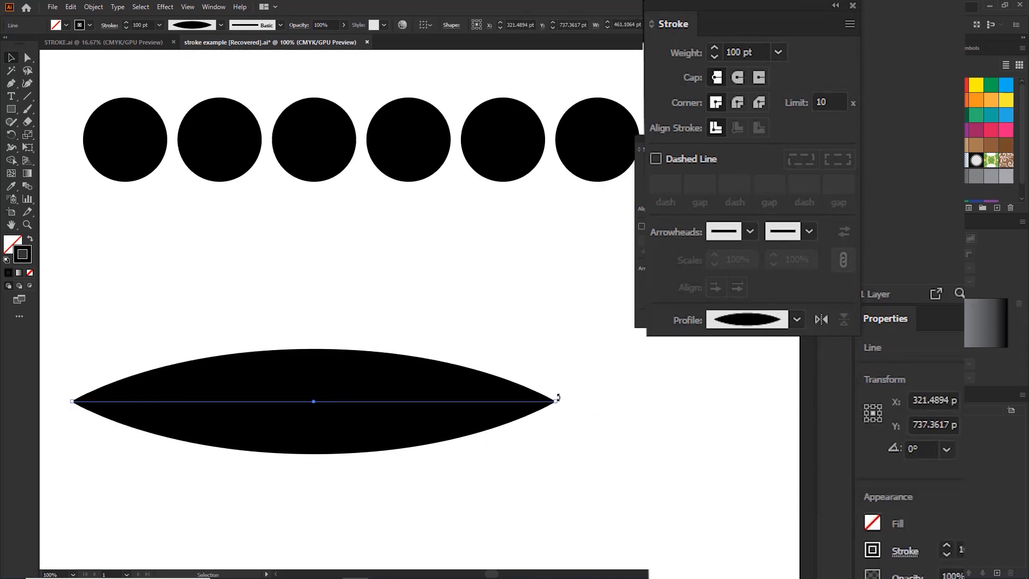
pyautogui.moveTo(556, 402); pyautogui.dragTo(300, 511)
pyautogui.click(416, 408)
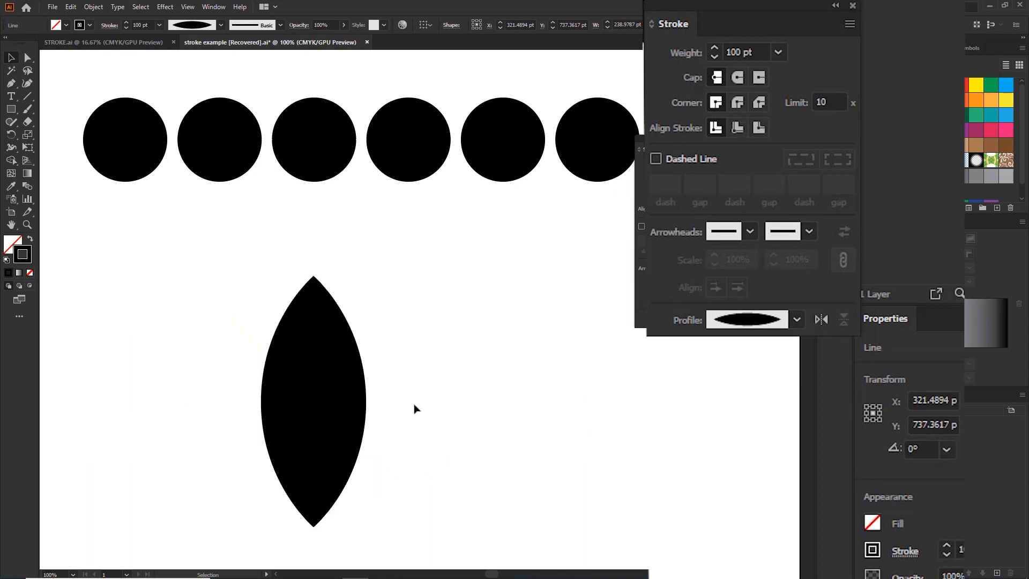
pyautogui.moveTo(422, 395); pyautogui.dragTo(404, 341)
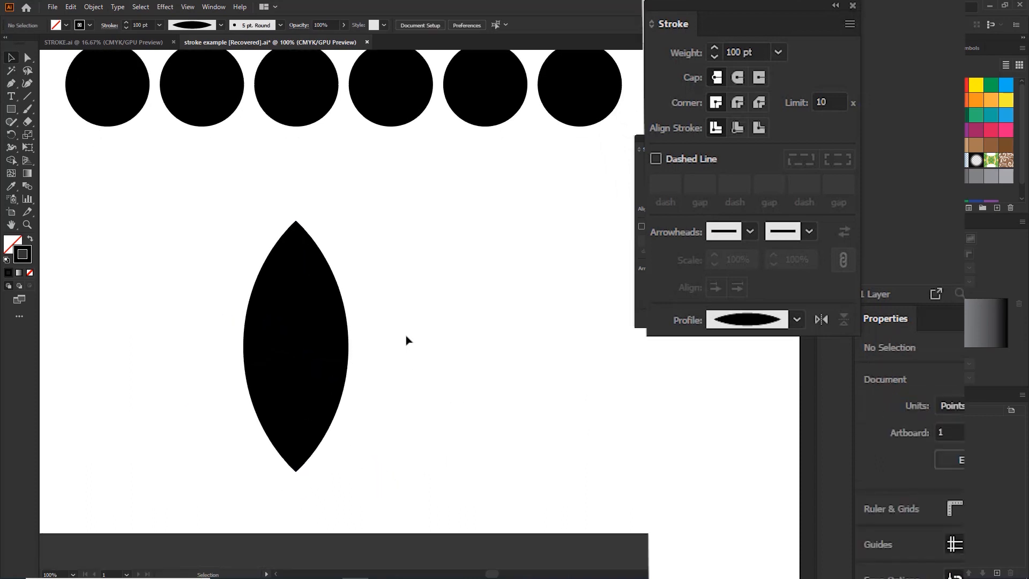
pyautogui.moveTo(427, 247); pyautogui.dragTo(425, 322)
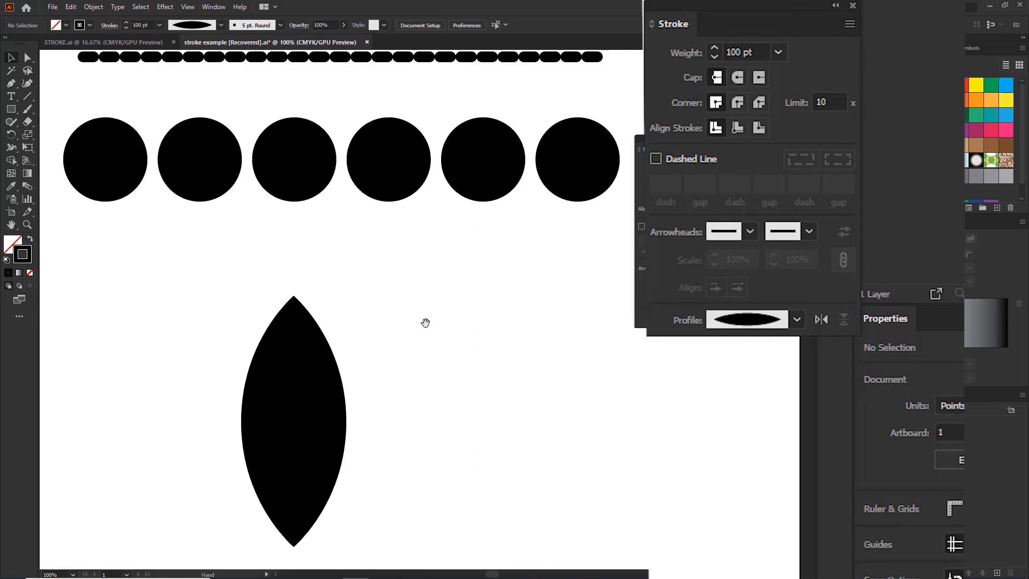
# Try the tapered triangular width profile and Width Profile 3 on the vertical line.
pyautogui.click(320, 386)
pyautogui.click(797, 320)
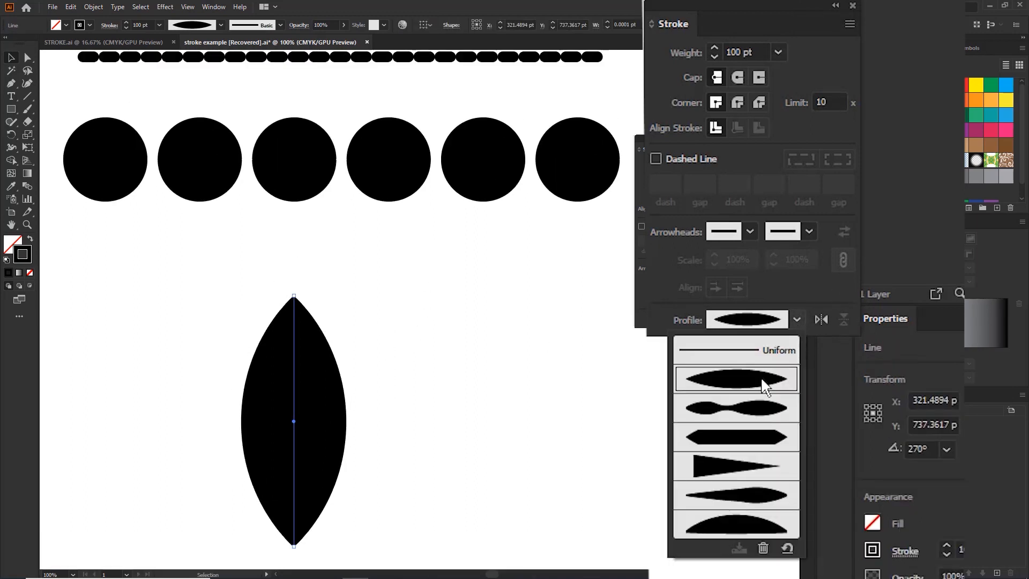
pyautogui.click(724, 462)
pyautogui.click(785, 324)
pyautogui.click(726, 436)
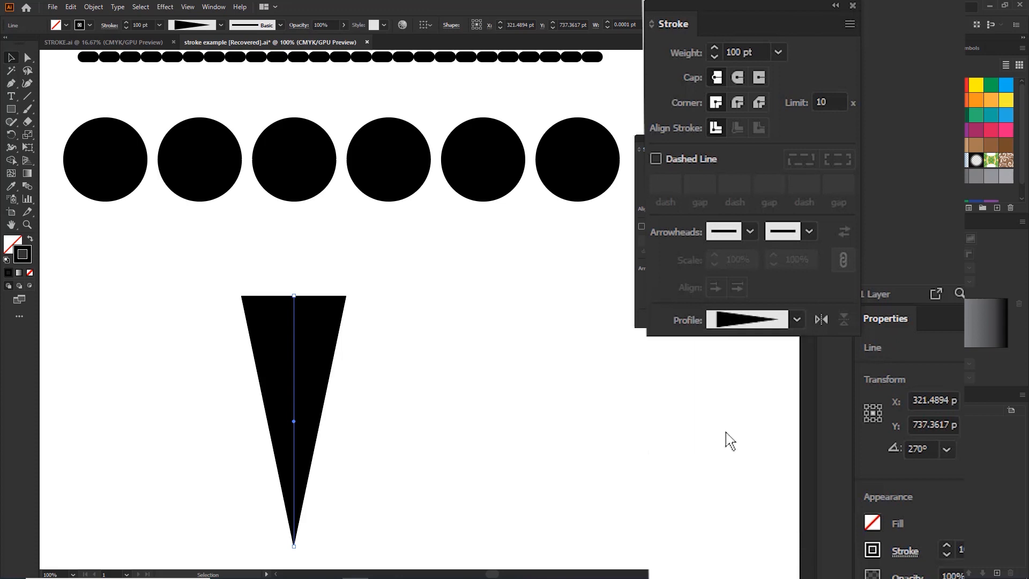
pyautogui.click(377, 327)
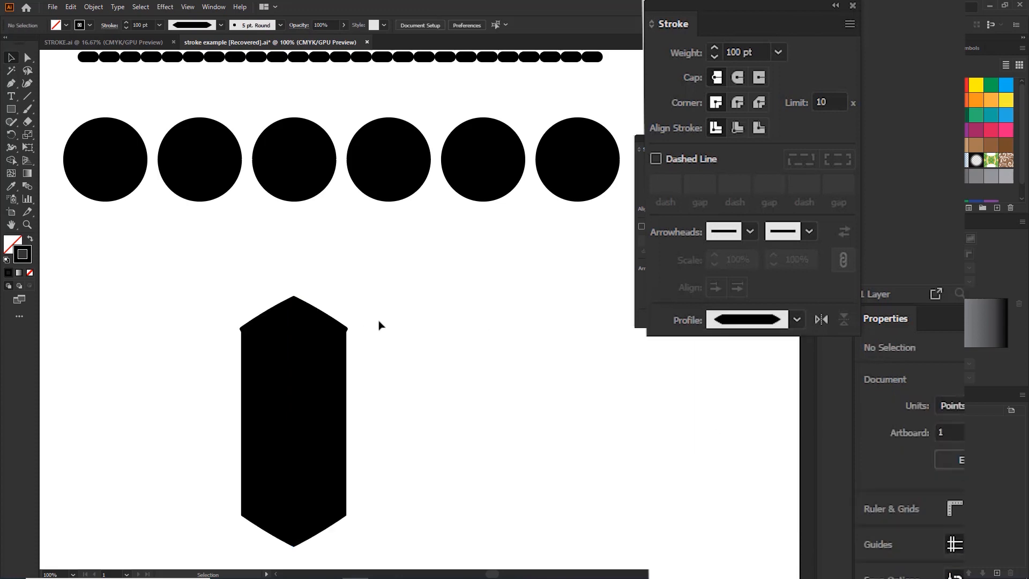
# Set the vertical line's width profile back to the lens shape with two pointed ends.
pyautogui.hotkey('ctrl', '-')
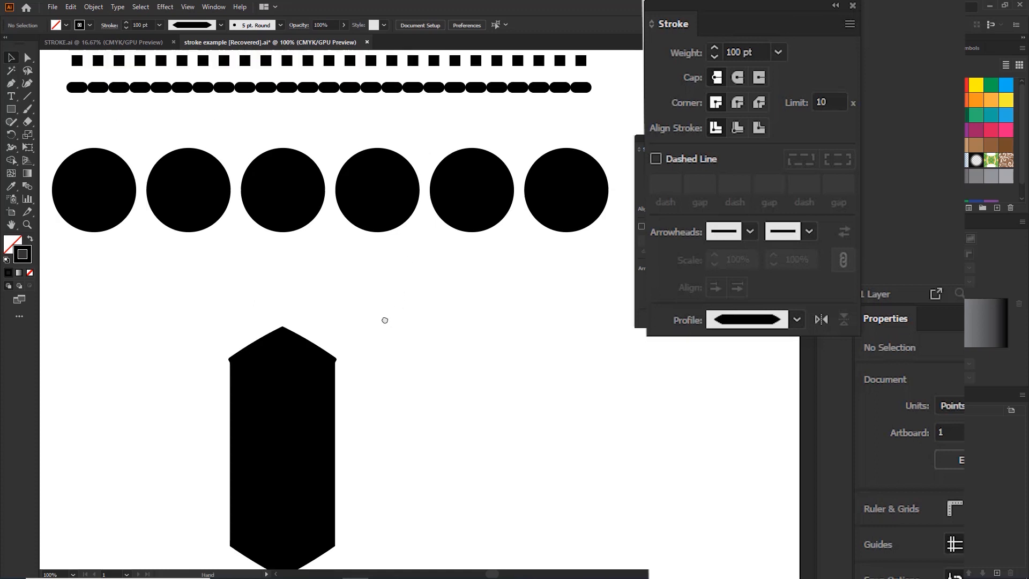
pyautogui.moveTo(378, 319); pyautogui.dragTo(300, 393)
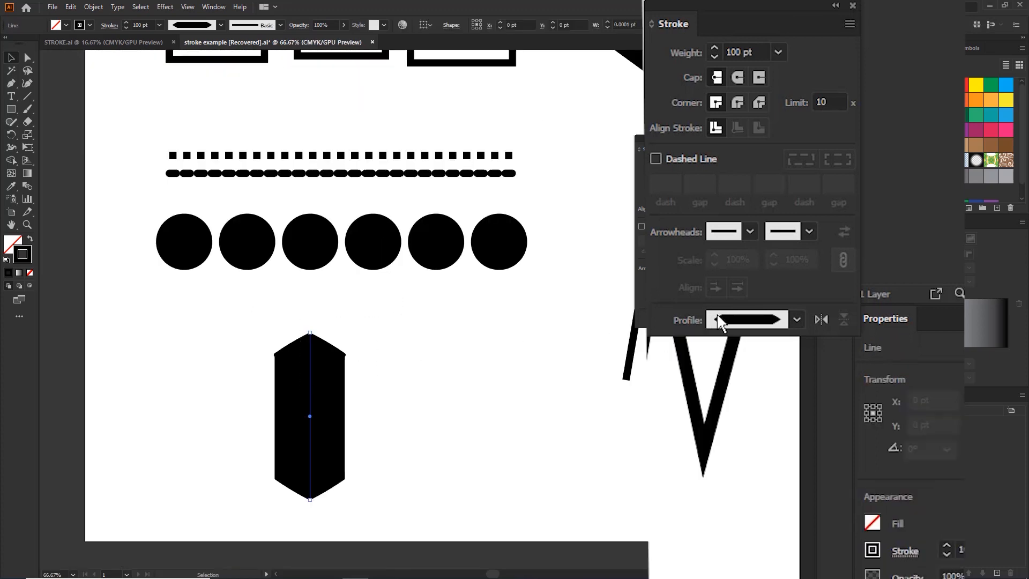
pyautogui.click(745, 320)
pyautogui.click(735, 362)
pyautogui.click(390, 351)
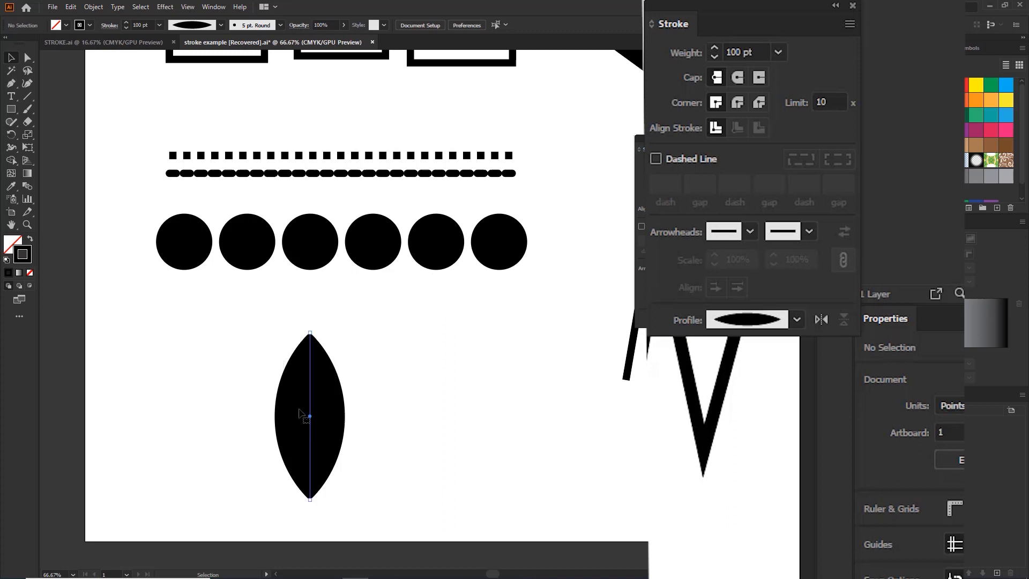
pyautogui.click(308, 395)
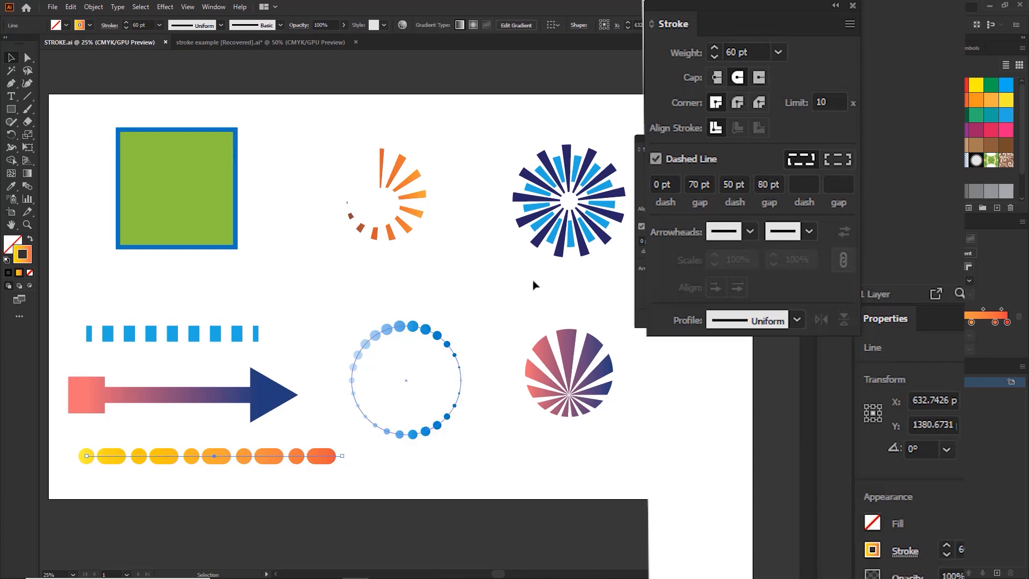
# Examine the stroke settings of the blue dashed line, the gradient arrow and the yellow-orange dotted line in STROKE.ai.
pyautogui.moveTo(594, 110); pyautogui.dragTo(425, 420)
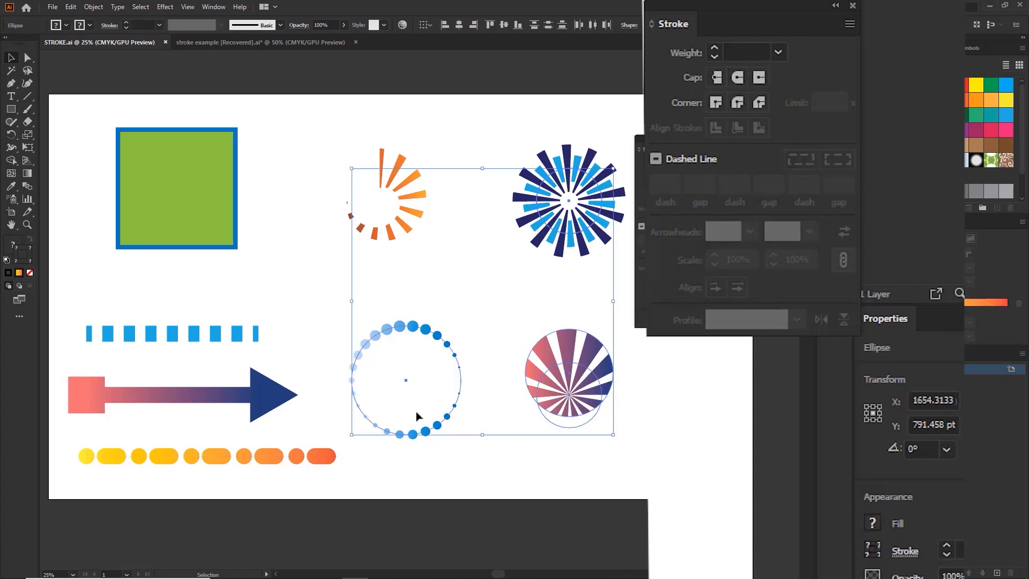
pyautogui.click(250, 294)
pyautogui.scroll(3, 206, 344)
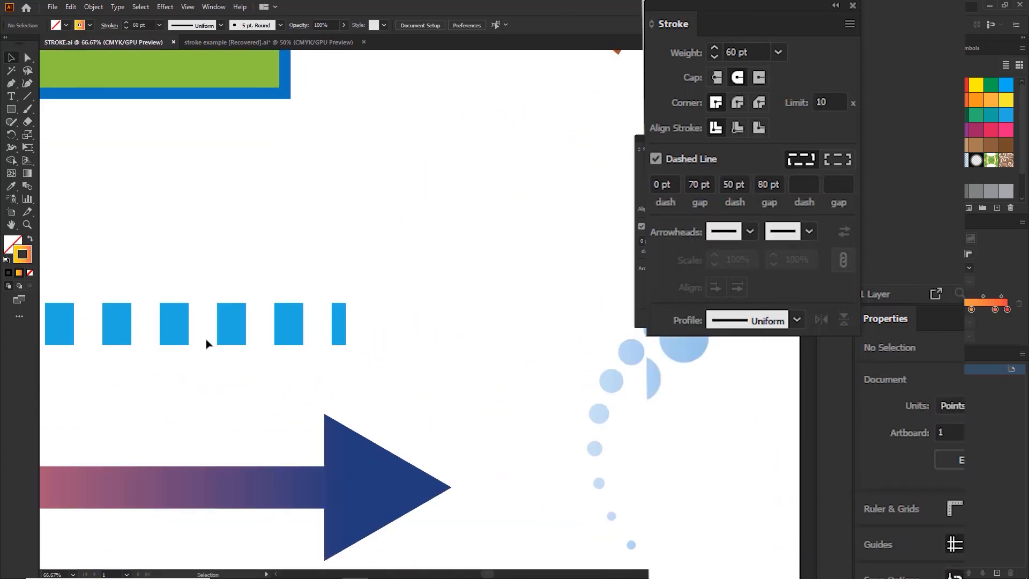
pyautogui.click(360, 279)
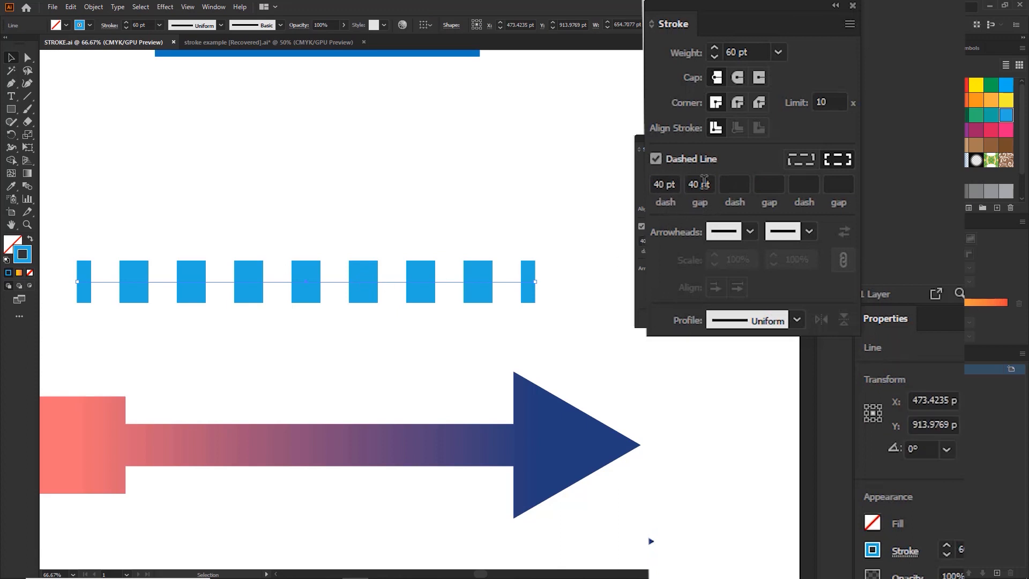
pyautogui.scroll(-3, 395, 368)
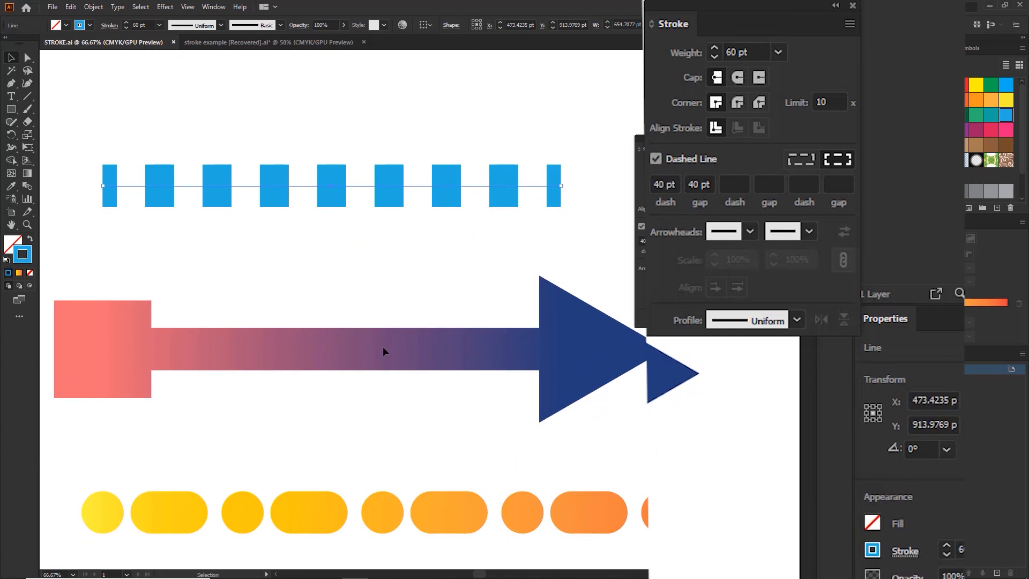
pyautogui.click(383, 348)
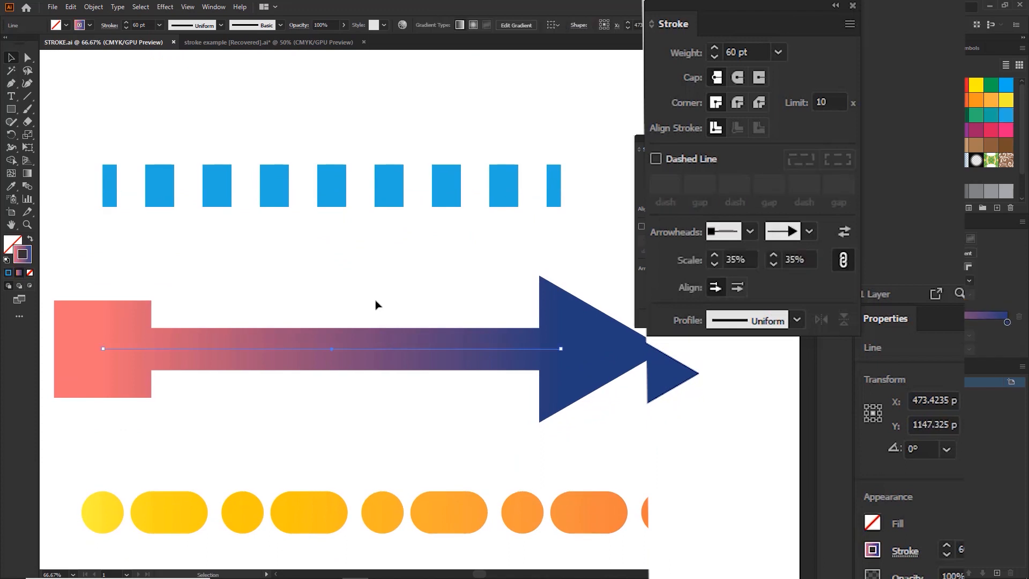
pyautogui.moveTo(436, 411); pyautogui.dragTo(378, 245)
pyautogui.moveTo(518, 297); pyautogui.dragTo(436, 395)
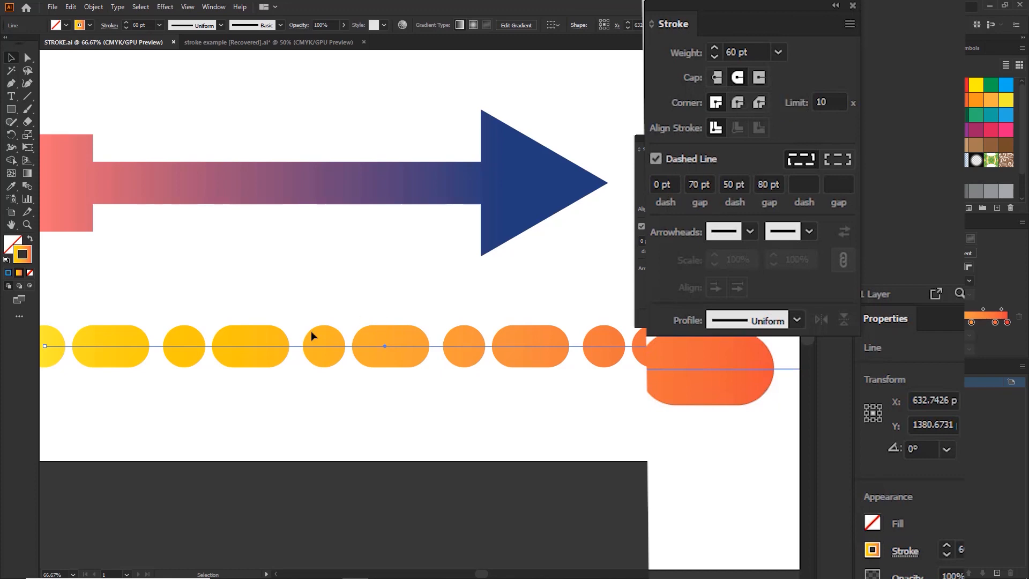
# Move the blue starburst to the artboard's lower edge and the orange dashed arc to about X 1236 pt, Y 307 pt.
pyautogui.scroll(-4, 328, 333)
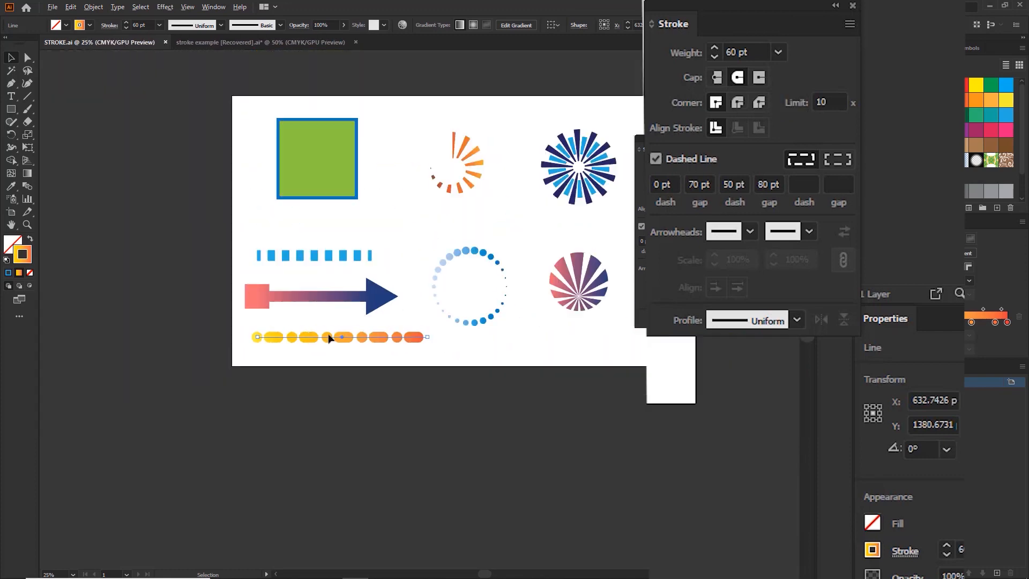
pyautogui.moveTo(427, 253); pyautogui.dragTo(303, 310)
pyautogui.scroll(2, 348, 245)
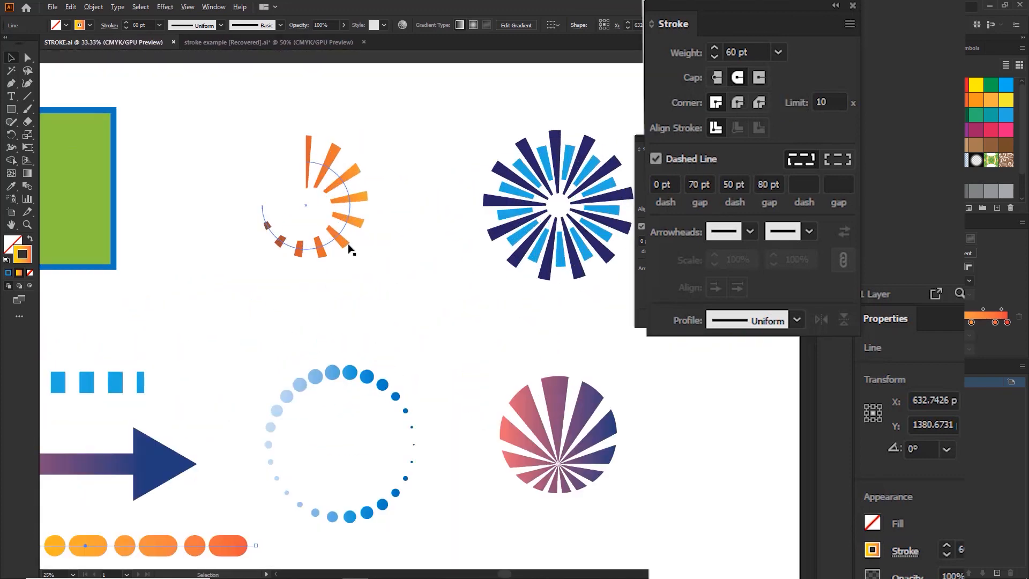
pyautogui.moveTo(372, 266); pyautogui.dragTo(348, 248)
pyautogui.scroll(-1, 375, 249)
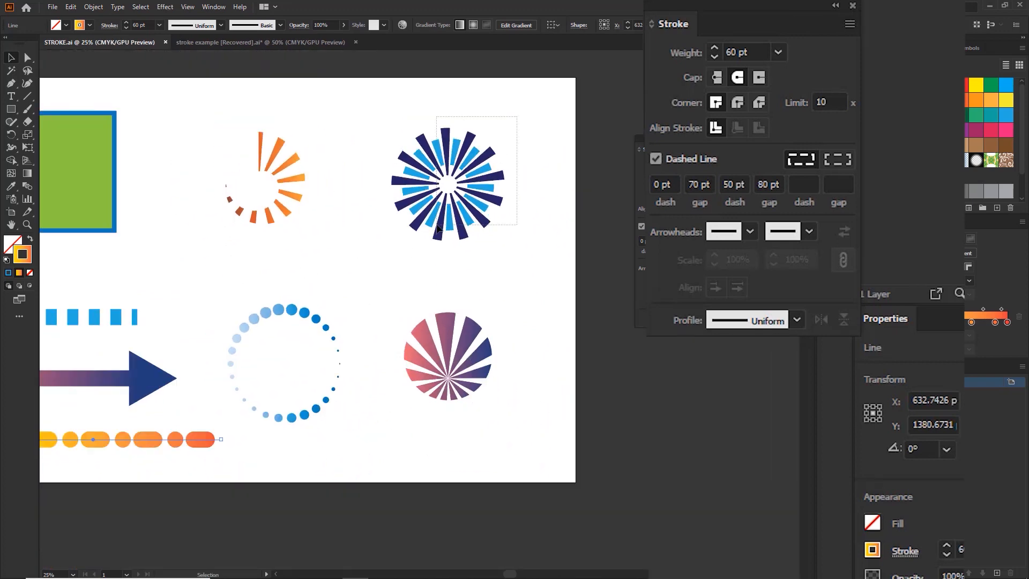
pyautogui.click(473, 168)
pyautogui.moveTo(473, 167); pyautogui.dragTo(399, 447)
pyautogui.moveTo(339, 131); pyautogui.dragTo(277, 140)
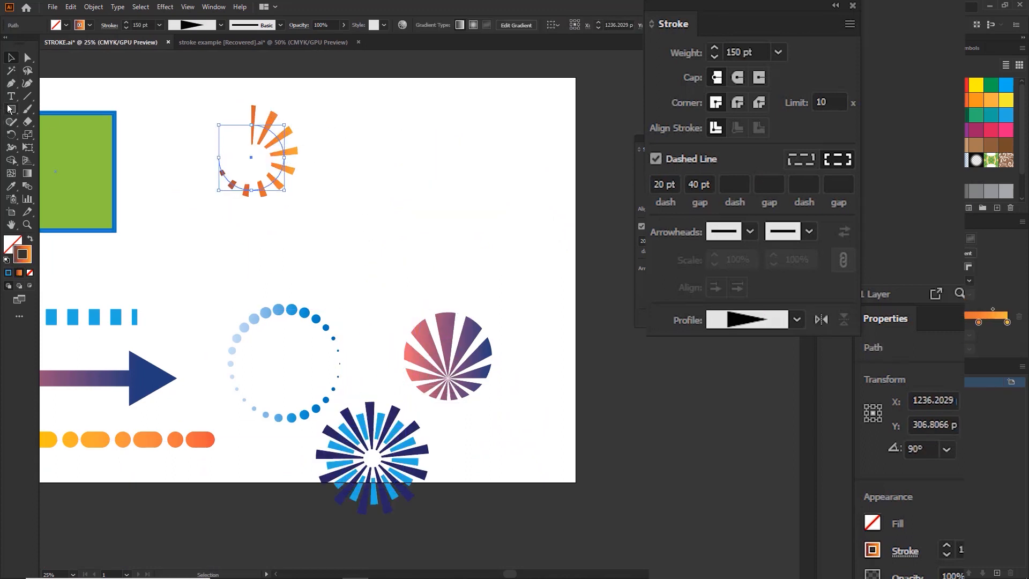
# Draw a circle about 266 pt in diameter in the freed space, centred at about X 1961 pt, Y 257 pt.
pyautogui.moveTo(9, 108); pyautogui.dragTo(57, 138)
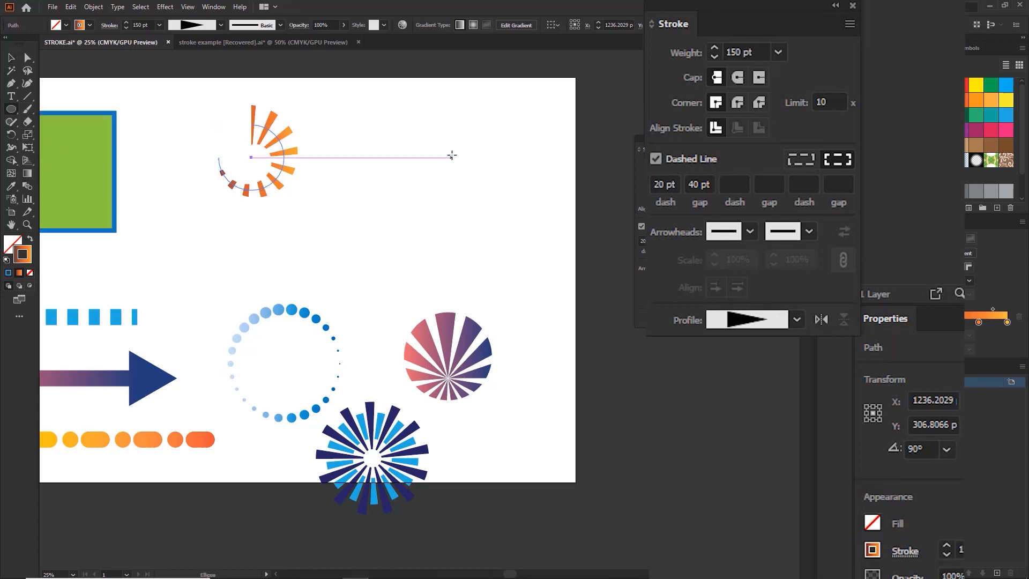
pyautogui.moveTo(441, 145); pyautogui.dragTo(476, 177)
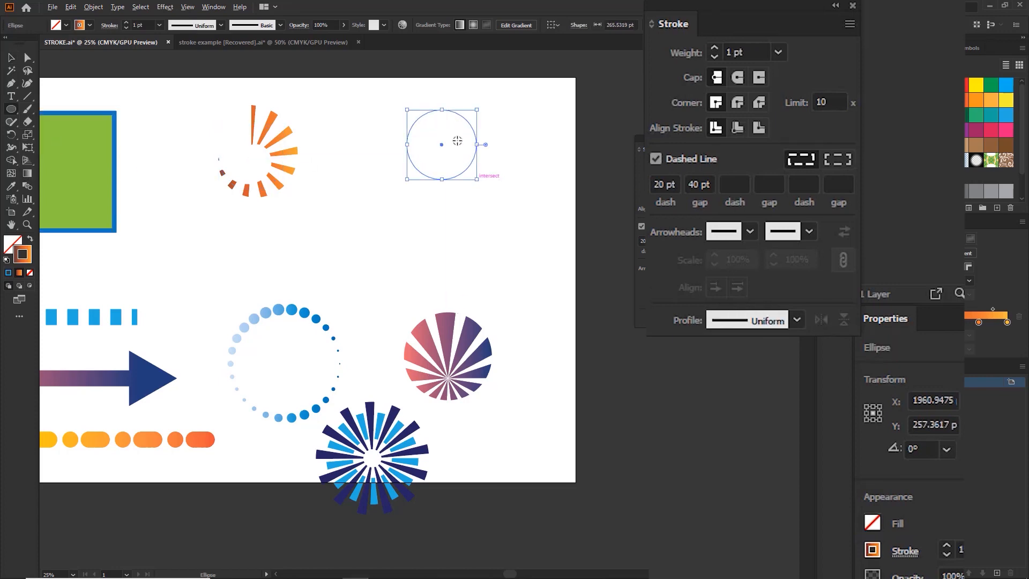
pyautogui.scroll(2, 460, 138)
pyautogui.scroll(-1, 456, 140)
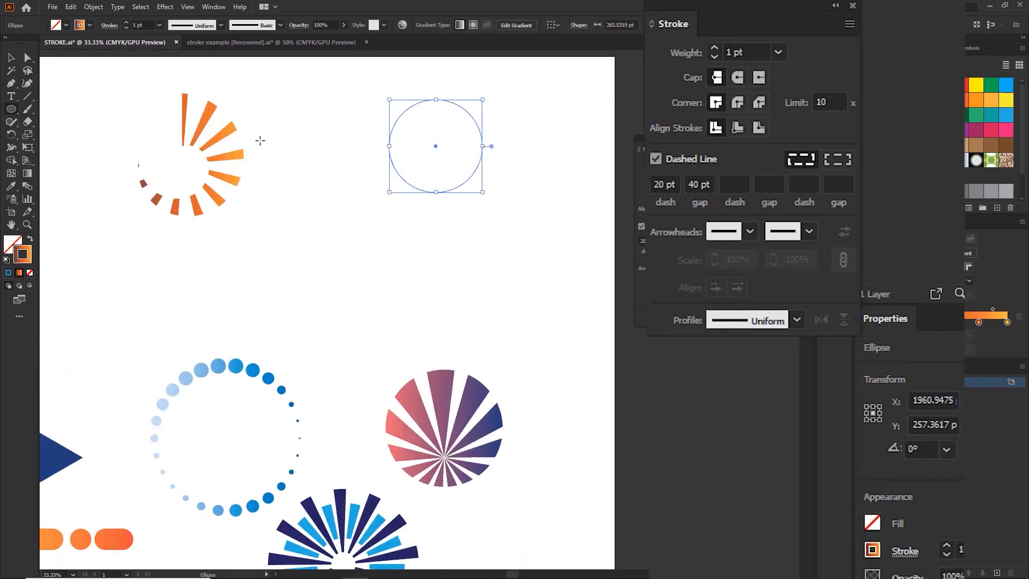
# Set the new circle's dashed gradient stroke to a weight of 100 pt.
pyautogui.press('v')
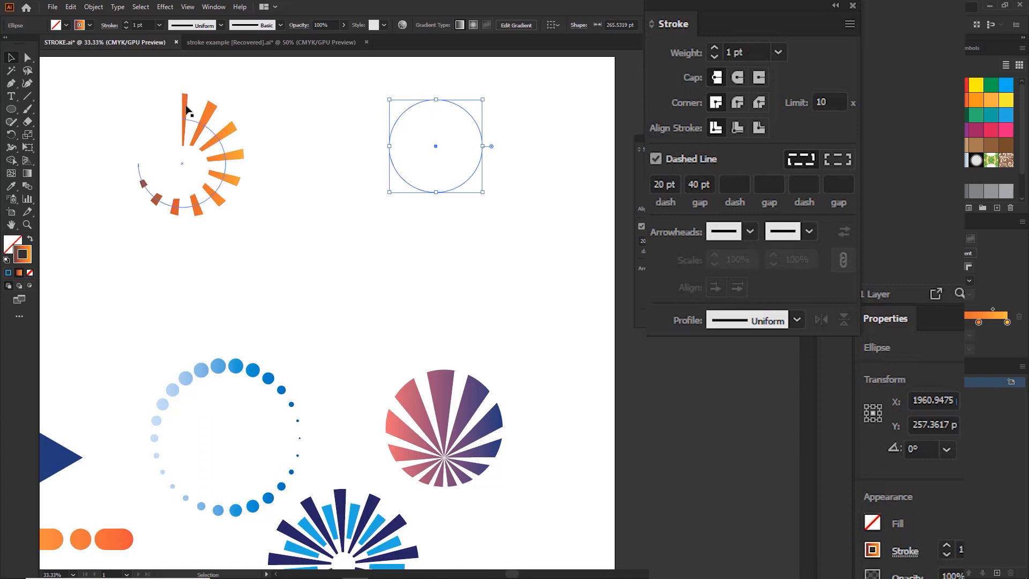
pyautogui.click(778, 51)
pyautogui.click(803, 503)
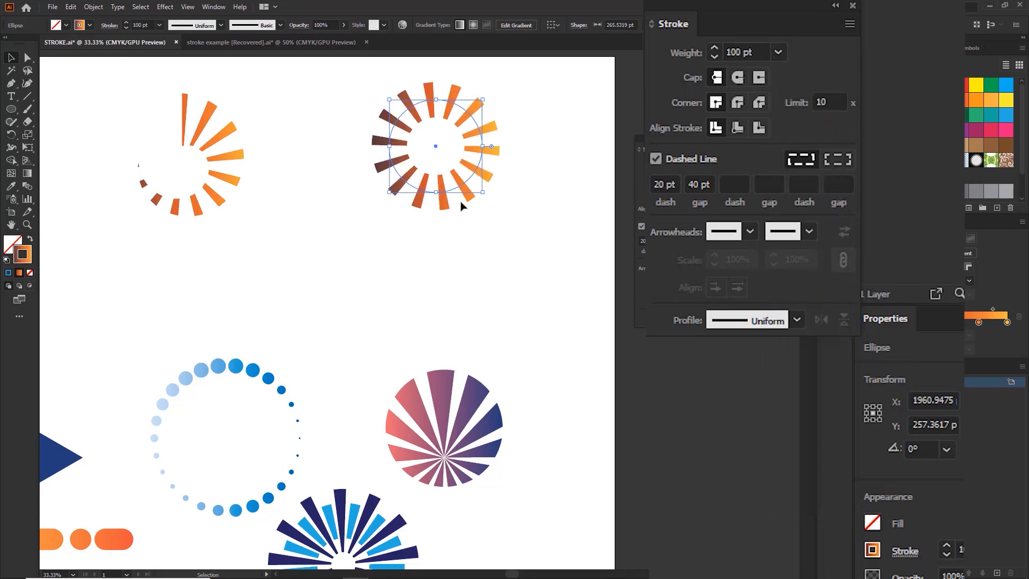
# Reset the circle to the default white fill and 1 pt solid black stroke.
pyautogui.hotkey('ctrl', '+')
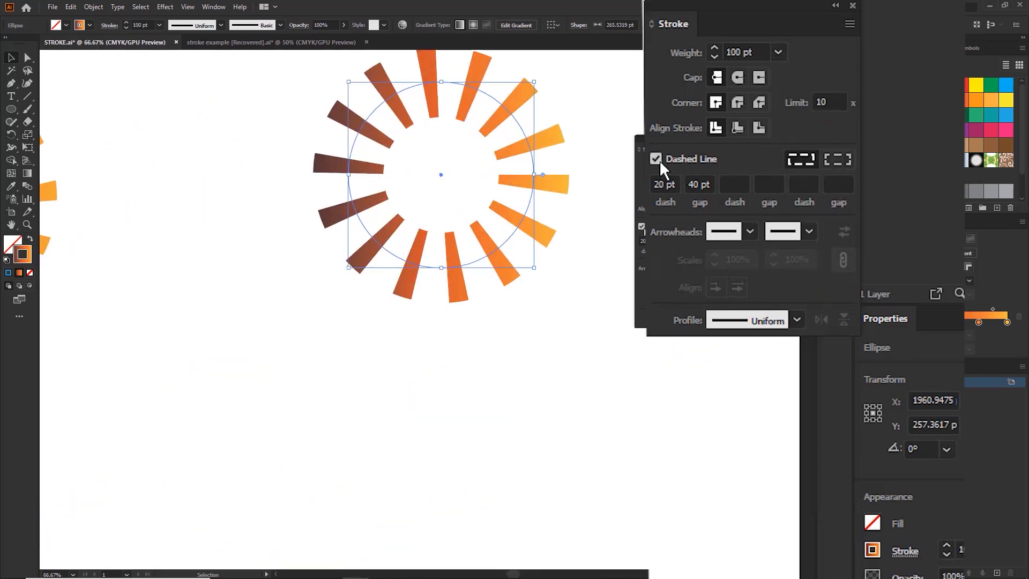
pyautogui.press('d')
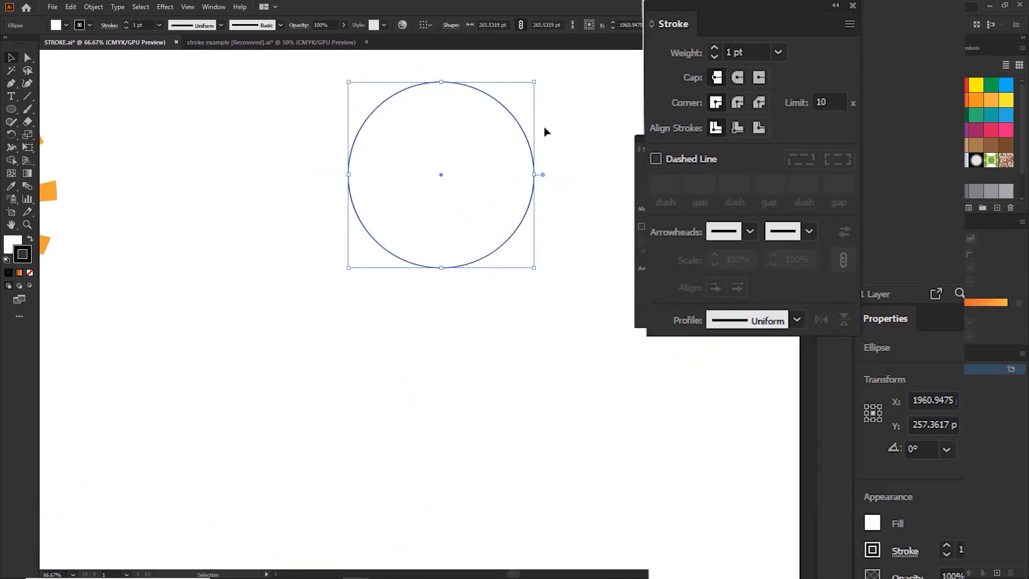
# Set the new circle's stroke weight to 100 pt and move it to about X 1893 pt, Y 278 pt.
pyautogui.moveTo(504, 126); pyautogui.dragTo(468, 148)
pyautogui.click(777, 52)
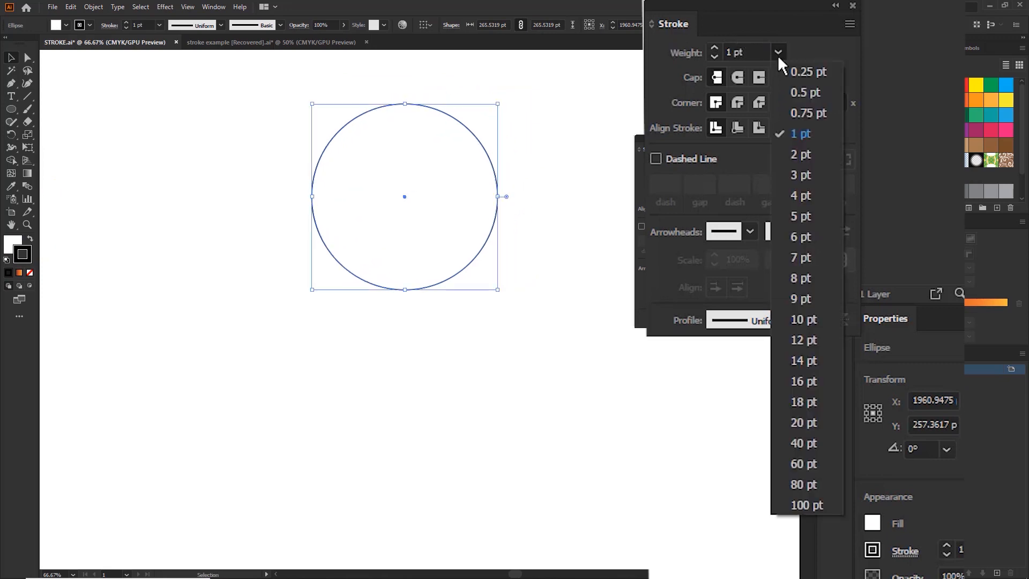
pyautogui.click(809, 505)
pyautogui.hotkey('ctrl', '-')
pyautogui.hotkey('ctrl', '-')
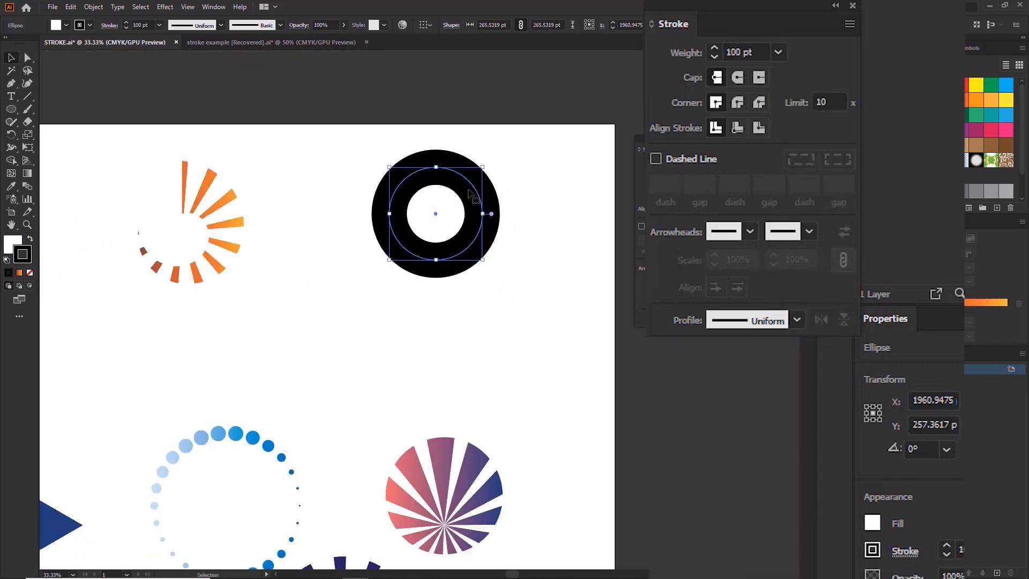
pyautogui.scroll(2, 390, 200)
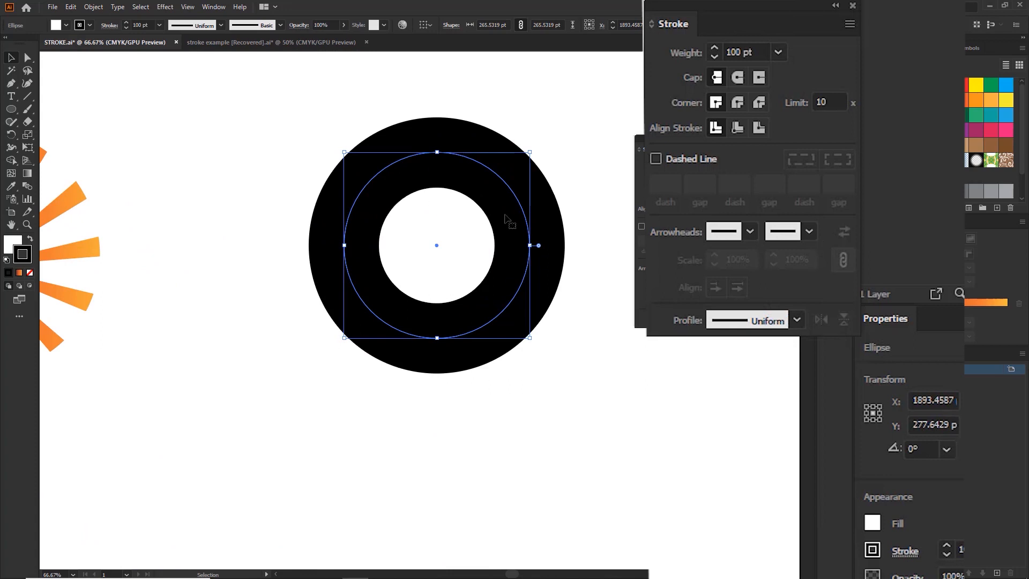
pyautogui.scroll(-1, 543, 246)
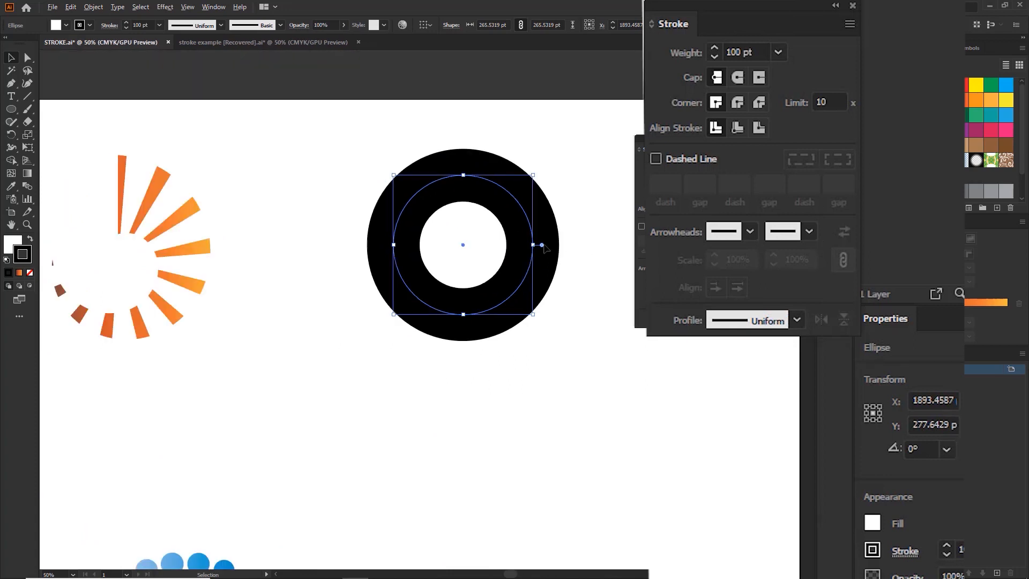
# Increase the black circle's stroke weight to 150 pt.
pyautogui.click(737, 51)
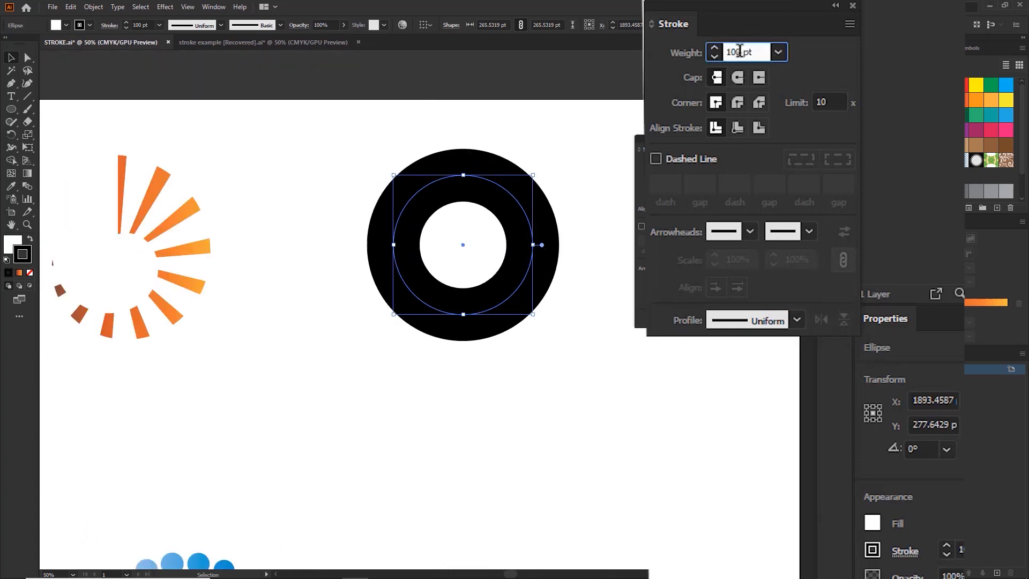
pyautogui.doubleClick(738, 52)
pyautogui.write('150')
pyautogui.press('Return')
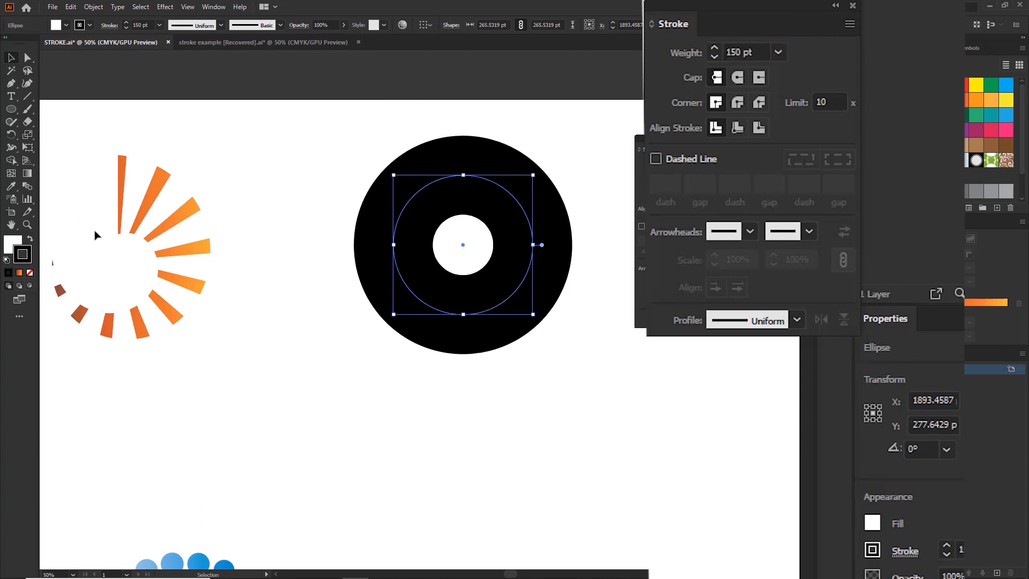
# Delete the upper-left quarter segment of the black circle's path, leaving an open three-quarter arc, and deselect it.
pyautogui.click(143, 202)
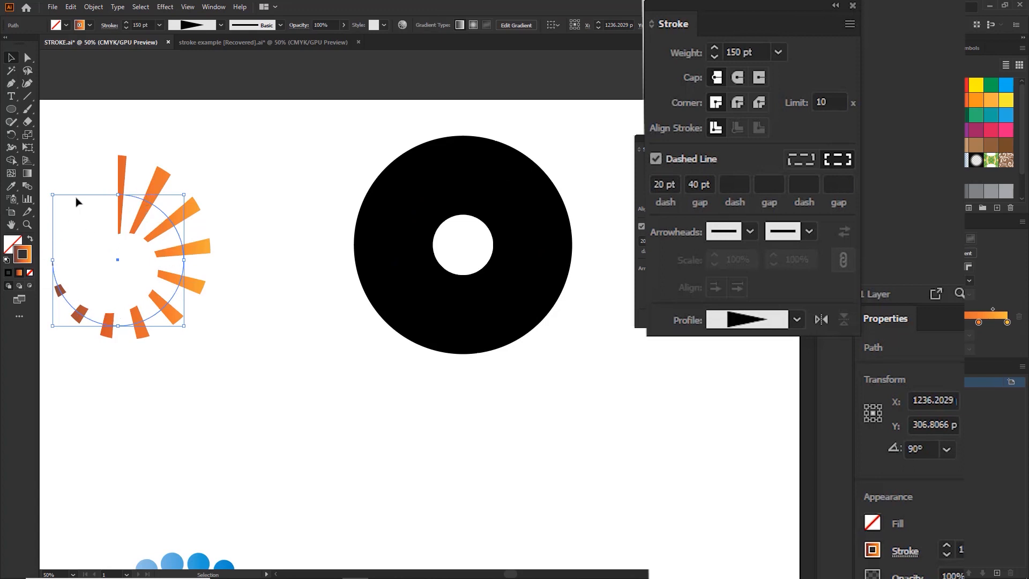
pyautogui.press('a')
pyautogui.click(462, 184)
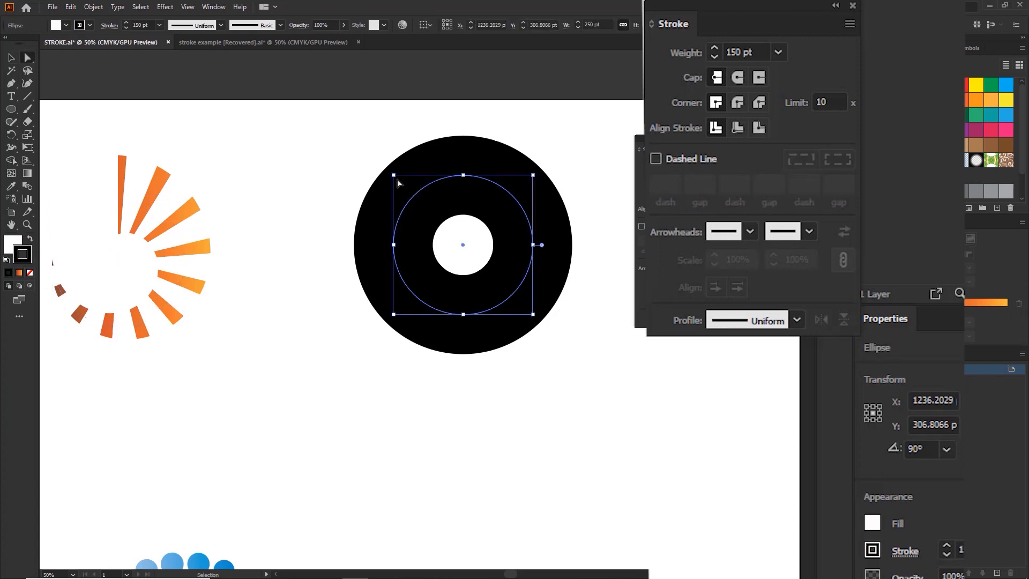
pyautogui.moveTo(373, 164); pyautogui.dragTo(440, 230)
pyautogui.click(337, 165)
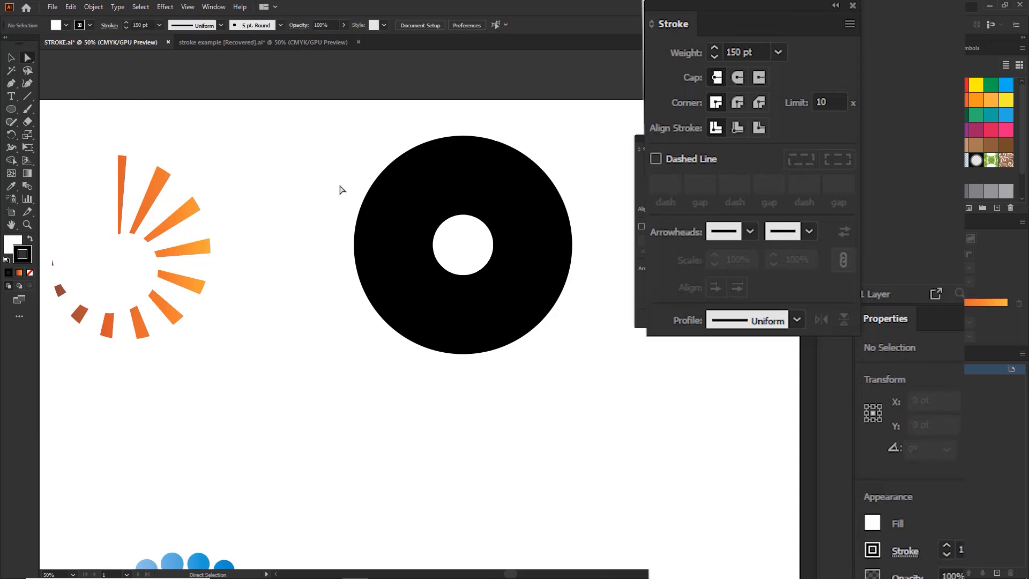
pyautogui.moveTo(329, 162); pyautogui.dragTo(424, 222)
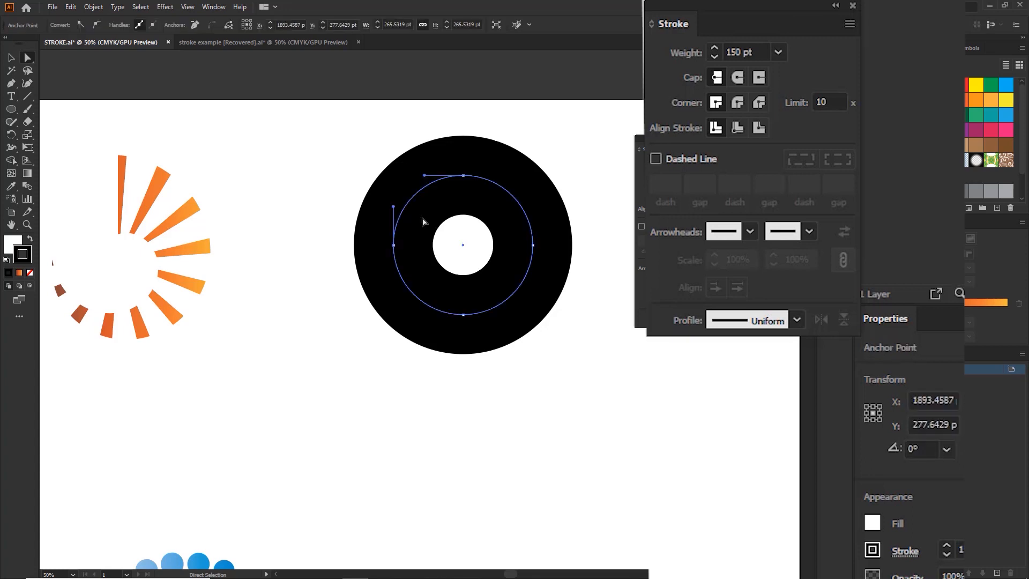
pyautogui.press('Delete')
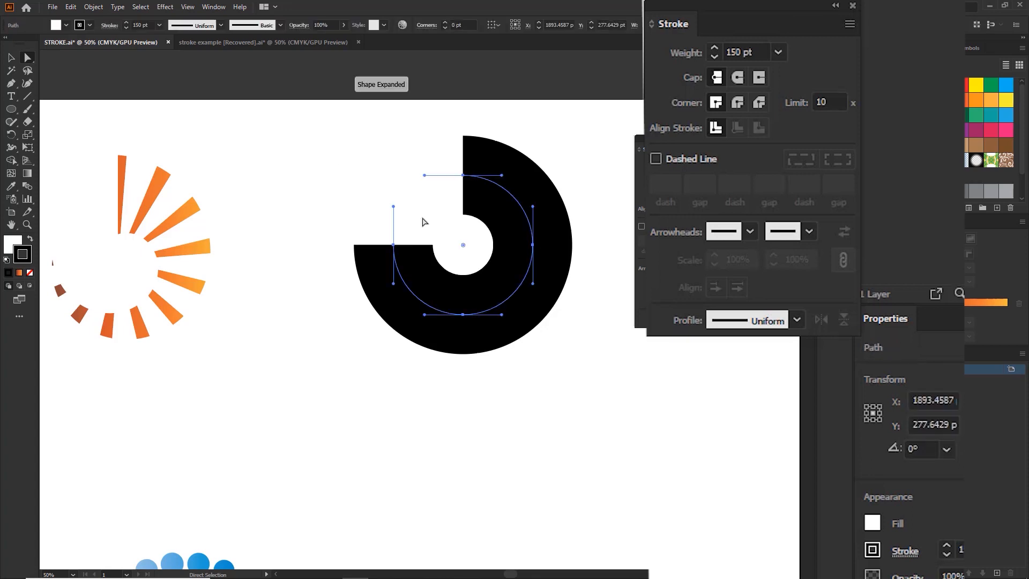
pyautogui.press('v')
pyautogui.click(384, 198)
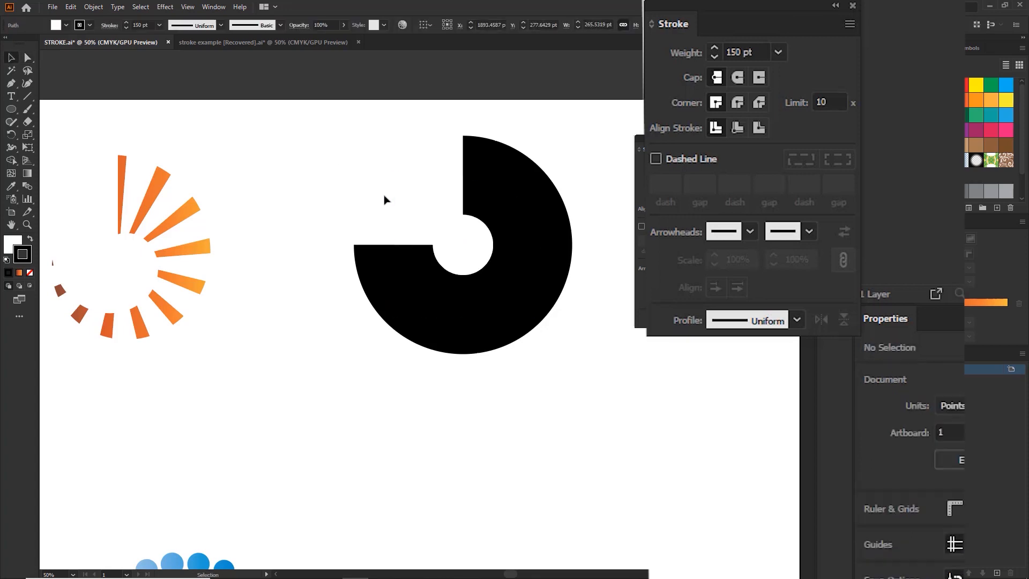
# Try the lens-shaped width profile on the black arc's stroke and replace it with the triangular tapering profile.
pyautogui.moveTo(398, 161); pyautogui.dragTo(532, 224)
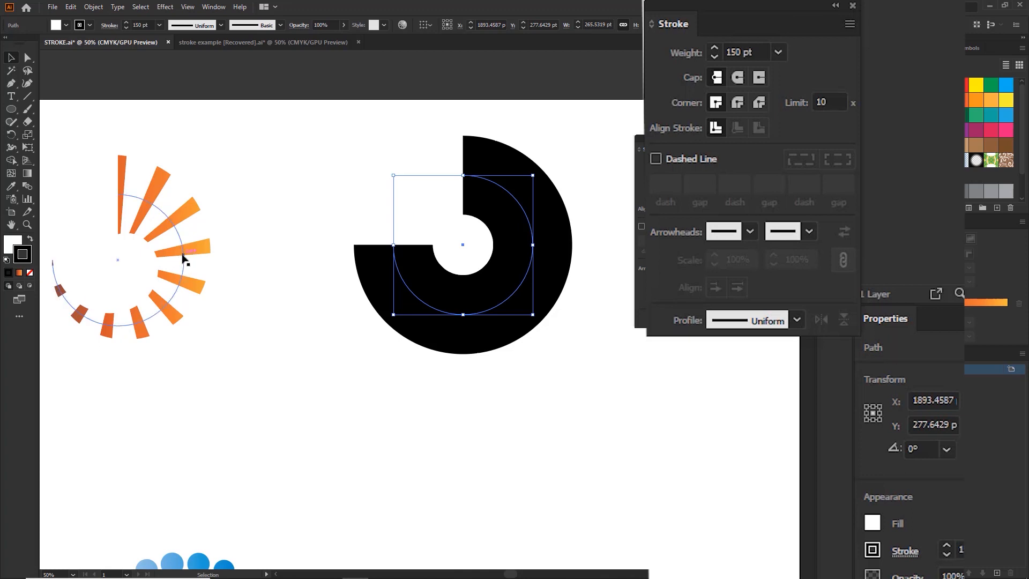
pyautogui.click(774, 320)
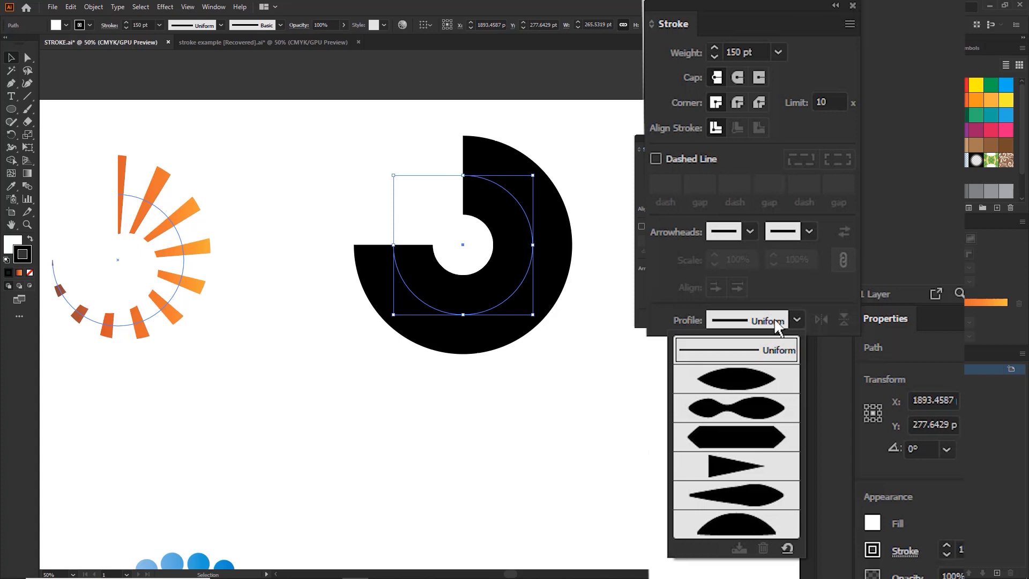
pyautogui.click(749, 376)
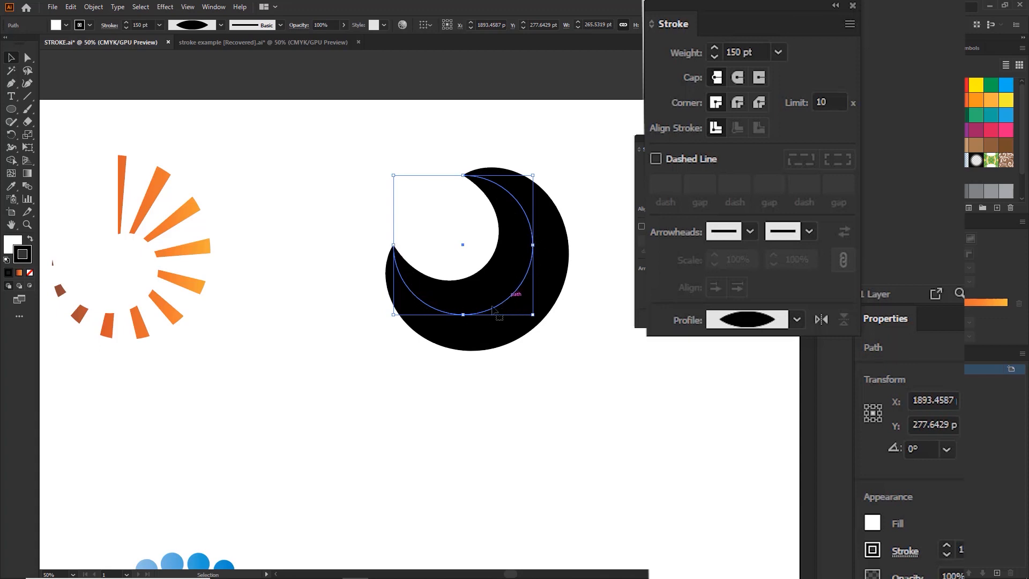
pyautogui.click(770, 320)
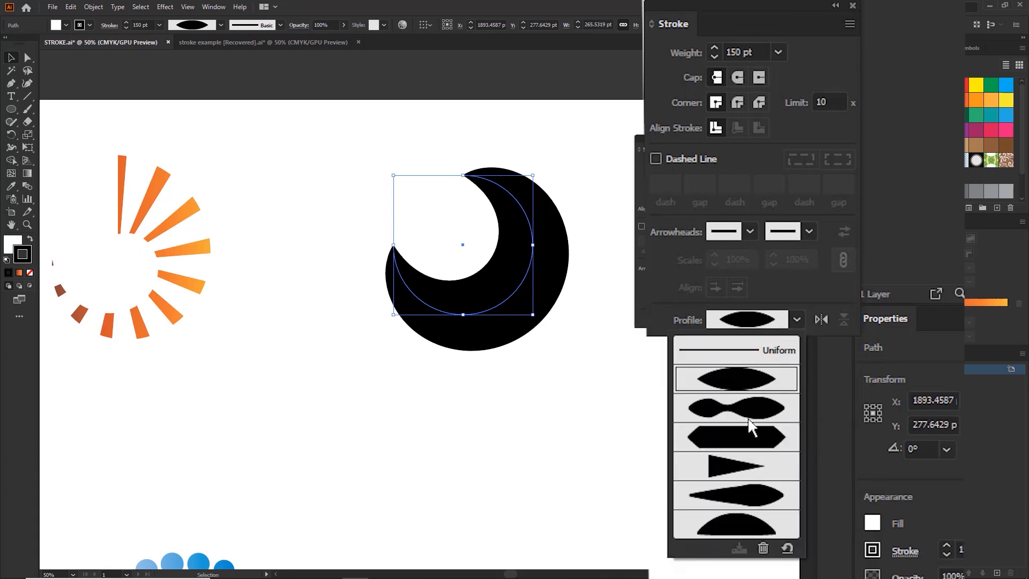
pyautogui.click(736, 466)
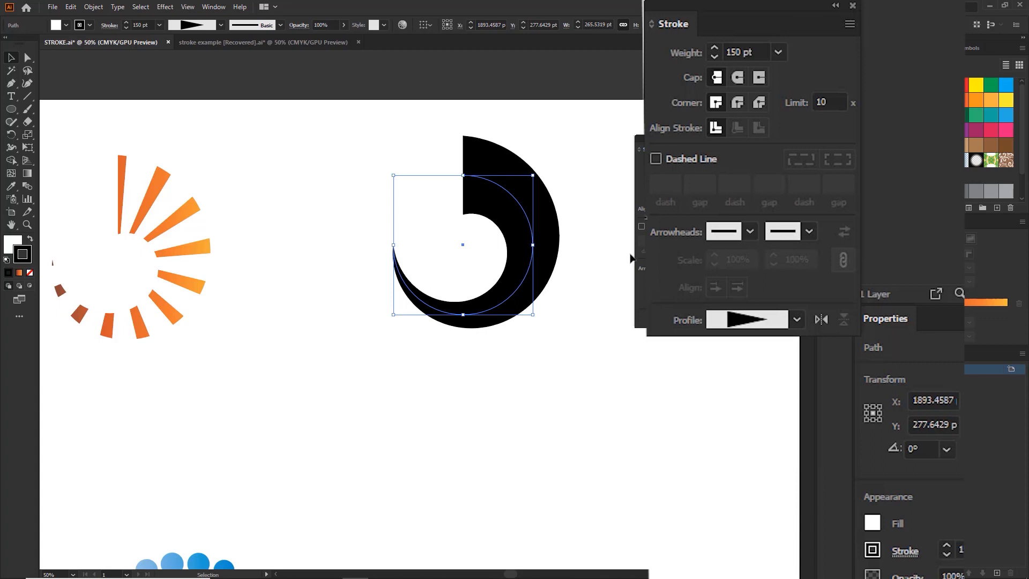
# Turn on a dashed line for the black tapered arc with a 10 pt dash and a 10 pt gap.
pyautogui.click(657, 158)
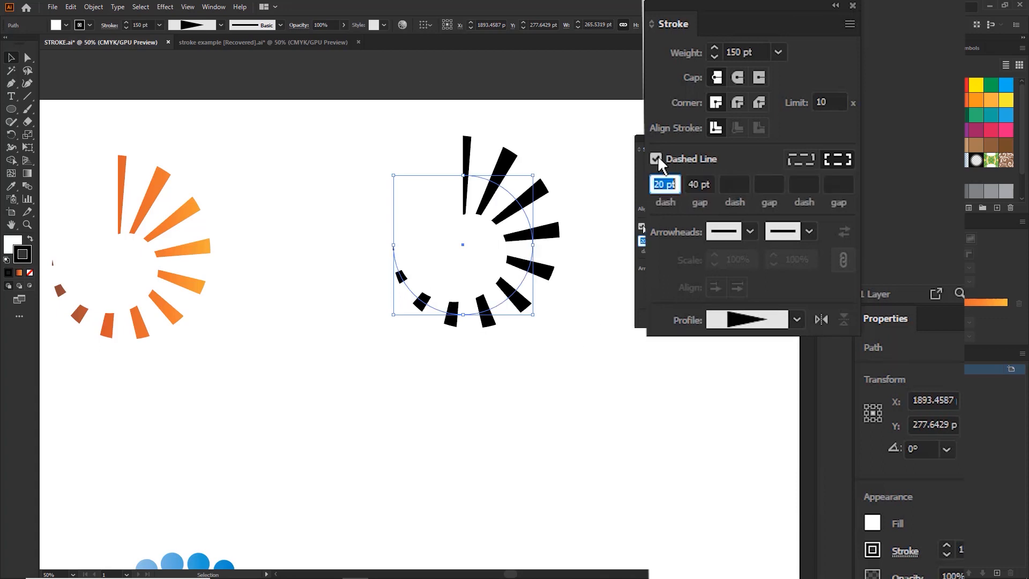
pyautogui.click(566, 173)
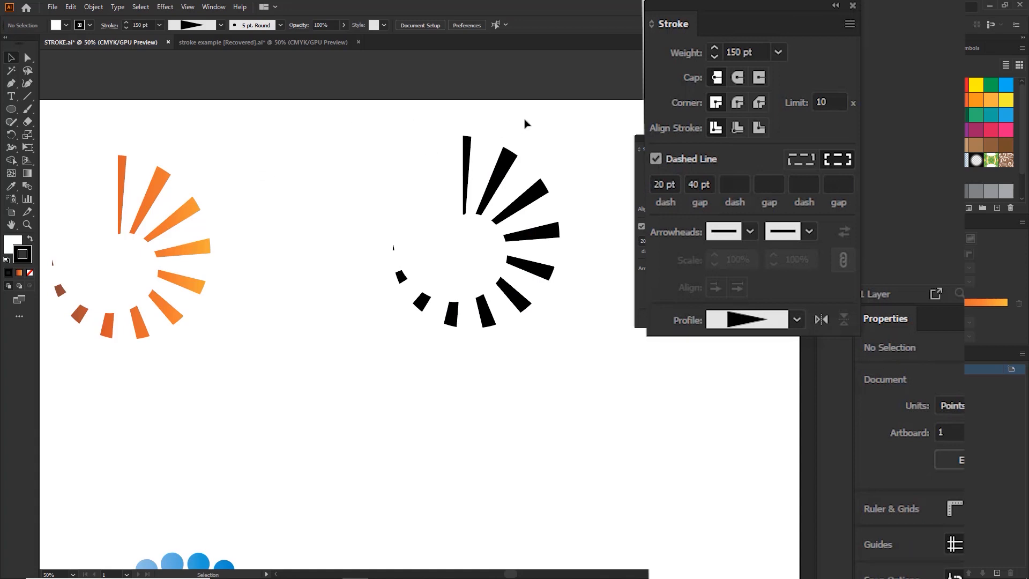
pyautogui.click(491, 203)
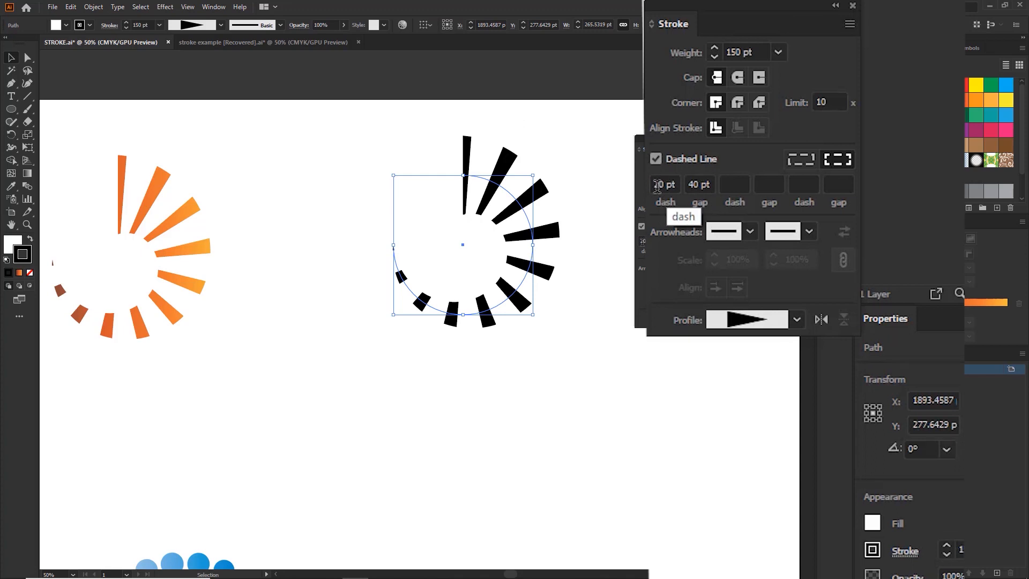
pyautogui.click(657, 185)
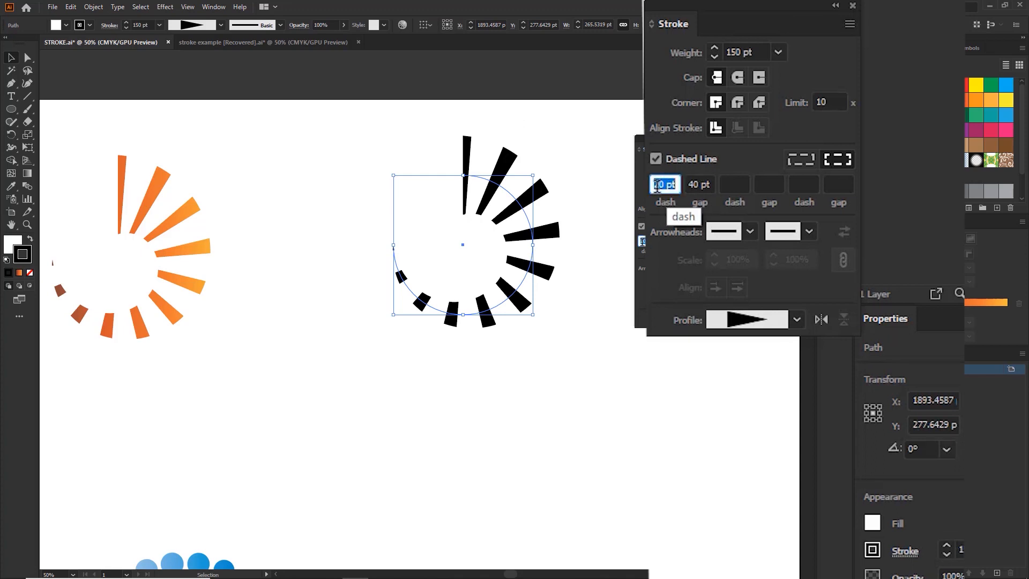
pyautogui.write('10')
pyautogui.press('Tab')
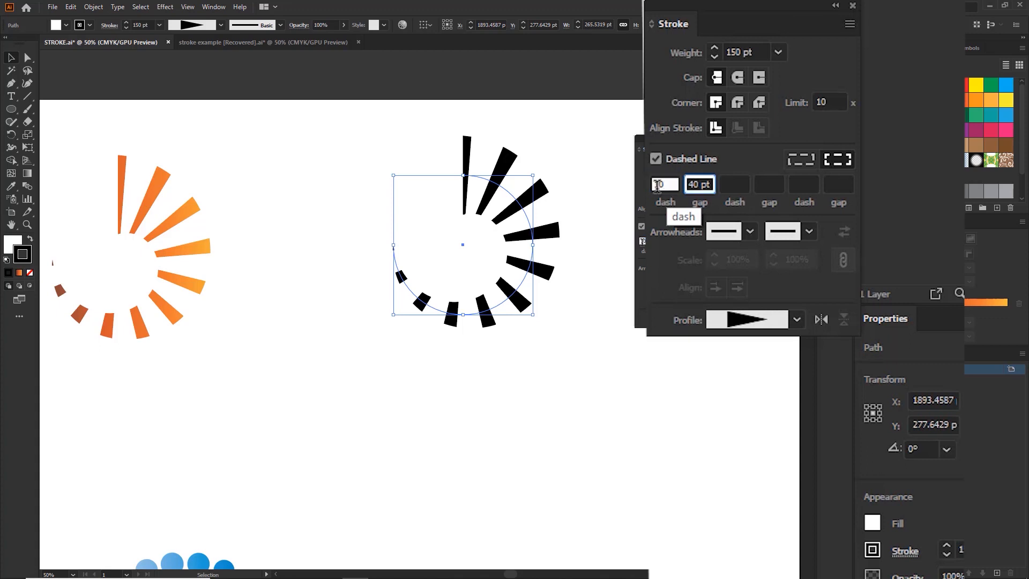
pyautogui.write('10')
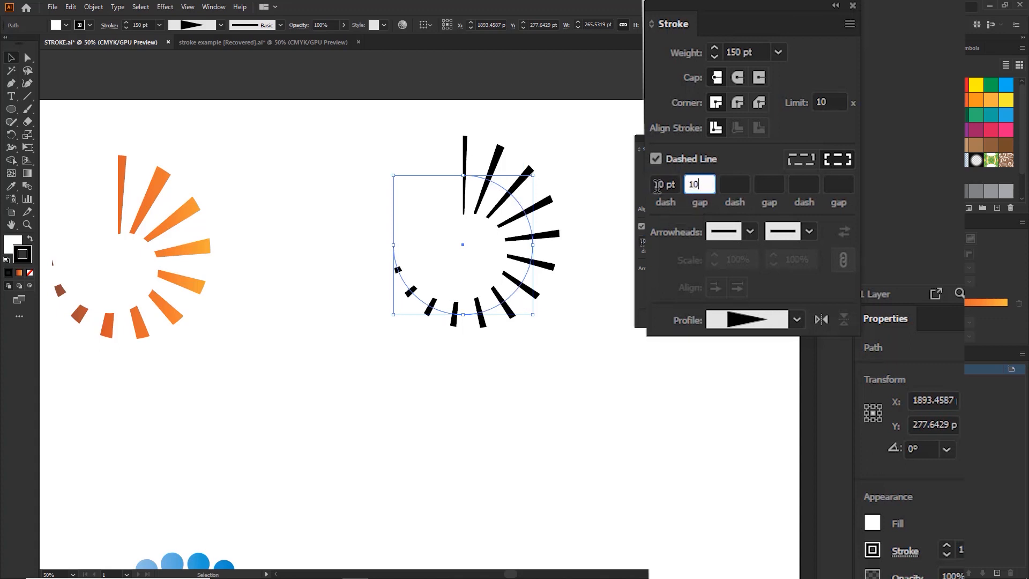
pyautogui.press('Tab')
pyautogui.click(557, 177)
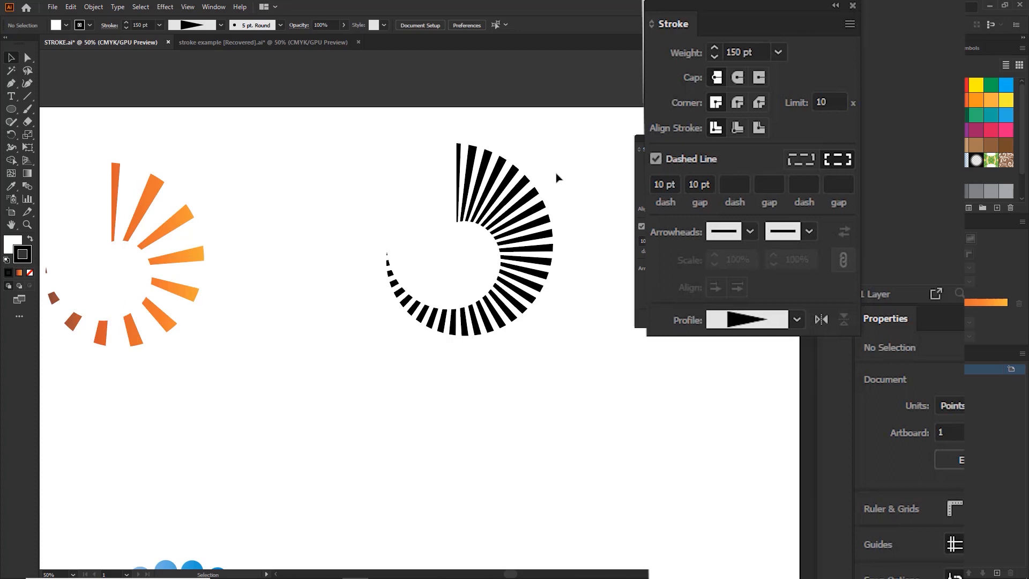
# Move the blue dotted circle up beneath the orange arc and the pink-purple striped circle to about X 2152 pt, Y 1327 pt.
pyautogui.scroll(-3, 450, 261)
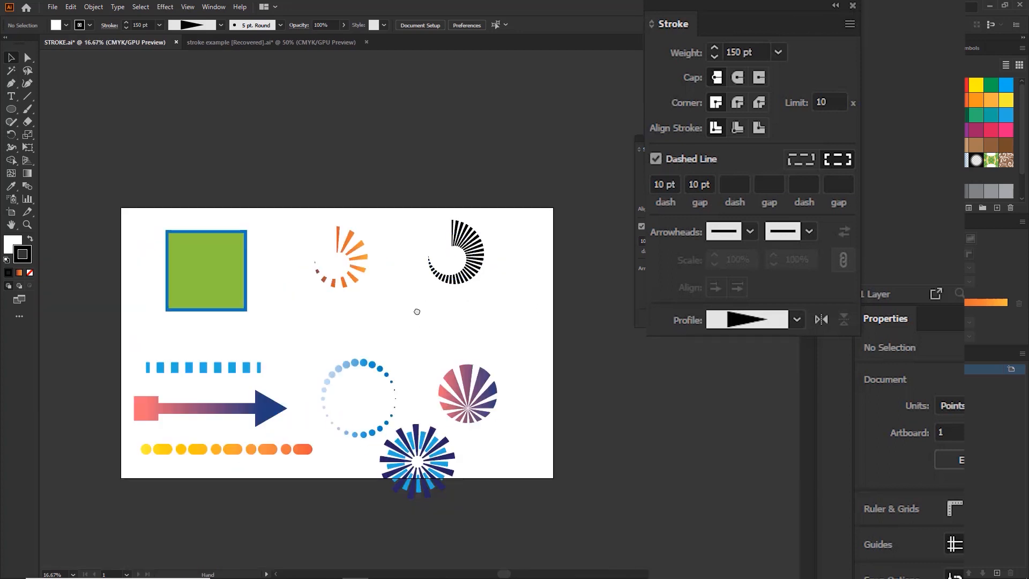
pyautogui.moveTo(419, 314); pyautogui.dragTo(396, 266)
pyautogui.scroll(2, 397, 266)
pyautogui.moveTo(425, 298); pyautogui.dragTo(401, 292)
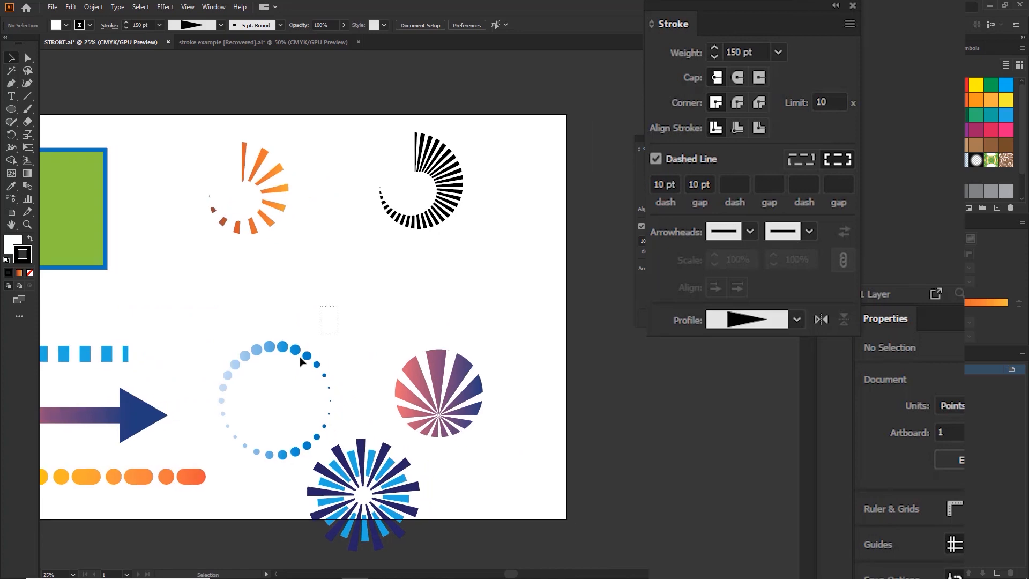
pyautogui.moveTo(295, 345); pyautogui.dragTo(299, 265)
pyautogui.moveTo(555, 304); pyautogui.dragTo(482, 466)
pyautogui.scroll(1, 393, 340)
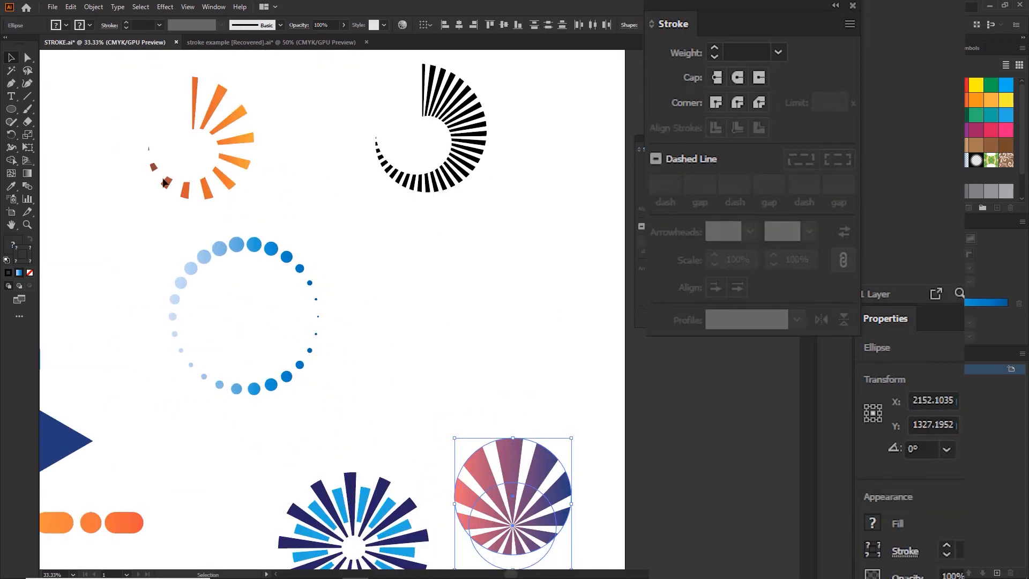
# Draw a circle about 392 pt in diameter below the black dashed arc, centred at about X 2070 pt, Y 714 pt.
pyautogui.click(17, 109)
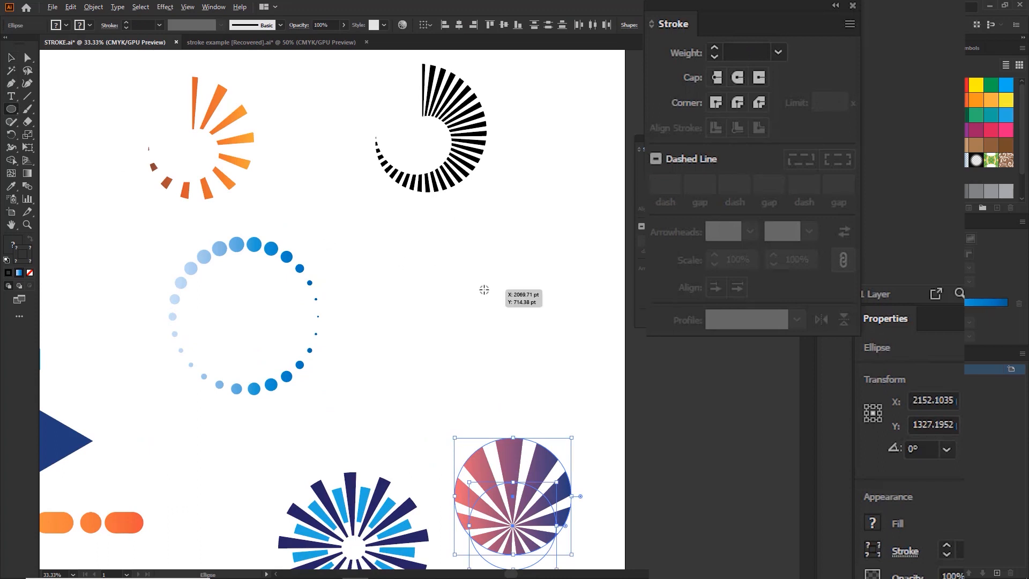
pyautogui.moveTo(484, 289); pyautogui.dragTo(552, 352)
pyautogui.scroll(1, 543, 333)
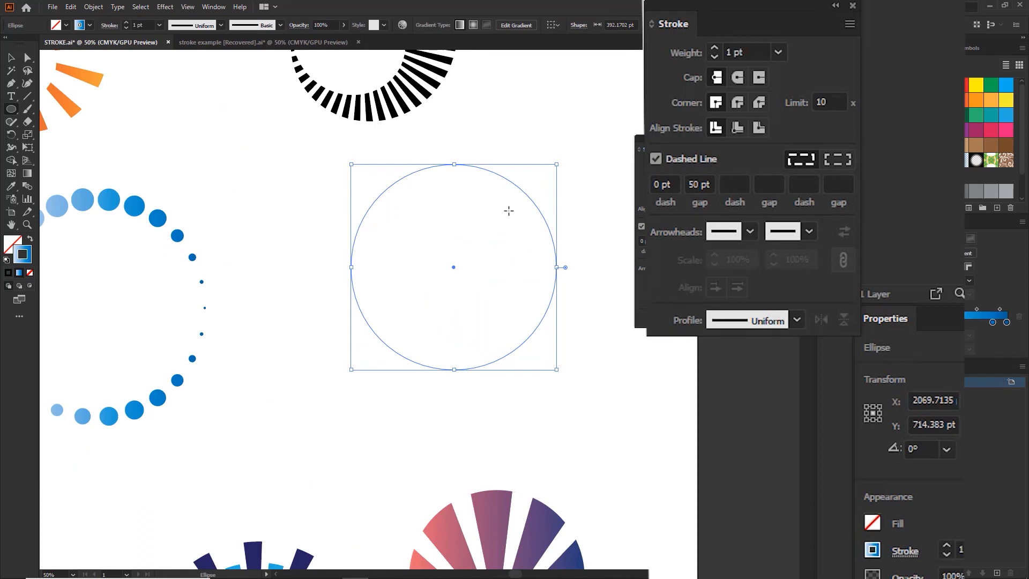
# Reset the new circle to the default 1 pt black stroke and remove its fill.
pyautogui.press('d')
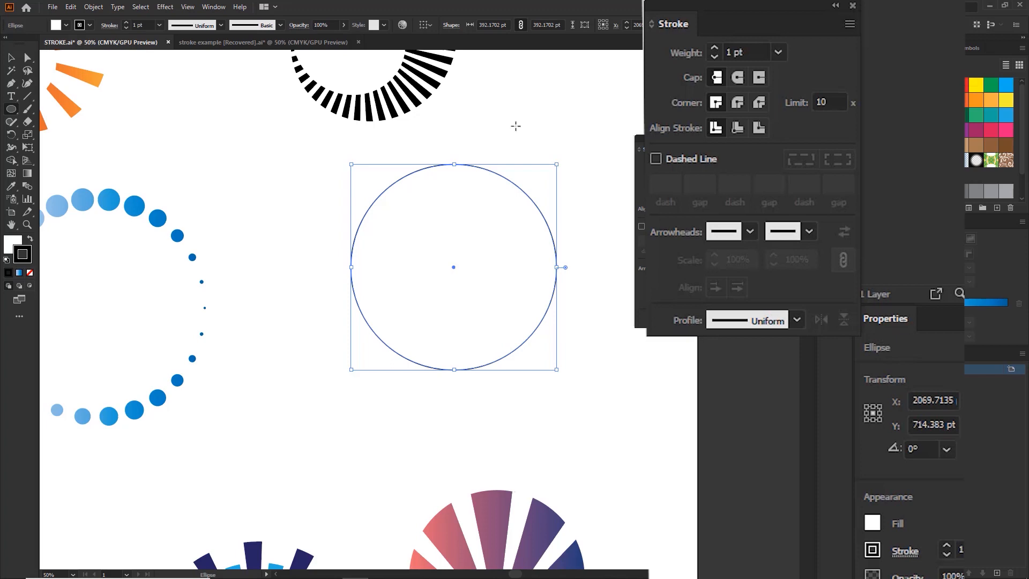
pyautogui.press('v')
pyautogui.moveTo(516, 165); pyautogui.dragTo(466, 182)
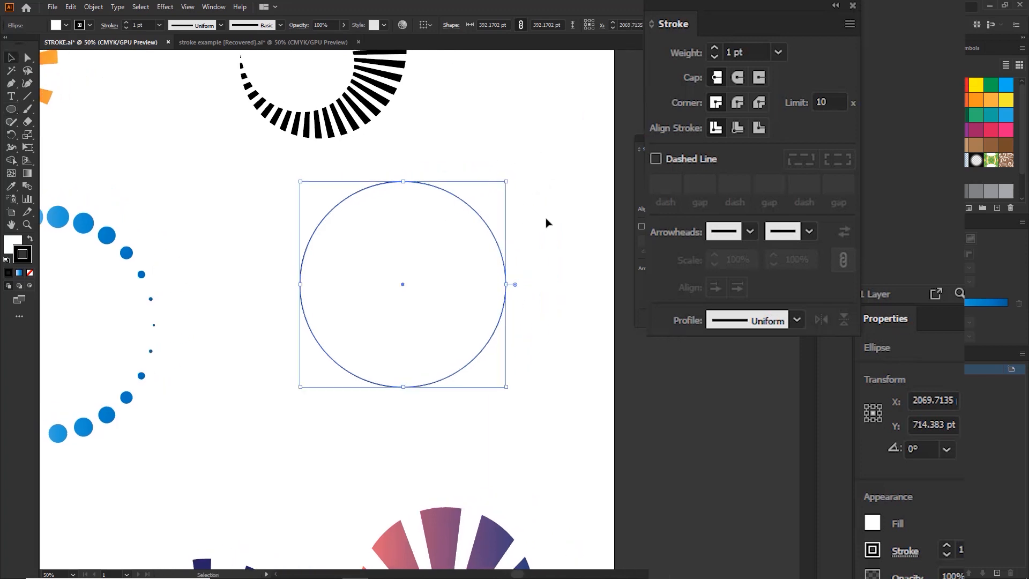
pyautogui.press('x')
pyautogui.press('/')
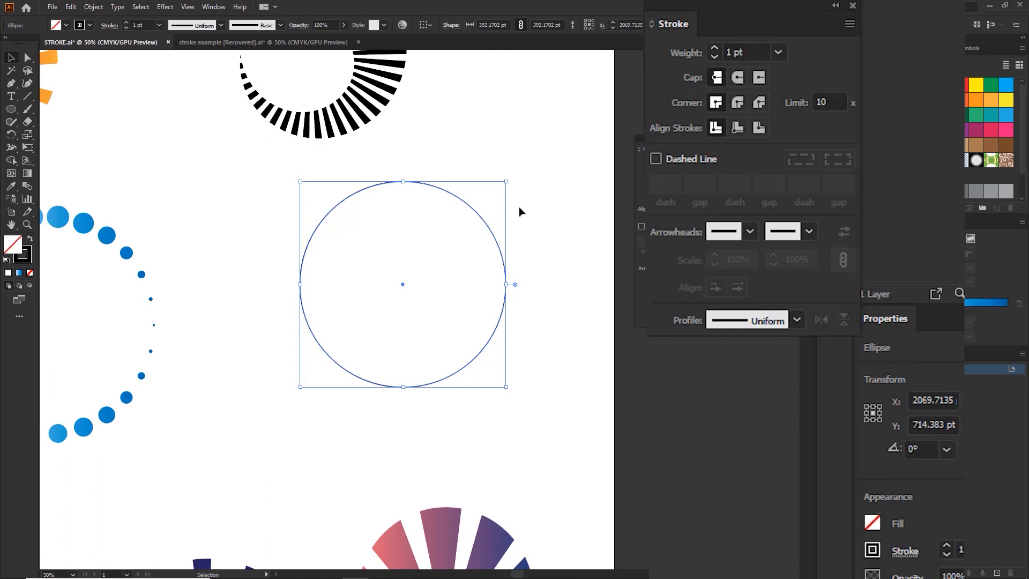
pyautogui.moveTo(498, 177); pyautogui.dragTo(492, 130)
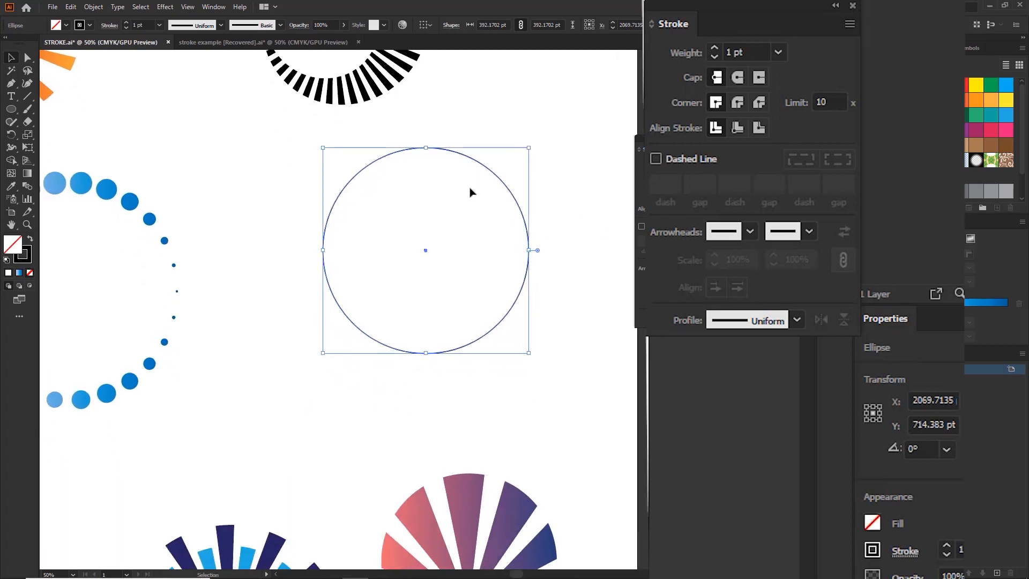
# Set the unfilled circle's stroke weight to 20 pt.
pyautogui.click(475, 200)
pyautogui.click(491, 175)
pyautogui.click(778, 53)
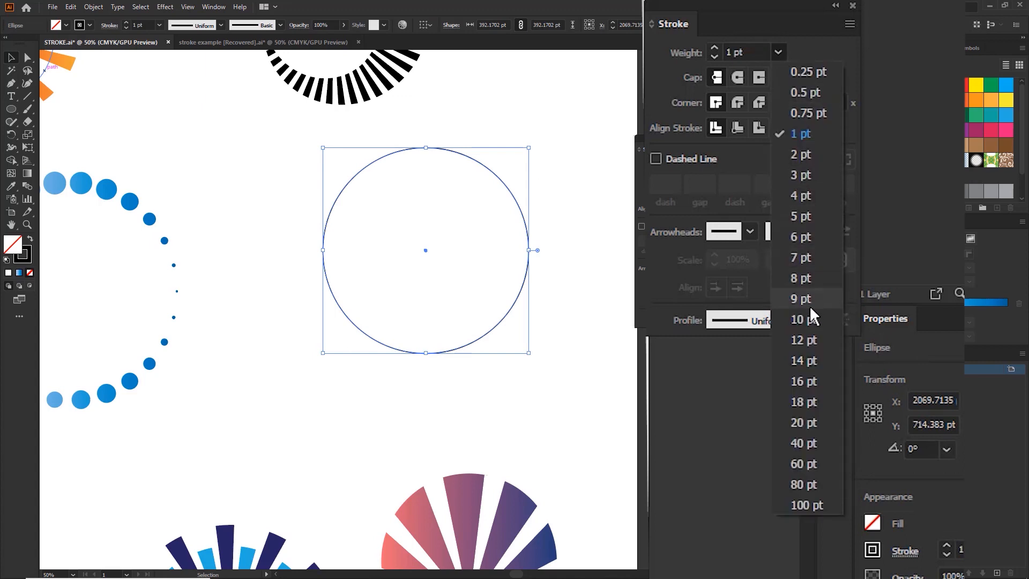
pyautogui.click(809, 422)
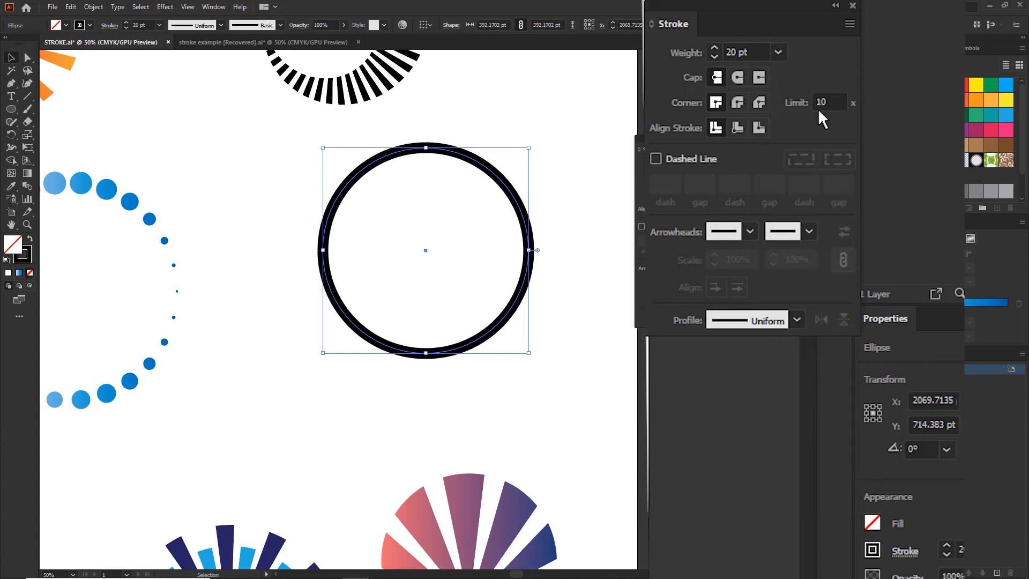
# Set the unfilled circle's stroke weight to 40 pt and move the circle slightly down to about Y 745 pt.
pyautogui.click(777, 52)
pyautogui.click(799, 440)
pyautogui.moveTo(489, 172); pyautogui.dragTo(488, 188)
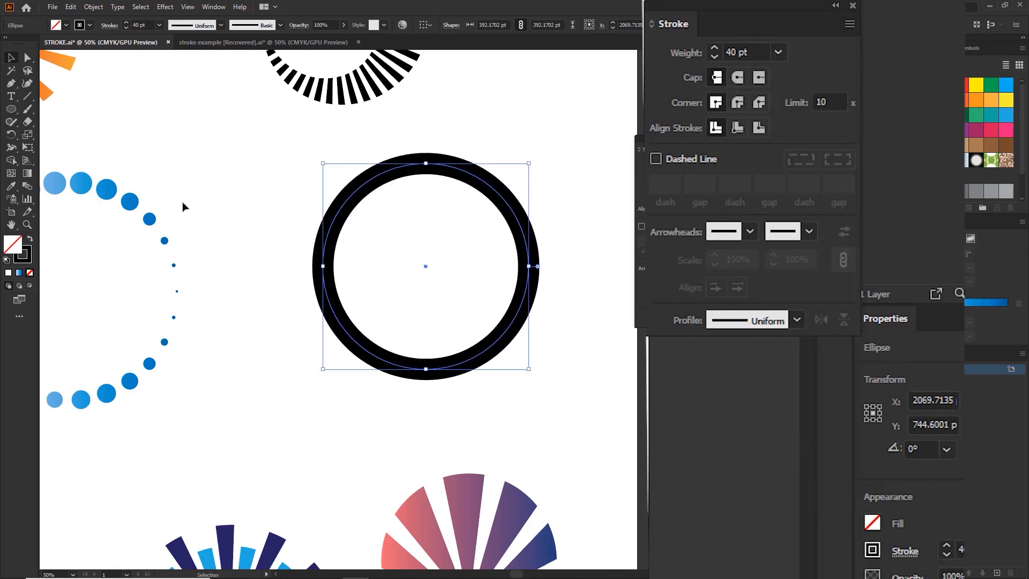
pyautogui.moveTo(117, 171); pyautogui.dragTo(150, 178)
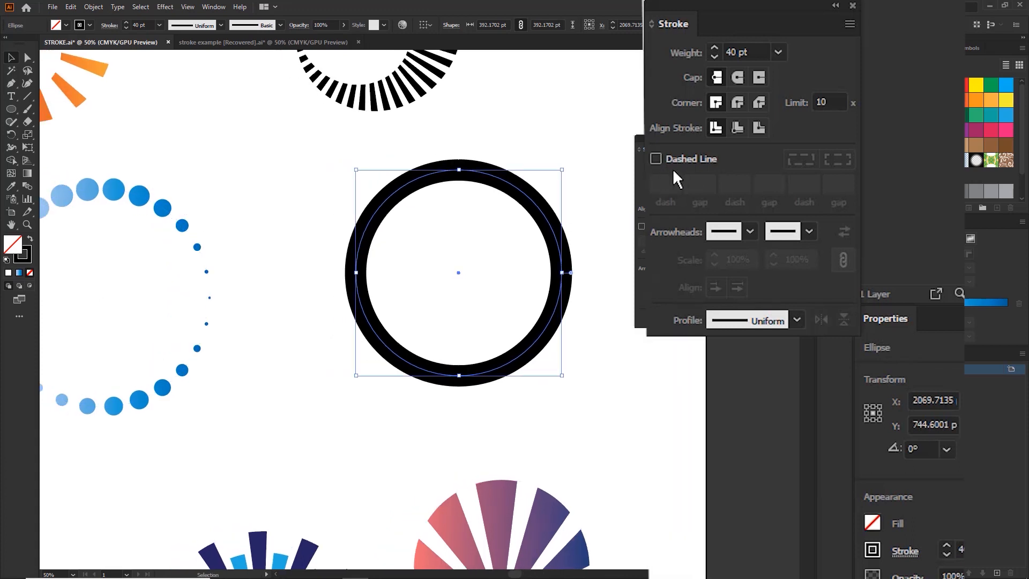
# Make the circle's stroke dotted with a 0 pt dash, 50 pt gap and round caps, aligning the dashes to corners and path ends.
pyautogui.click(655, 158)
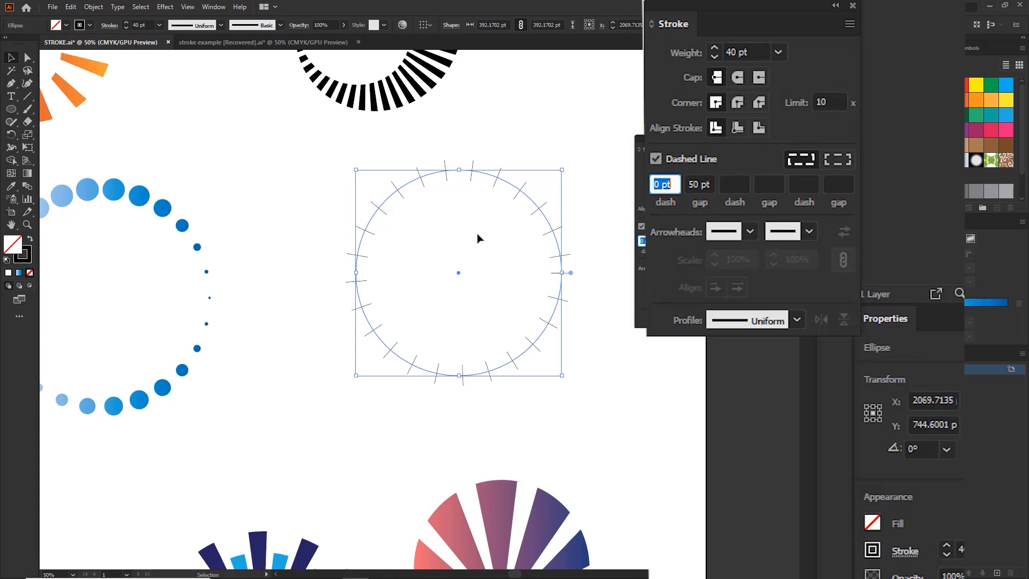
pyautogui.click(741, 76)
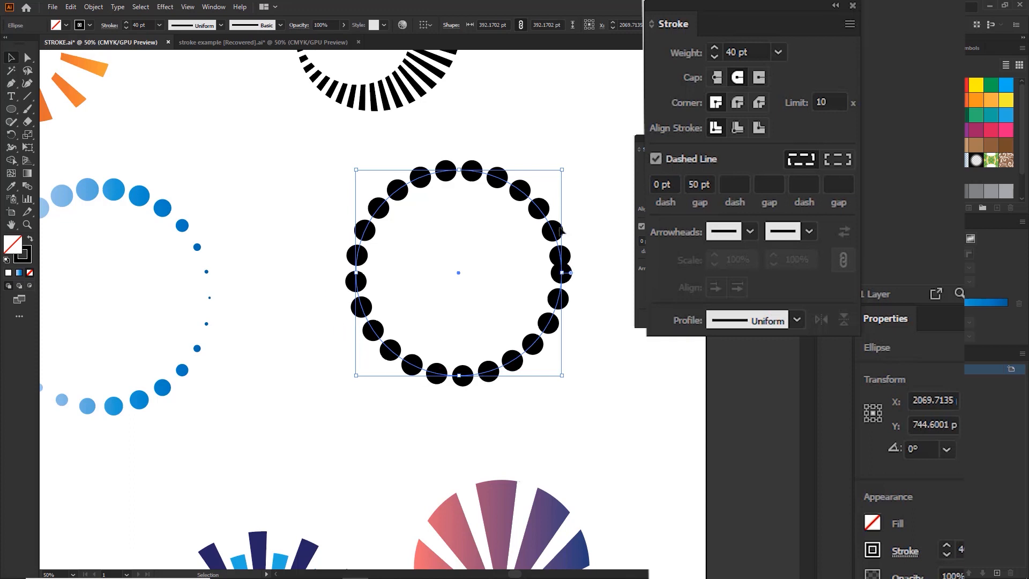
pyautogui.click(842, 163)
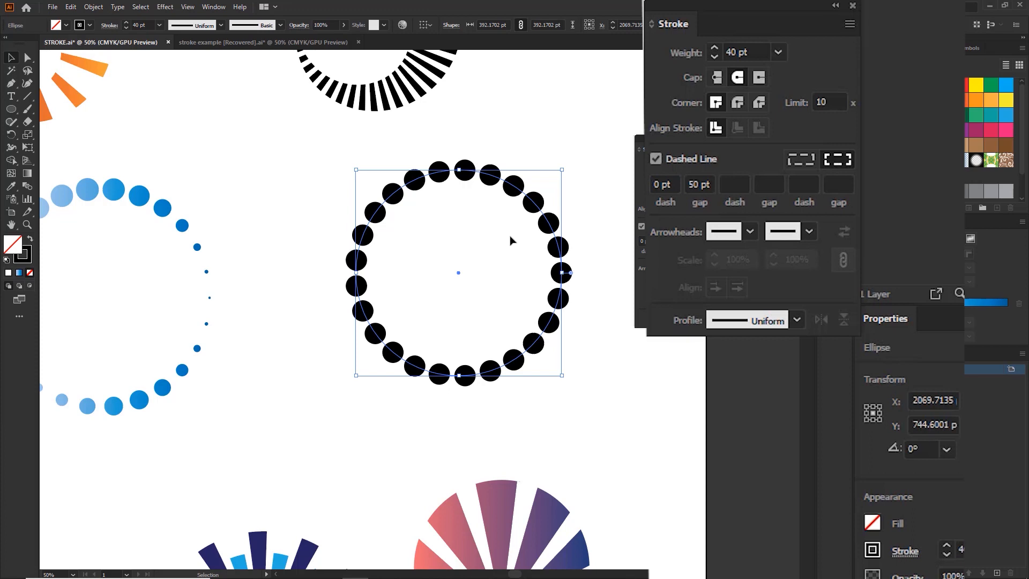
pyautogui.click(538, 139)
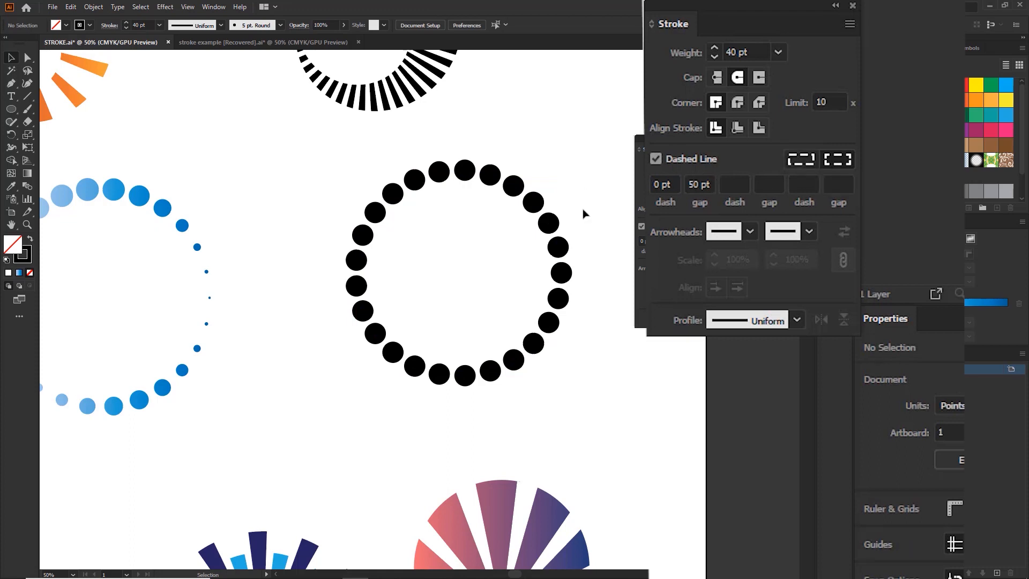
# Resize the black dotted circle proportionally about its centre to about 345 pt in diameter.
pyautogui.click(482, 231)
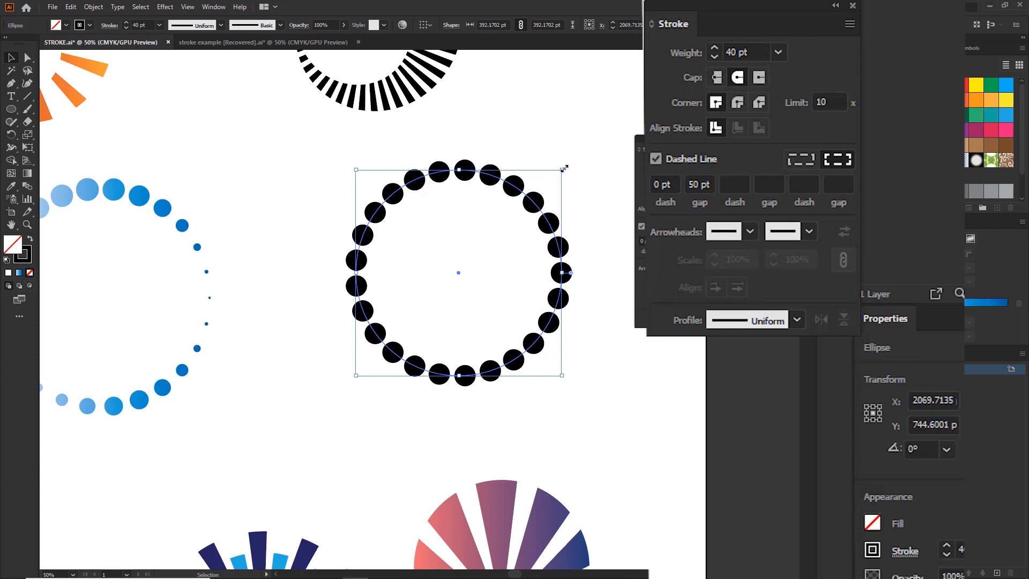
pyautogui.moveTo(561, 169); pyautogui.dragTo(502, 228)
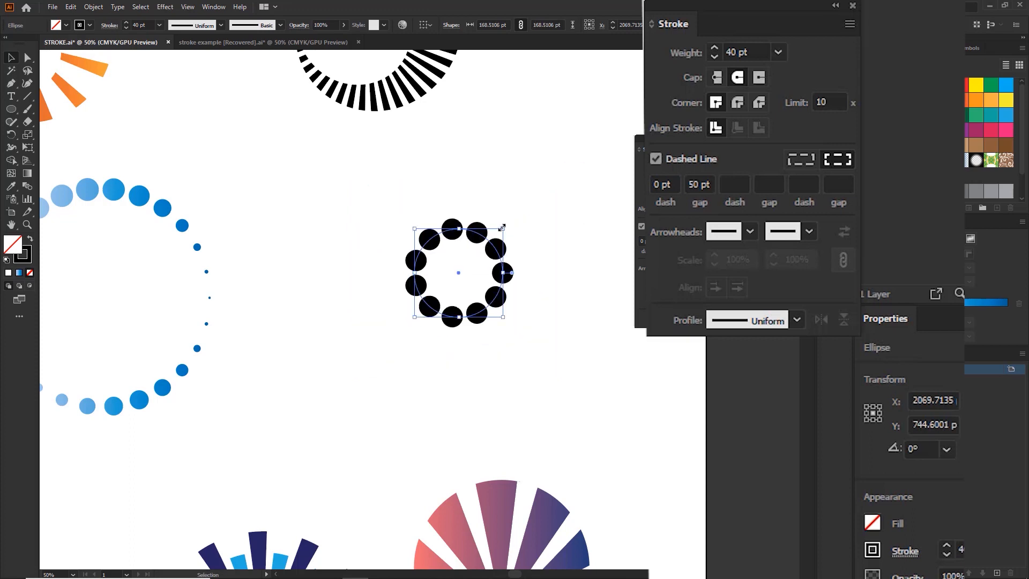
pyautogui.moveTo(502, 228); pyautogui.dragTo(631, 121)
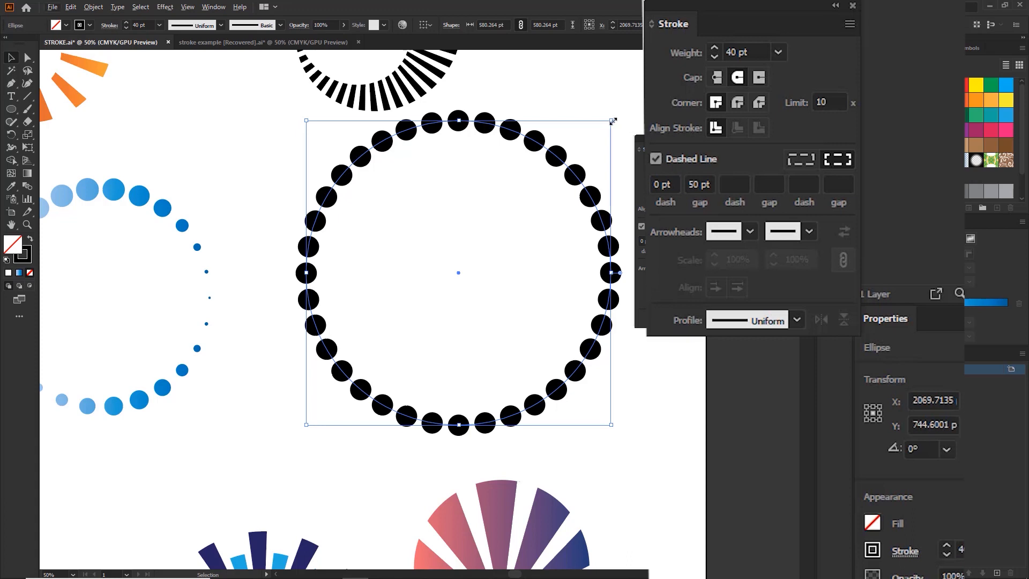
pyautogui.moveTo(542, 181)
pyautogui.mouseDown()
pyautogui.moveTo(490, 232)
pyautogui.moveTo(518, 230)
pyautogui.moveTo(570, 182)
pyautogui.moveTo(550, 183)
pyautogui.mouseUp()
pyautogui.click(436, 223)
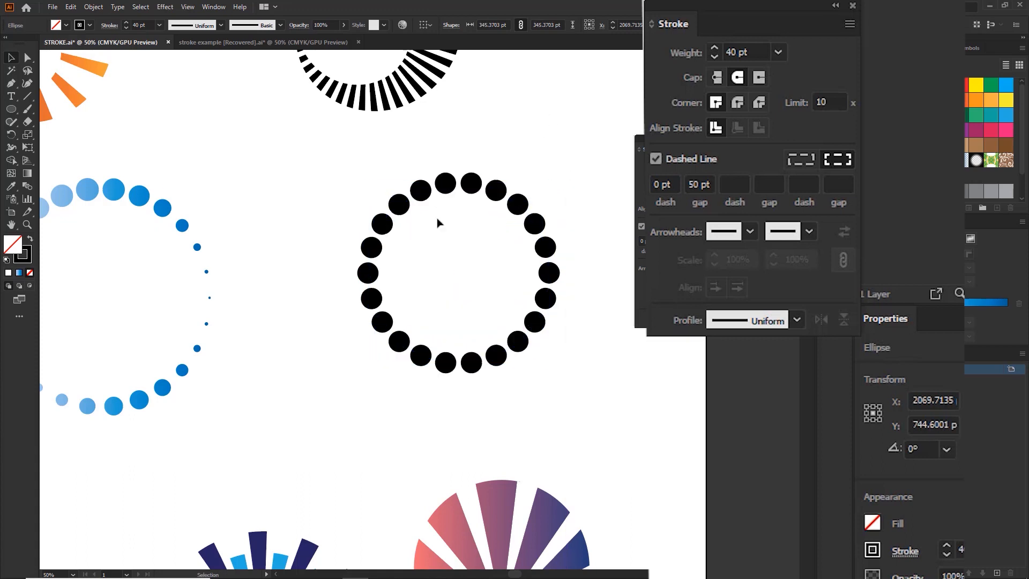
# Apply the variable width profile with two bulges to the black dotted circle's stroke, matching the neighbouring light-blue dotted example.
pyautogui.moveTo(211, 299); pyautogui.dragTo(301, 292)
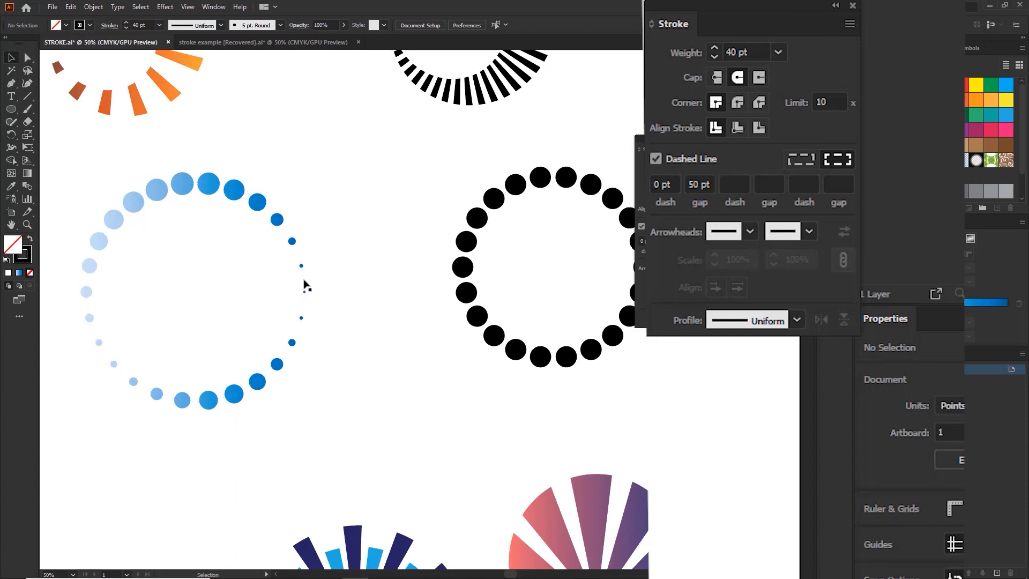
pyautogui.moveTo(369, 283); pyautogui.dragTo(199, 317)
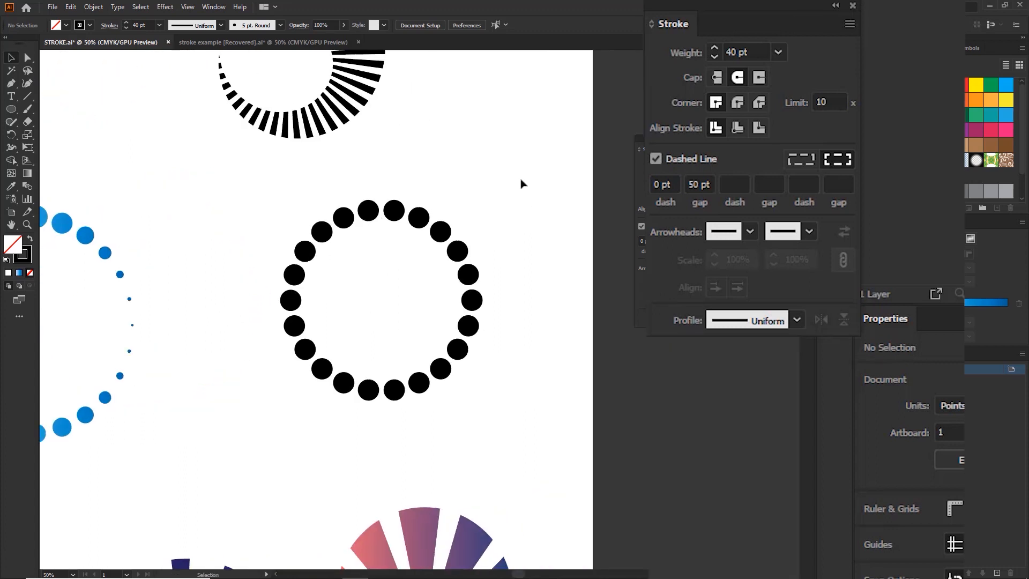
pyautogui.moveTo(524, 181); pyautogui.dragTo(438, 274)
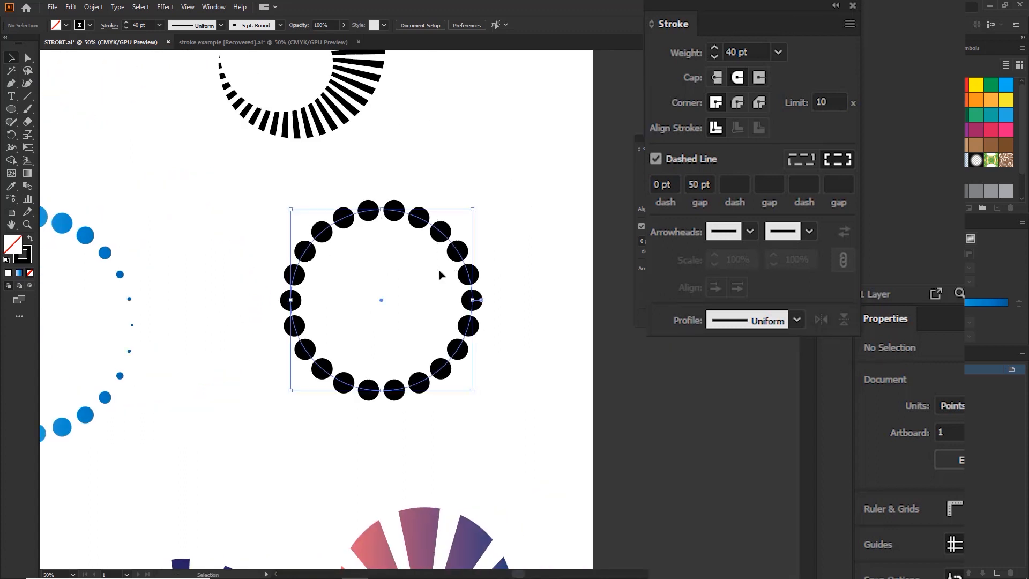
pyautogui.click(753, 316)
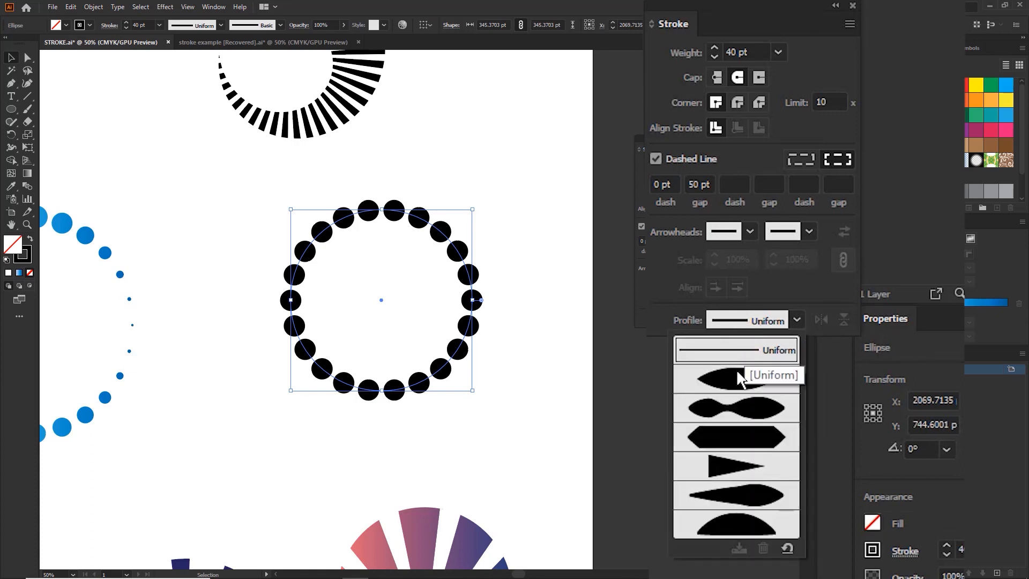
pyautogui.click(728, 412)
pyautogui.click(542, 278)
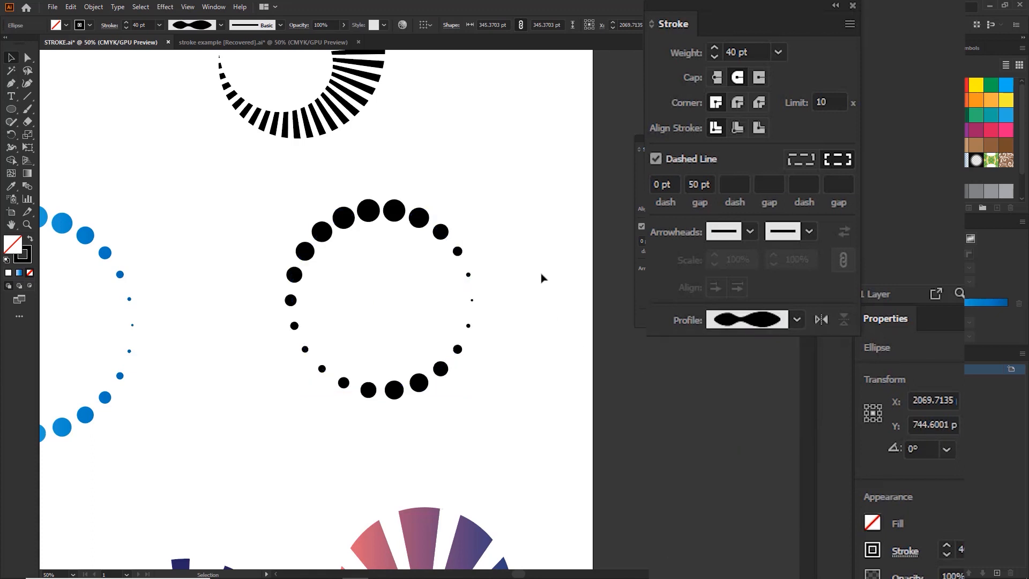
# Try several swatches on the tapered dotted circle's stroke and colour it solid blue.
pyautogui.moveTo(445, 195); pyautogui.dragTo(481, 190)
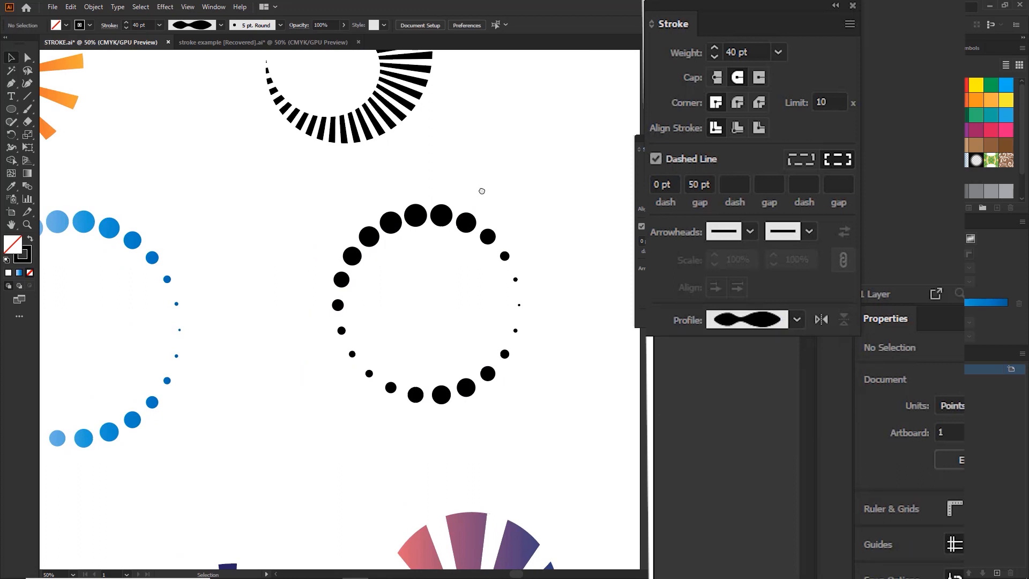
pyautogui.moveTo(501, 168); pyautogui.dragTo(551, 218)
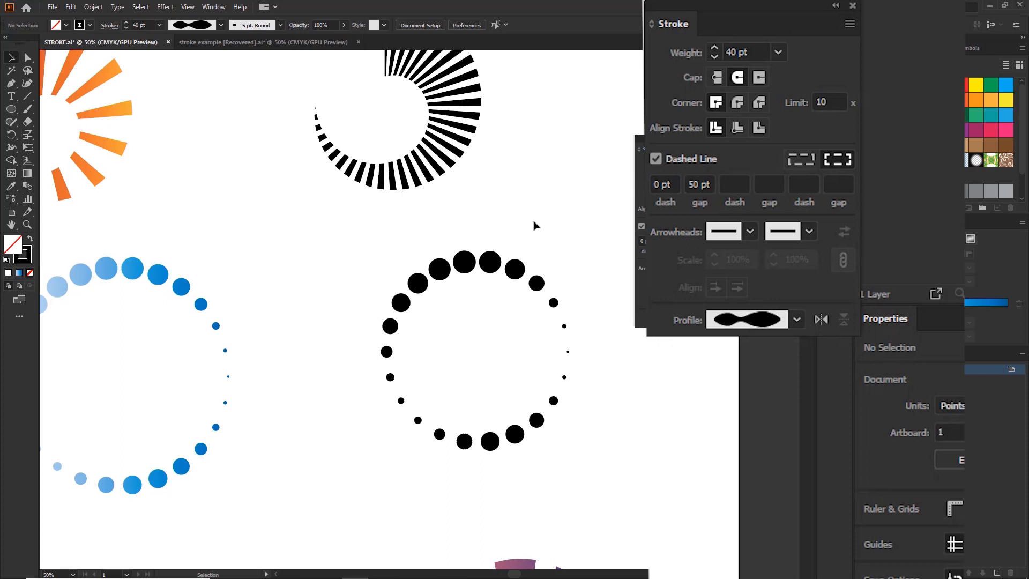
pyautogui.click(477, 351)
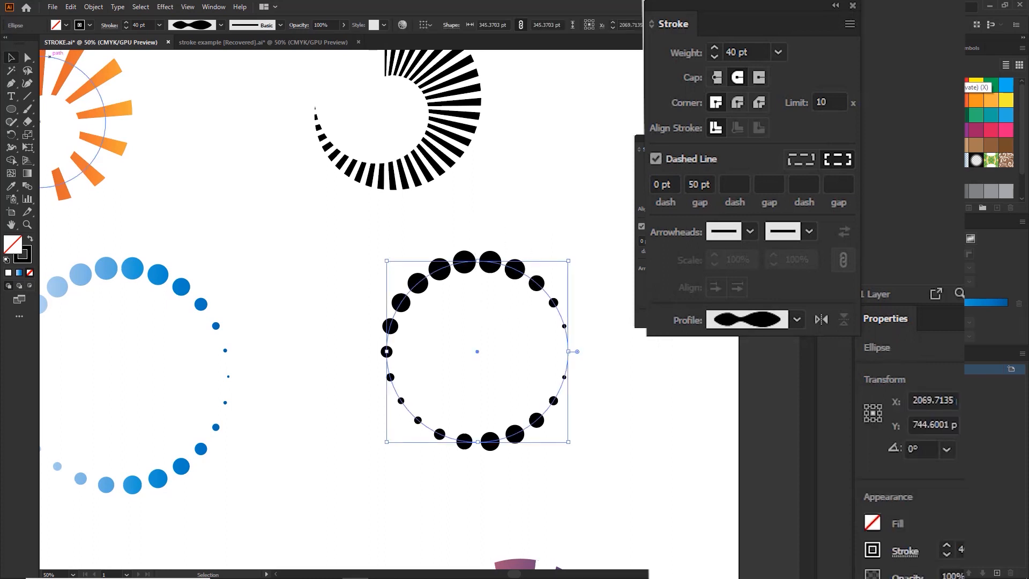
pyautogui.click(967, 145)
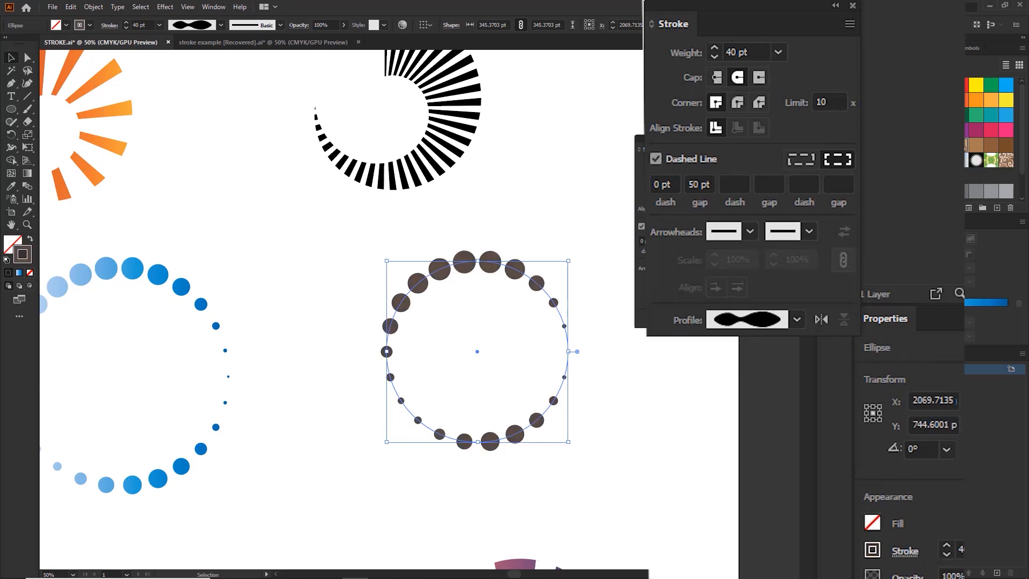
pyautogui.click(961, 145)
pyautogui.click(961, 130)
pyautogui.click(946, 160)
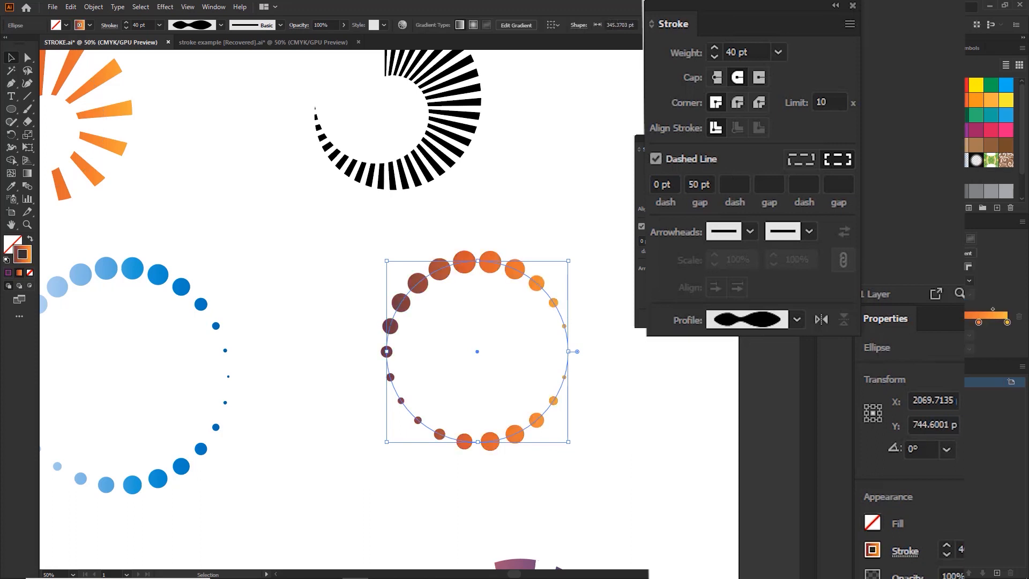
pyautogui.hotkey('ctrl', 'z')
pyautogui.hotkey('ctrl', 'z')
pyautogui.hotkey('ctrl', 'z')
pyautogui.hotkey('ctrl', 'z')
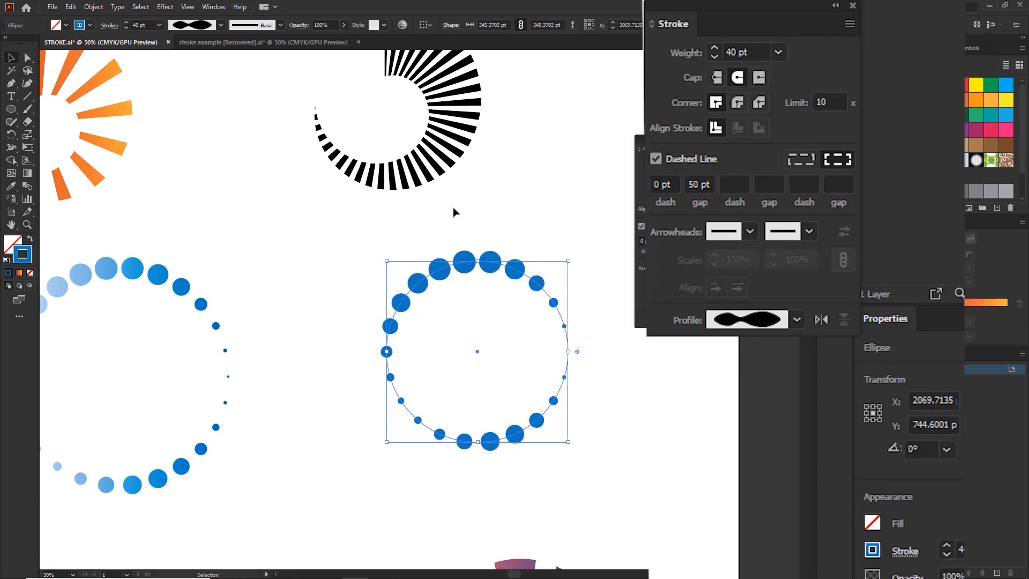
pyautogui.click(453, 212)
pyautogui.moveTo(533, 232); pyautogui.dragTo(468, 165)
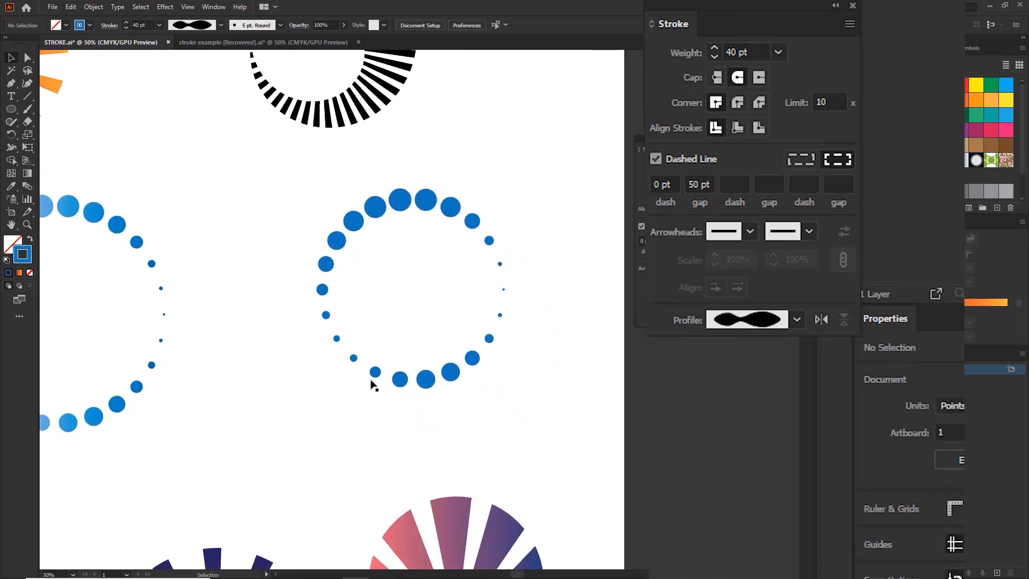
# Move the pink-purple striped circle with its white rays off the artboard, beyond the lower-right corner.
pyautogui.scroll(-2, 374, 384)
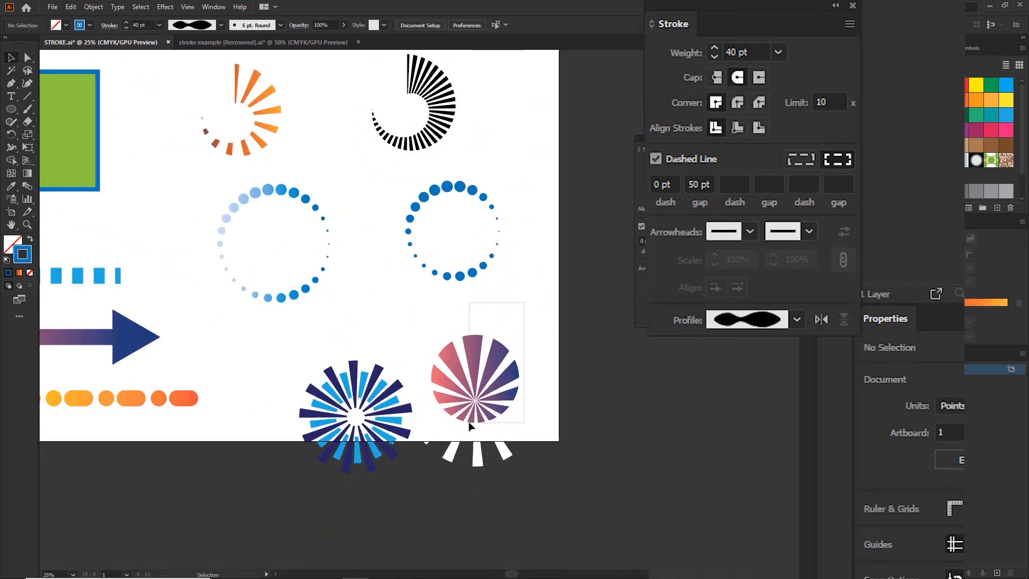
pyautogui.moveTo(469, 426); pyautogui.dragTo(681, 557)
pyautogui.click(375, 421)
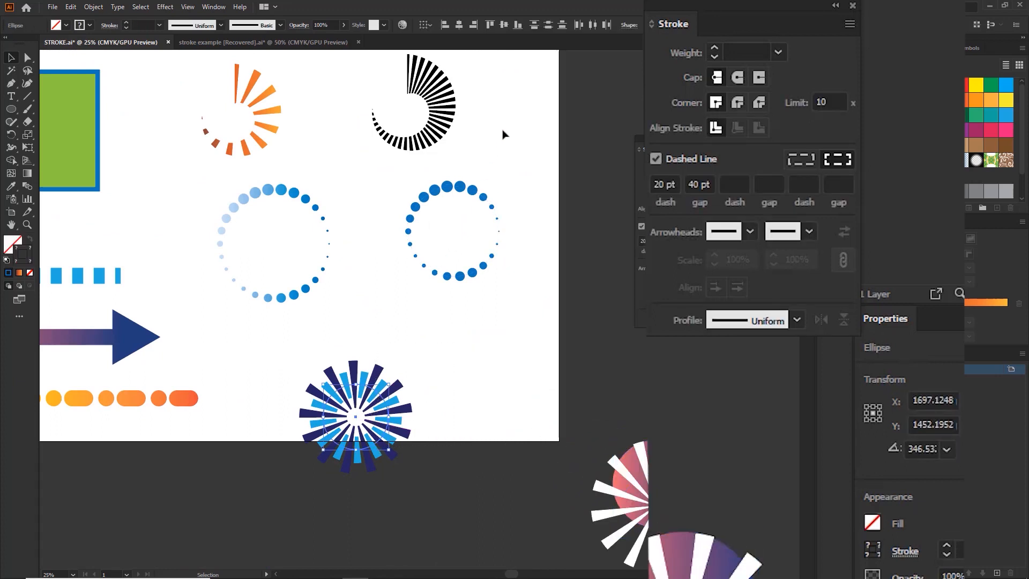
# Move the orange arc, the black dashed arc and both blue dotted circles together up and to the left on the artboard.
pyautogui.moveTo(509, 94); pyautogui.dragTo(280, 202)
pyautogui.scroll(3, 280, 202)
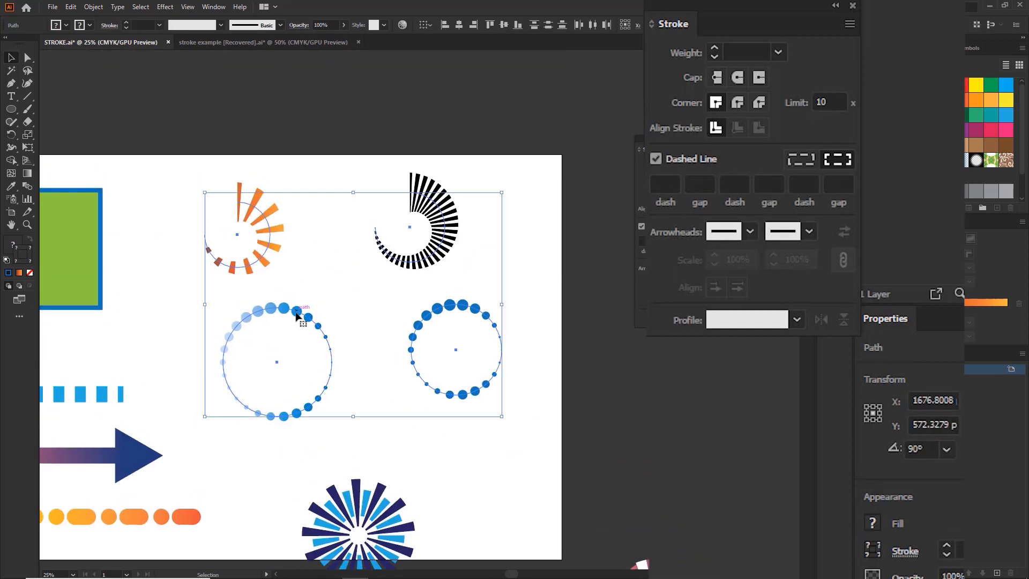
pyautogui.moveTo(296, 316); pyautogui.dragTo(254, 173)
# Move the dark and light blue starburst up onto the artboard, beneath the larger dotted circle.
pyautogui.moveTo(420, 449)
pyautogui.mouseDown()
pyautogui.moveTo(370, 502)
pyautogui.moveTo(369, 530)
pyautogui.moveTo(296, 395)
pyautogui.moveTo(258, 387)
pyautogui.mouseUp()
pyautogui.click(368, 530)
pyautogui.hotkey('ctrl', '+')
pyautogui.hotkey('ctrl', '+')
pyautogui.hotkey('ctrl', '+')
pyautogui.hotkey('ctrl', 'shift', 'a')
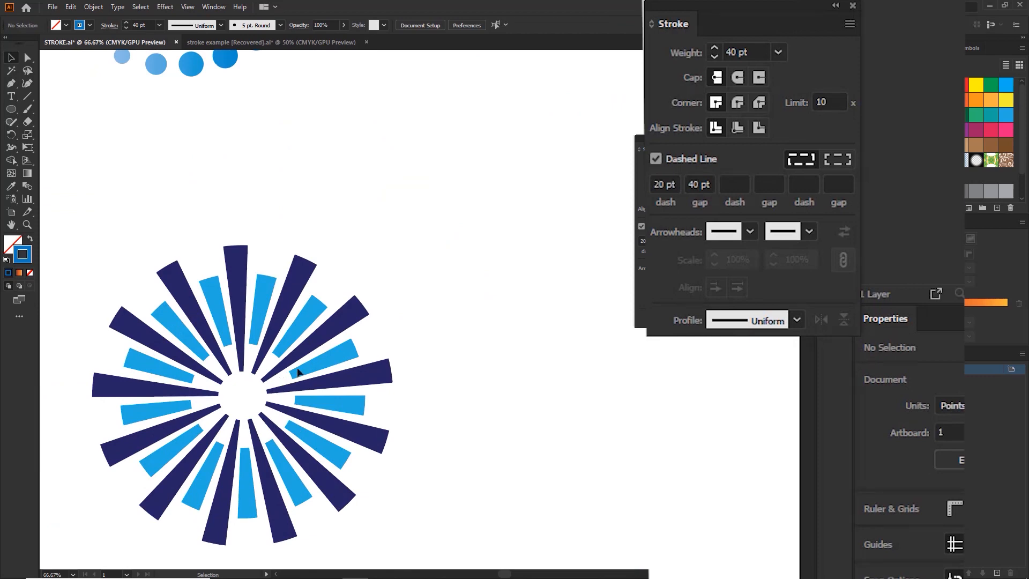
pyautogui.hotkey('ctrl', '-')
pyautogui.hotkey('ctrl', '-')
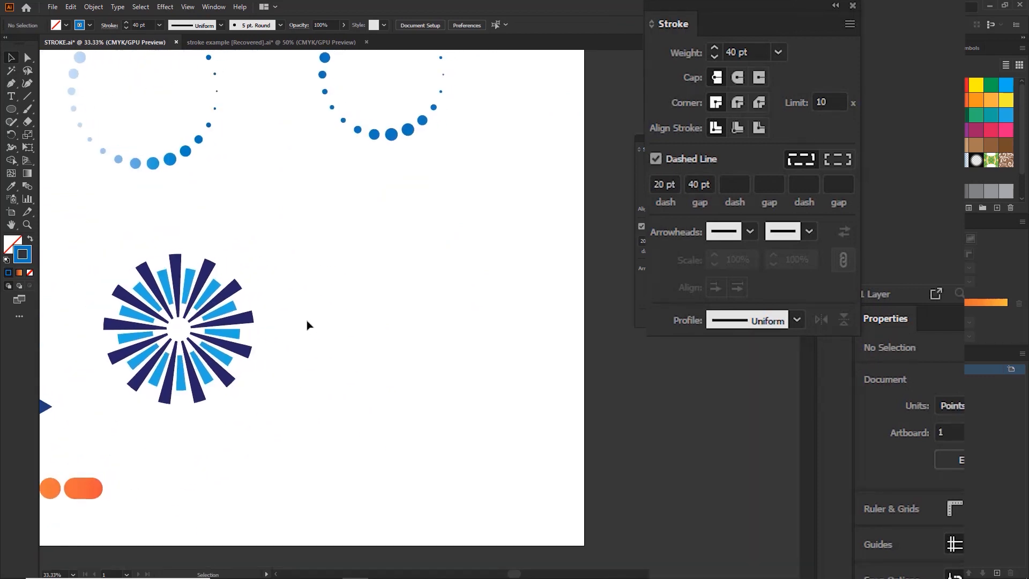
# Create a 300 × 300 pt circle with the default fill and stroke and place it beside the blue starburst at about X 2047 pt, Y 832 pt.
pyautogui.rightClick(14, 113)
pyautogui.click(45, 134)
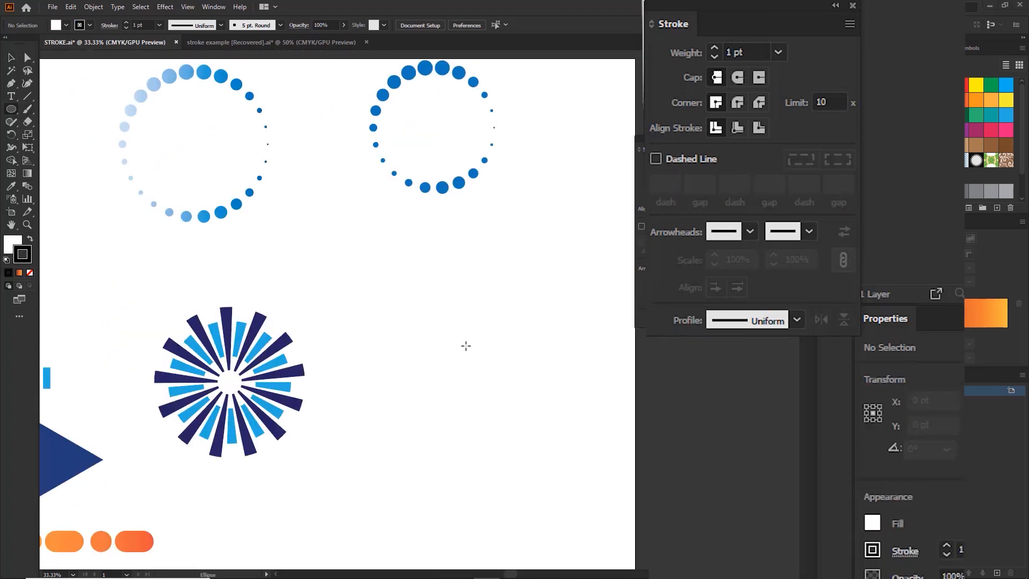
pyautogui.rightClick(14, 112)
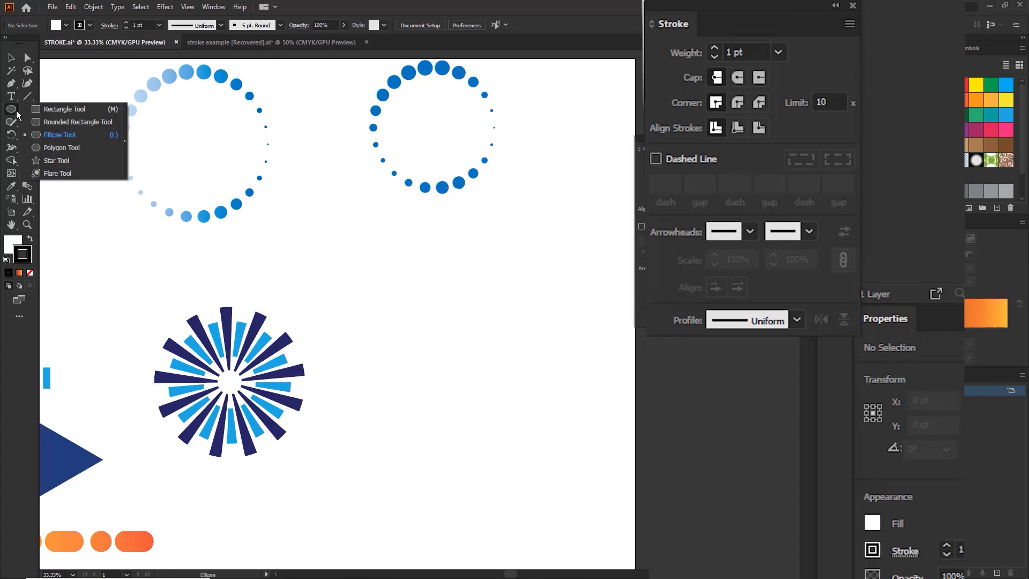
pyautogui.click(34, 135)
pyautogui.click(461, 362)
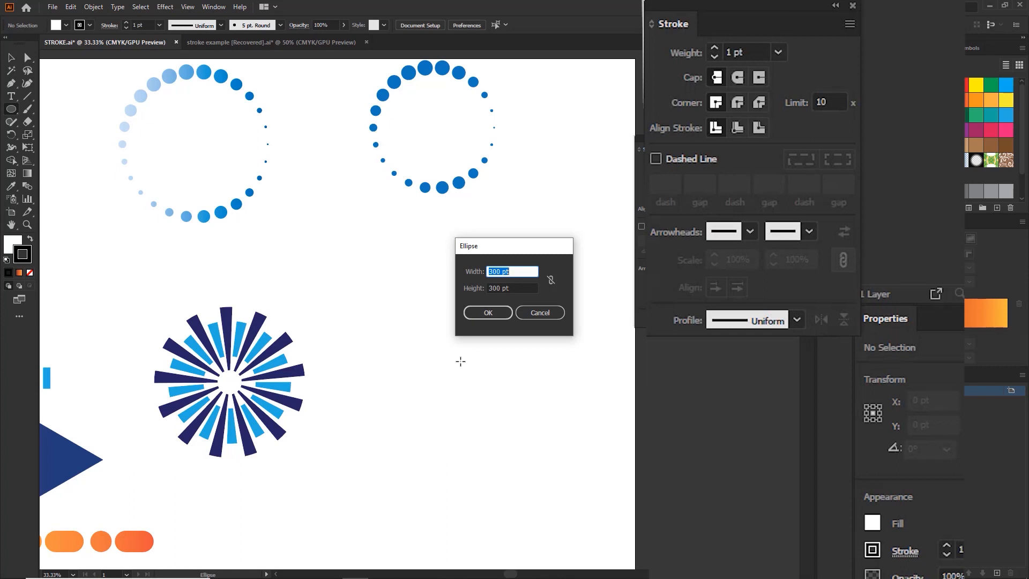
pyautogui.write('3')
pyautogui.press('Tab')
pyautogui.write('30')
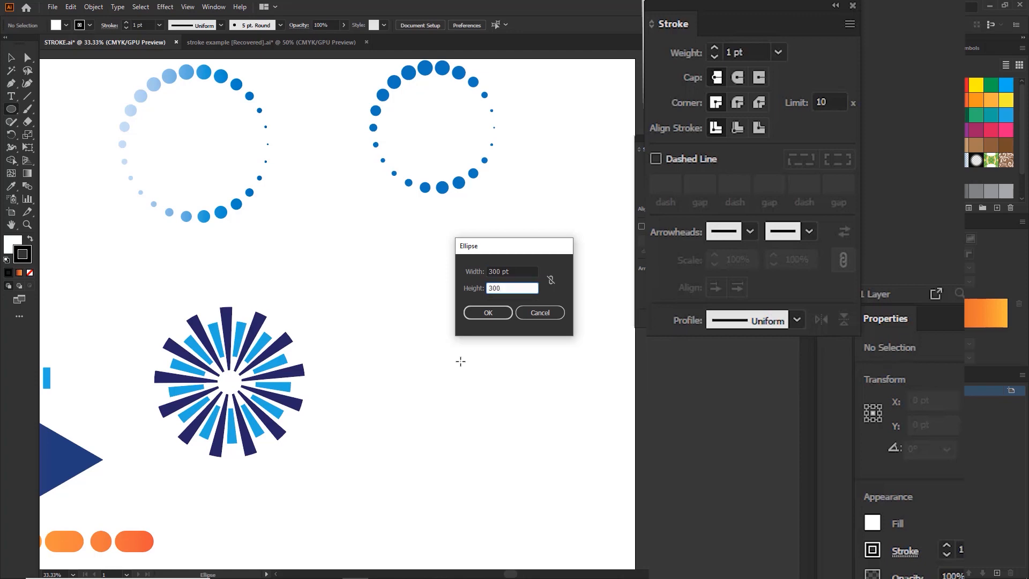
pyautogui.press('Return')
pyautogui.press('v')
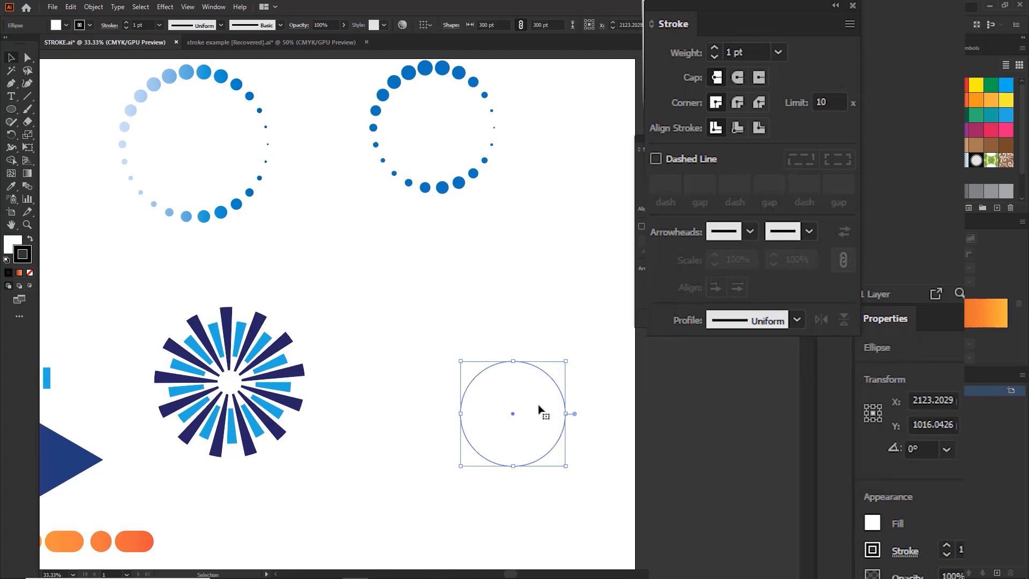
pyautogui.moveTo(551, 375); pyautogui.dragTo(524, 312)
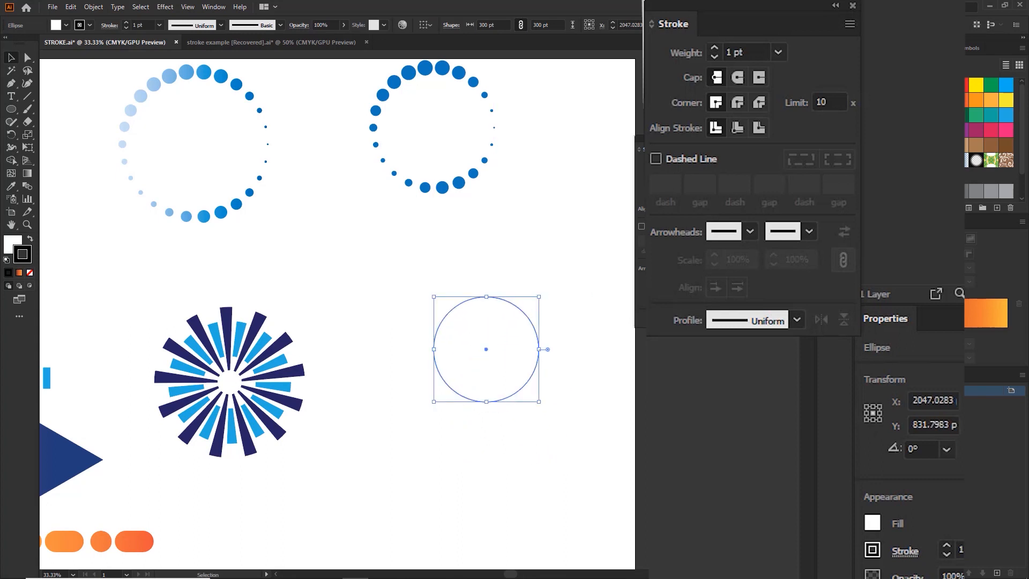
# Remove the 300 pt circle's fill and set its stroke weight to 100 pt.
pyautogui.press('x')
pyautogui.click(504, 332)
pyautogui.click(777, 52)
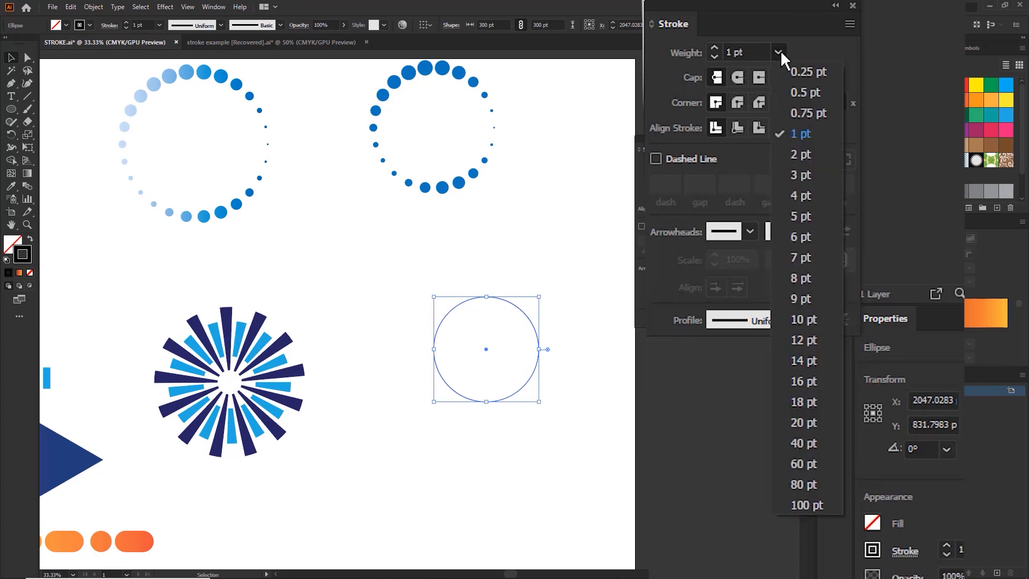
pyautogui.click(784, 505)
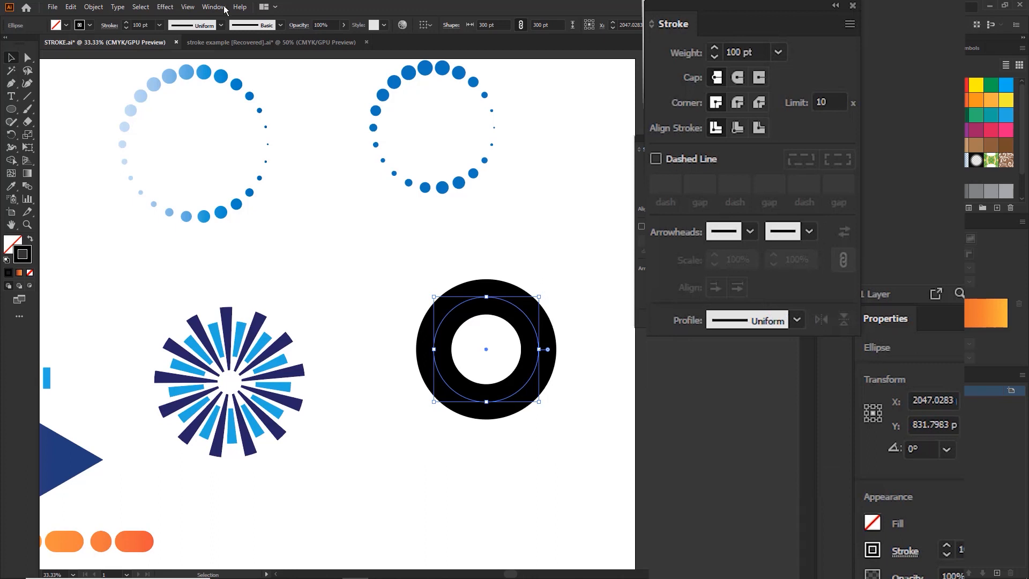
# Set the new circle's stroke weight to 200 pt.
pyautogui.click(139, 25)
pyautogui.write('2')
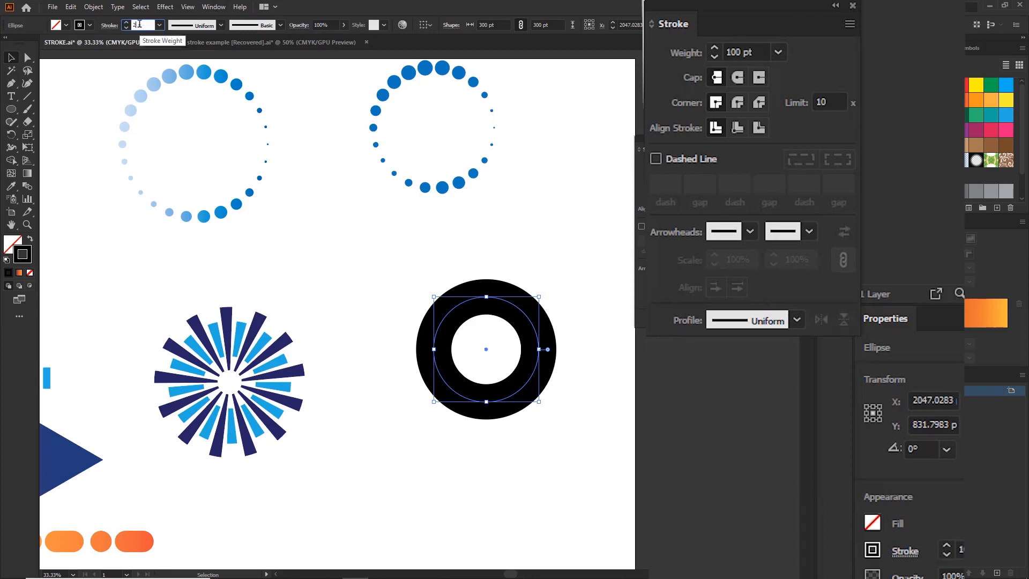
pyautogui.write('00')
pyautogui.press('Return')
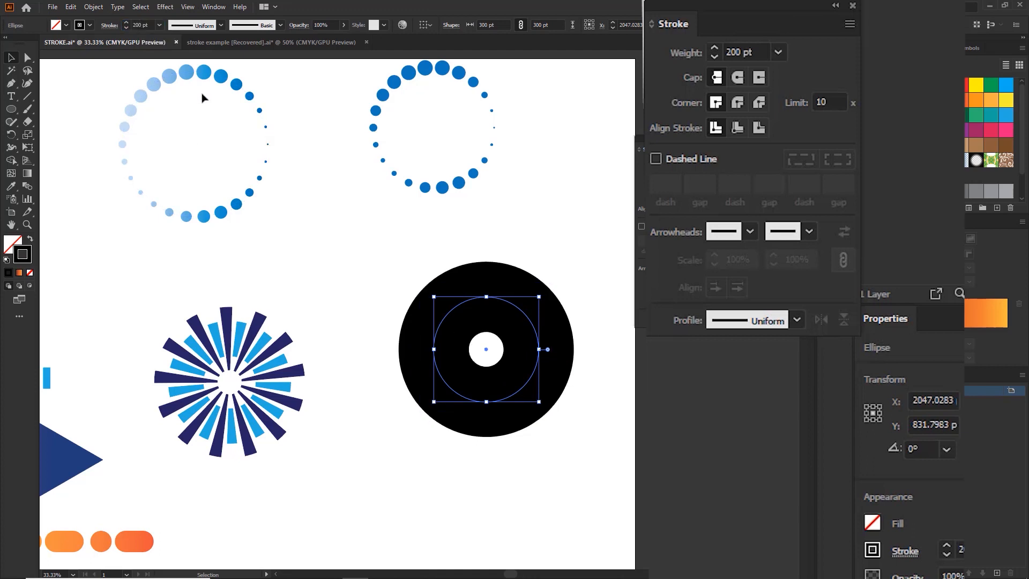
# Turn the circle's stroke into a dashed line with a 5 pt dash and a 10 pt gap.
pyautogui.moveTo(470, 237); pyautogui.dragTo(416, 232)
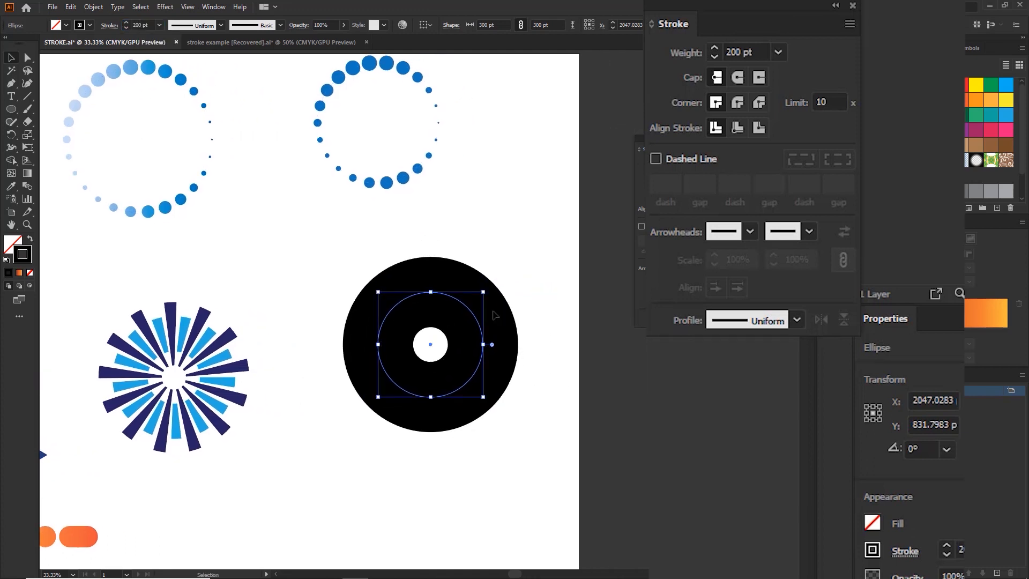
pyautogui.click(662, 162)
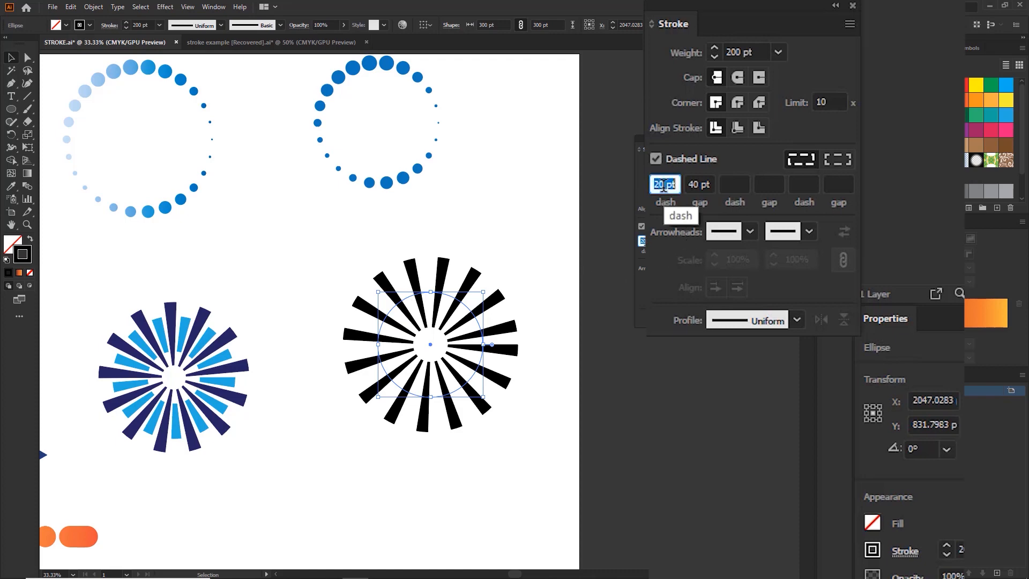
pyautogui.write('5')
pyautogui.press('Tab')
pyautogui.write('10')
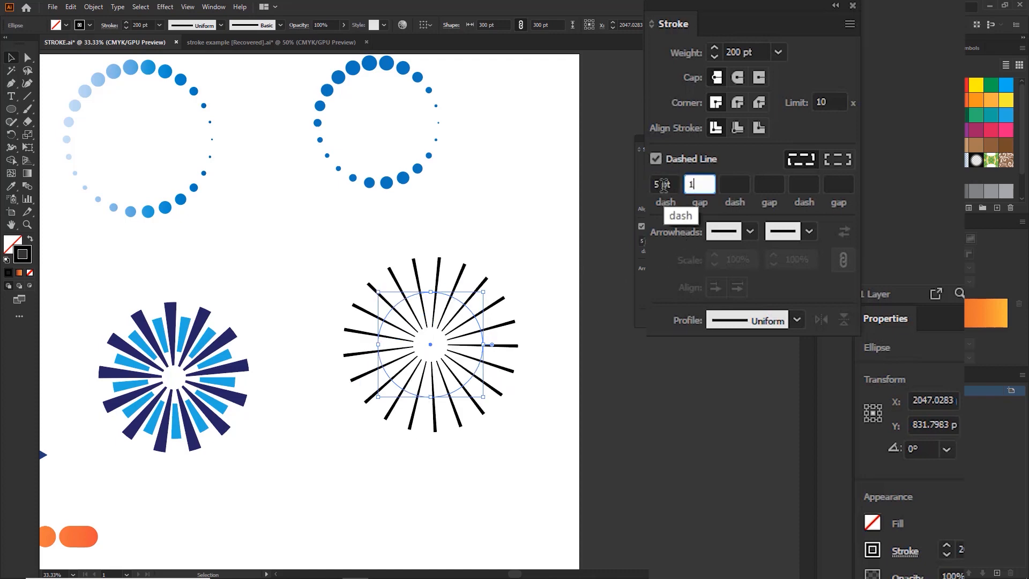
pyautogui.press('Tab')
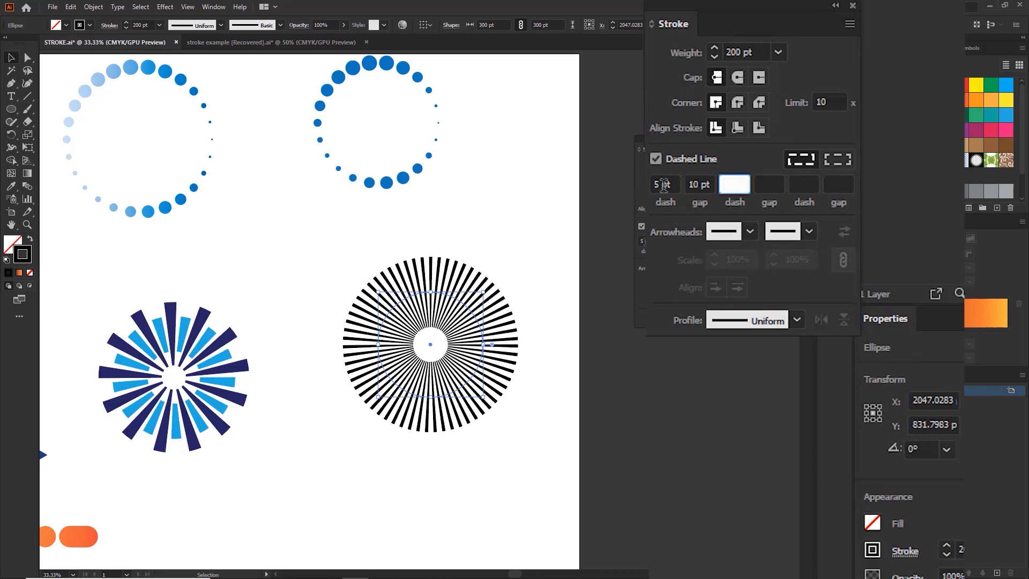
# Set the circle's dash to 20 pt and gap to 50 pt, and align the dashes to corners and path ends.
pyautogui.click(663, 185)
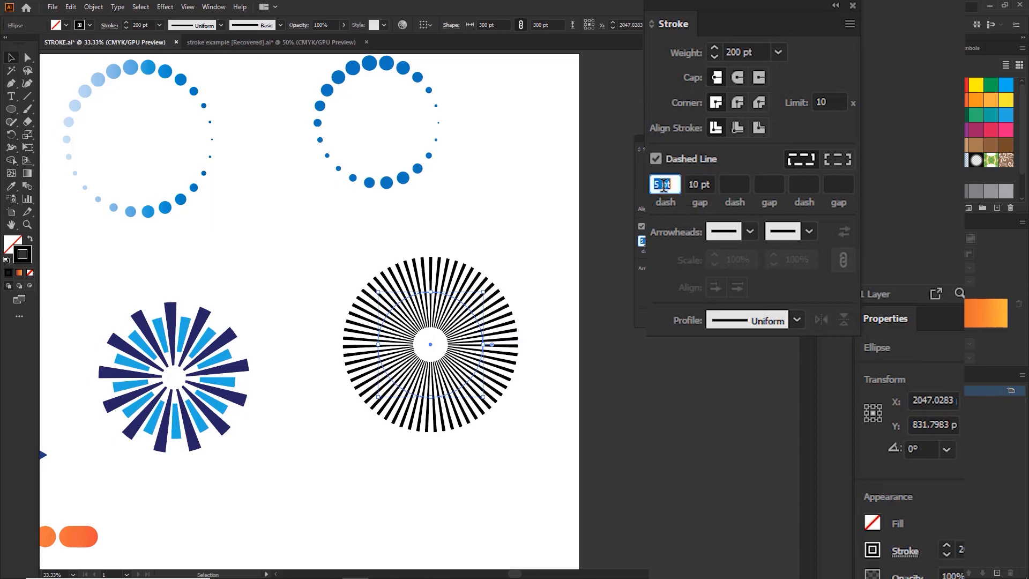
pyautogui.write('20')
pyautogui.press('Tab')
pyautogui.write('50')
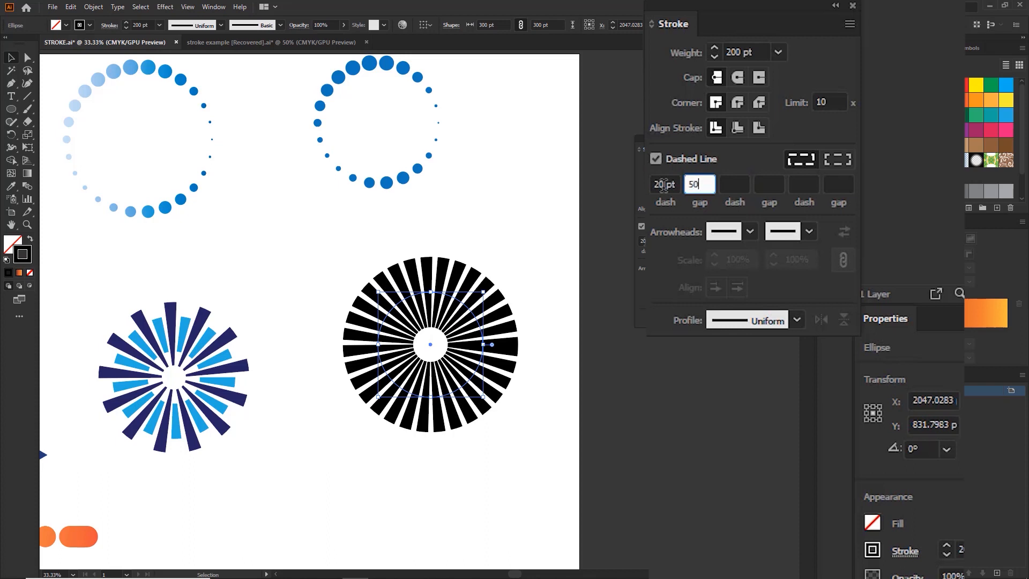
pyautogui.press('Tab')
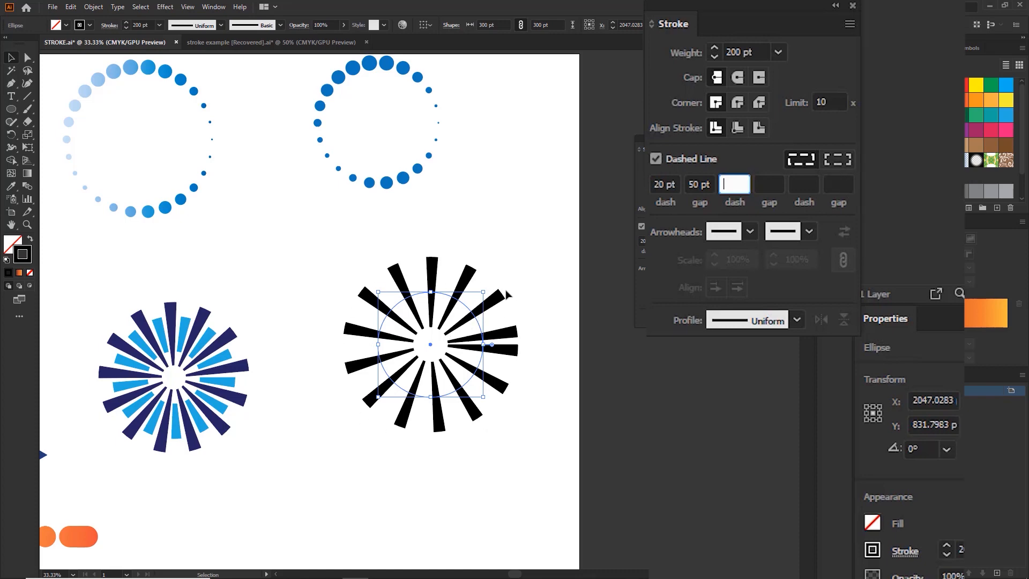
pyautogui.click(839, 160)
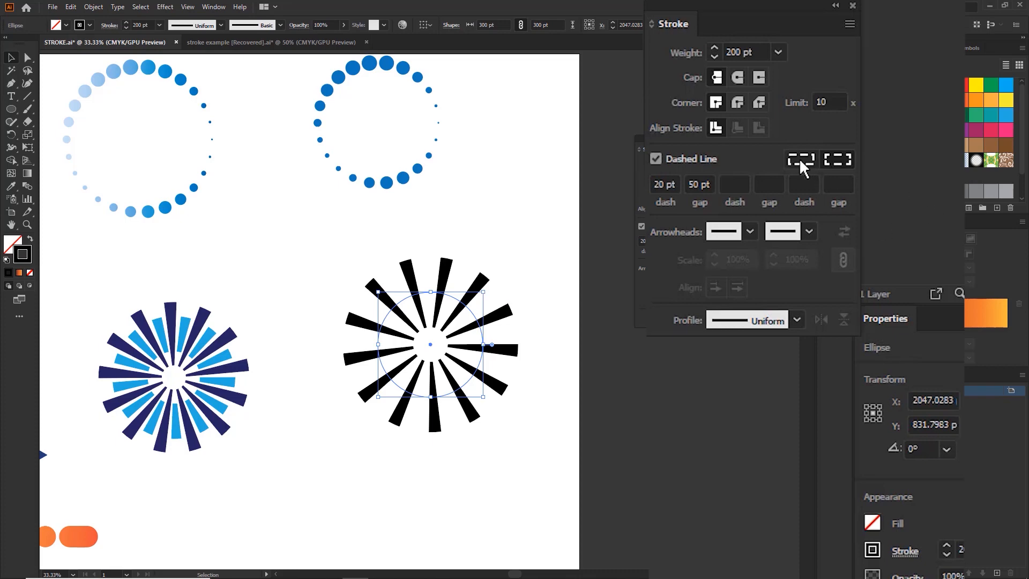
pyautogui.click(834, 161)
pyautogui.moveTo(513, 320); pyautogui.dragTo(568, 305)
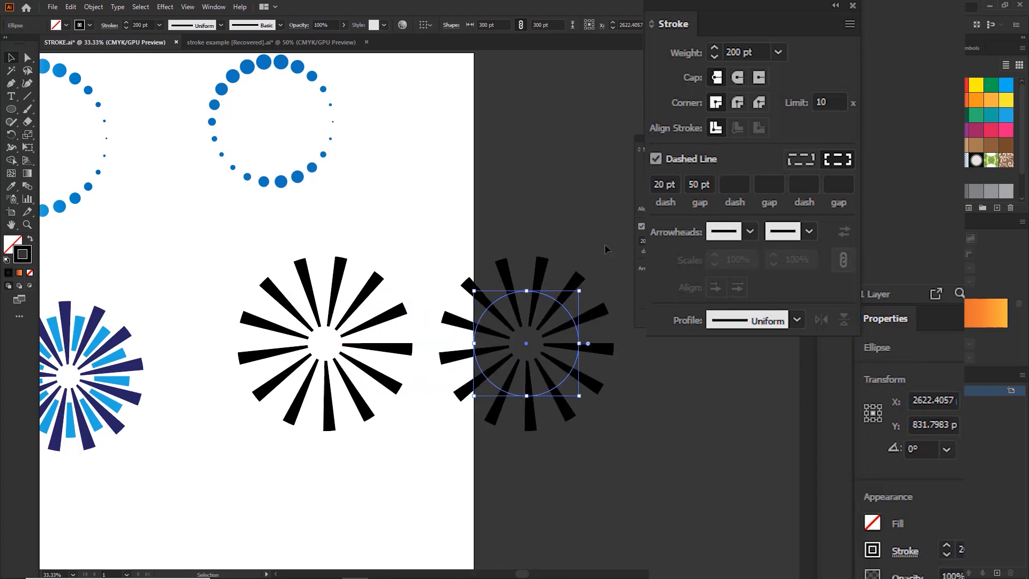
pyautogui.click(778, 52)
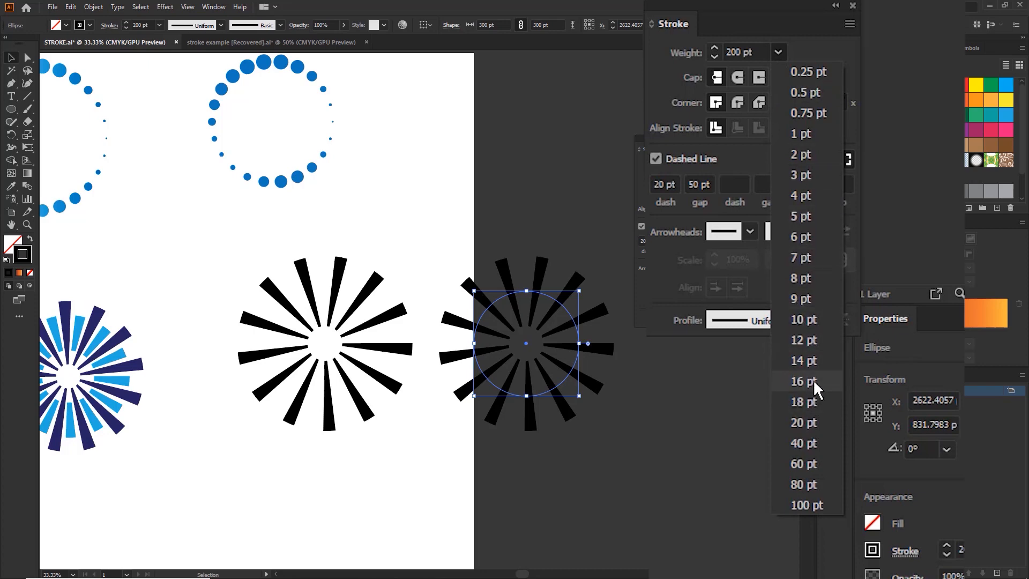
pyautogui.click(805, 506)
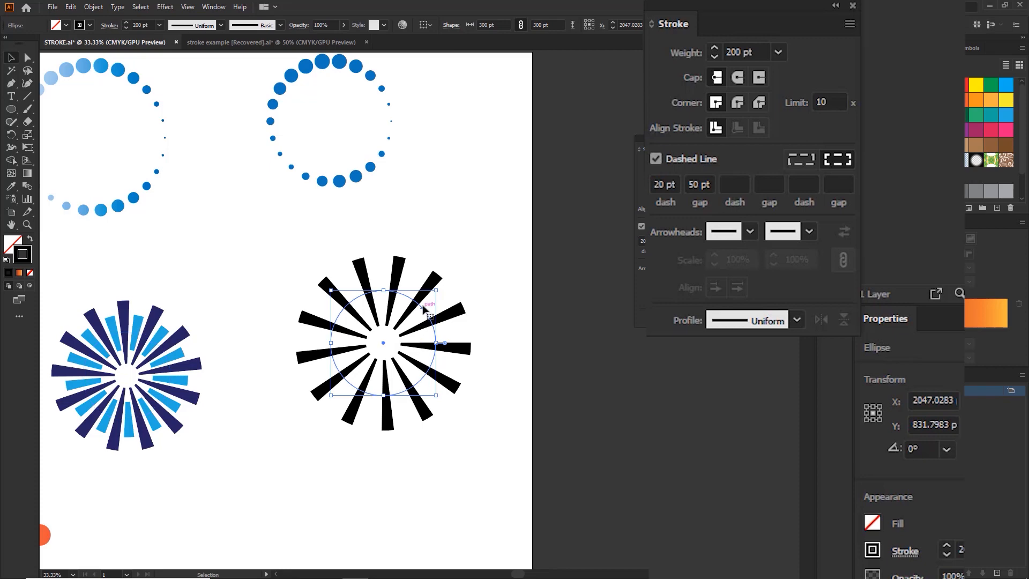
# Duplicate the black starburst horizontally to about X 2445 pt and set the copy's stroke weight to 100 pt.
pyautogui.moveTo(409, 300); pyautogui.dragTo(372, 302)
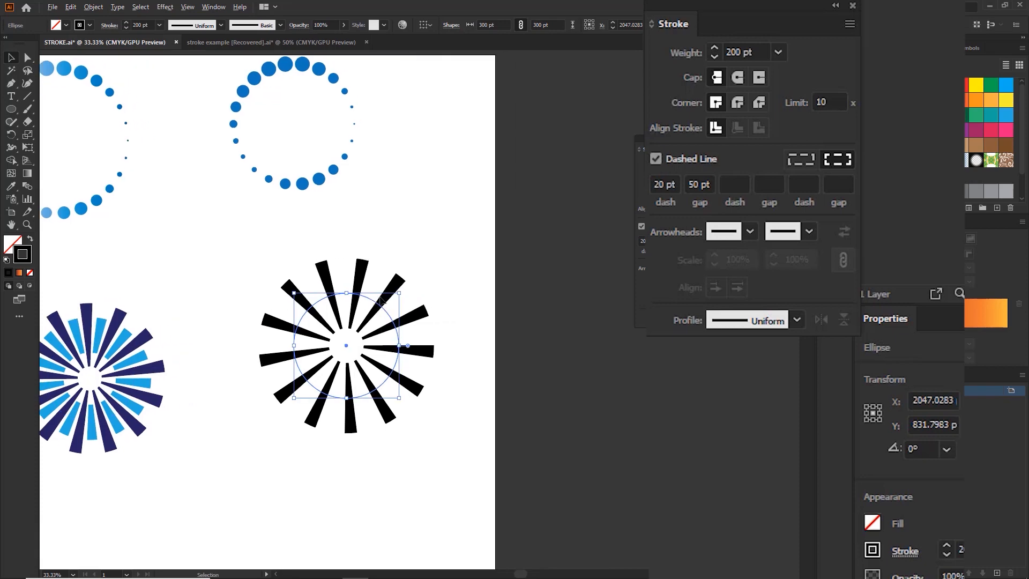
pyautogui.moveTo(388, 310); pyautogui.dragTo(527, 309)
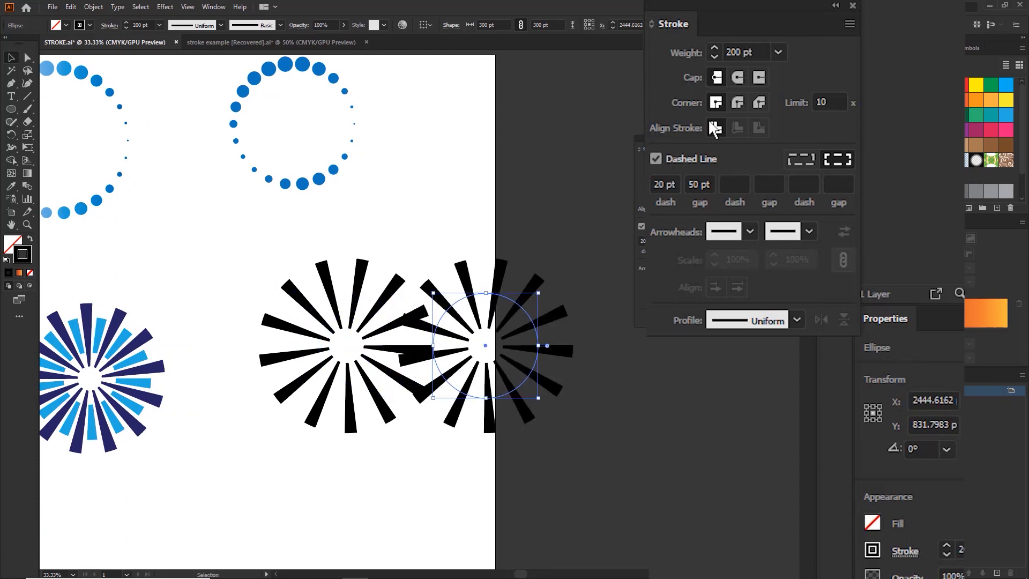
pyautogui.click(778, 53)
pyautogui.click(788, 505)
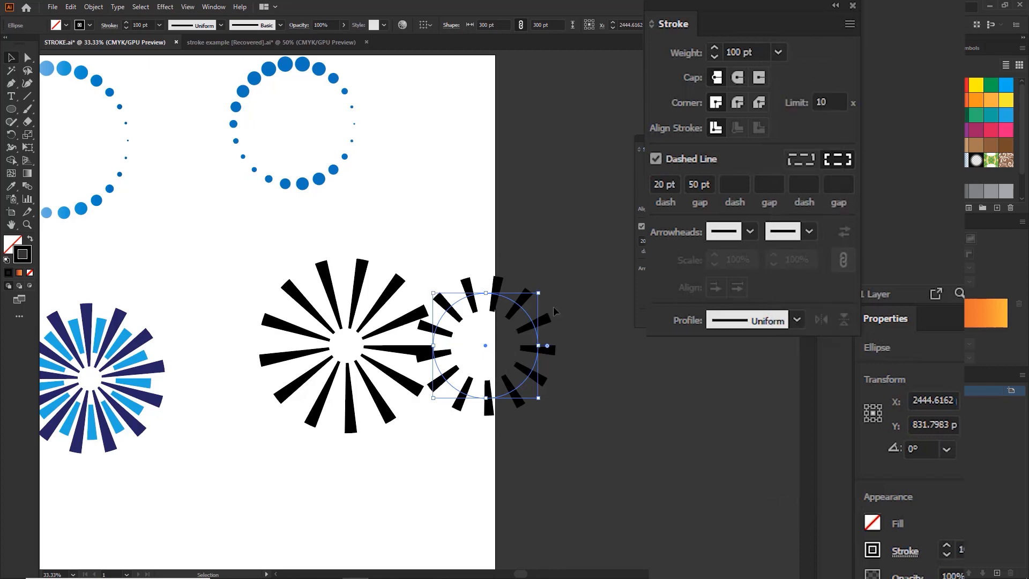
# Recolour the 100 pt copy's stroke light blue and centre it on the black starburst.
pyautogui.click(1005, 117)
pyautogui.moveTo(541, 288); pyautogui.dragTo(383, 316)
pyautogui.click(460, 250)
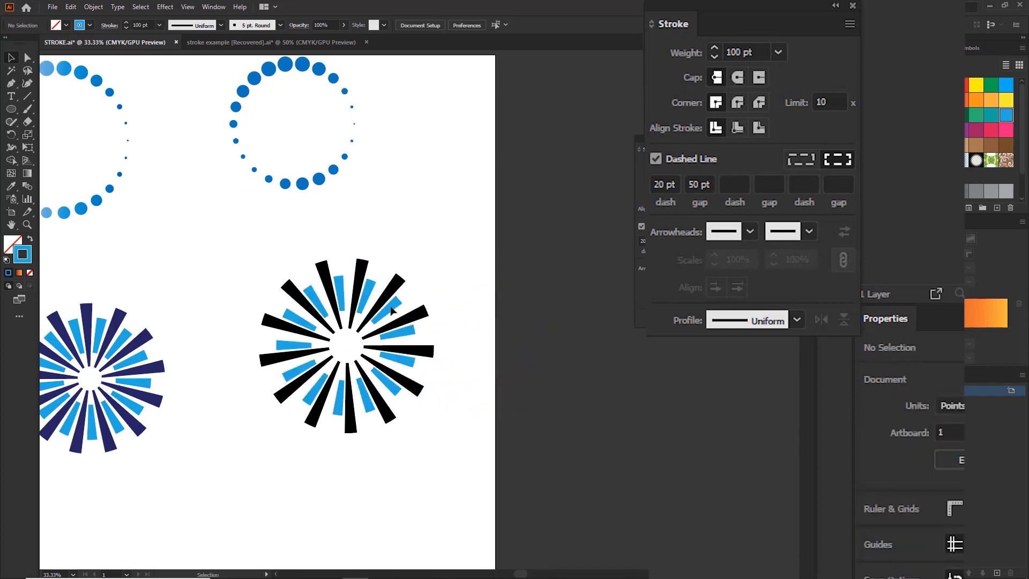
# Rotate the light blue dashed circle to about 346.5° so its rays sit between the black rays.
pyautogui.click(364, 302)
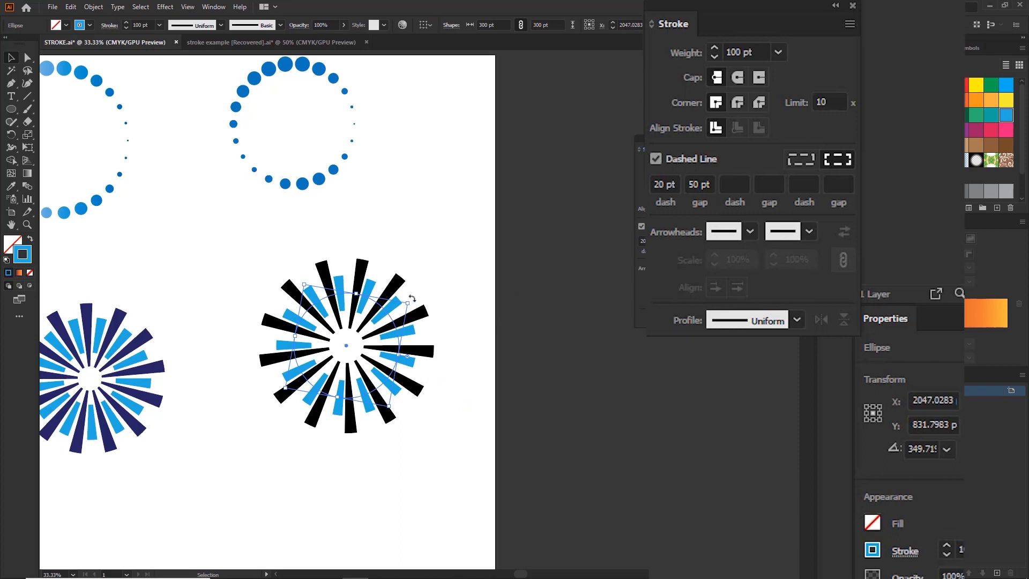
pyautogui.moveTo(408, 299); pyautogui.dragTo(410, 308)
pyautogui.click(434, 257)
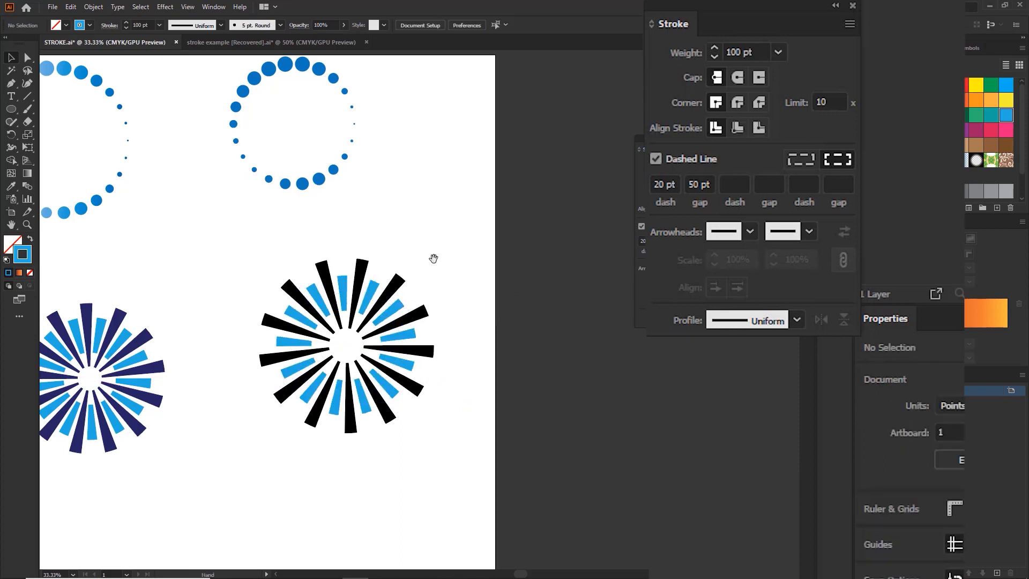
# Scale the black and light blue circles together about their shared centre, trying larger sizes and settling on about 216 pt across.
pyautogui.moveTo(434, 257); pyautogui.dragTo(540, 287)
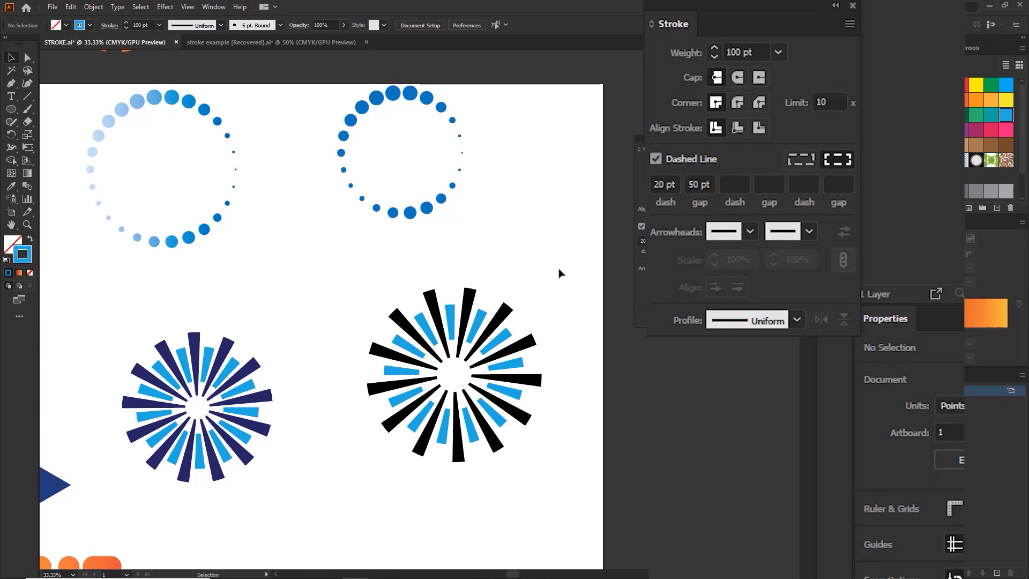
pyautogui.moveTo(562, 294); pyautogui.dragTo(397, 331)
pyautogui.moveTo(536, 278); pyautogui.dragTo(376, 338)
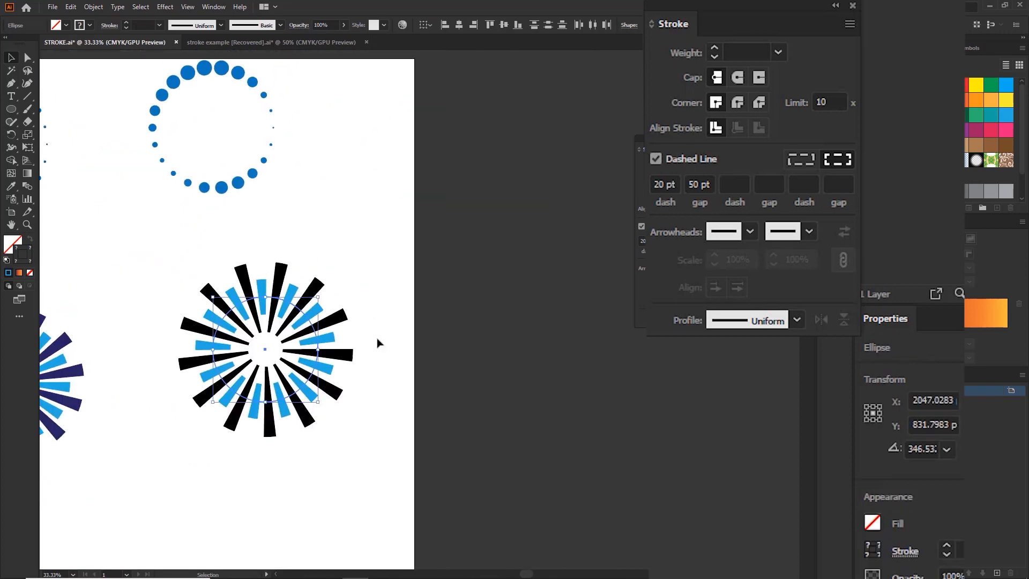
pyautogui.moveTo(319, 297); pyautogui.dragTo(377, 245)
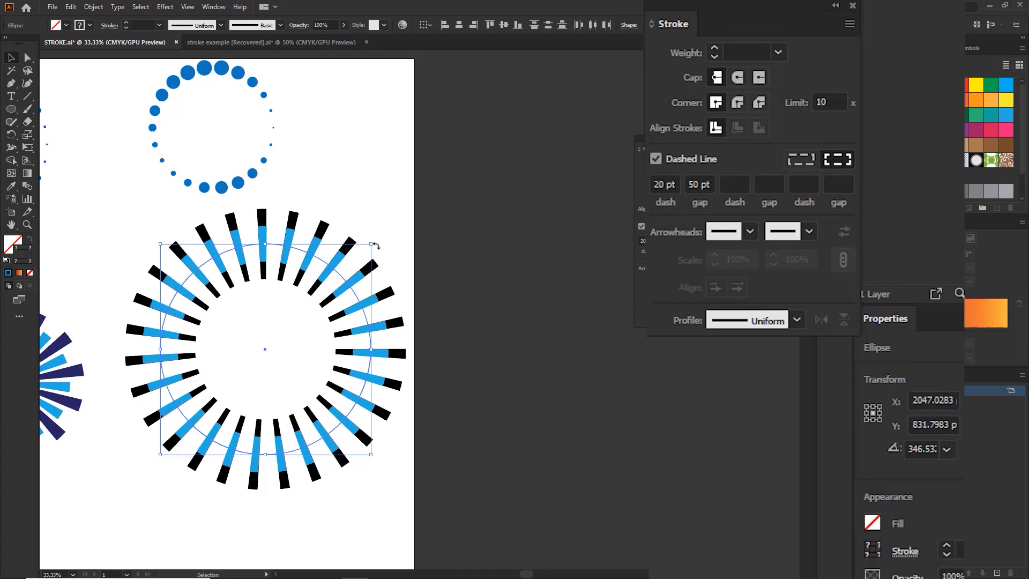
pyautogui.hotkey('ctrl', 'z')
pyautogui.moveTo(305, 312); pyautogui.dragTo(457, 157)
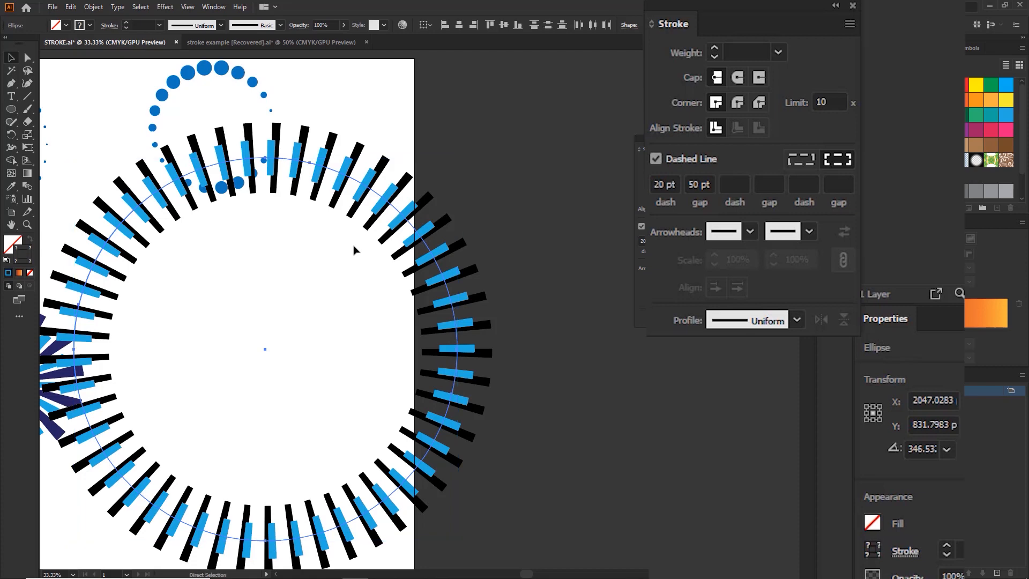
pyautogui.hotkey('ctrl', 'z')
pyautogui.hotkey('ctrl', '1')
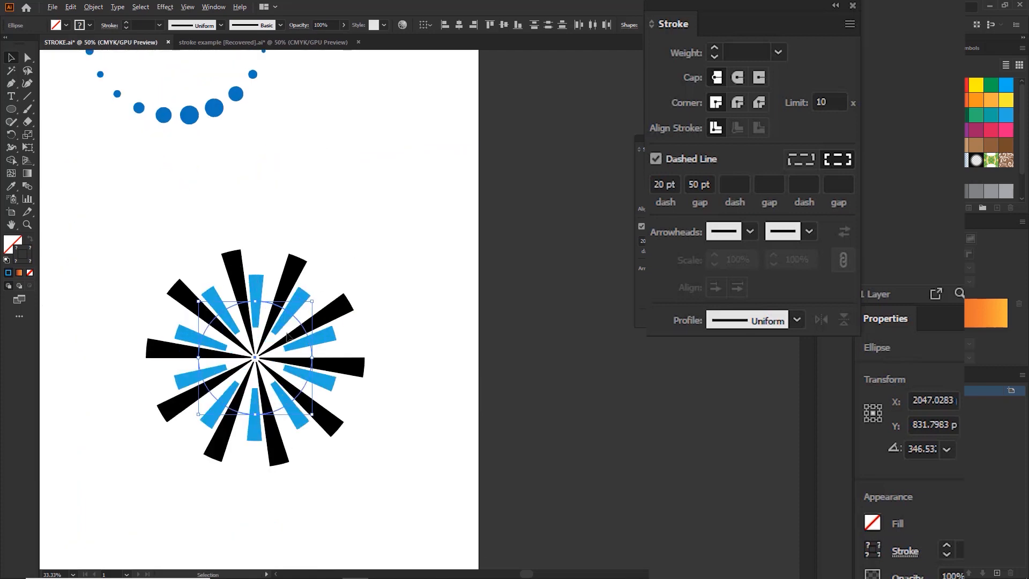
# Rotate the light blue circle slightly further so its rays sit midway between the black rays of the reduced starburst.
pyautogui.moveTo(344, 271); pyautogui.dragTo(346, 275)
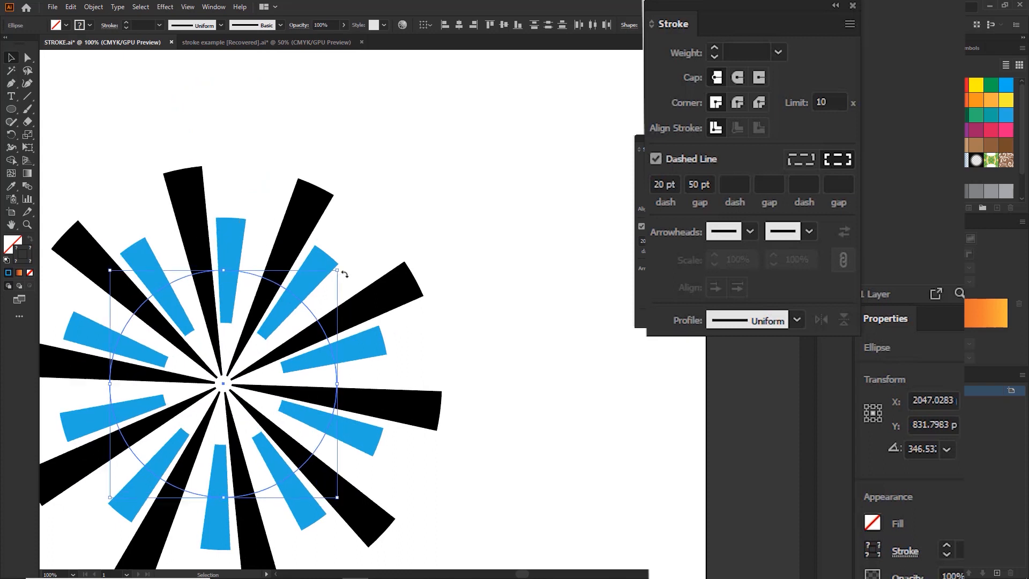
pyautogui.click(356, 265)
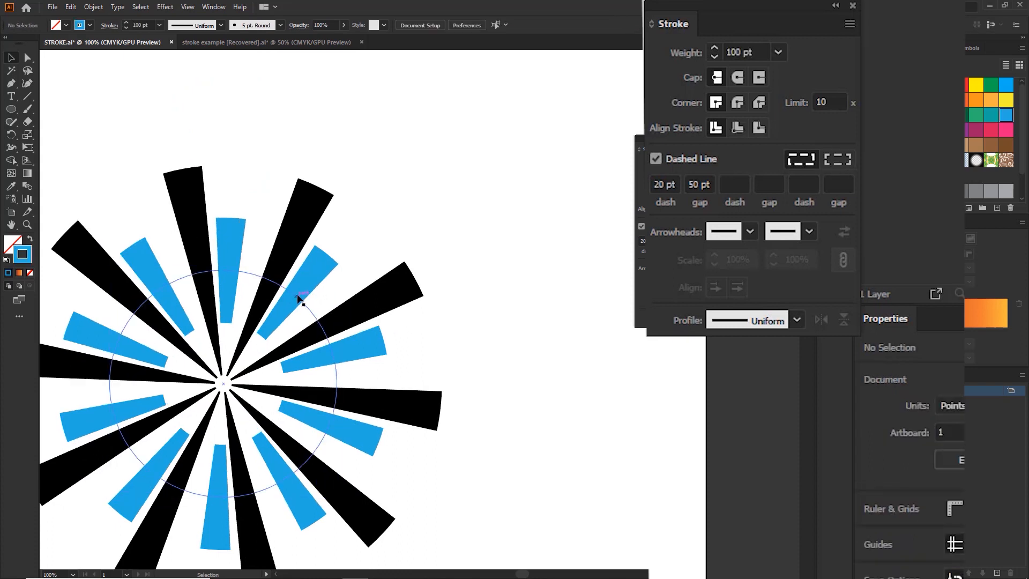
pyautogui.click(299, 300)
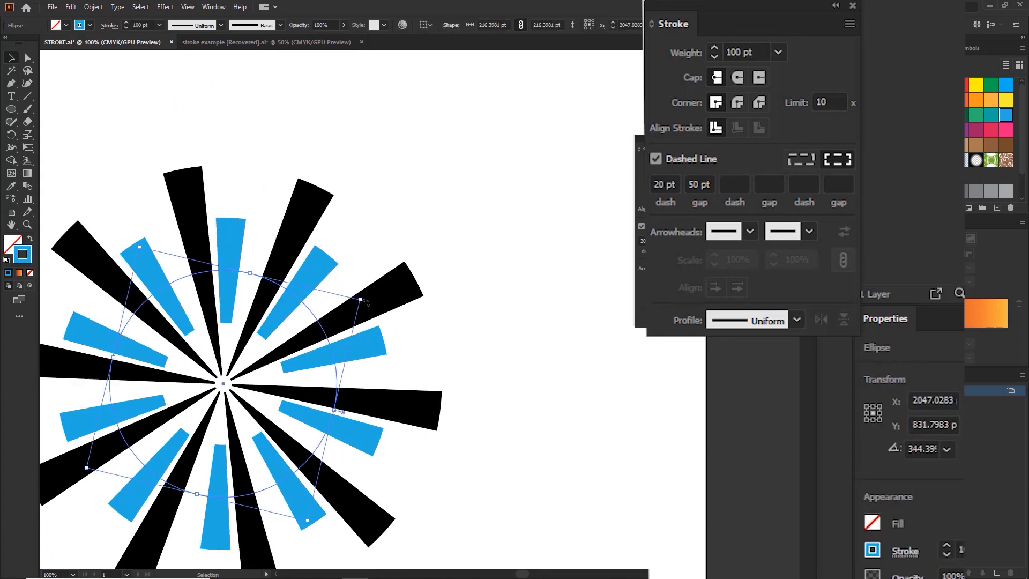
pyautogui.moveTo(362, 297); pyautogui.dragTo(373, 308)
pyautogui.click(375, 229)
# Expand the appearance of both dashed circles, and expand their fill and stroke into shapes.
pyautogui.scroll(-3, 374, 229)
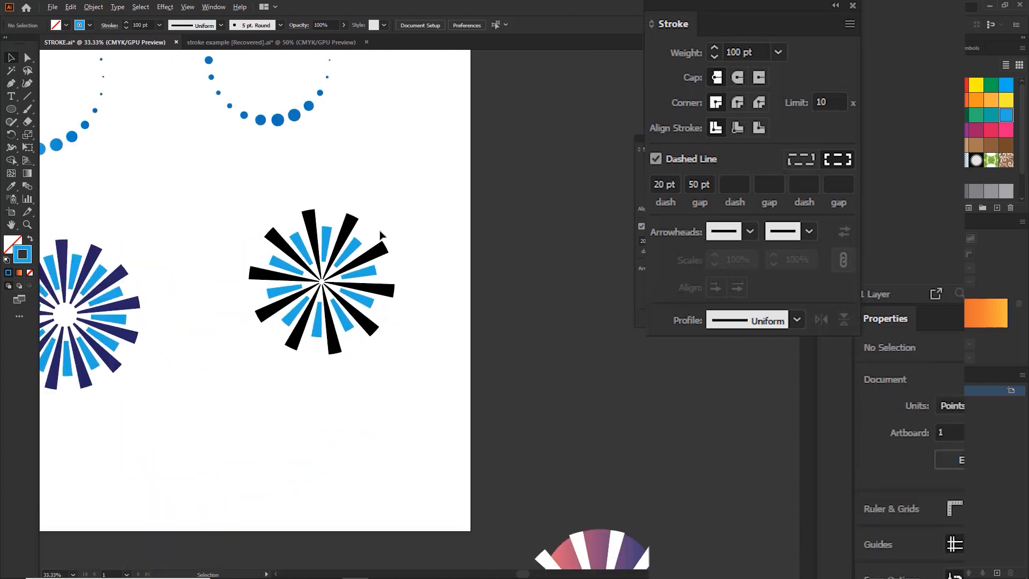
pyautogui.moveTo(407, 204); pyautogui.dragTo(470, 239)
pyautogui.click(394, 298)
pyautogui.scroll(2, 393, 299)
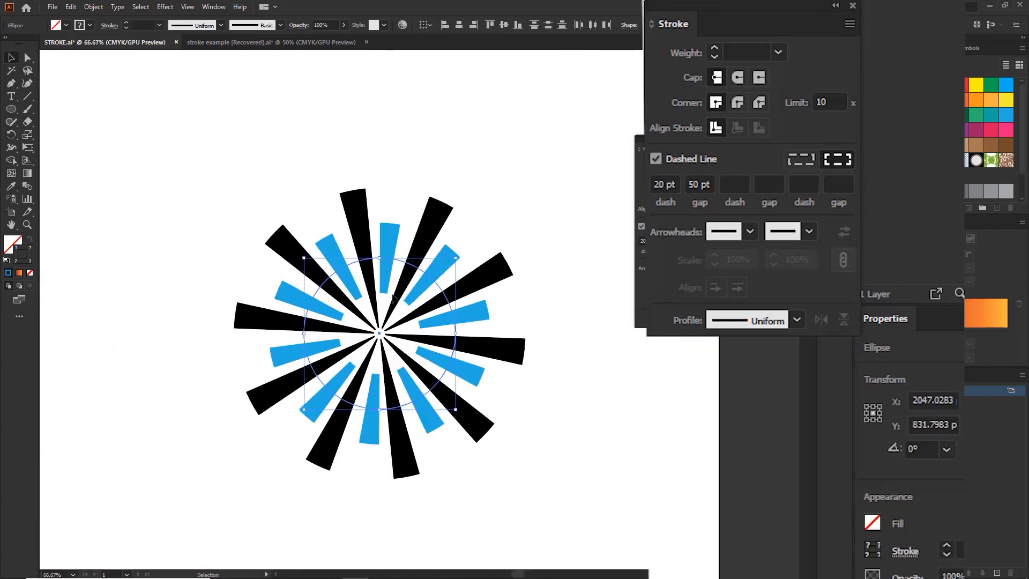
pyautogui.click(94, 7)
pyautogui.click(146, 146)
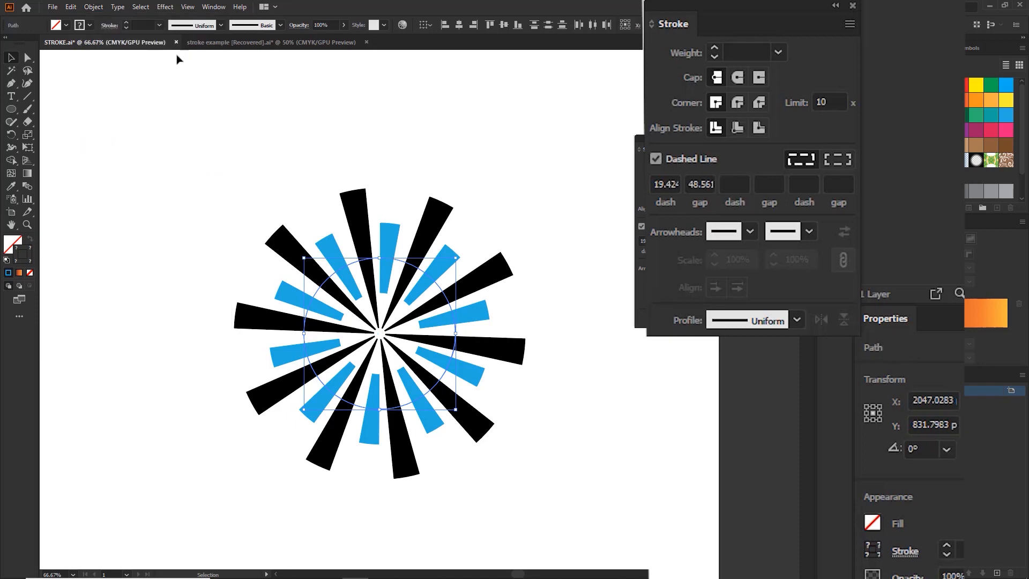
pyautogui.click(93, 7)
pyautogui.click(109, 133)
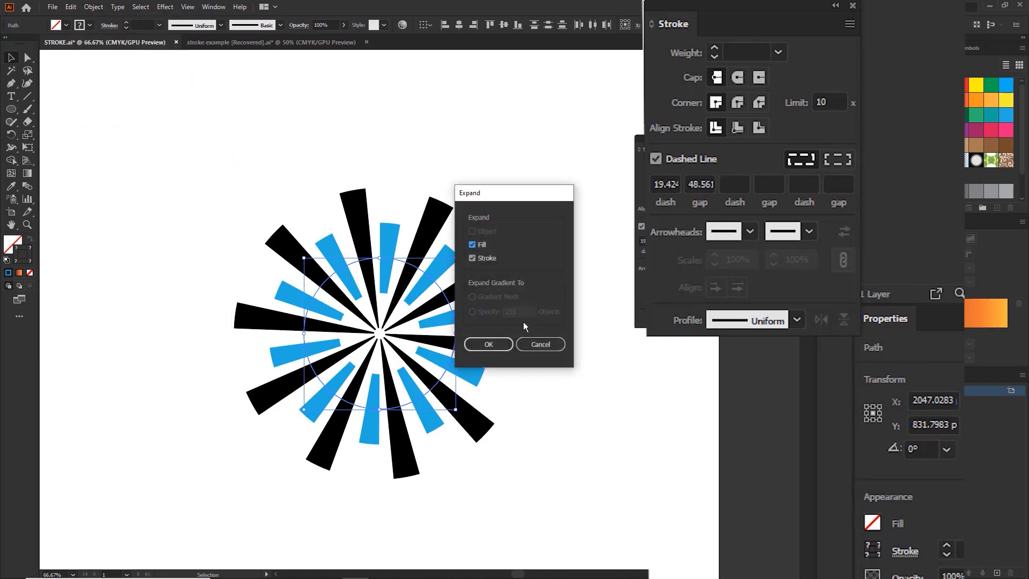
pyautogui.click(497, 342)
# Enlarge the expanded black and light blue starburst proportionally about its centre to roughly twice its size.
pyautogui.click(472, 212)
pyautogui.scroll(-2, 472, 211)
pyautogui.moveTo(437, 218); pyautogui.dragTo(281, 261)
pyautogui.moveTo(327, 238); pyautogui.dragTo(250, 290)
pyautogui.moveTo(341, 242)
pyautogui.mouseDown()
pyautogui.moveTo(395, 203)
pyautogui.moveTo(385, 199)
pyautogui.moveTo(324, 267)
pyautogui.moveTo(411, 173)
pyautogui.mouseUp()
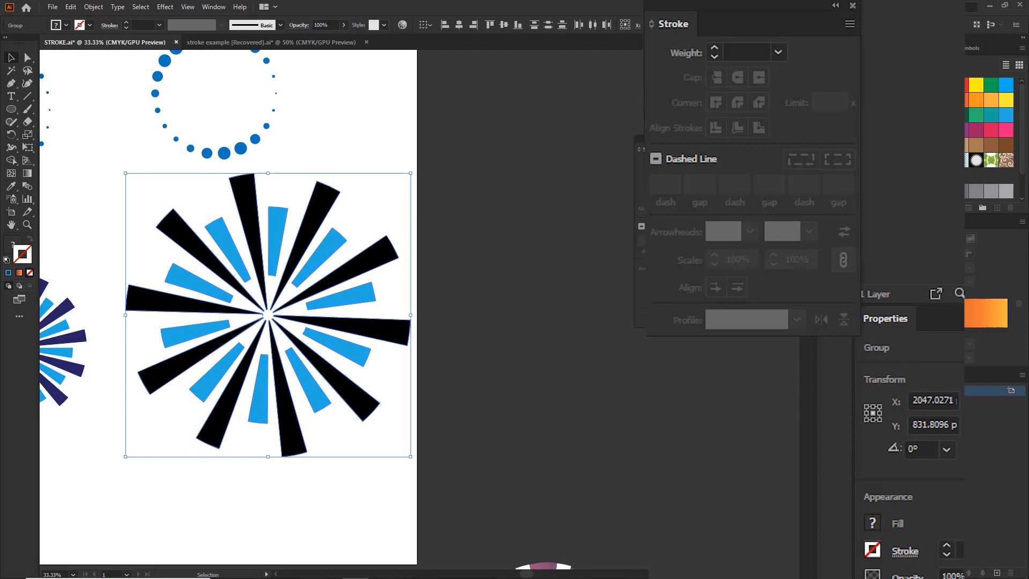
# Fill all rays of the expanded starburst with solid blue, undoing the orange gradient stroke applied by mistake.
pyautogui.click(947, 159)
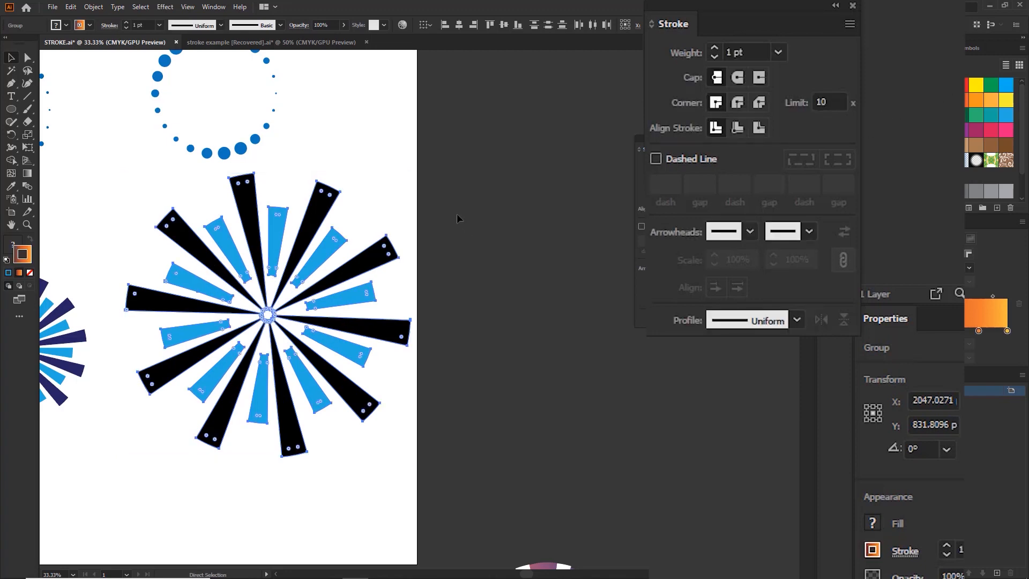
pyautogui.hotkey('ctrl', 'z')
pyautogui.press('x')
pyautogui.click(900, 130)
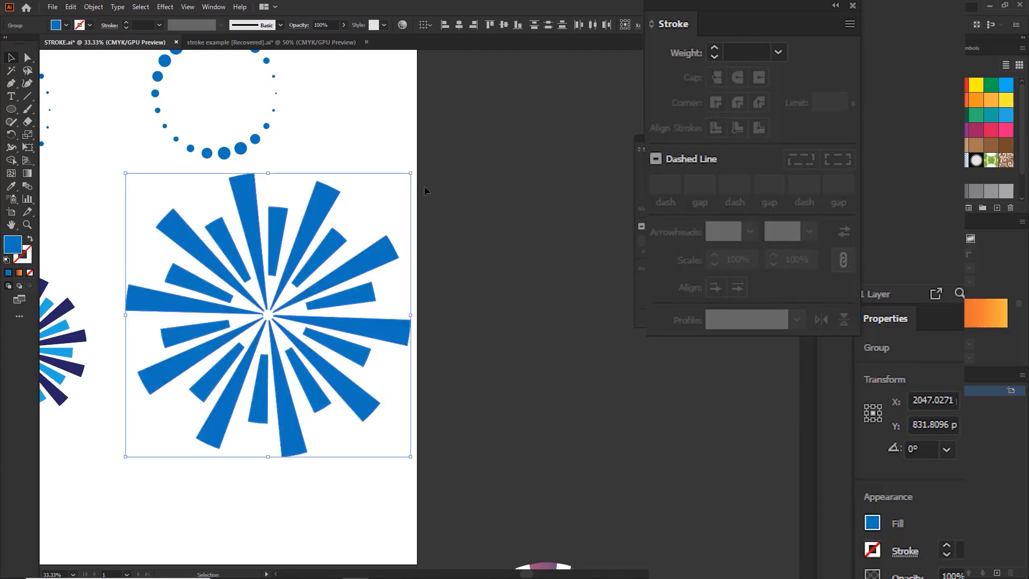
pyautogui.click(424, 188)
# Recolour the shorter inner rays of the enlarged starburst with a solid dark navy fill.
pyautogui.moveTo(397, 209); pyautogui.dragTo(468, 227)
pyautogui.click(346, 230)
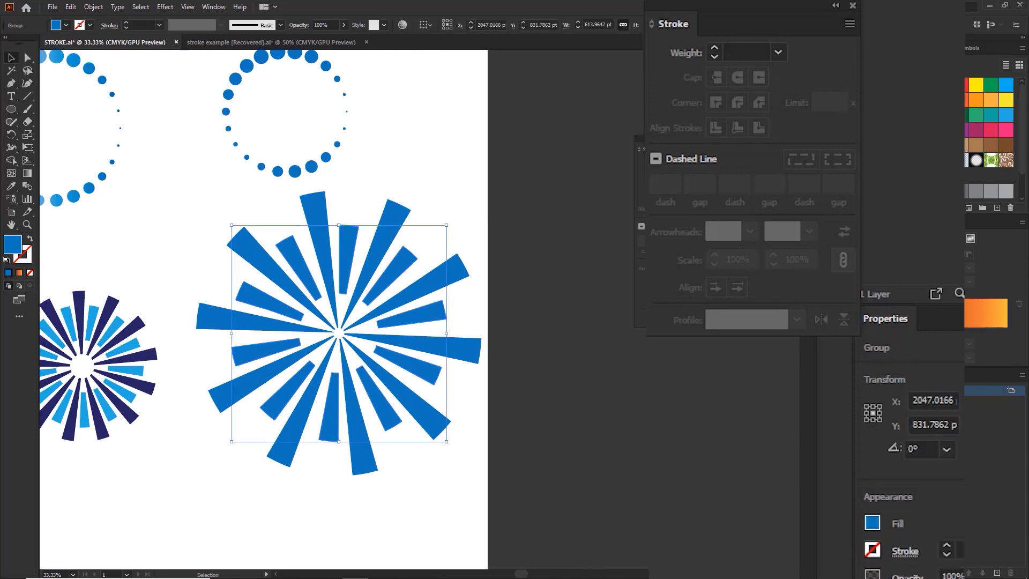
pyautogui.click(931, 130)
pyautogui.click(358, 242)
pyautogui.moveTo(365, 180); pyautogui.dragTo(417, 220)
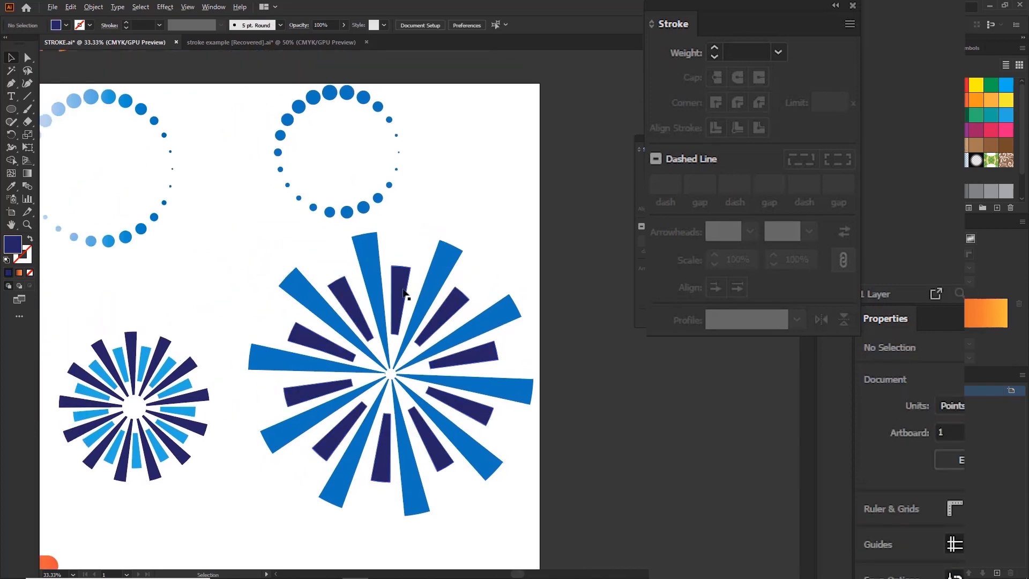
# Try moving the navy inner rays and the blue outer rays as separate groups, undoing each move.
pyautogui.scroll(2, 403, 288)
pyautogui.scroll(-2, 396, 286)
pyautogui.scroll(-2, 407, 216)
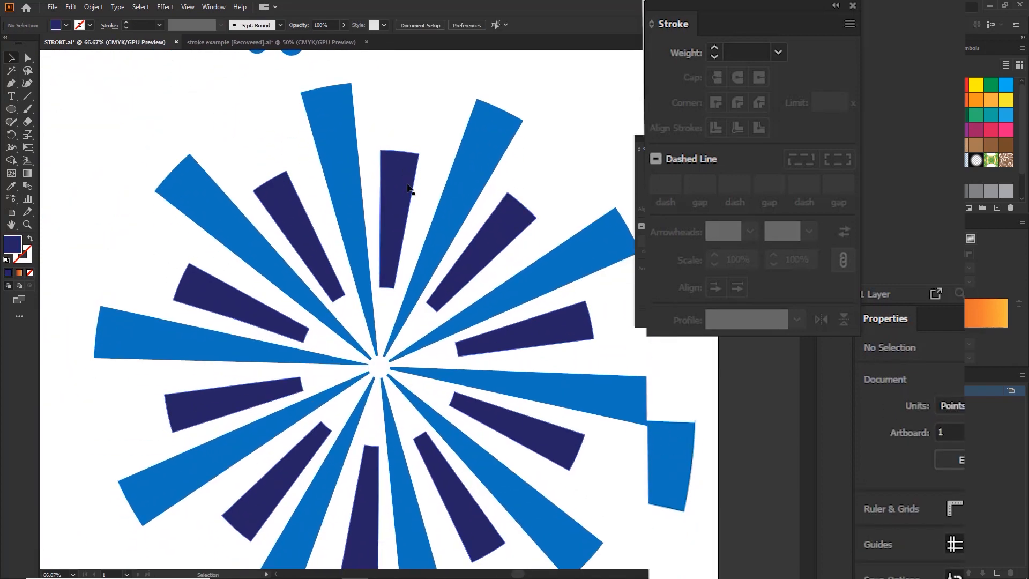
pyautogui.moveTo(408, 194); pyautogui.dragTo(342, 217)
pyautogui.hotkey('ctrl', 'z')
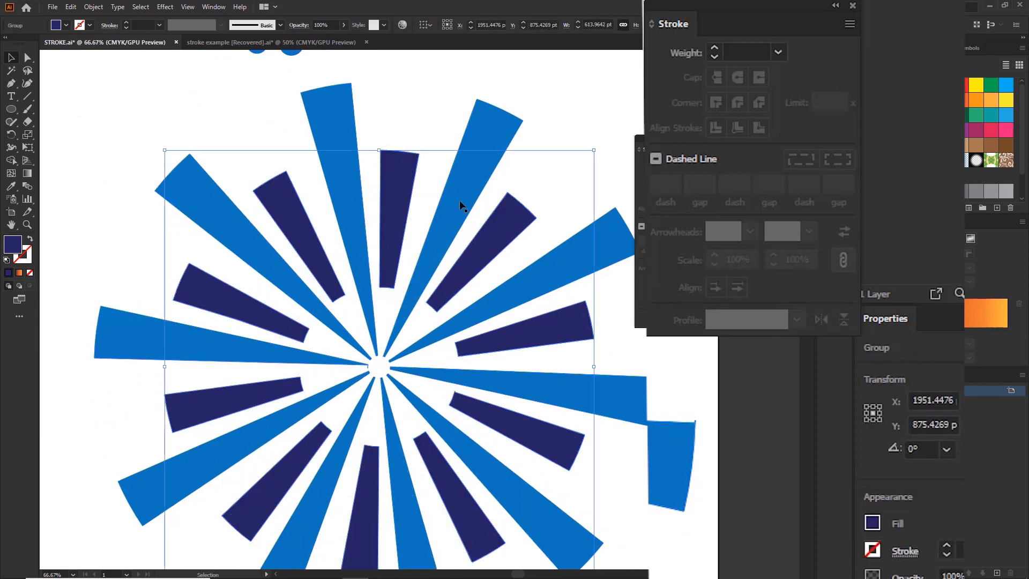
pyautogui.moveTo(462, 193); pyautogui.dragTo(413, 137)
pyautogui.hotkey('ctrl', 'z')
pyautogui.scroll(-2, 490, 169)
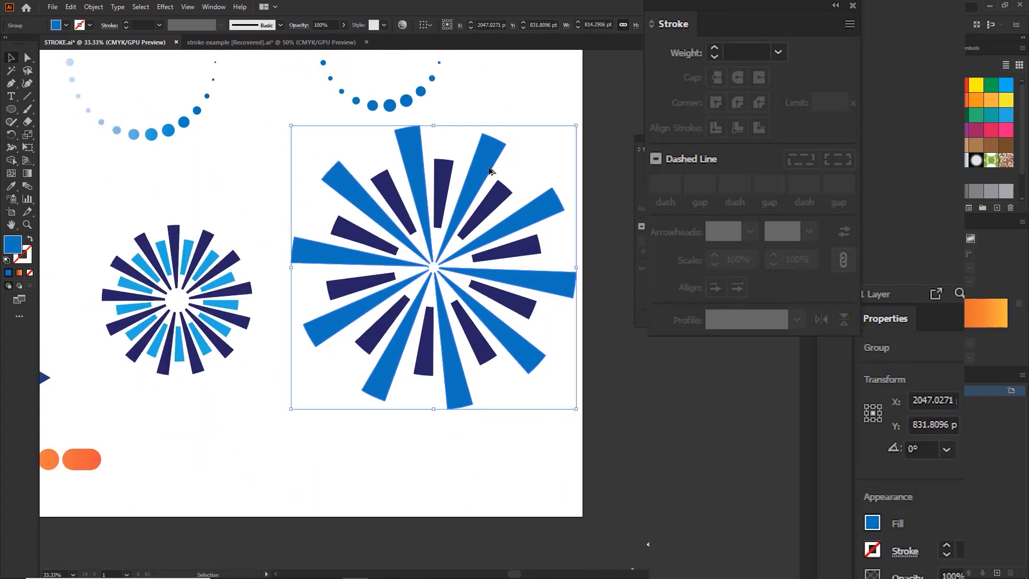
# Deselect the outer rays and look over the recoloured starburst beside the other stroke examples on the artboard.
pyautogui.moveTo(505, 156); pyautogui.dragTo(448, 193)
pyautogui.moveTo(320, 243); pyautogui.dragTo(407, 307)
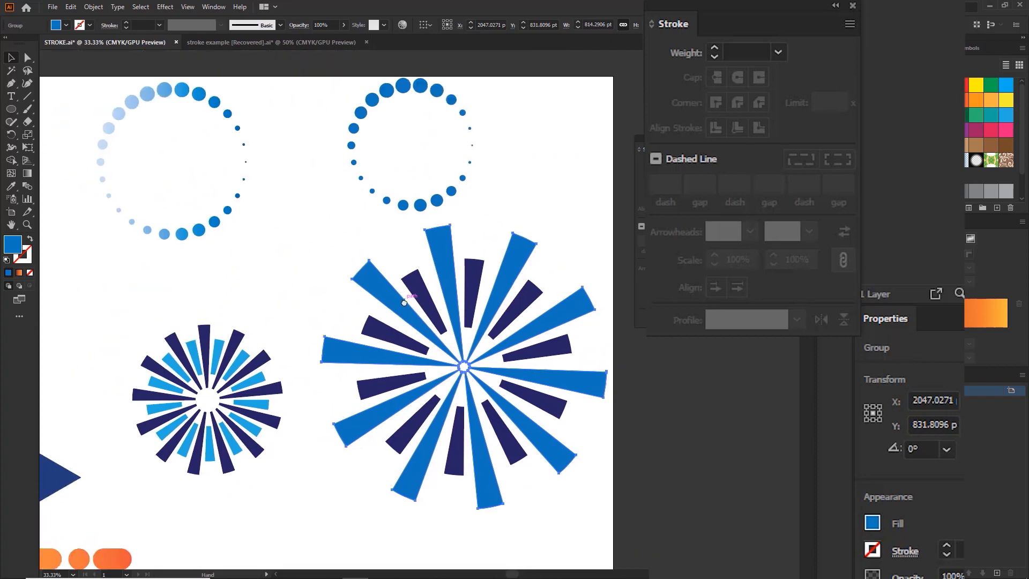
pyautogui.scroll(-1, 477, 279)
pyautogui.scroll(2, 384, 253)
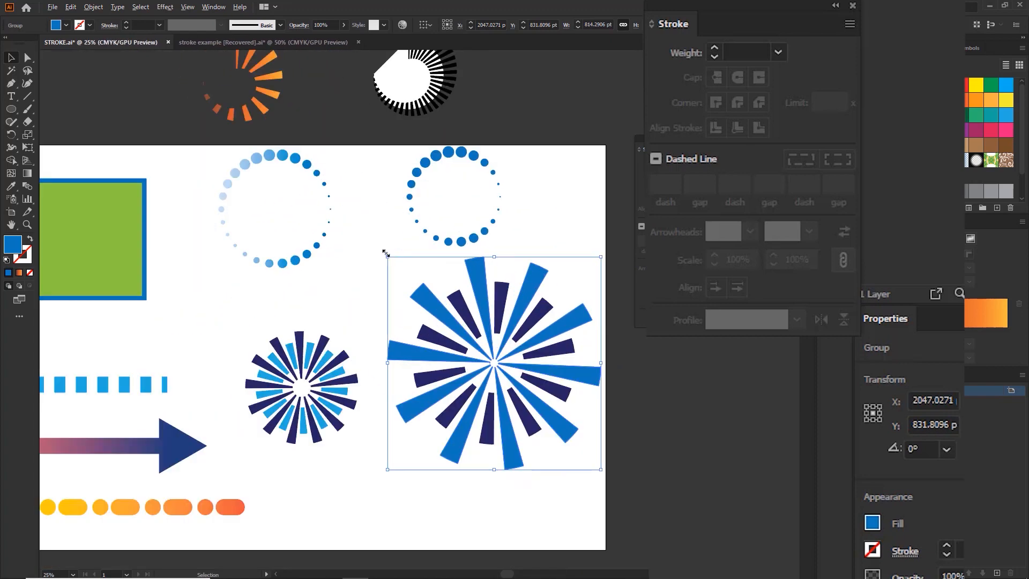
pyautogui.scroll(-1, 386, 264)
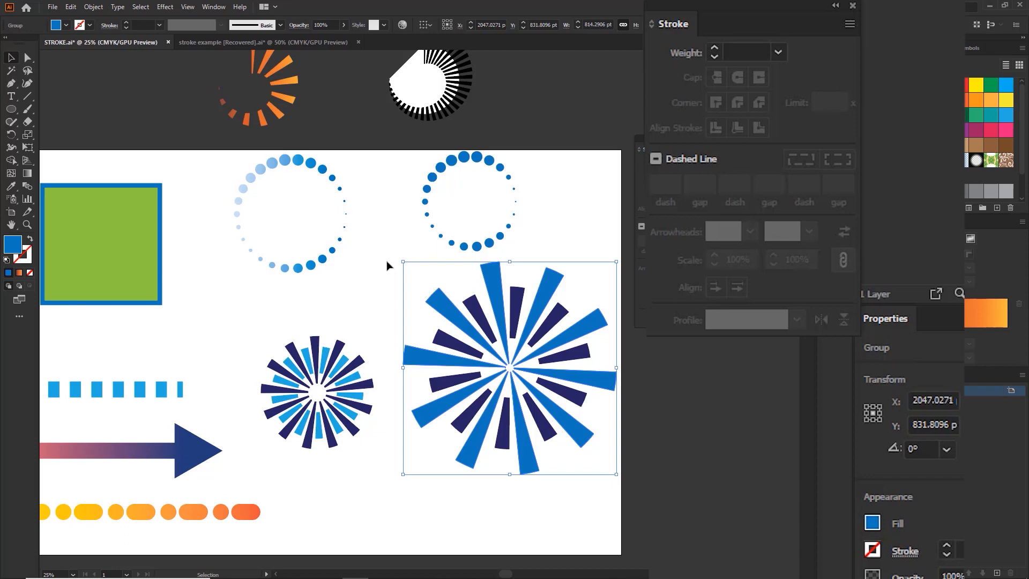
pyautogui.click(375, 278)
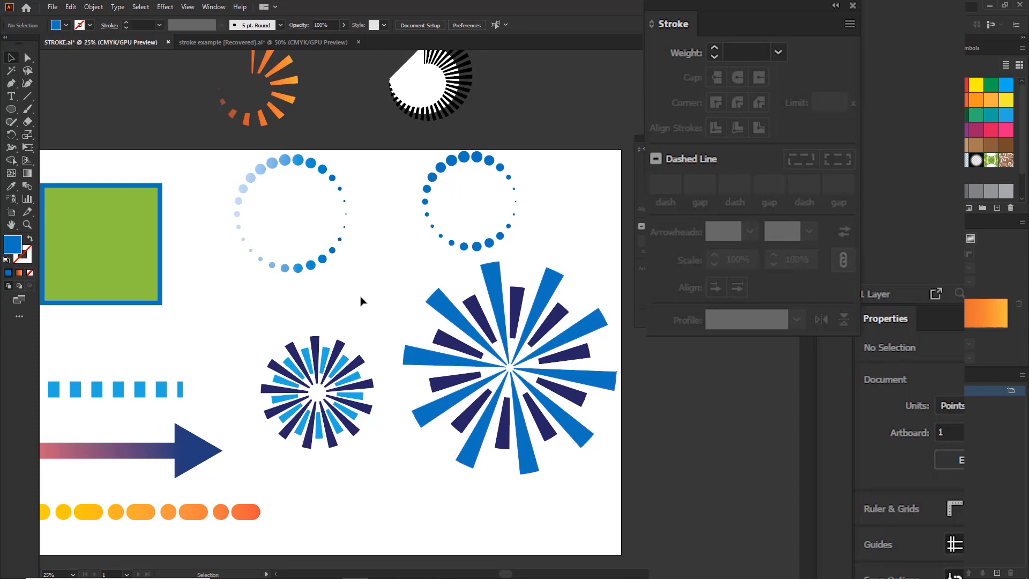
pyautogui.moveTo(400, 320); pyautogui.dragTo(284, 324)
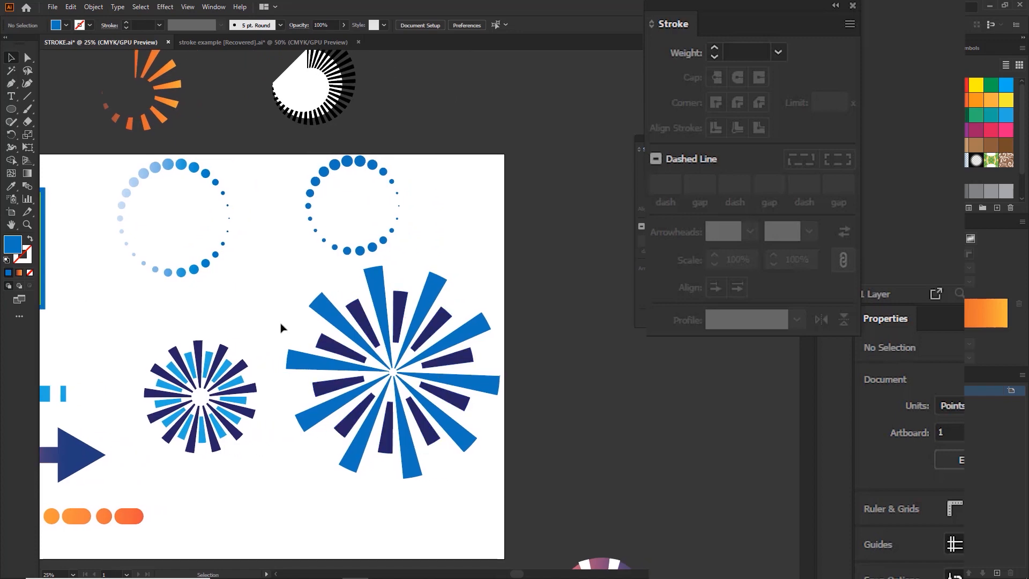